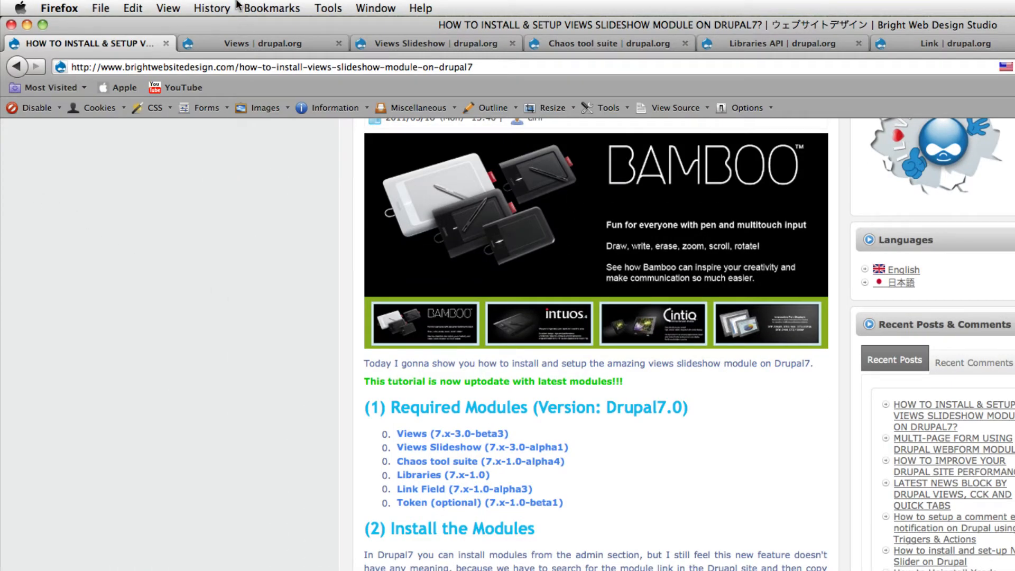
- Review the available releases on the Views, Views Slideshow and Chaos tool suite project pages on drupal.org
click(232, 47)
scroll(392, 359, down, 20)
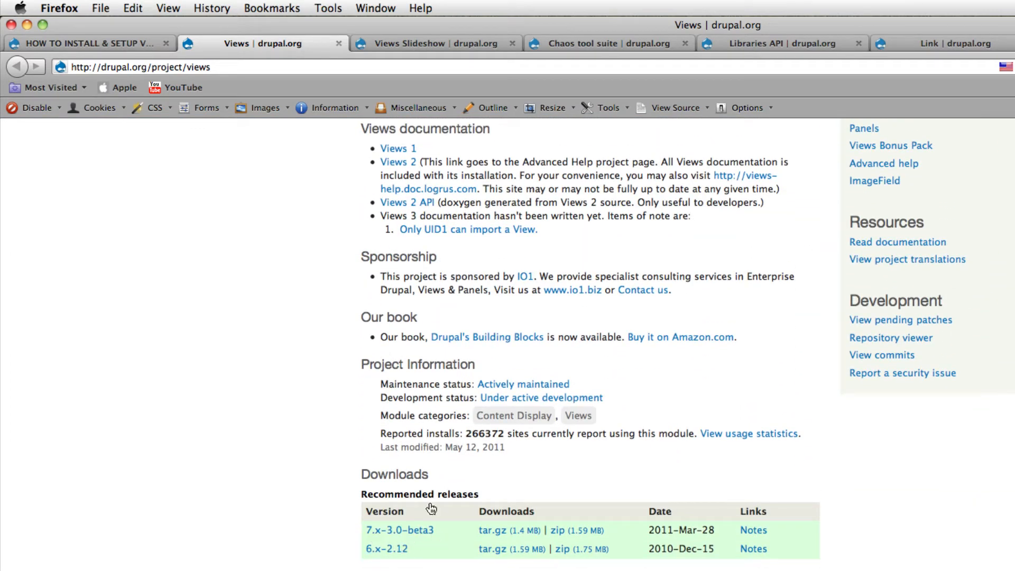
click(401, 45)
scroll(406, 560, down, 20)
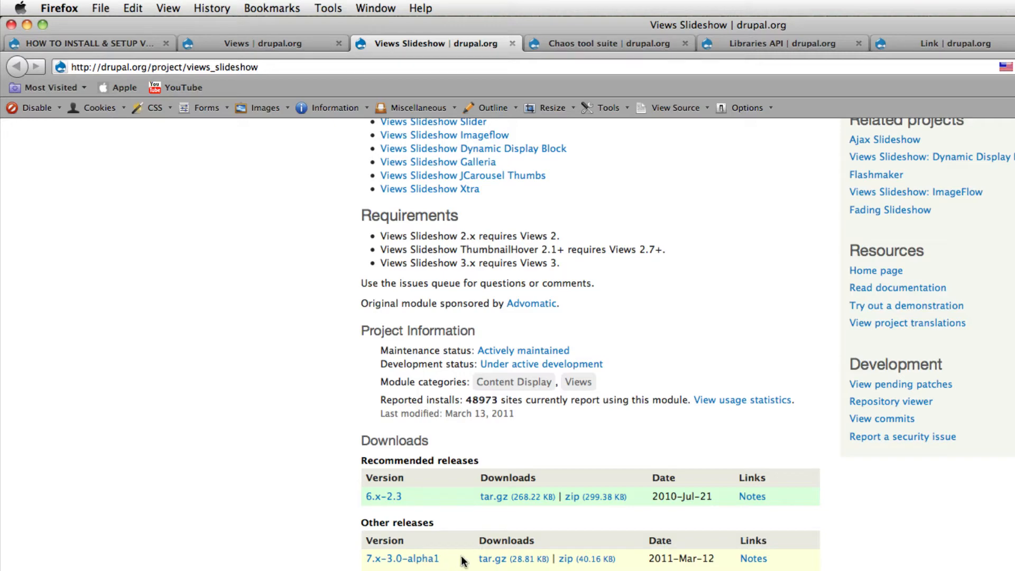
click(611, 41)
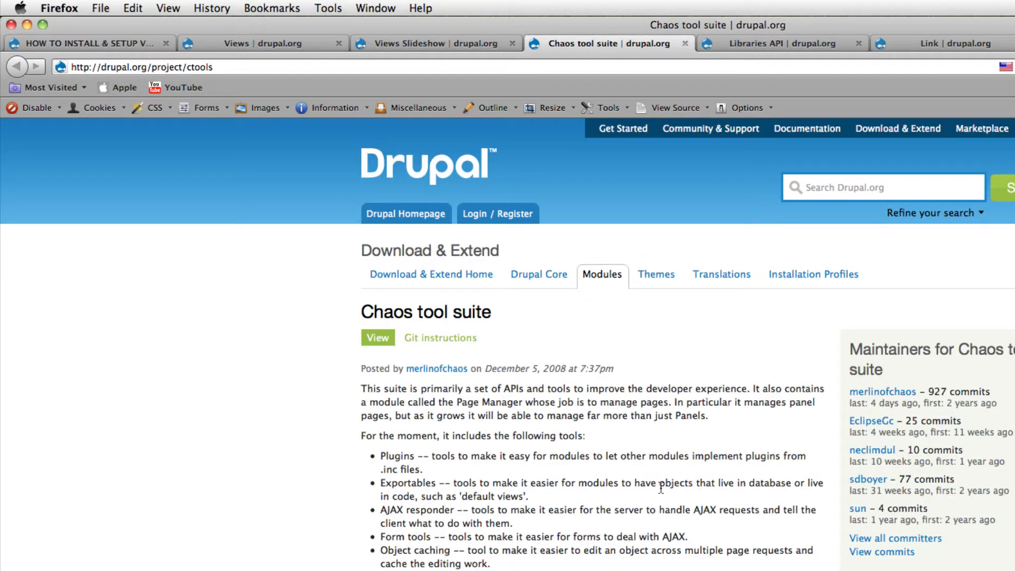
scroll(652, 485, down, 10)
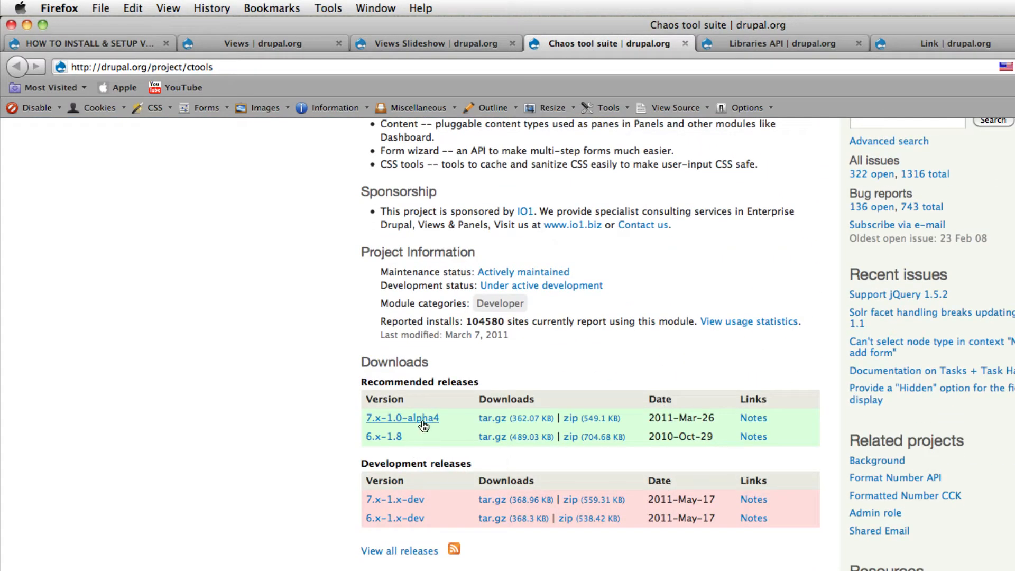
- Check the available releases on the Libraries API, Link and Token project pages on drupal.org
click(771, 40)
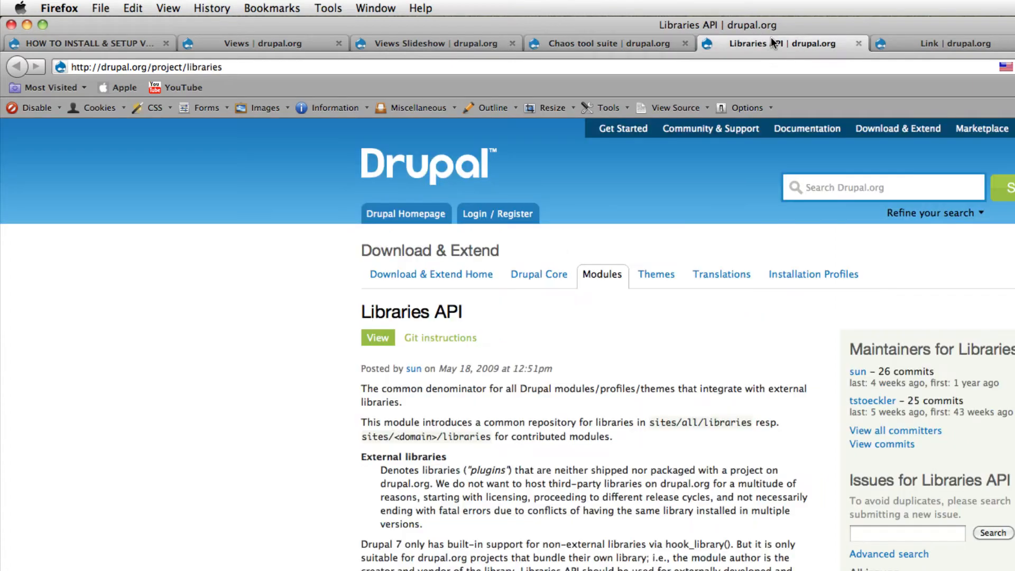
scroll(582, 341, down, 8)
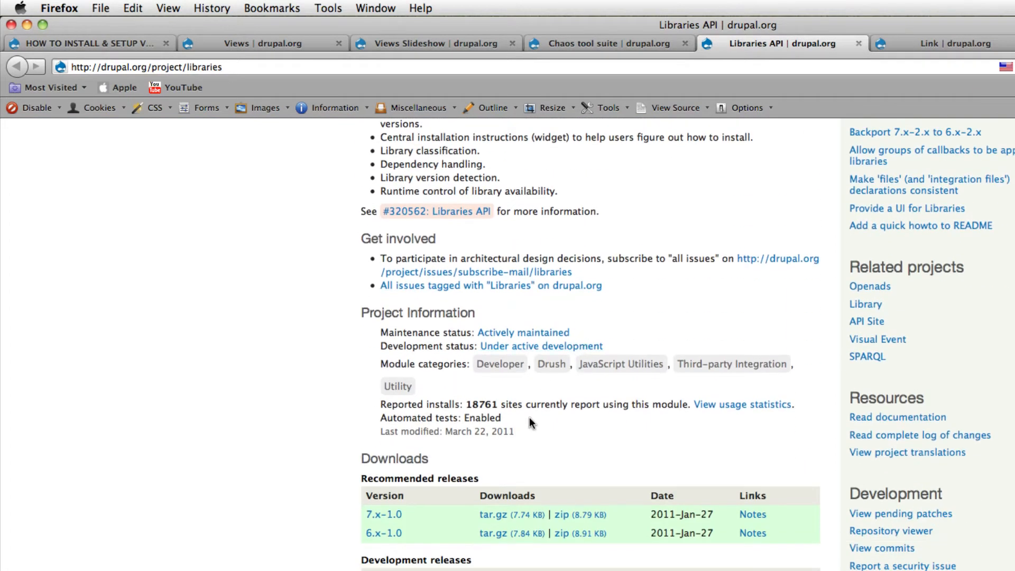
click(913, 38)
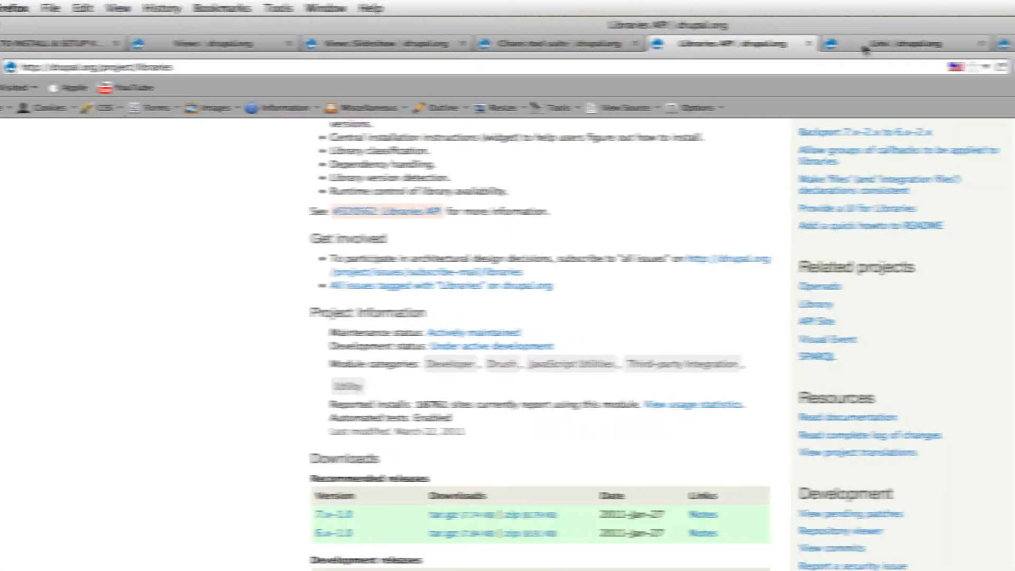
scroll(243, 509, down, 15)
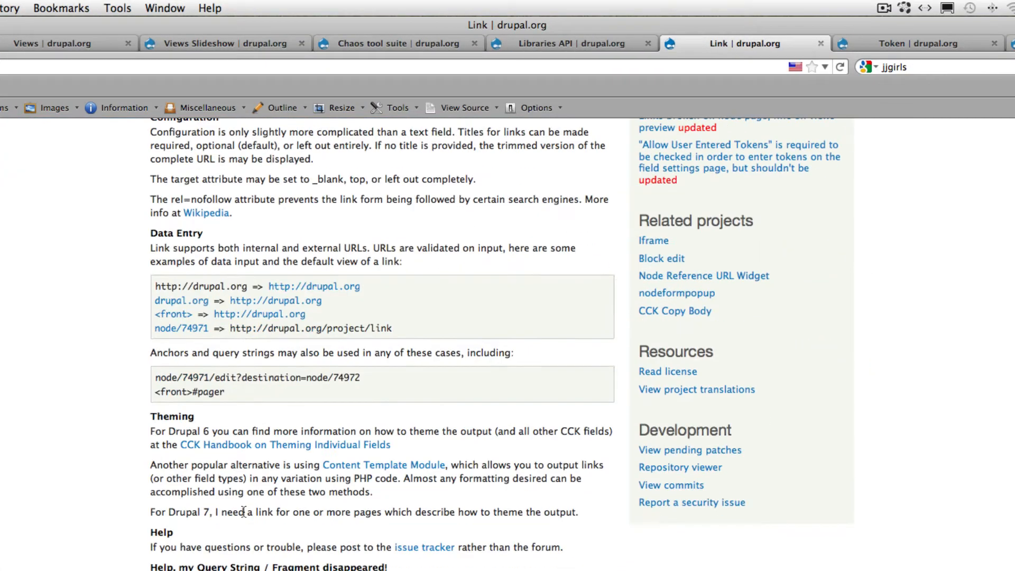
scroll(243, 509, down, 5)
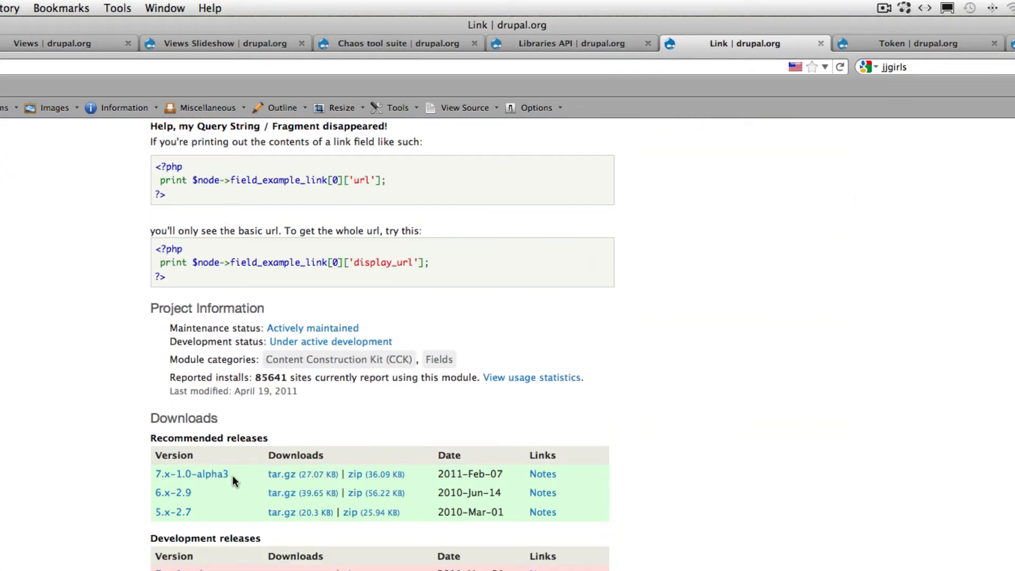
click(922, 44)
scroll(367, 491, down, 10)
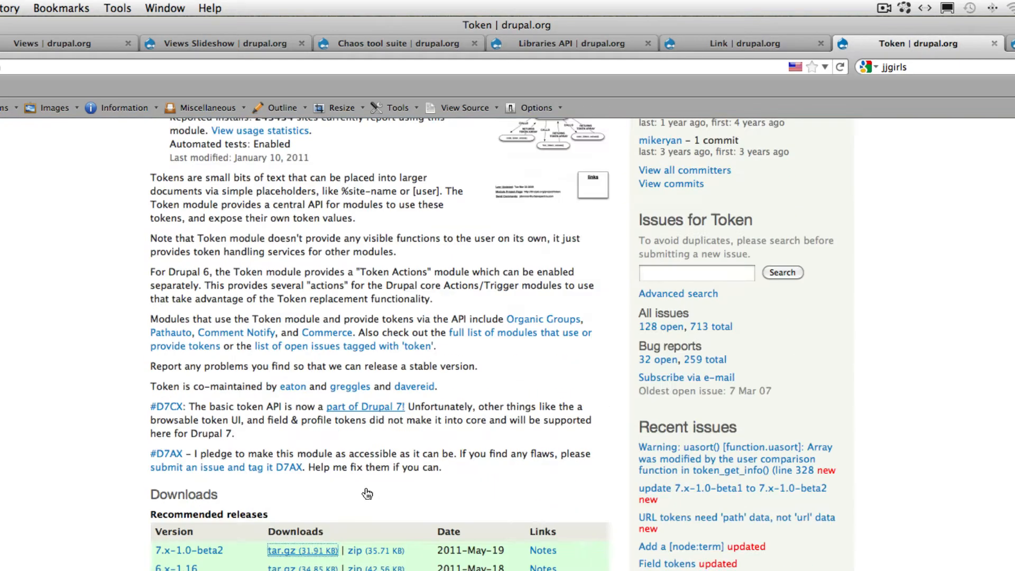
click(327, 464)
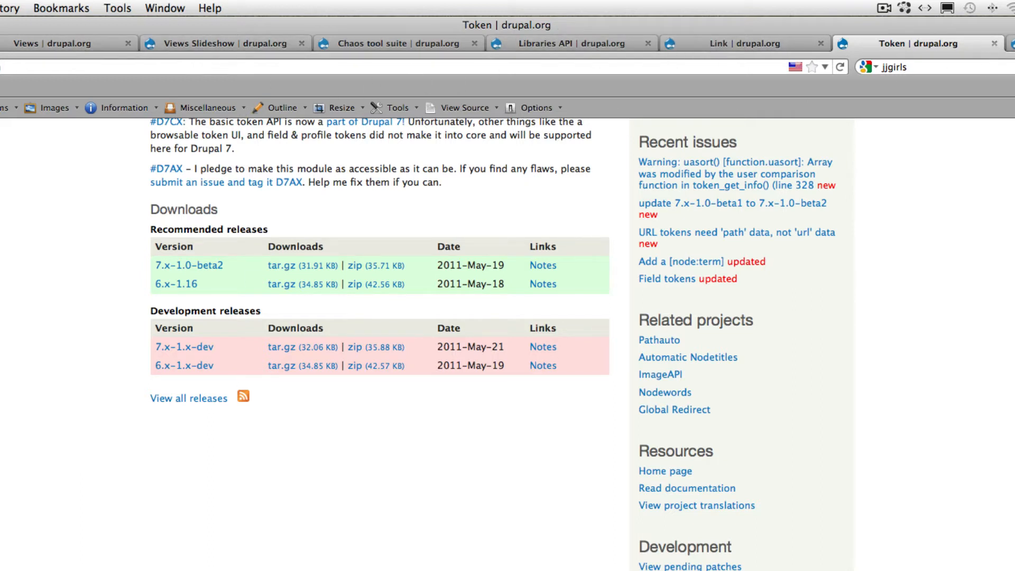
- Return to the Views Slideshow tutorial article and skim its instructions from the required modules to block configuration
click(0, 43)
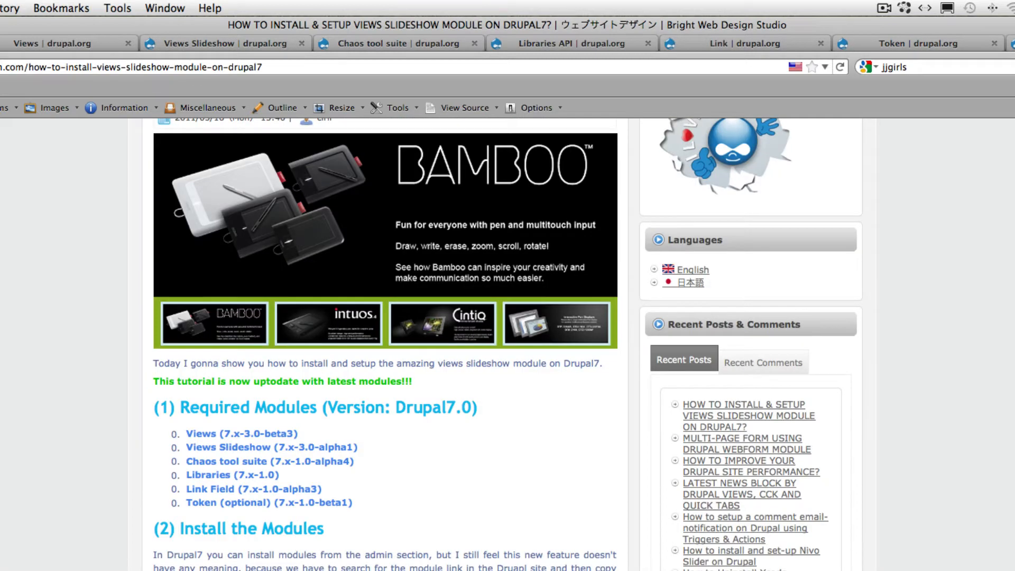
scroll(385, 344, down, 5)
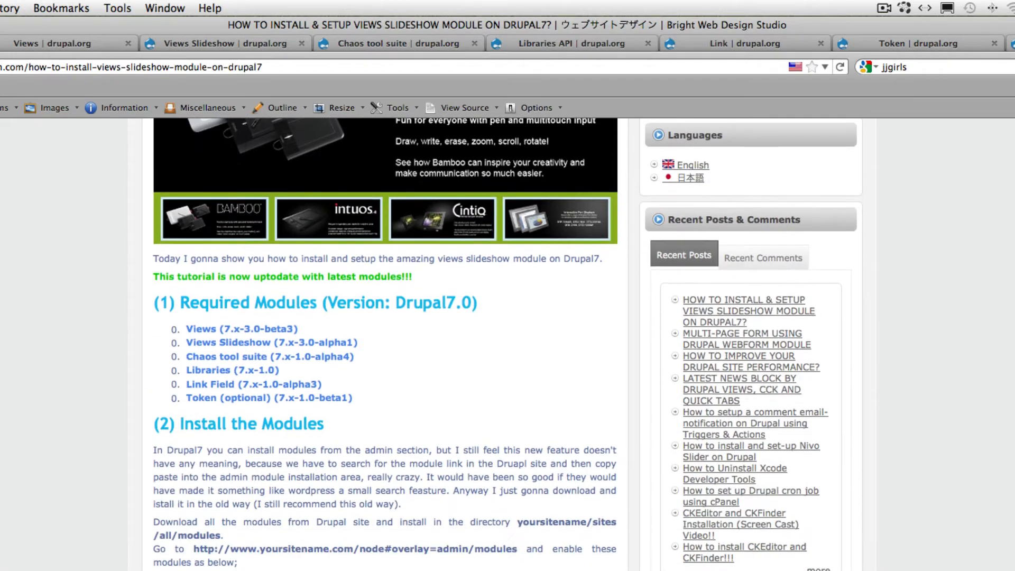
scroll(384, 344, down, 15)
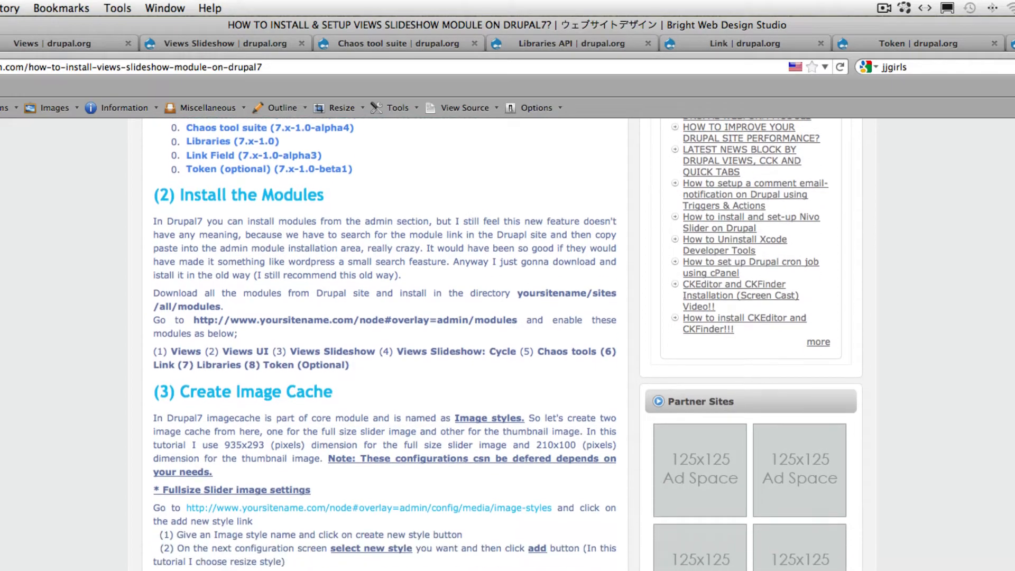
scroll(385, 344, down, 20)
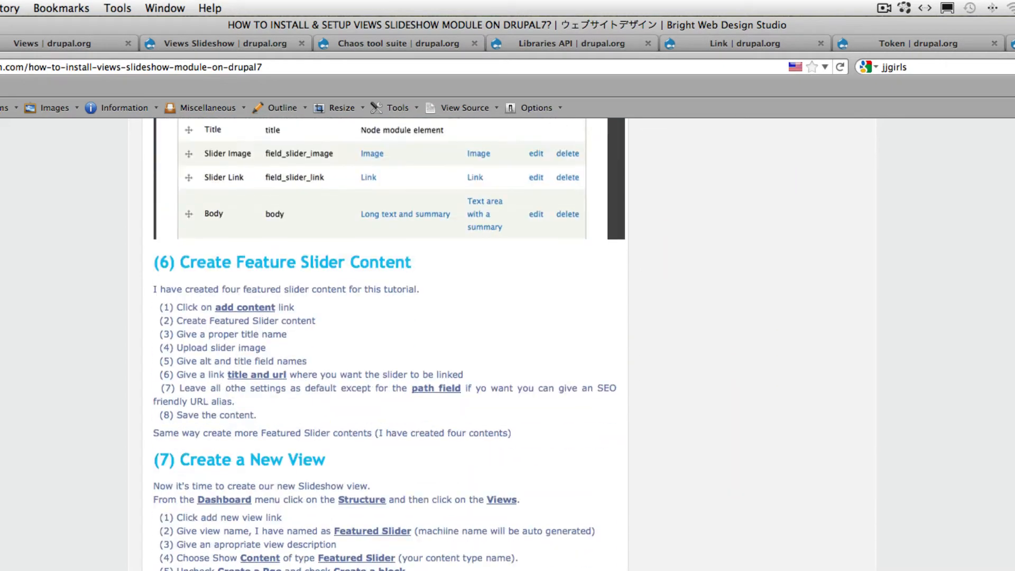
scroll(539, 158, down, 7)
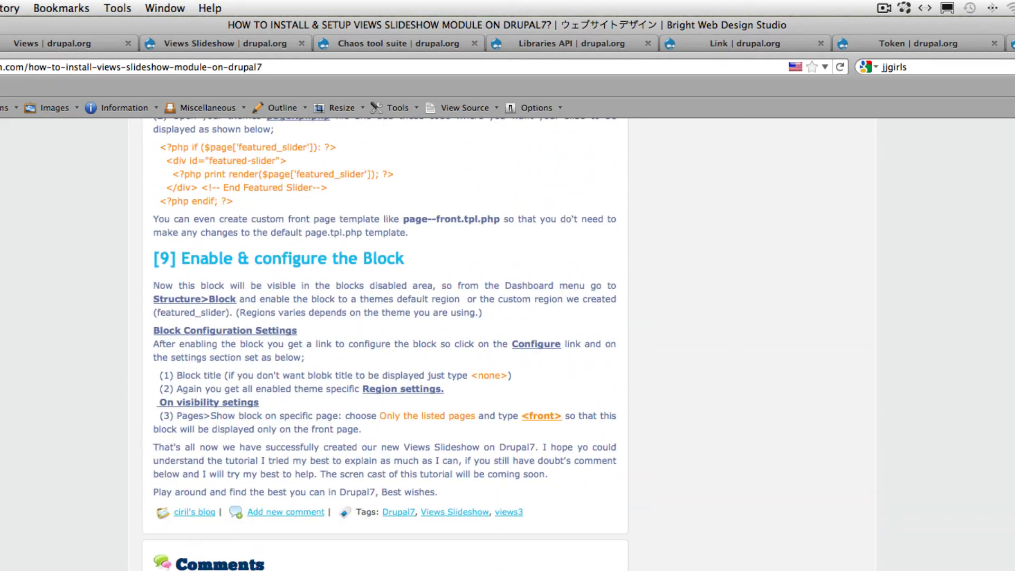
- Download the jQuery Cycle plugin from the malsup.com link in the tutorial's Cycle options, and close the plugin page
scroll(539, 157, up, 7)
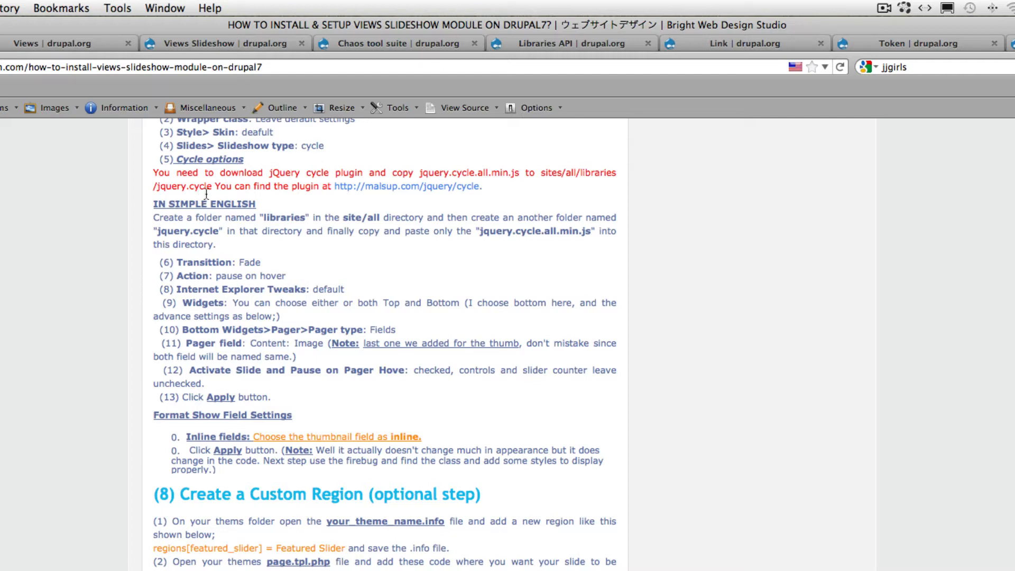
right_click(381, 191)
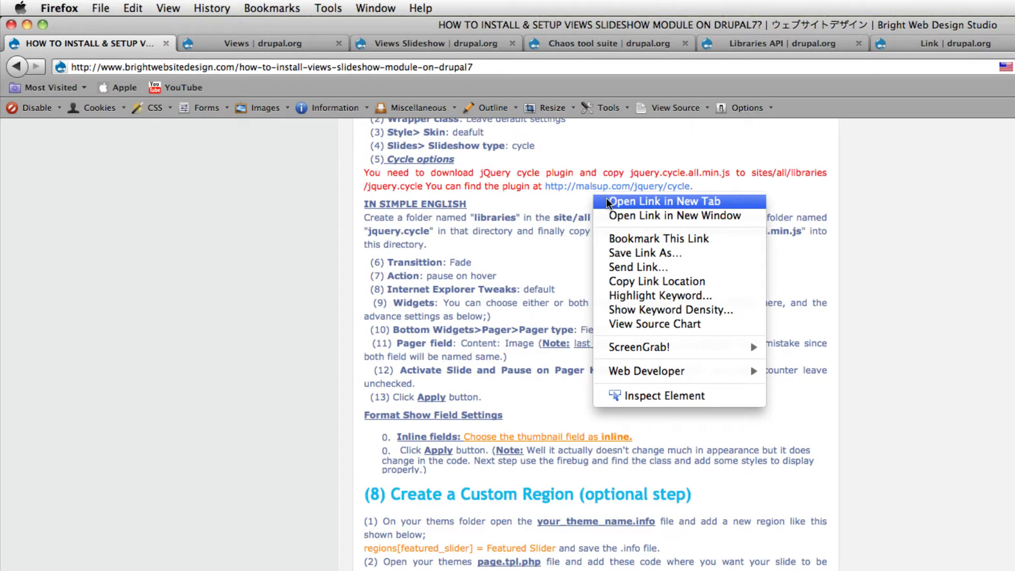
click(397, 200)
click(203, 41)
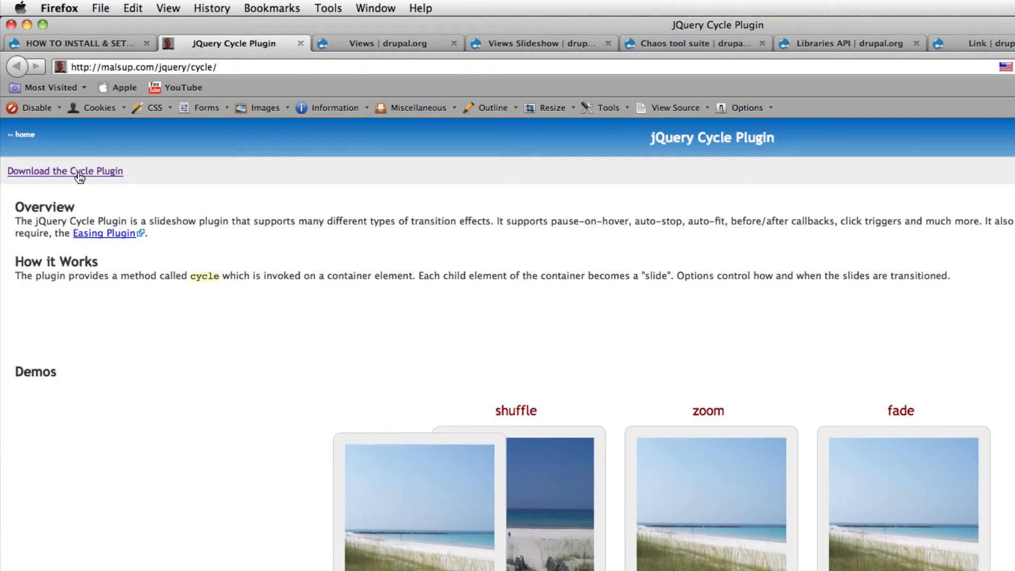
click(79, 178)
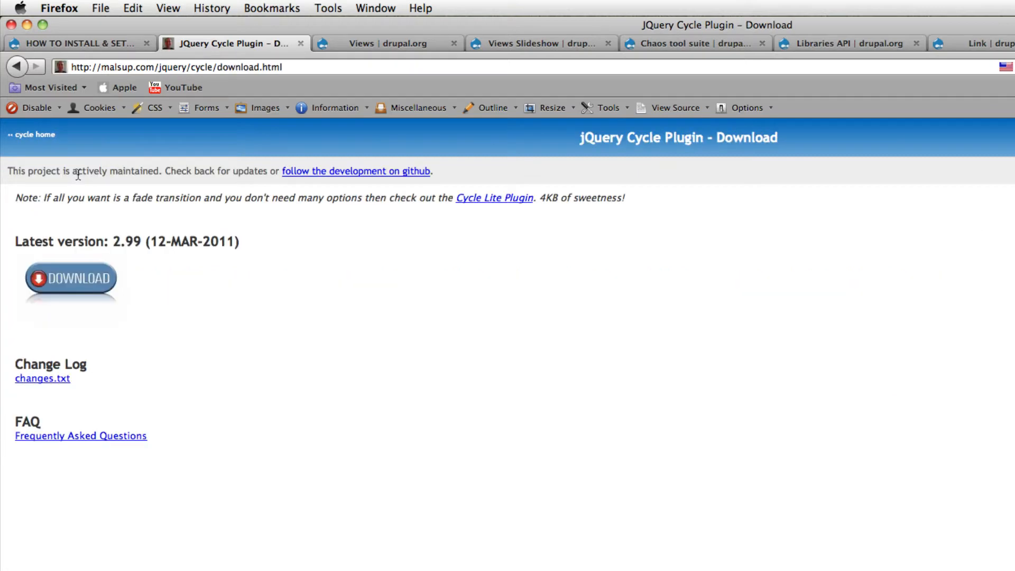
click(101, 290)
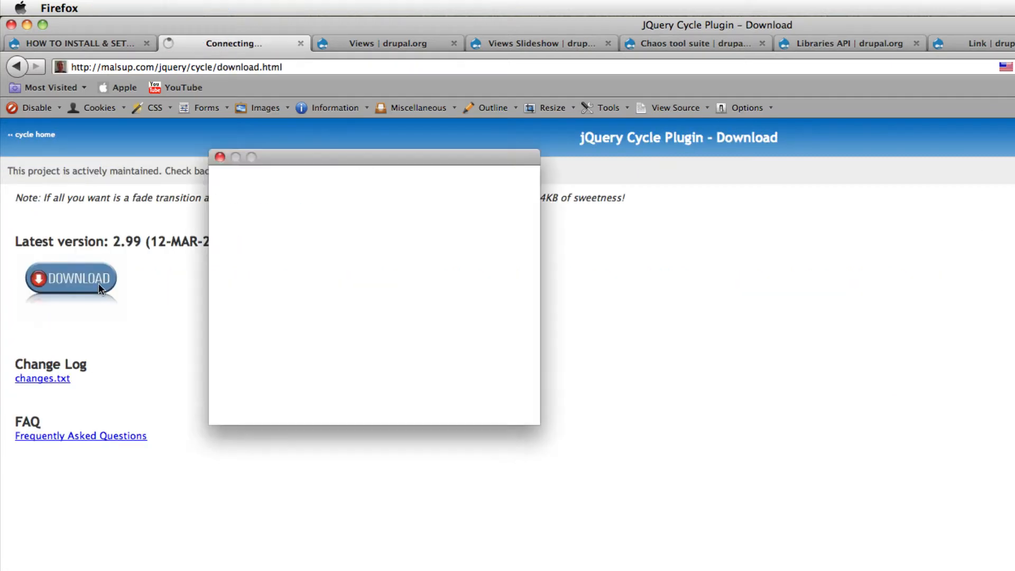
click(507, 382)
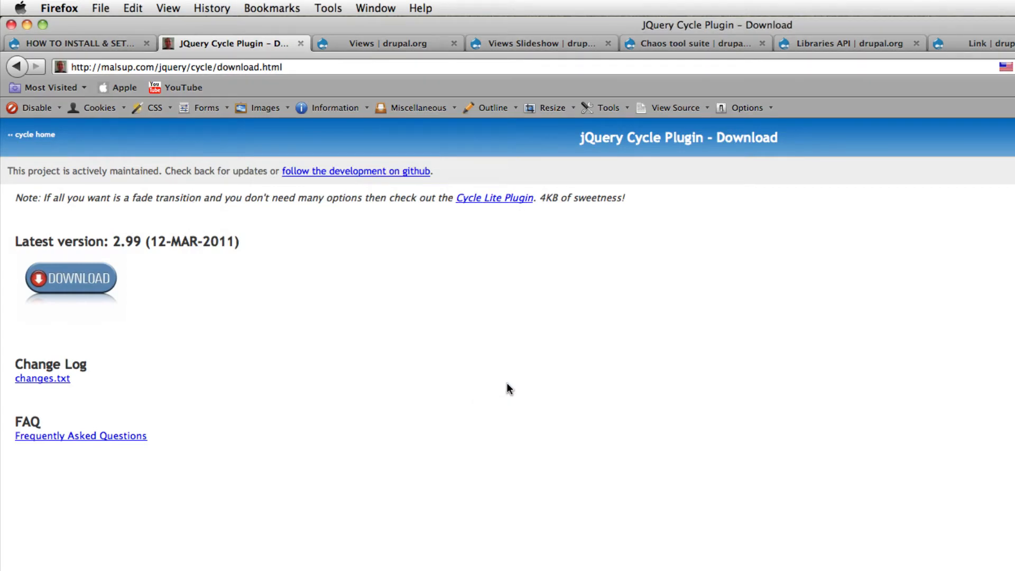
click(300, 43)
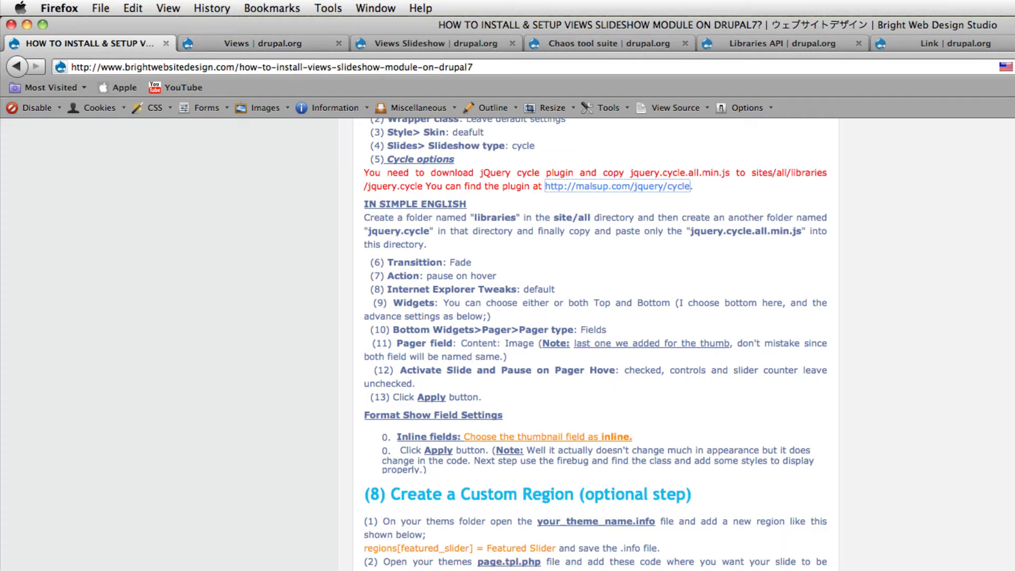
- Open the drupal7 site folder from MAMP's htdocs directory in a Finder window
key(super+Tab)
click(950, 559)
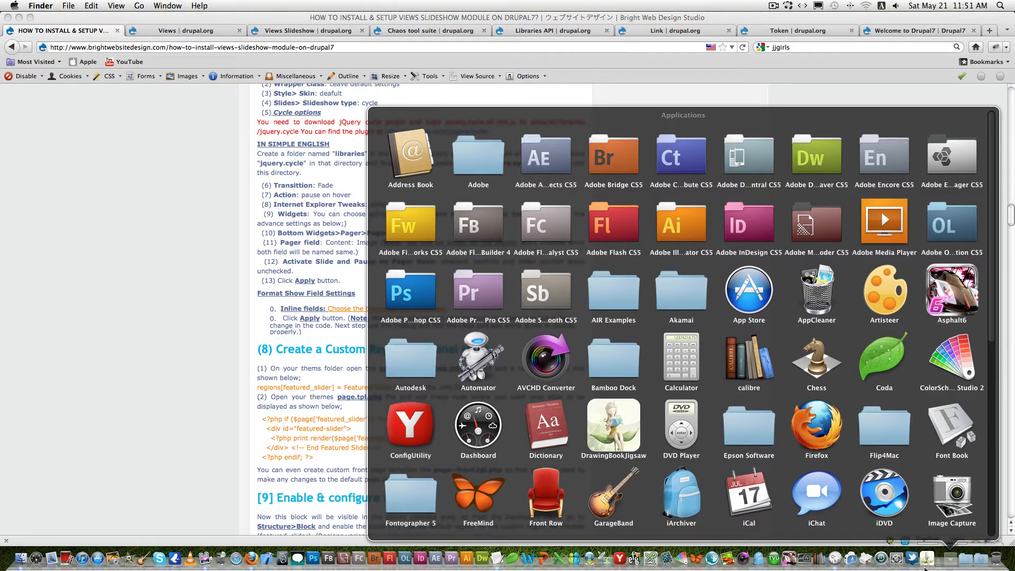
scroll(453, 451, down, 10)
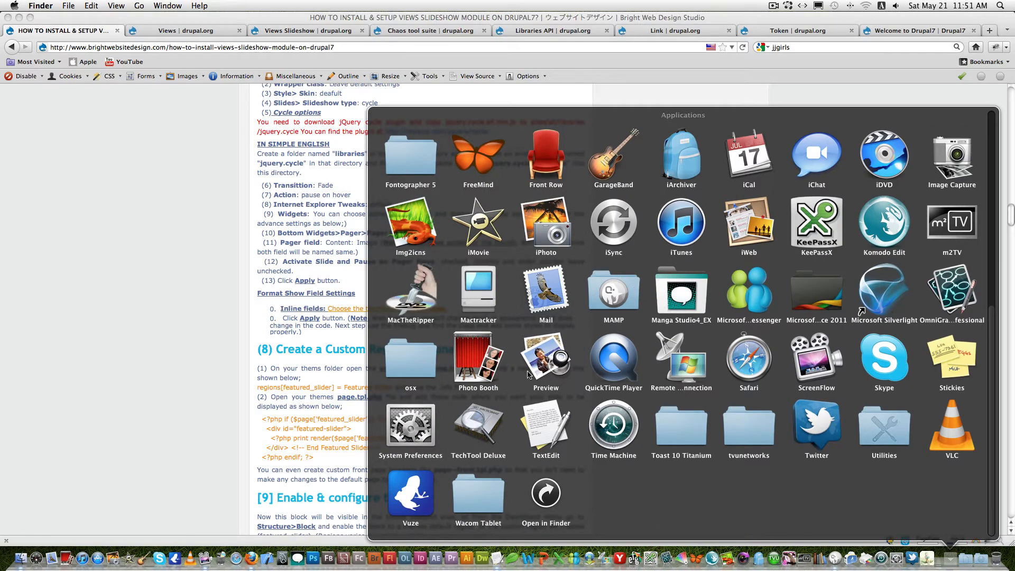
click(624, 295)
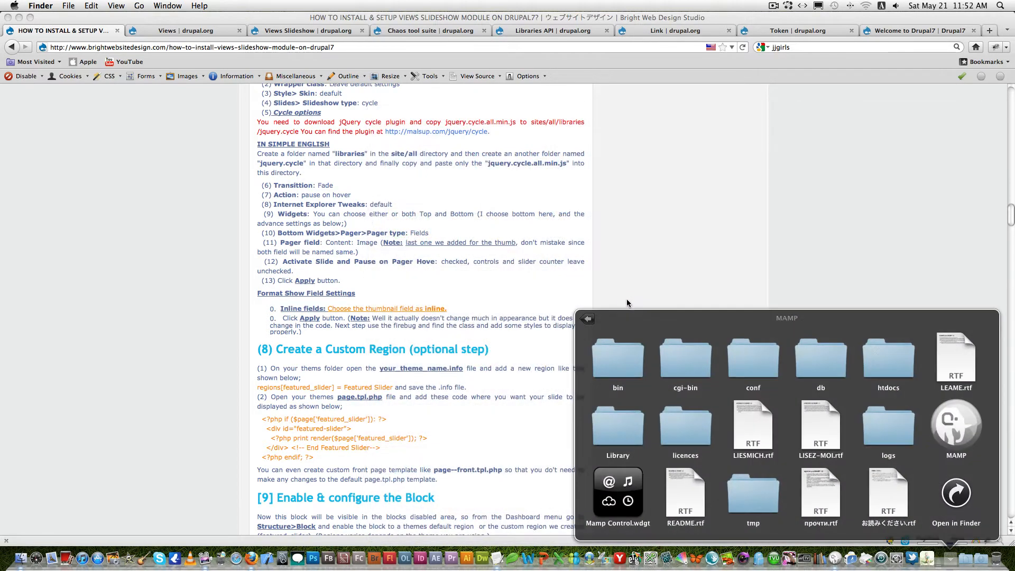
click(890, 367)
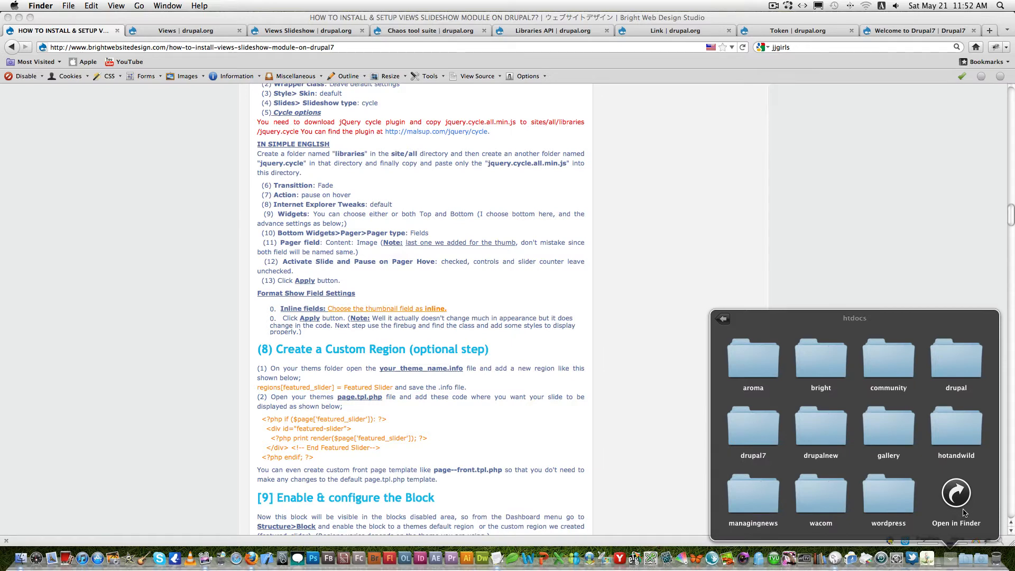
click(751, 436)
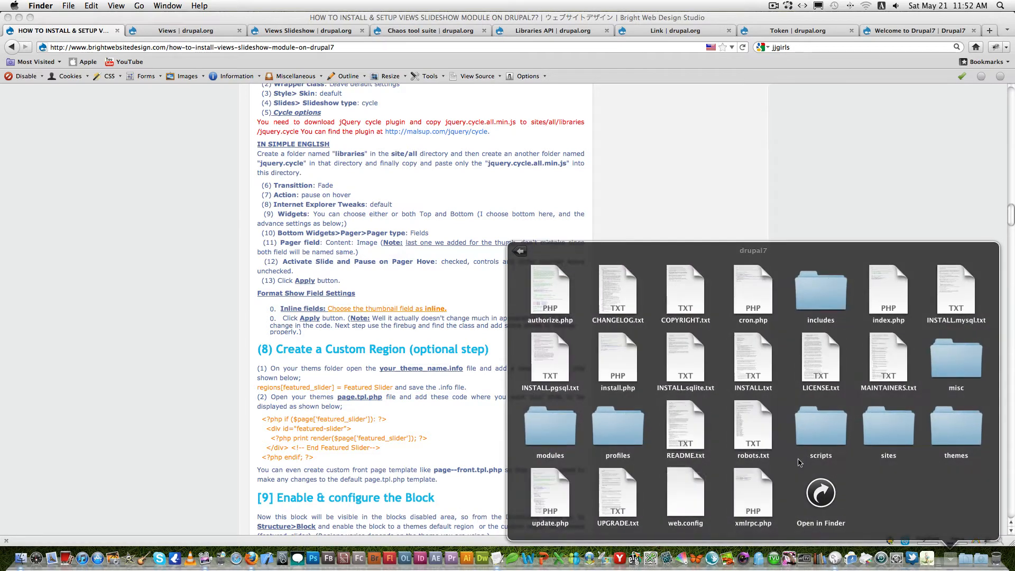
click(820, 492)
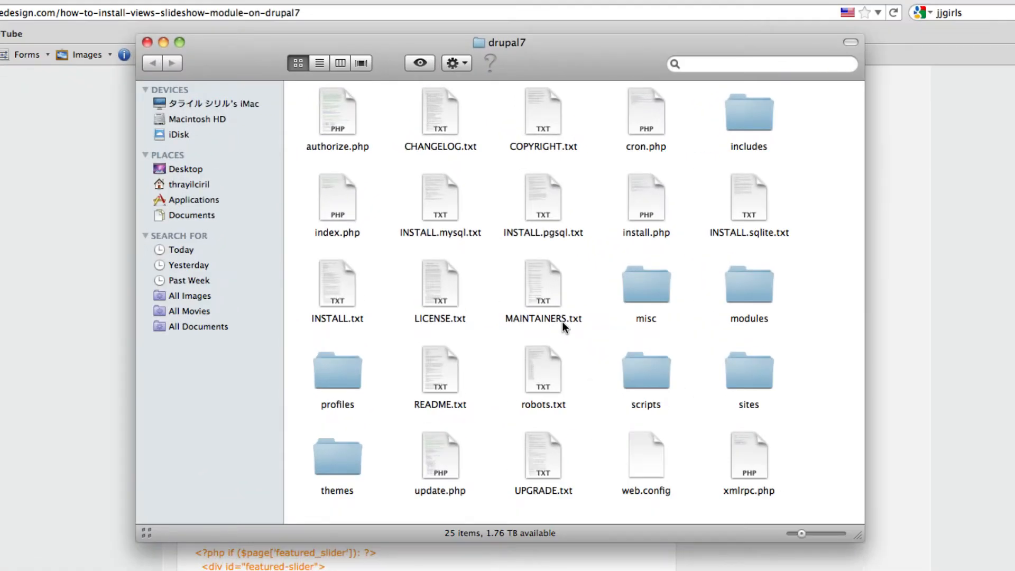
- Go to the sites/all/libraries folder inside drupal7
double_click(747, 370)
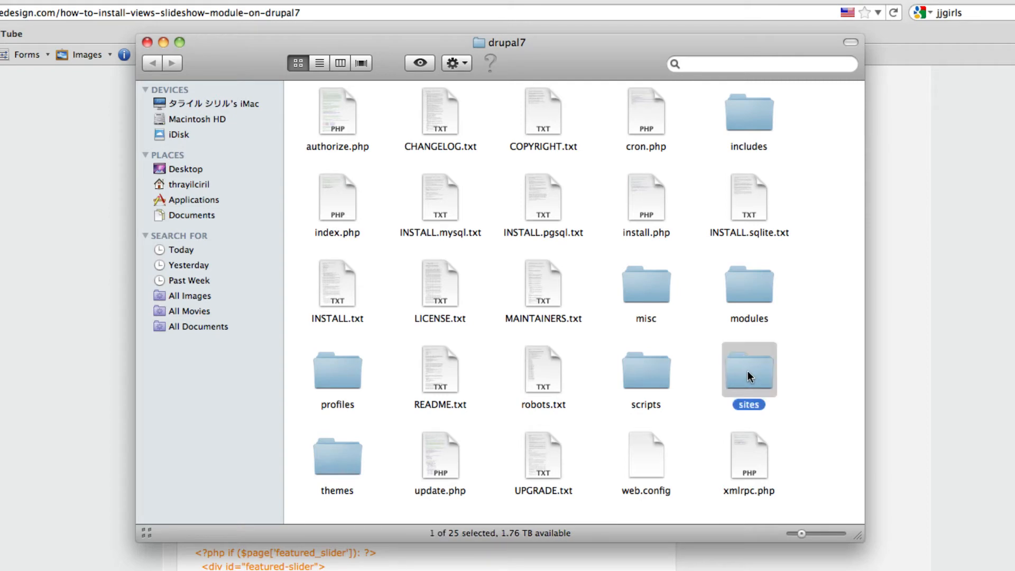
double_click(329, 110)
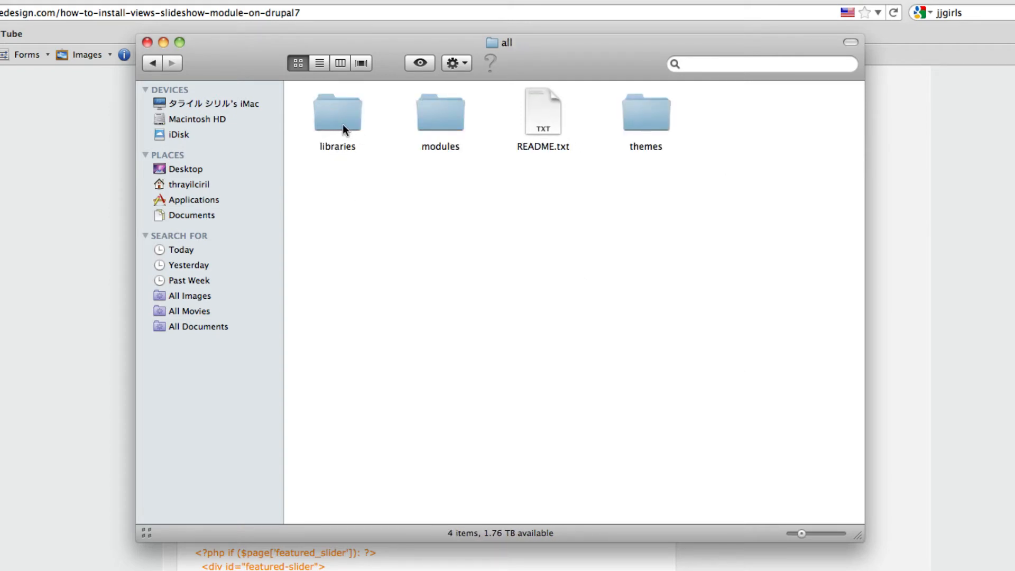
mouse_move(357, 167)
mouse_down()
mouse_move(334, 130)
mouse_move(335, 160)
mouse_move(341, 168)
mouse_move(337, 122)
mouse_move(348, 167)
mouse_up()
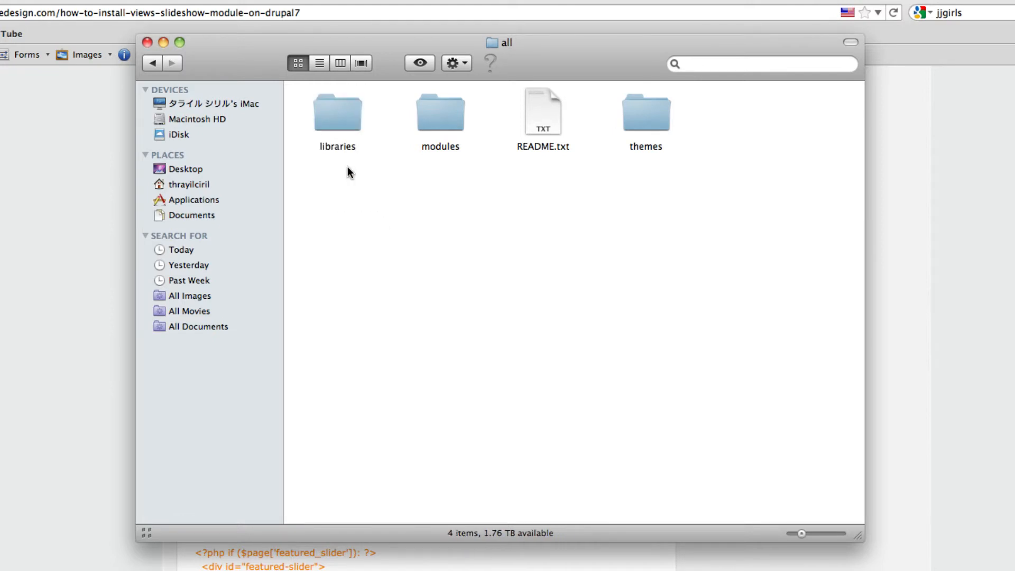
double_click(336, 109)
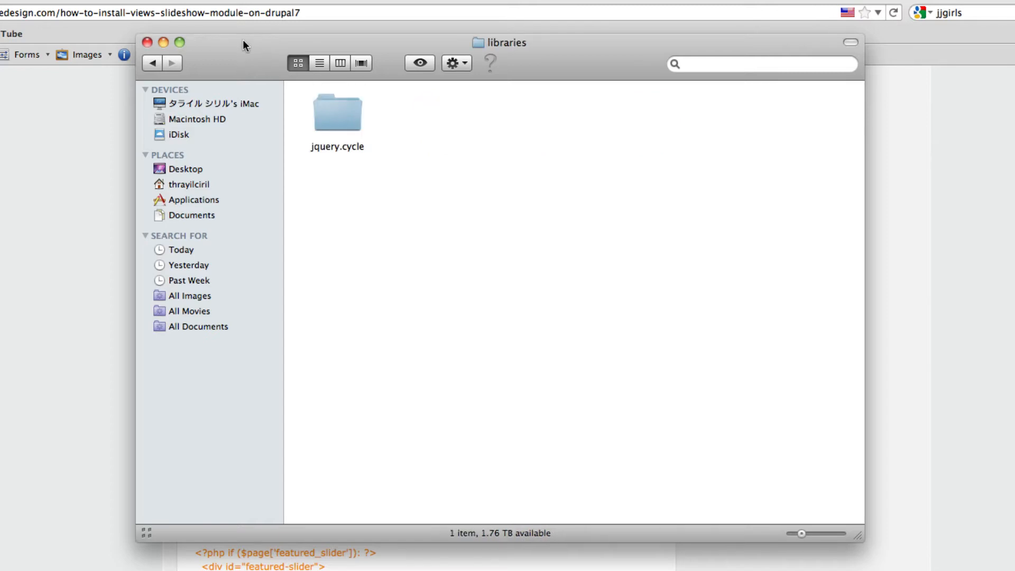
- Move the Finder window clear of the tutorial text, look for the plugin zip on the Desktop, and return to the libraries folder
drag(243, 39, 565, 151)
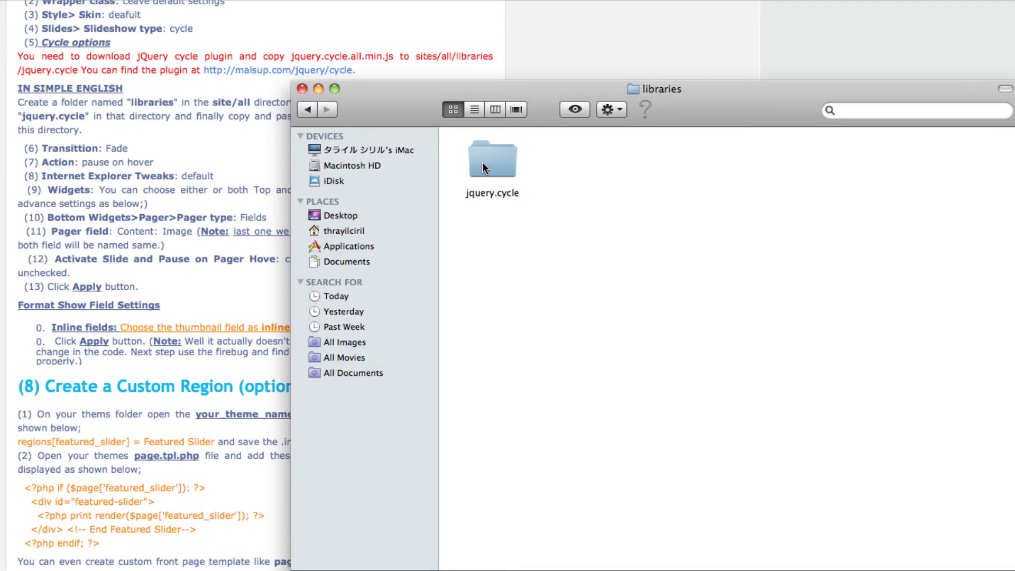
click(331, 219)
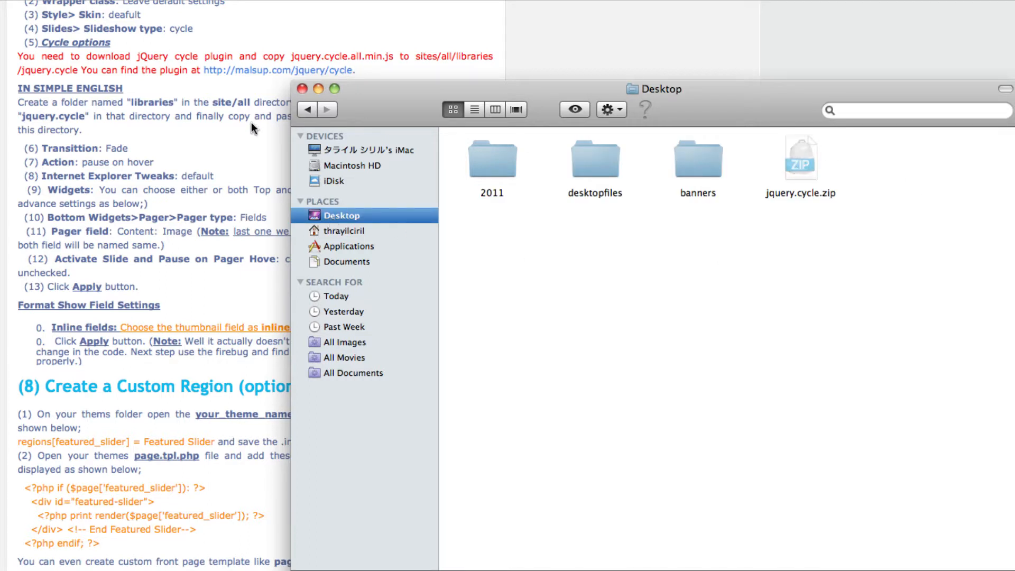
click(300, 110)
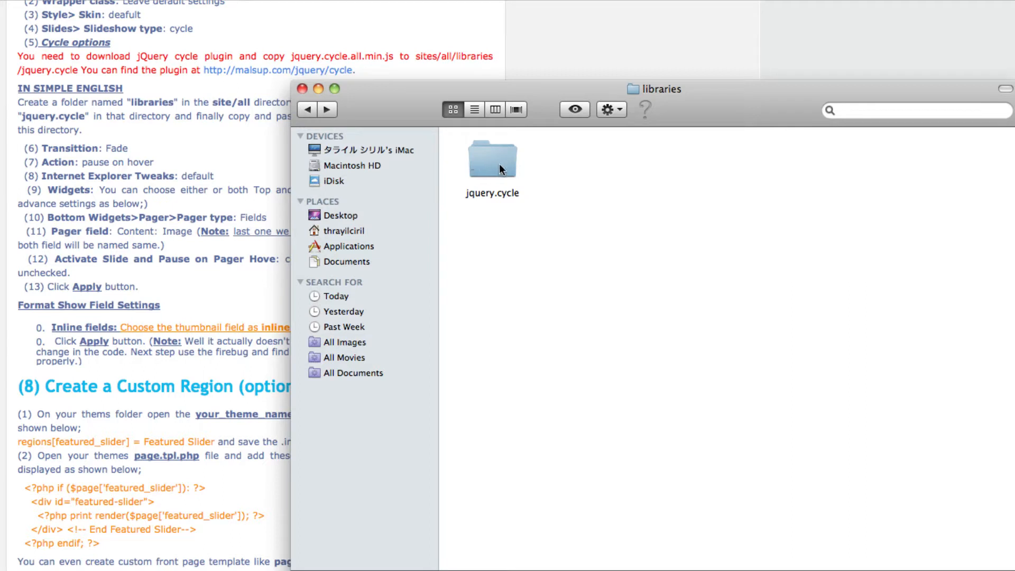
- Open the jquery.cycle folder inside libraries, look into its src subfolder, and return to jquery.cycle
click(303, 111)
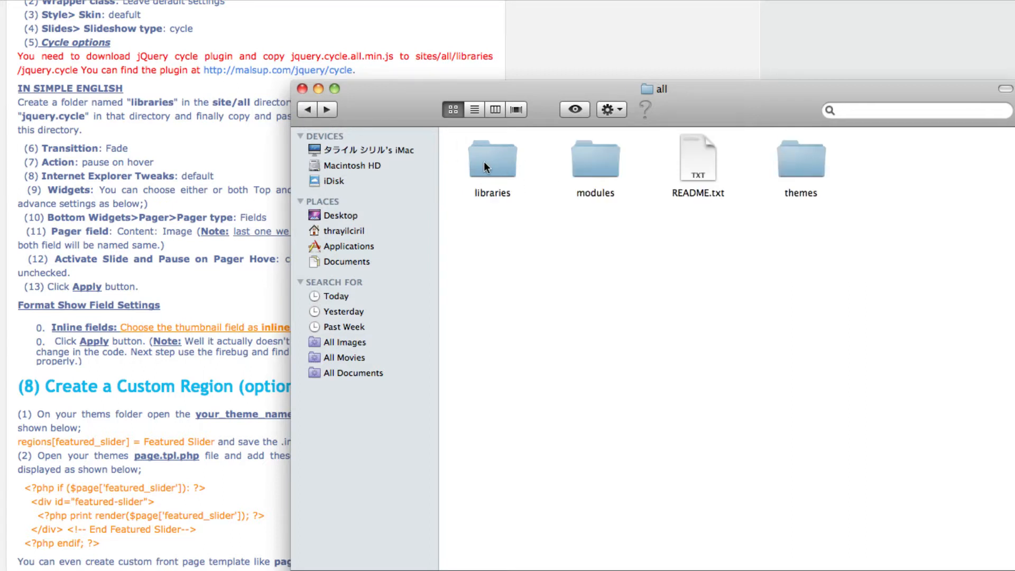
double_click(503, 158)
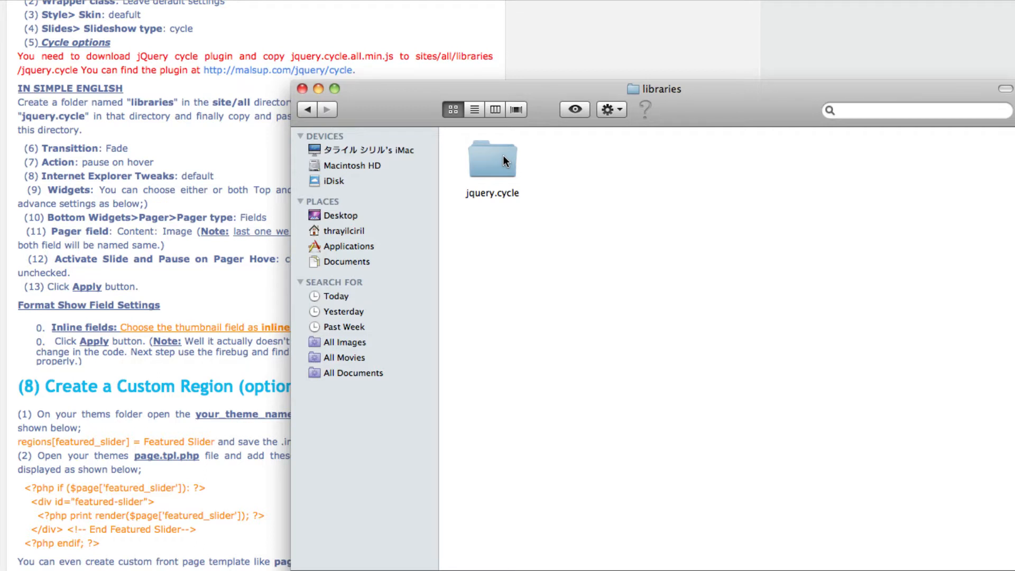
double_click(502, 160)
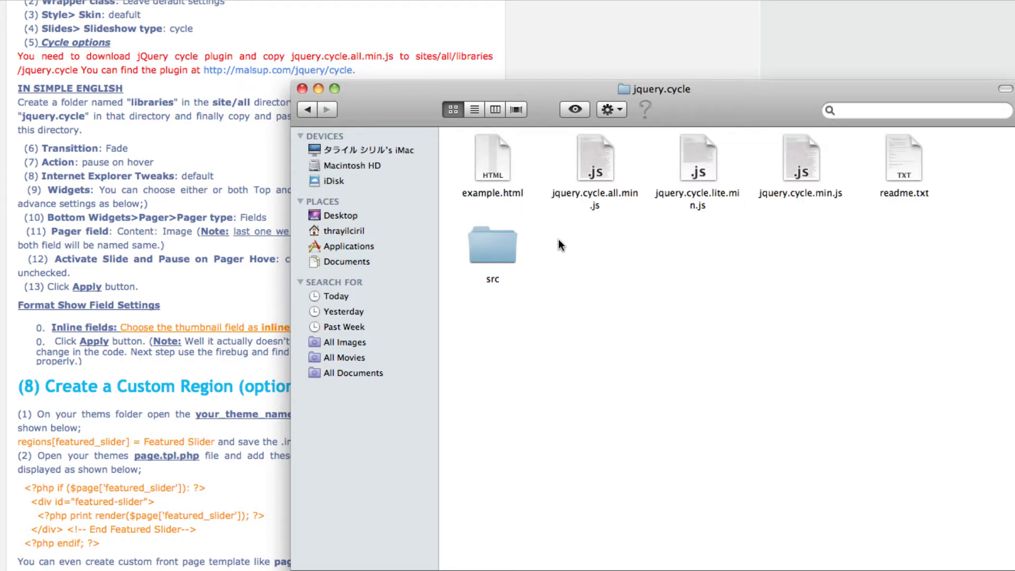
double_click(500, 258)
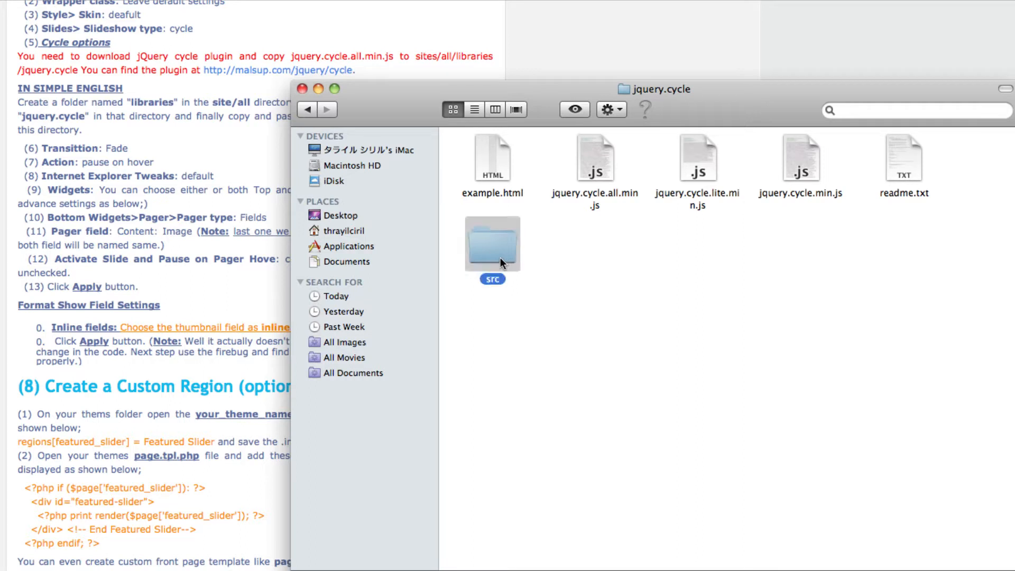
click(308, 109)
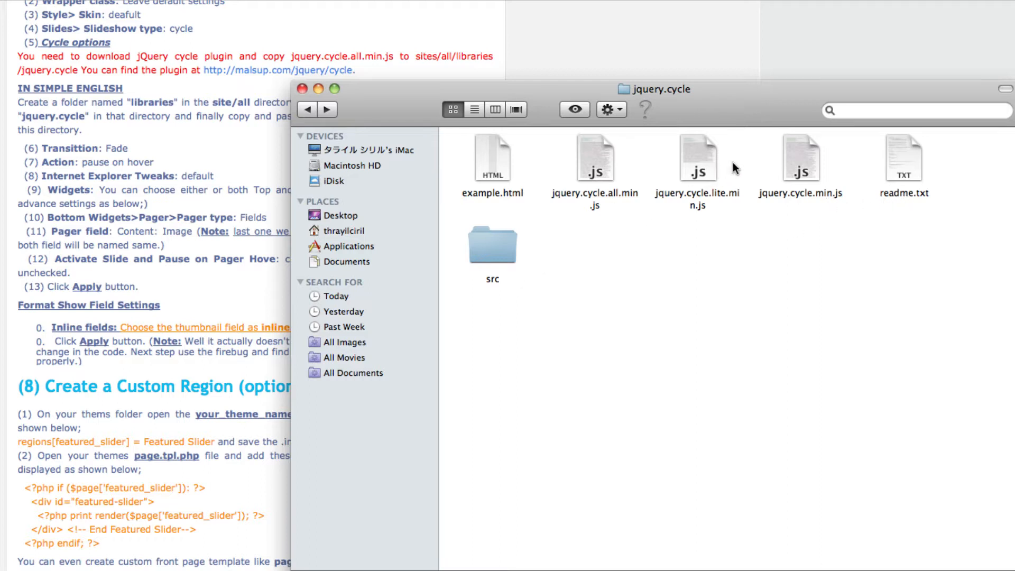
- Move everything in the jquery.cycle folder except jquery.cycle.min.js to the Trash
drag(738, 160, 474, 174)
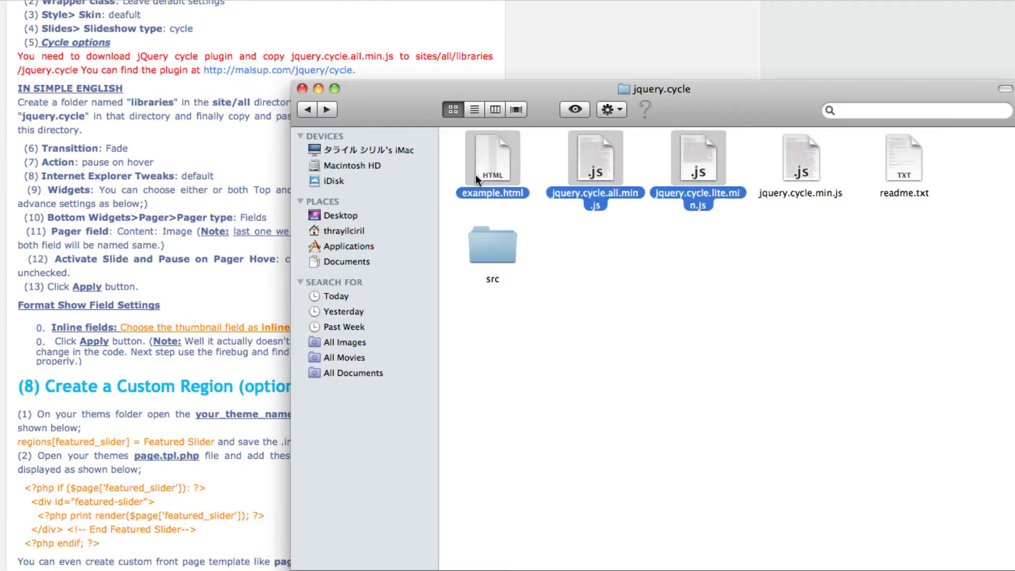
right_click(476, 174)
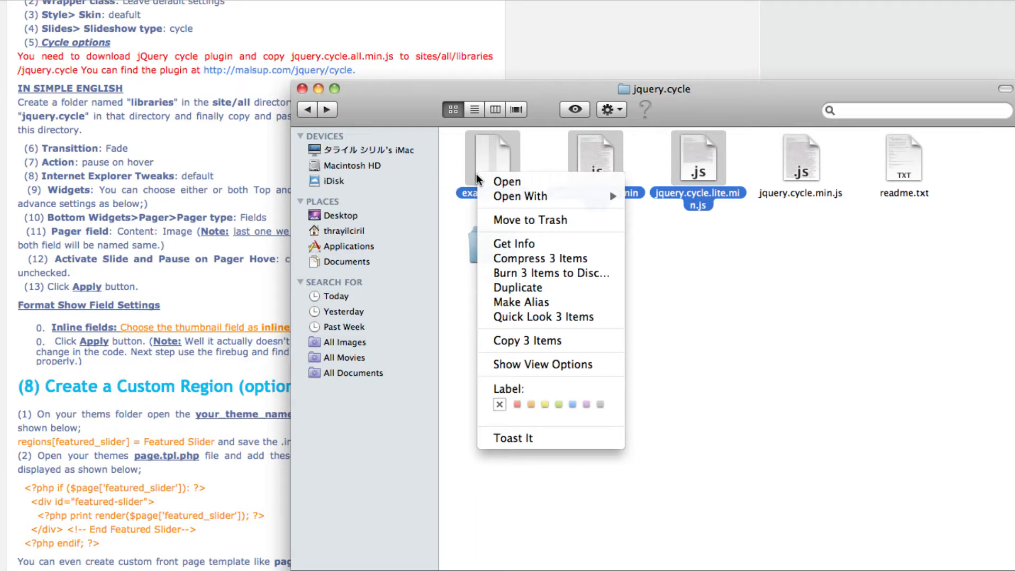
click(508, 222)
drag(748, 159, 595, 174)
right_click(595, 175)
click(629, 216)
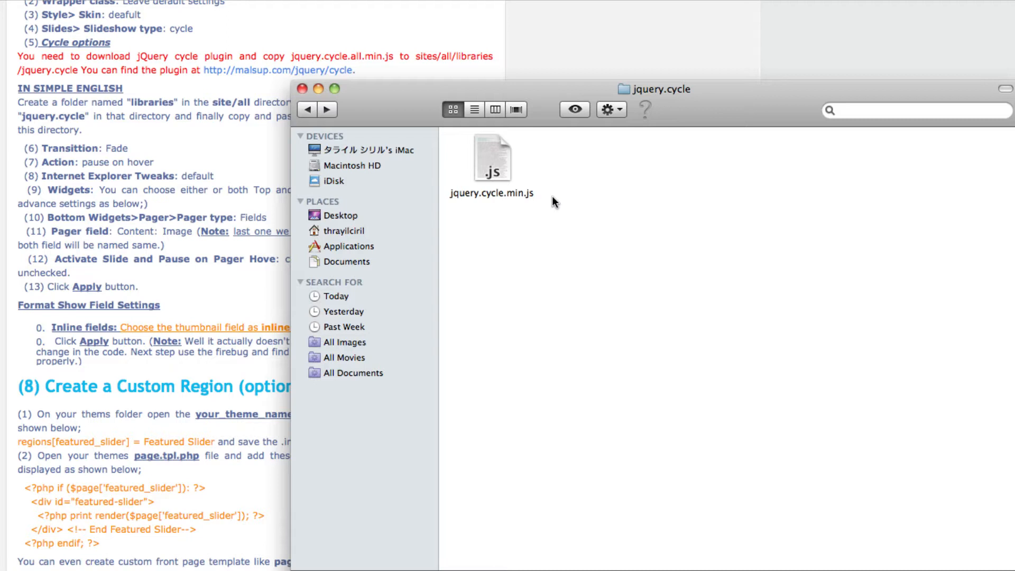
- Uncover the tutorial's jquery.cycle instructions by moving the Finder window, and go to the sites/all/modules folder
drag(388, 104, 481, 152)
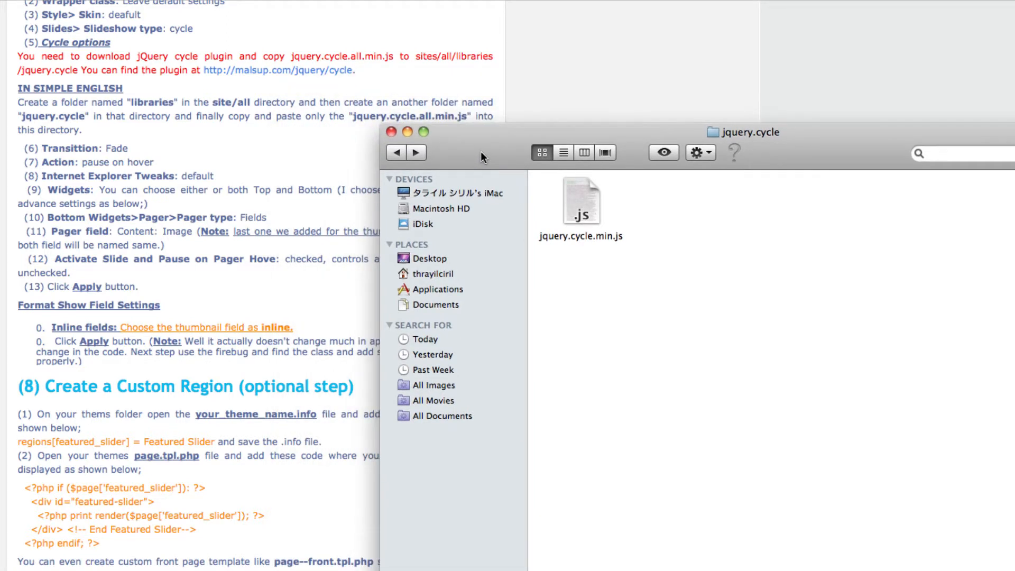
click(396, 152)
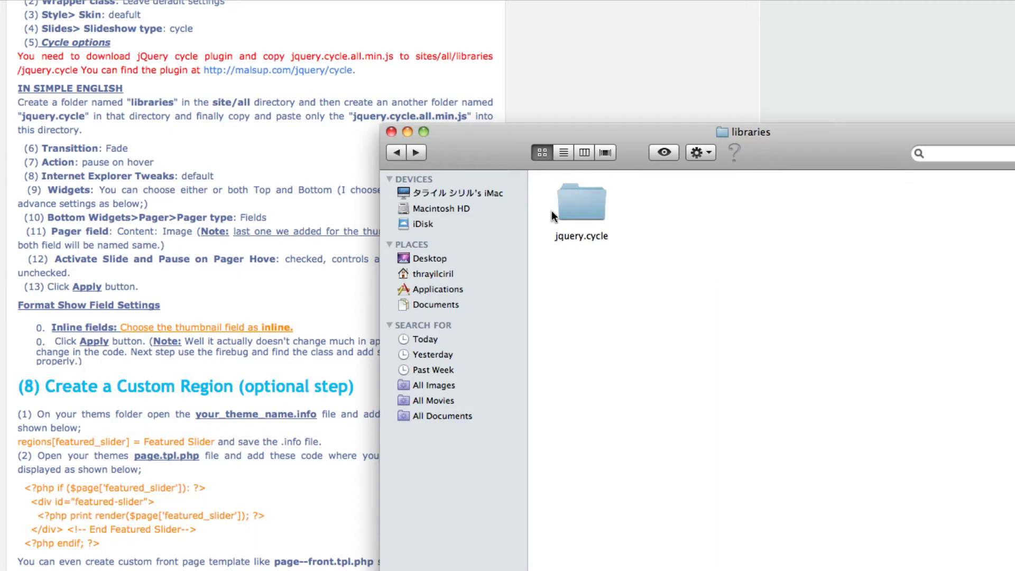
click(395, 153)
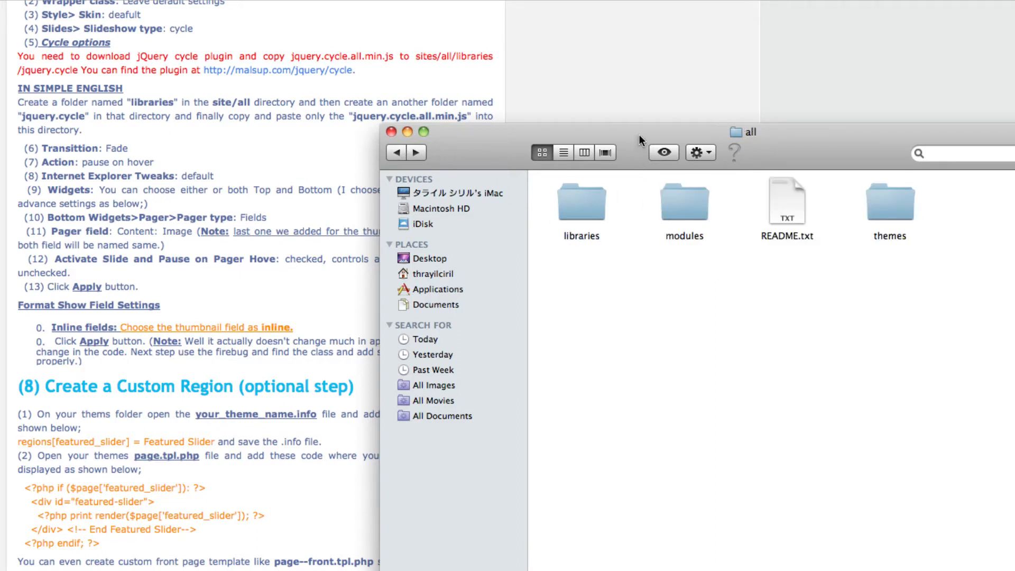
drag(639, 134, 384, 98)
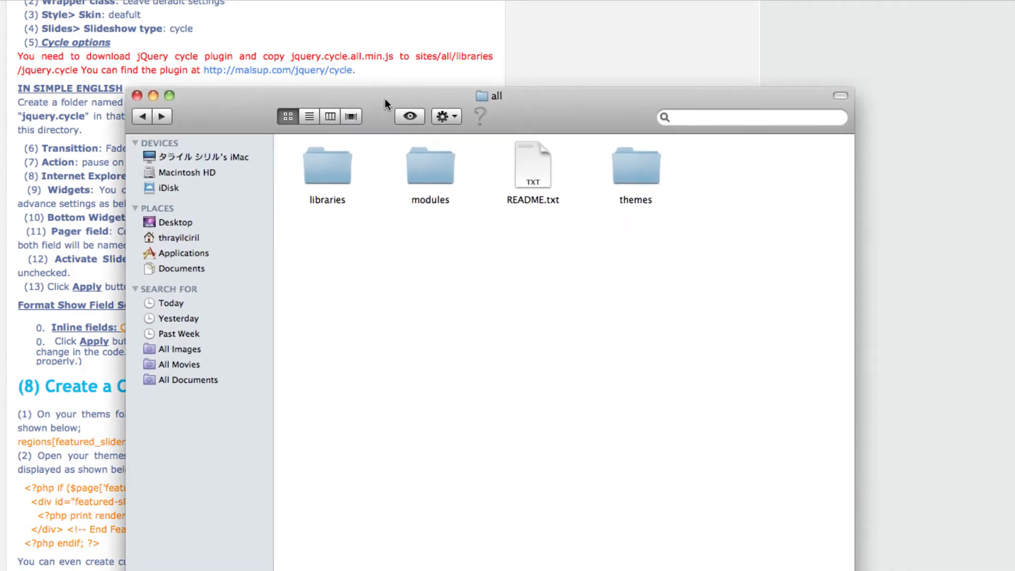
double_click(429, 172)
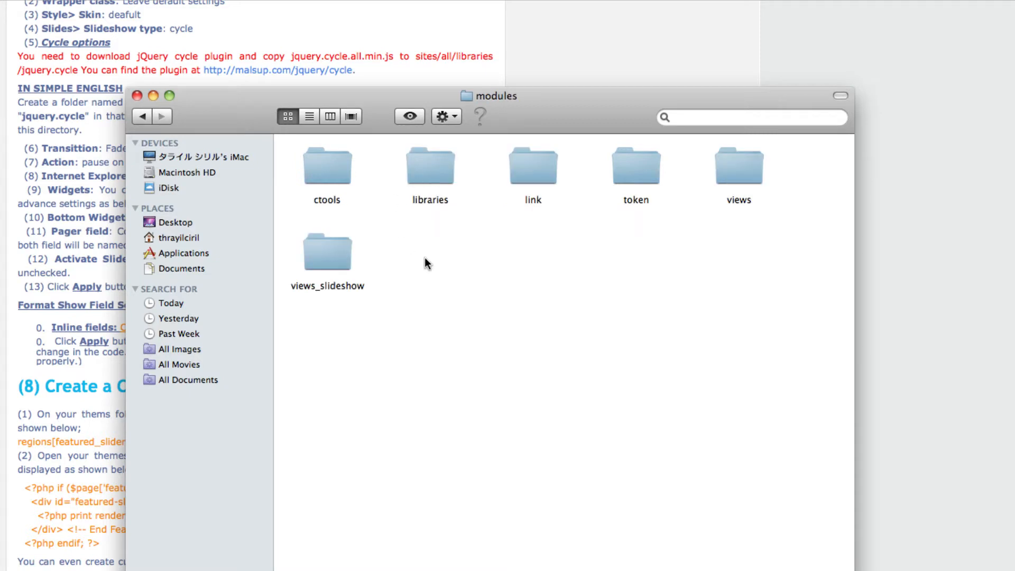
- Check the ctools, libraries, link, token, views and views_slideshow folders in the modules directory one by one
click(329, 171)
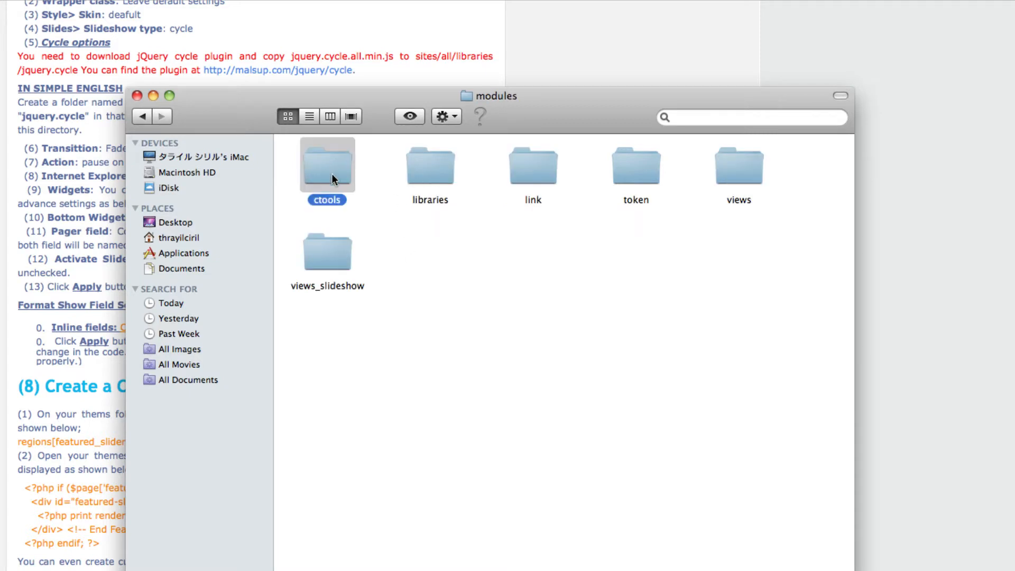
click(429, 171)
click(528, 174)
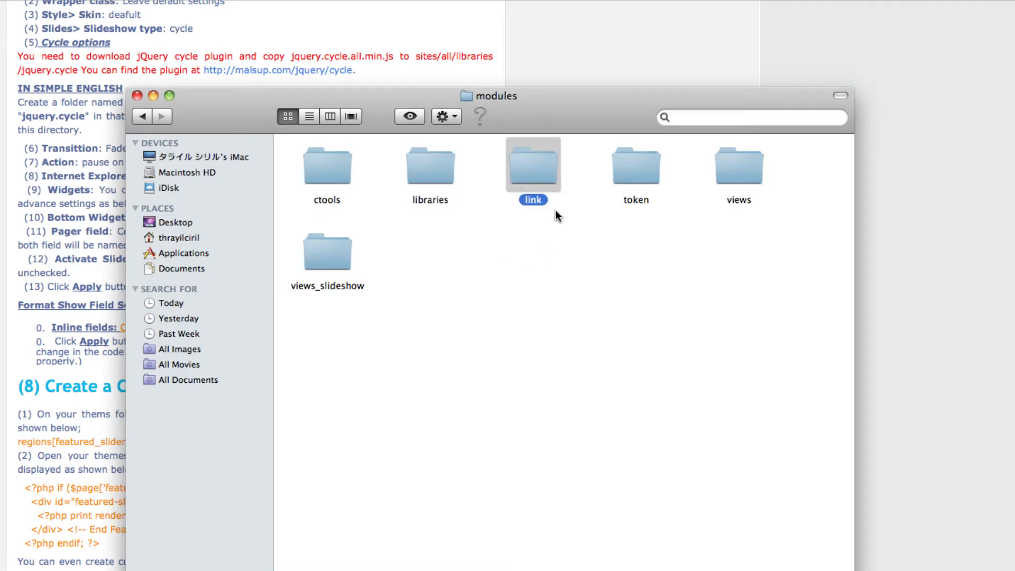
click(642, 182)
click(754, 180)
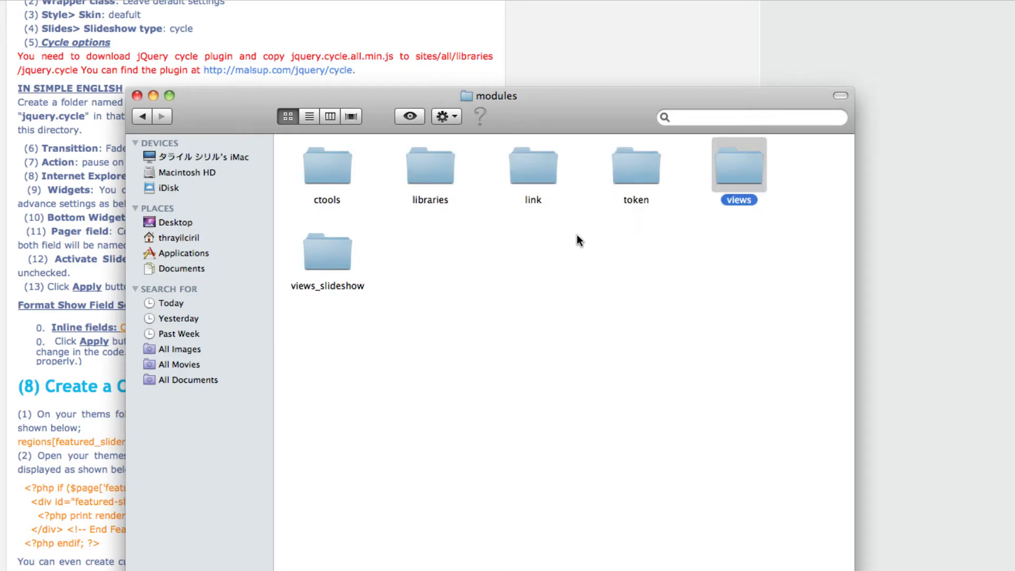
click(336, 260)
click(468, 262)
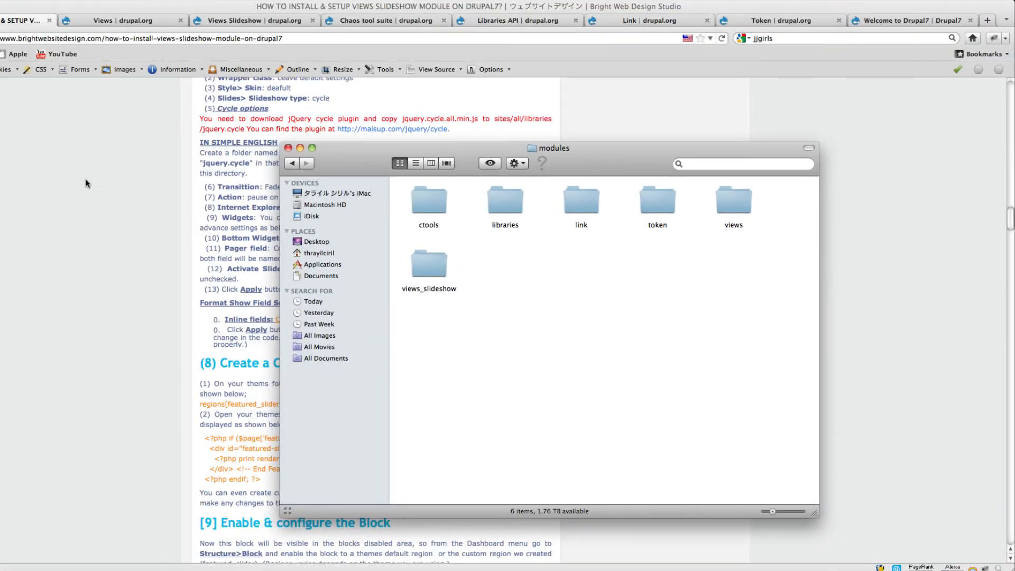
- Switch to the Drupal7 site in Firefox and open its Modules administration page
click(86, 181)
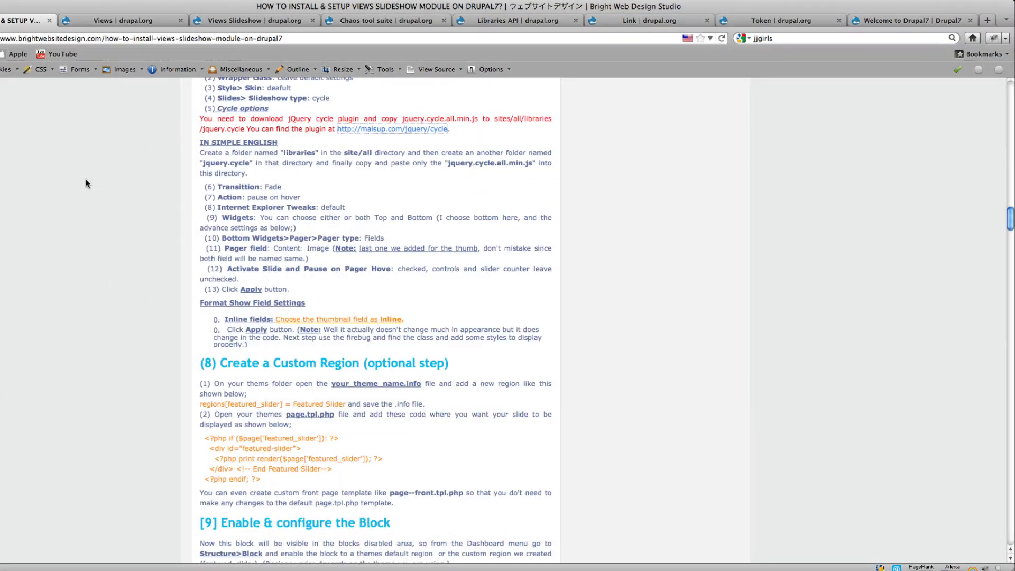
click(875, 20)
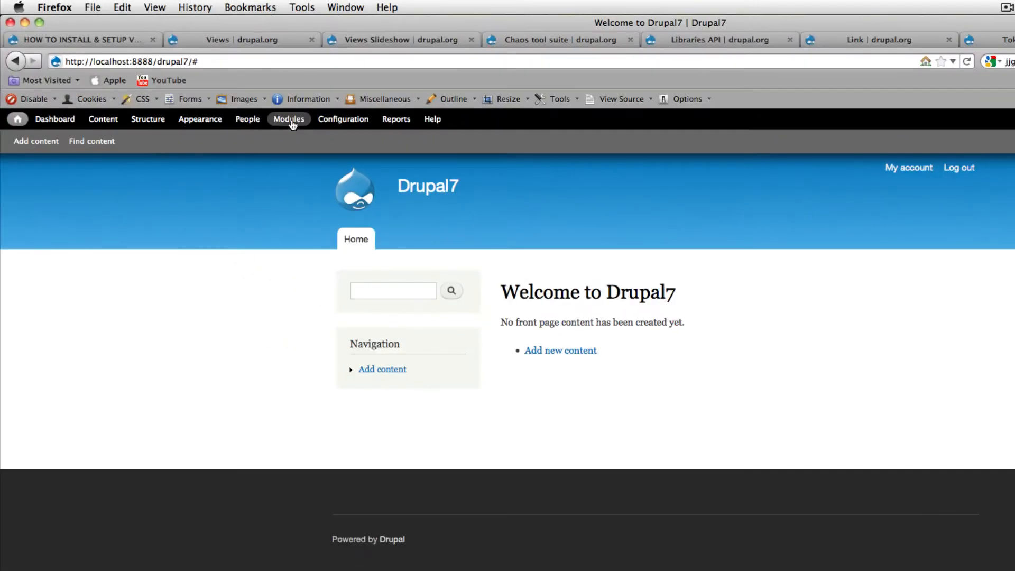
click(161, 86)
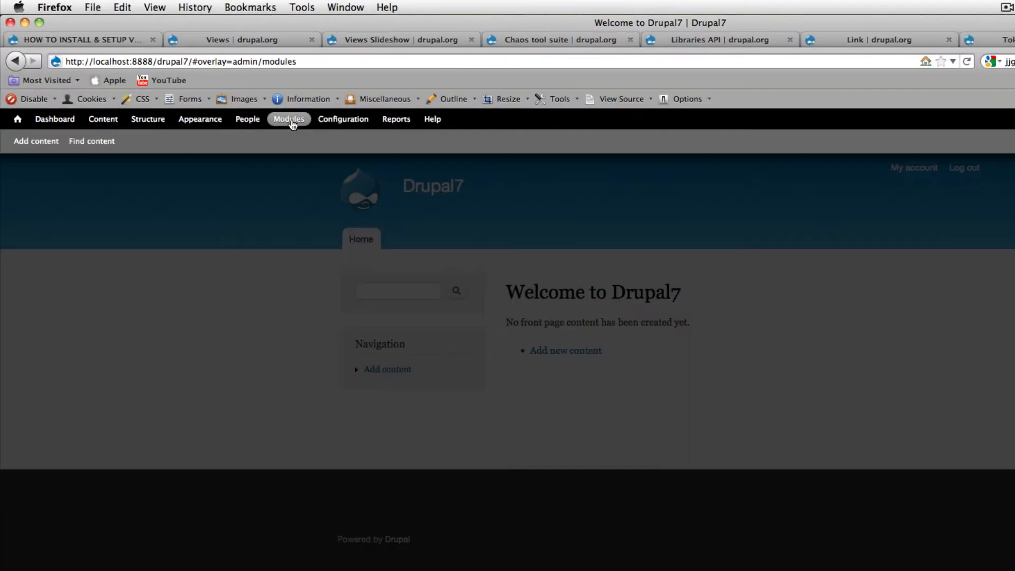
- Check the enabled state of Chaos tools, Link, Libraries, Token, Views and Views Slideshow modules, and save the module configuration
scroll(363, 262, down, 15)
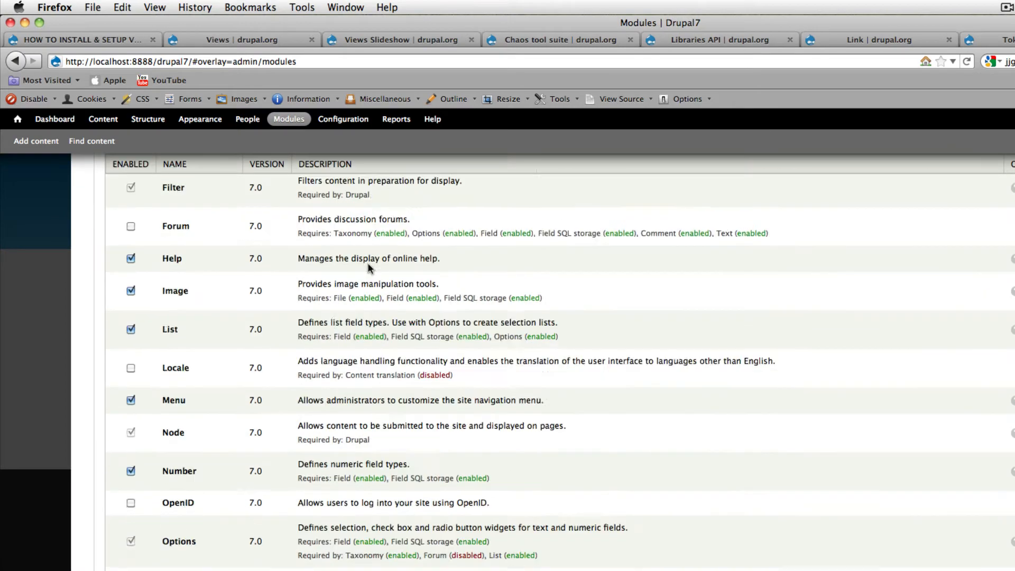
scroll(368, 266, down, 10)
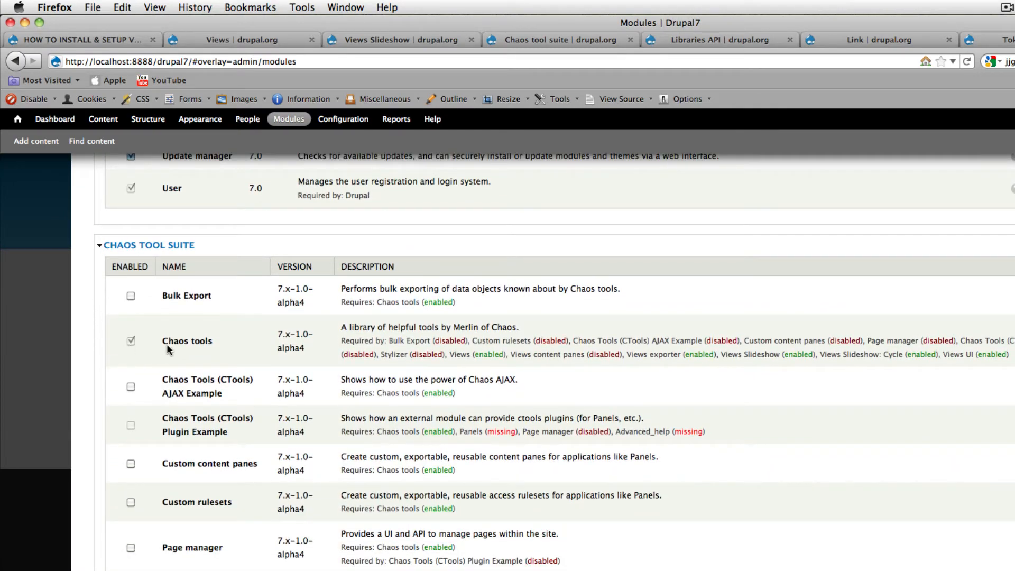
scroll(218, 345, down, 5)
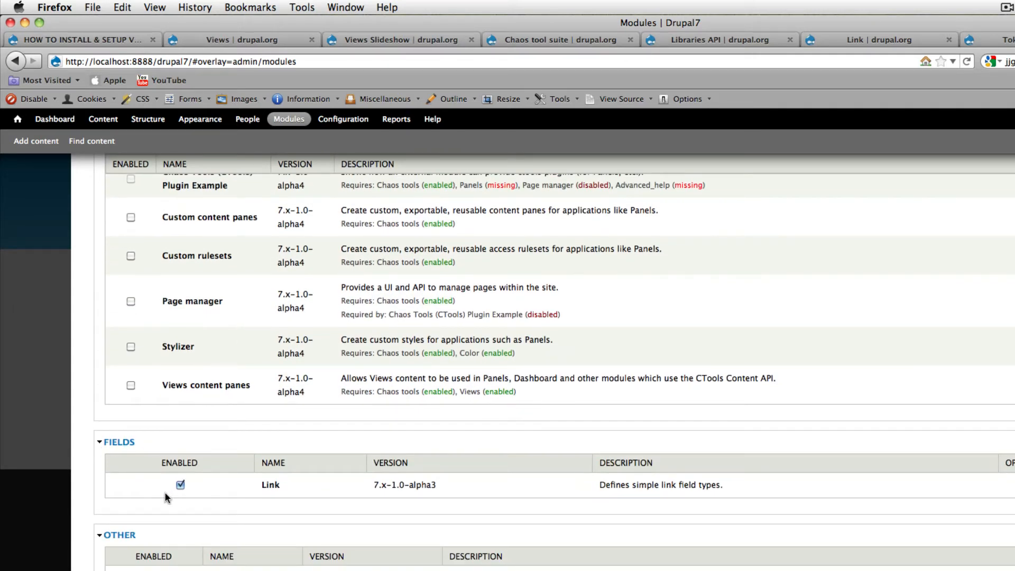
scroll(236, 489, down, 2)
scroll(236, 490, down, 2)
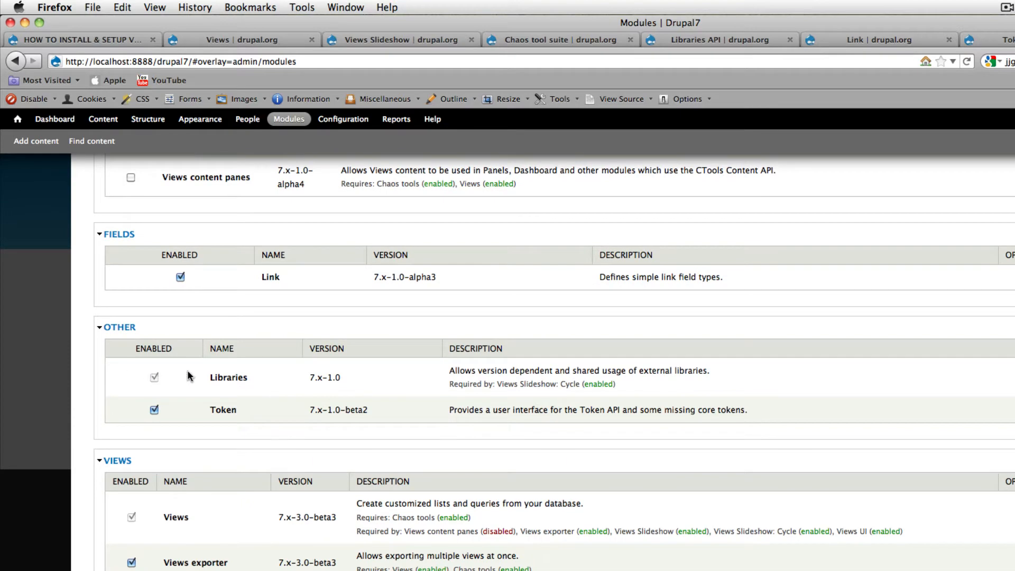
scroll(258, 339, down, 2)
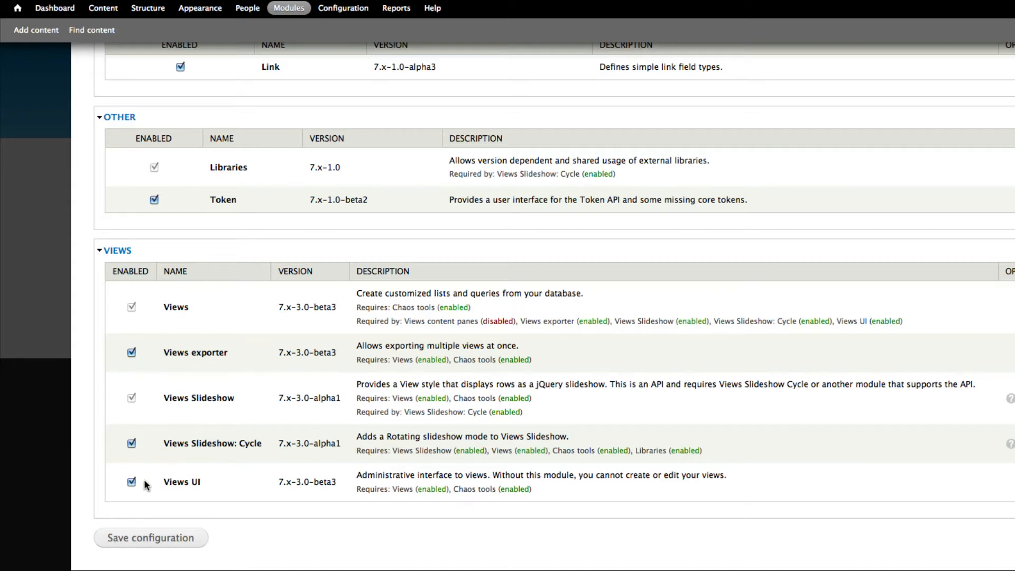
click(174, 538)
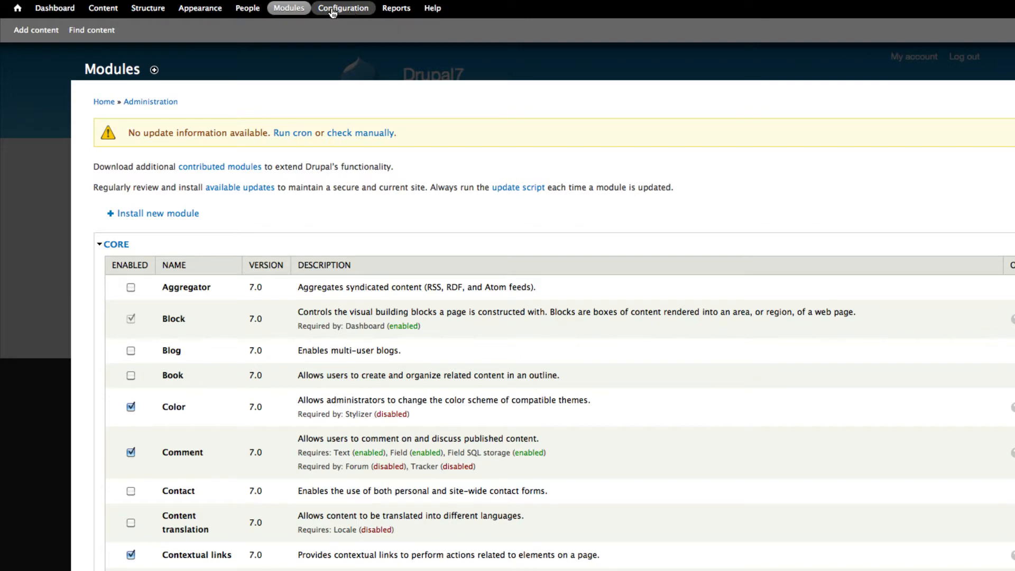
- Open the Image styles page in the site's media configuration
click(364, 10)
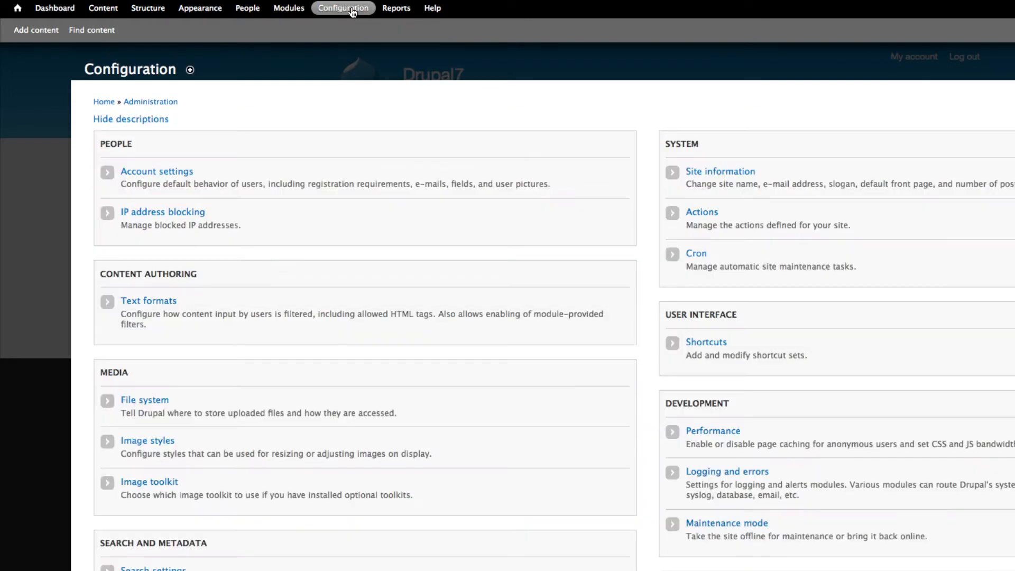
scroll(401, 259, down, 3)
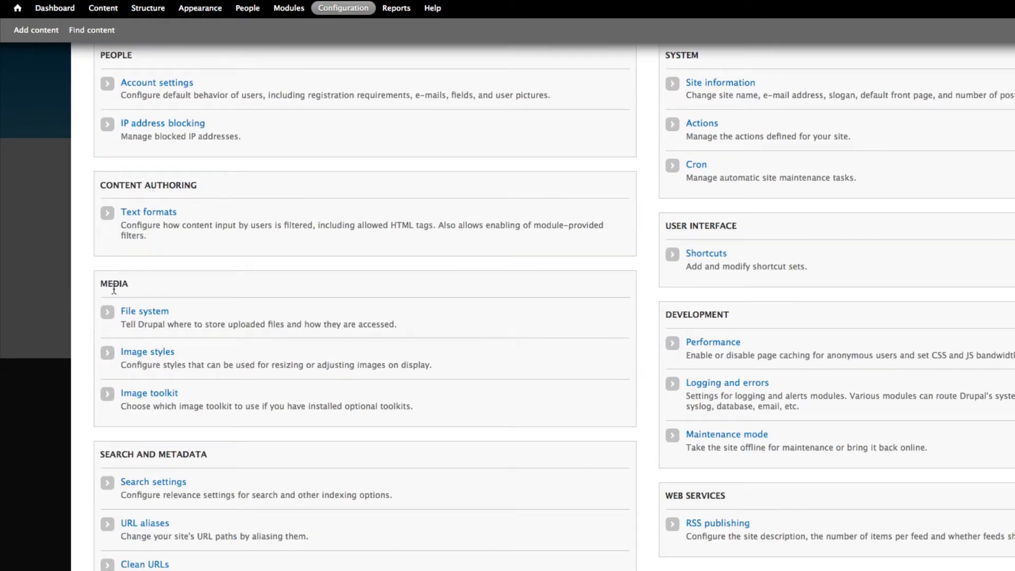
click(155, 353)
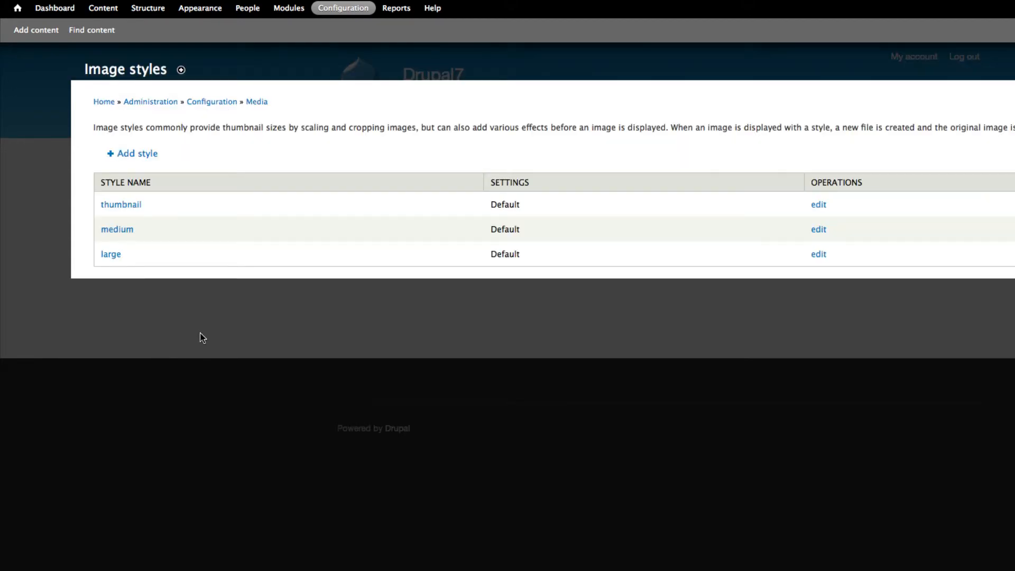
- Create a new image style named full_size
click(147, 157)
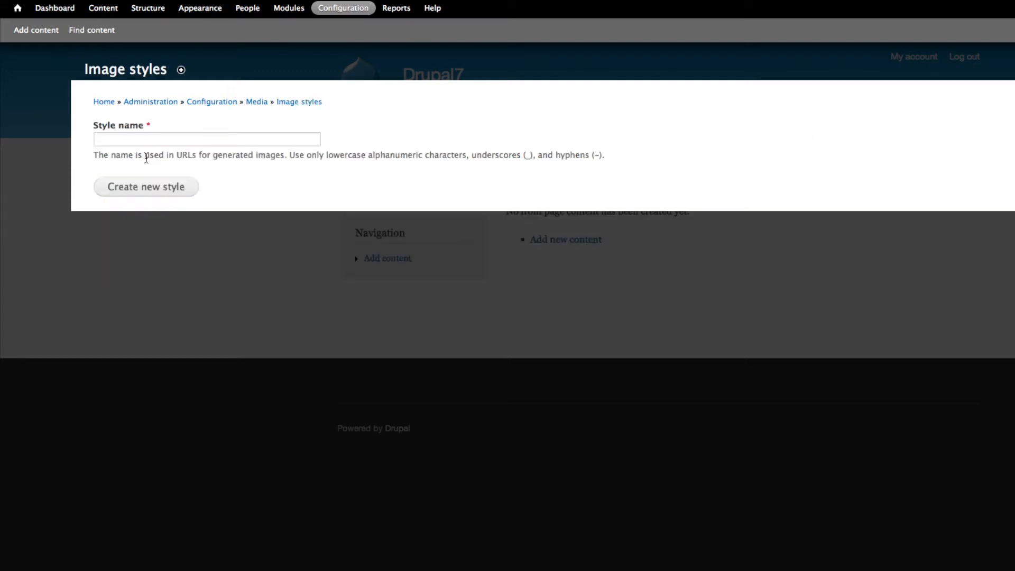
click(149, 142)
text(full)
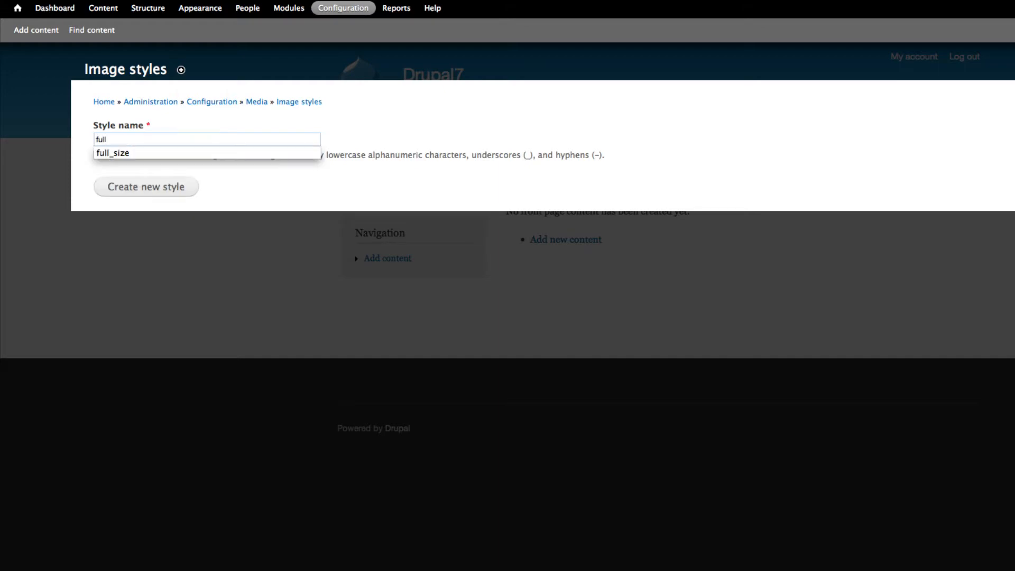
click(154, 152)
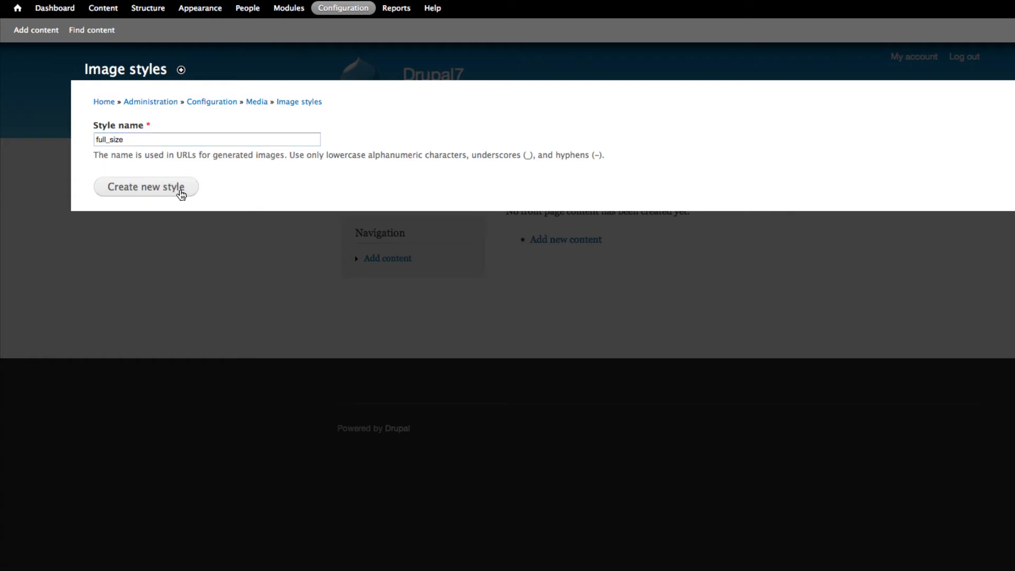
click(180, 191)
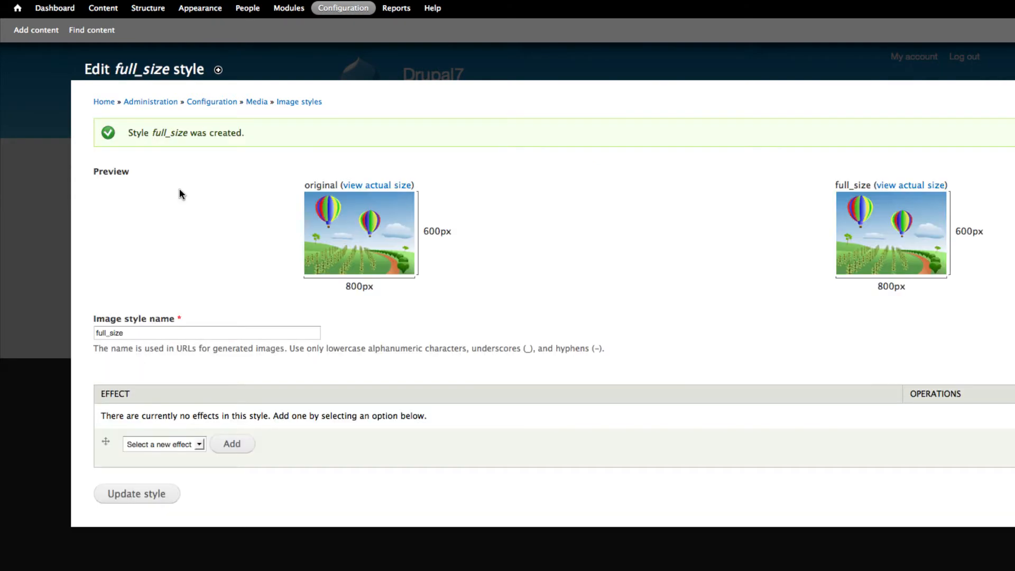
- Add a Resize effect of 935 by 293 pixels to the full_size image style
click(199, 445)
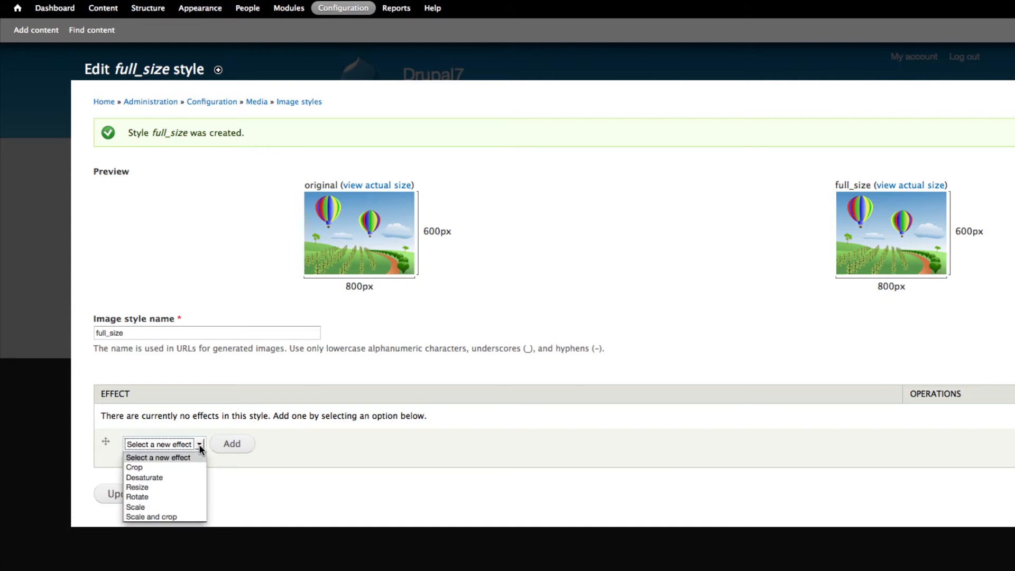
click(167, 488)
click(232, 444)
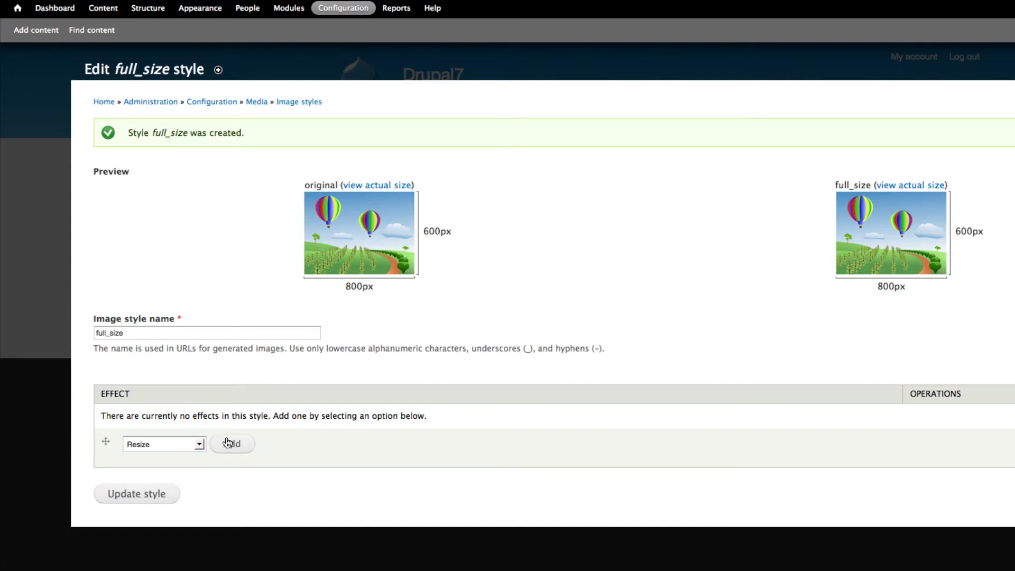
click(112, 167)
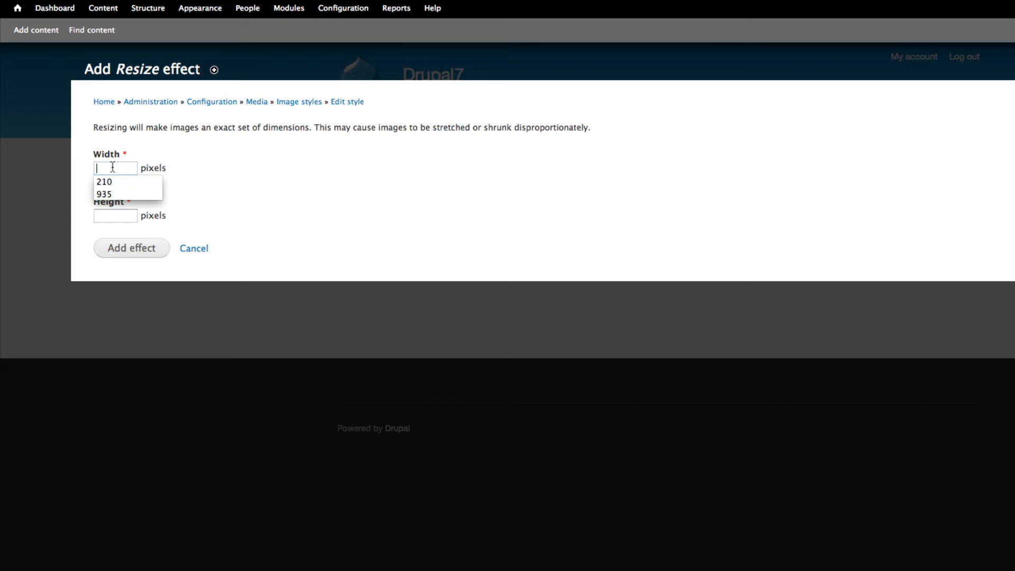
click(112, 194)
click(116, 214)
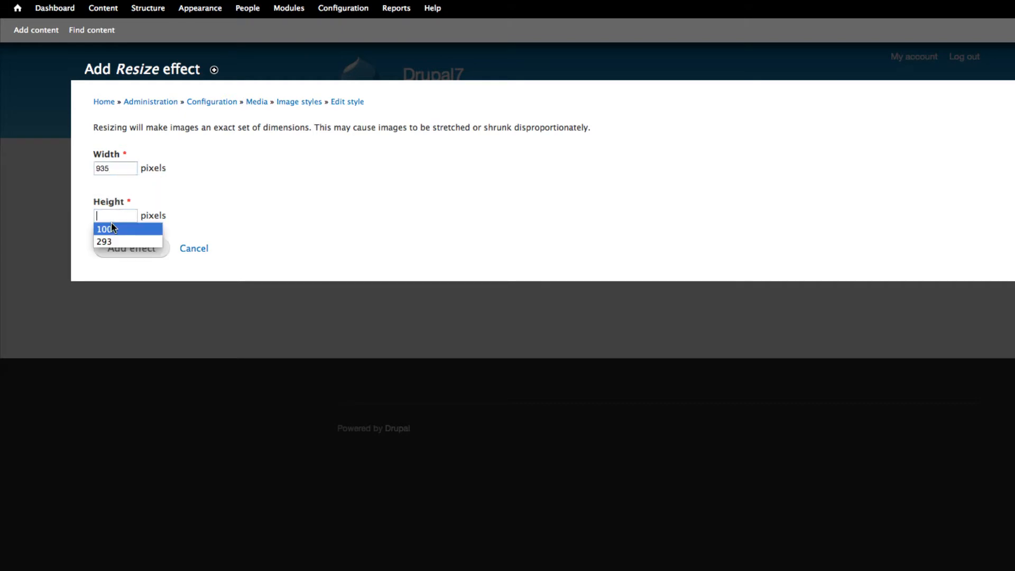
click(121, 239)
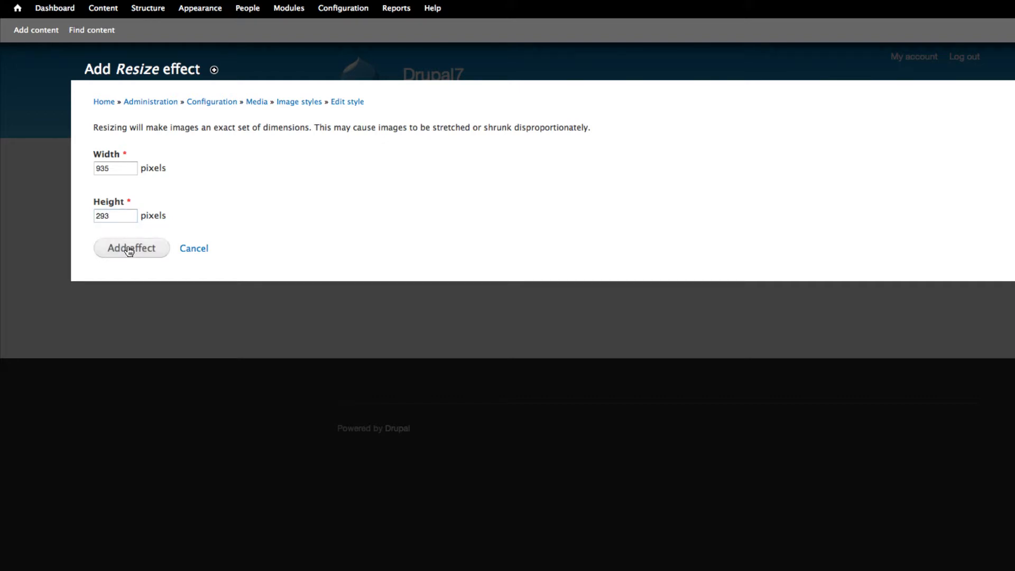
click(129, 250)
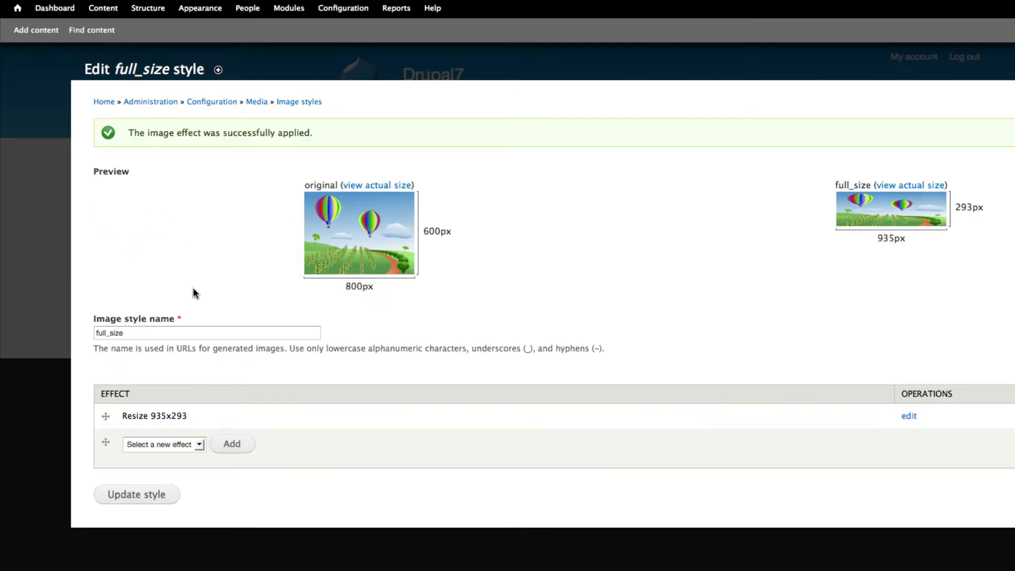
- Create another image style named thumb_size from the Image styles page
click(297, 100)
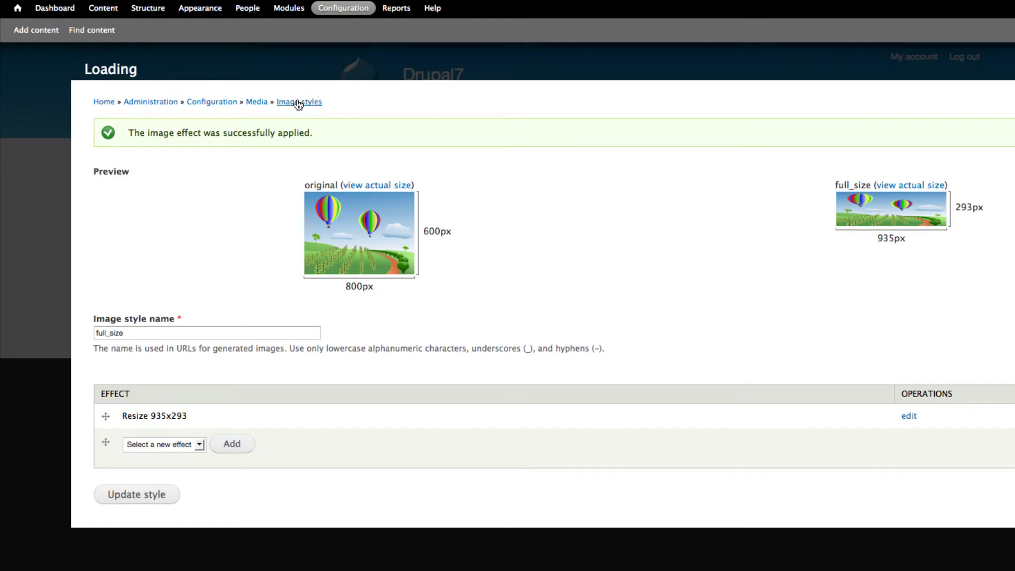
click(123, 157)
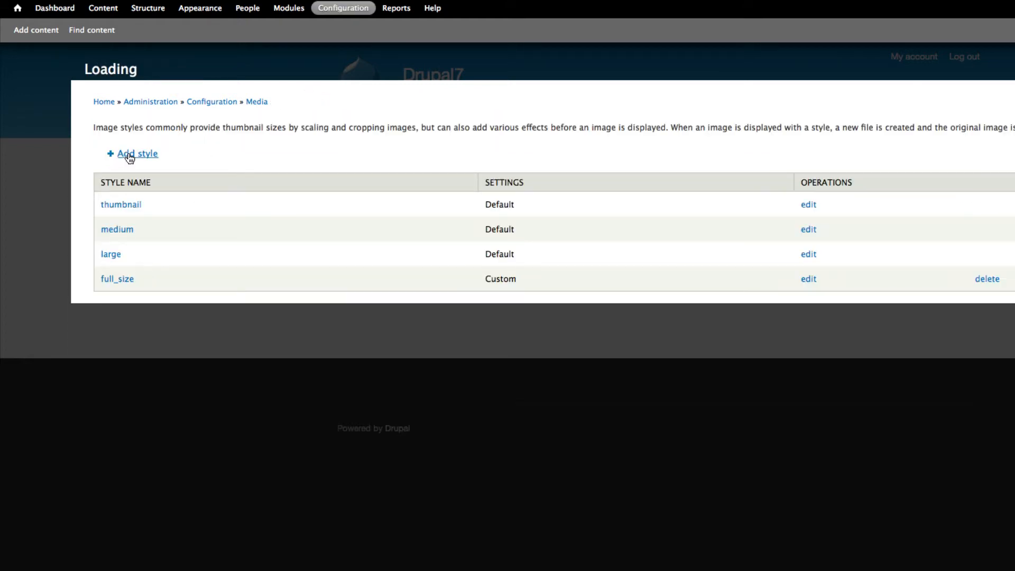
click(132, 140)
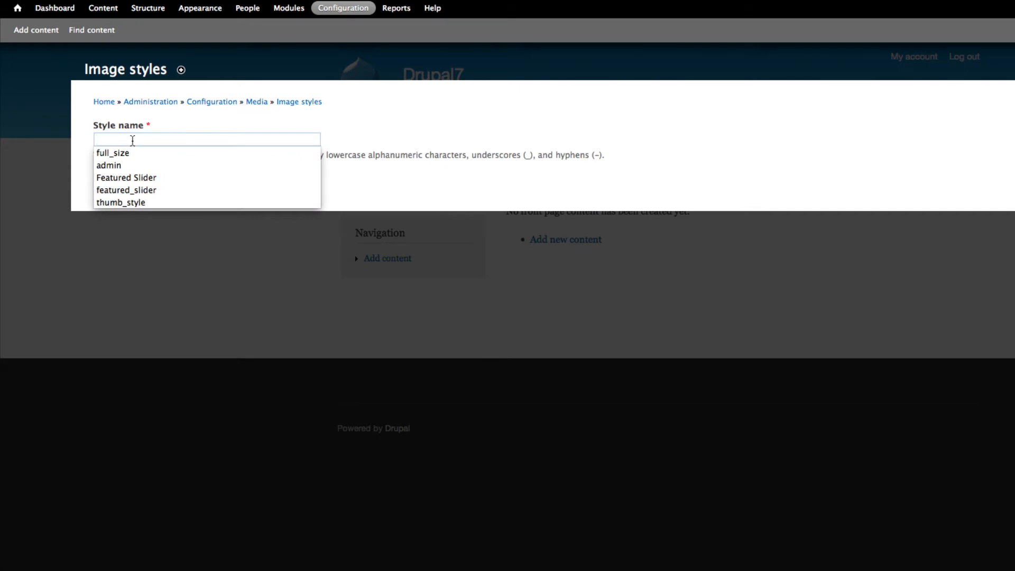
click(120, 202)
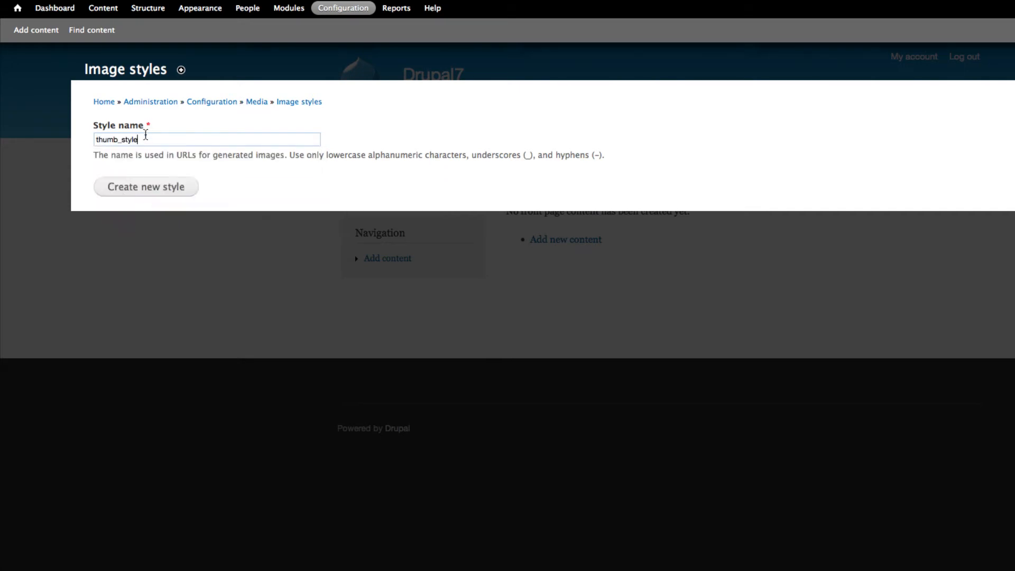
key(BackSpace)
key(BackSpace)
key(BackSpace)
key(BackSpace)
key(BackSpace)
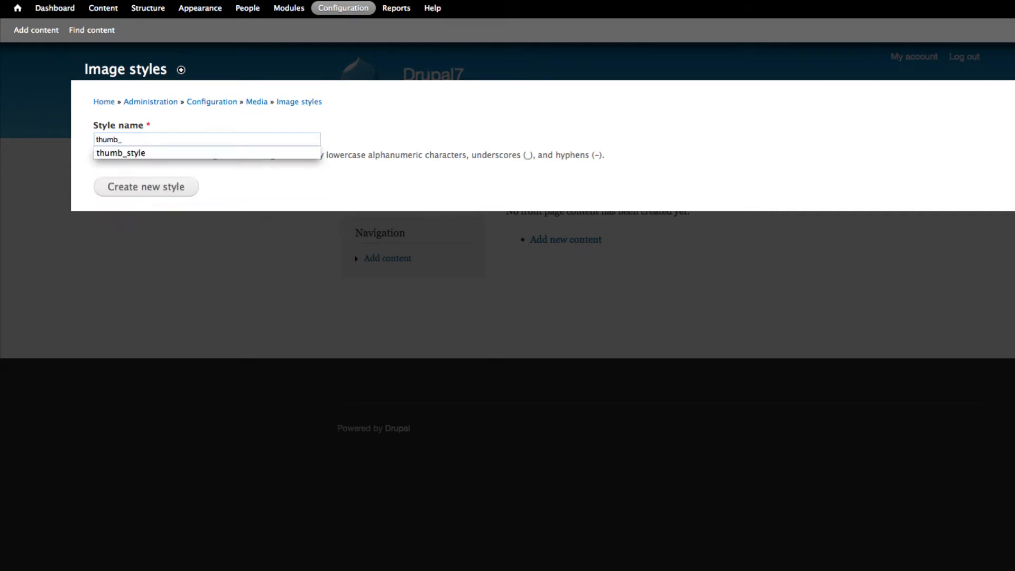
text(size)
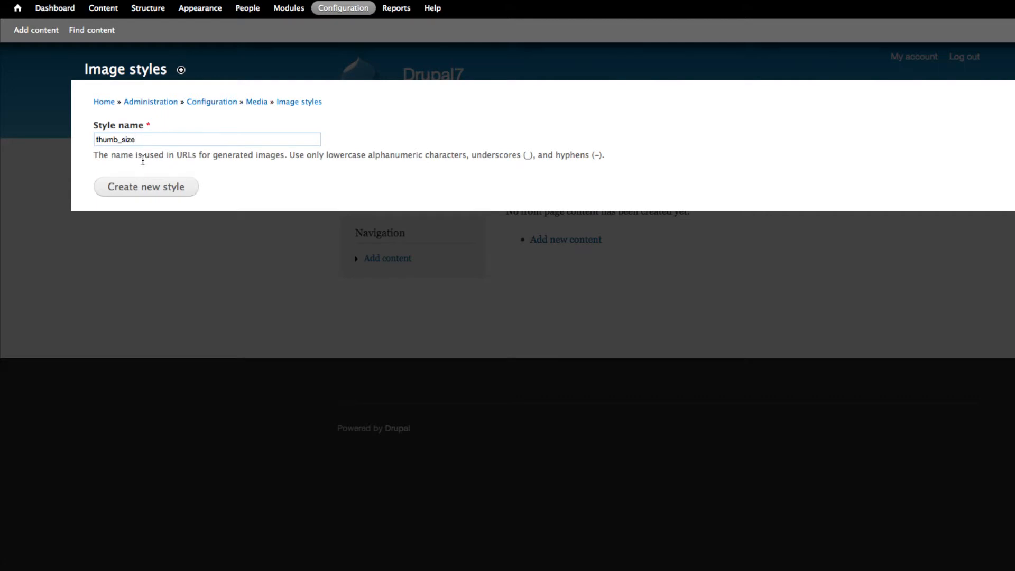
click(155, 191)
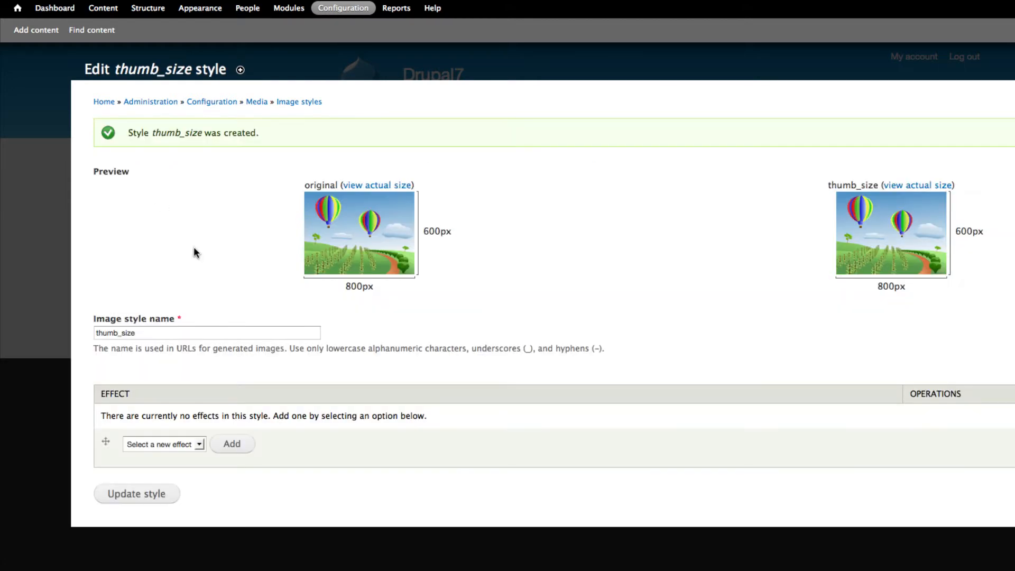
- Add a Resize effect of 210 by 100 pixels to the thumb_size style and return to the image styles list
click(194, 444)
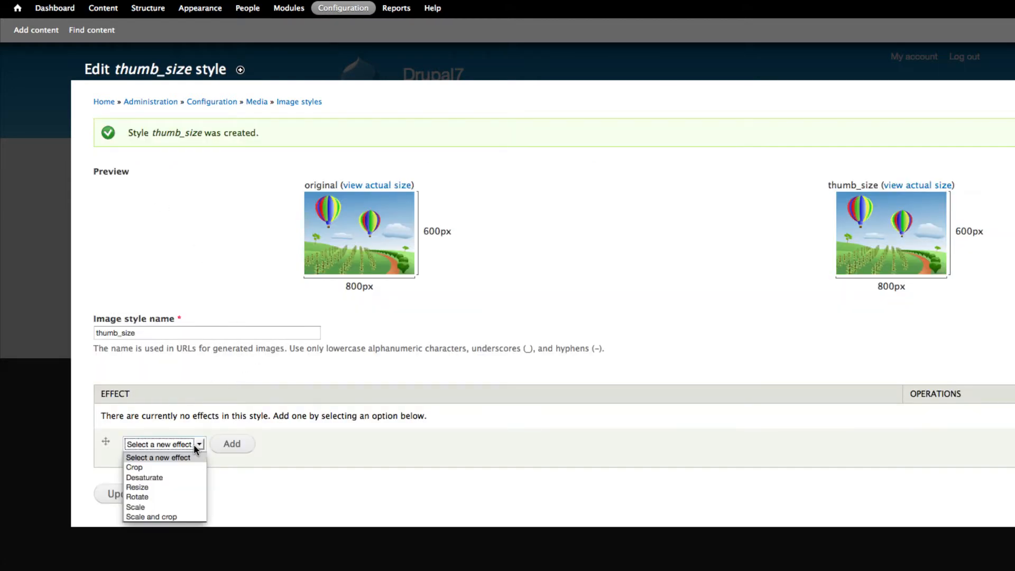
click(180, 486)
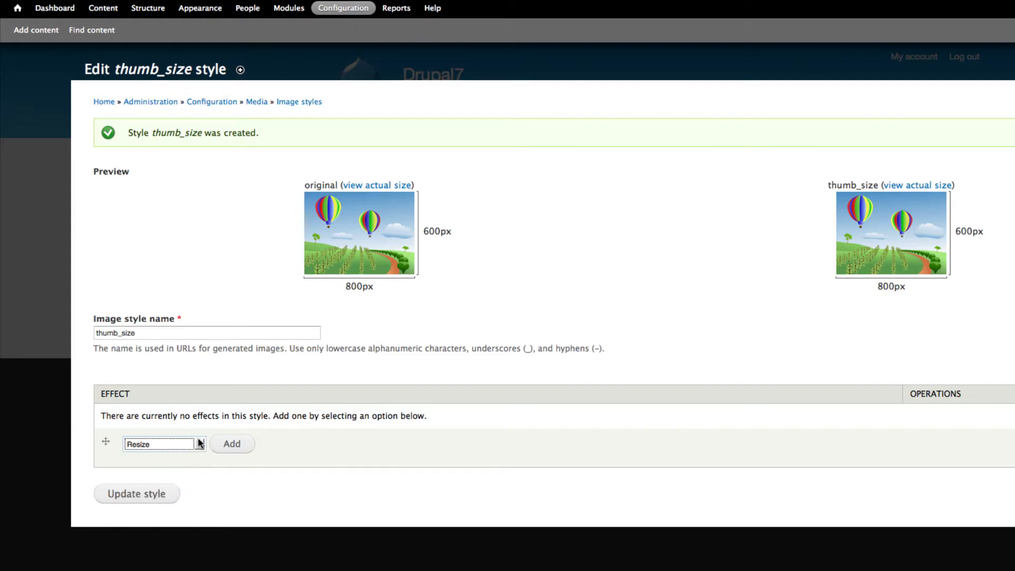
click(241, 444)
click(106, 165)
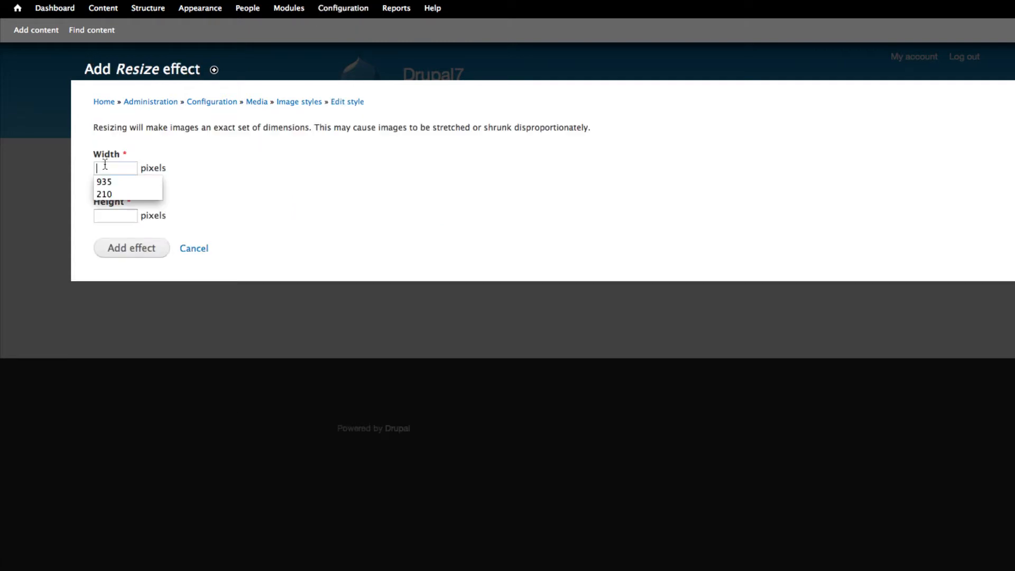
click(108, 193)
click(113, 218)
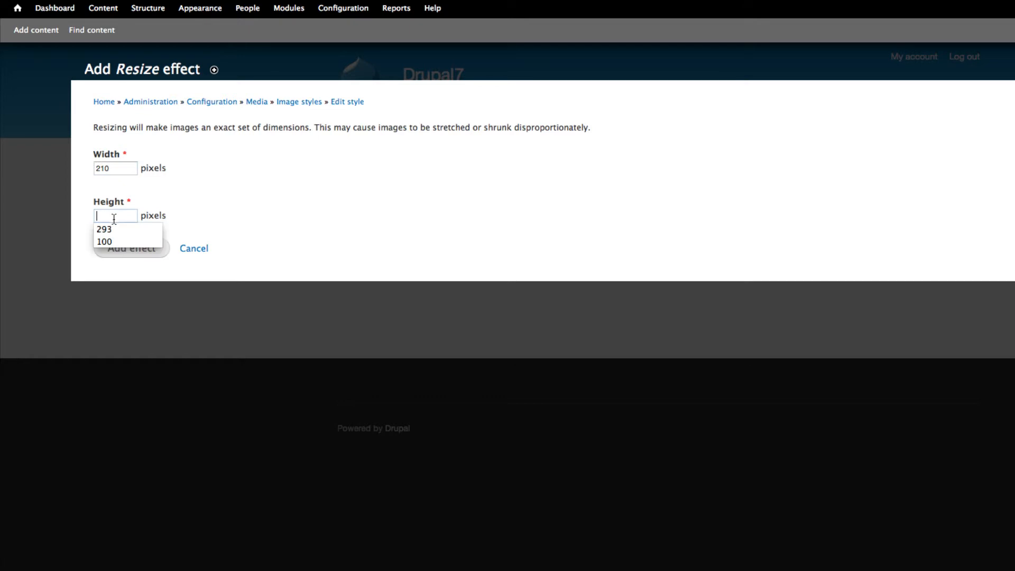
click(109, 239)
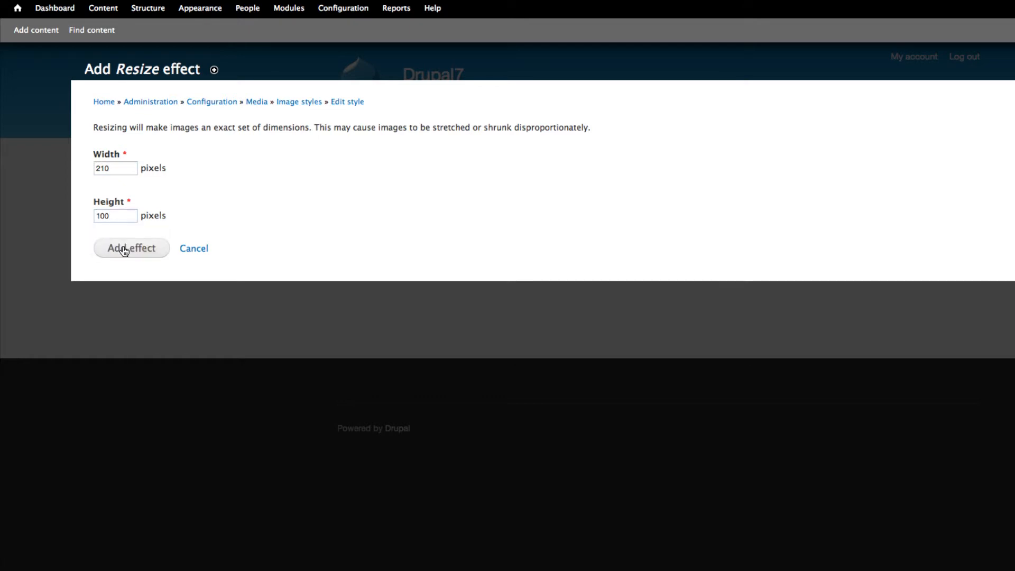
click(124, 250)
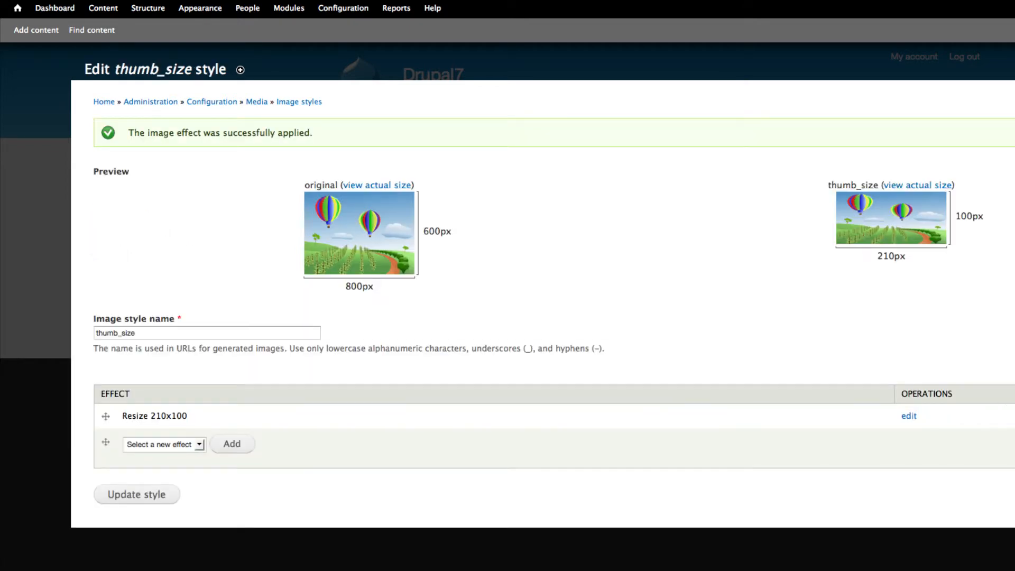
click(309, 103)
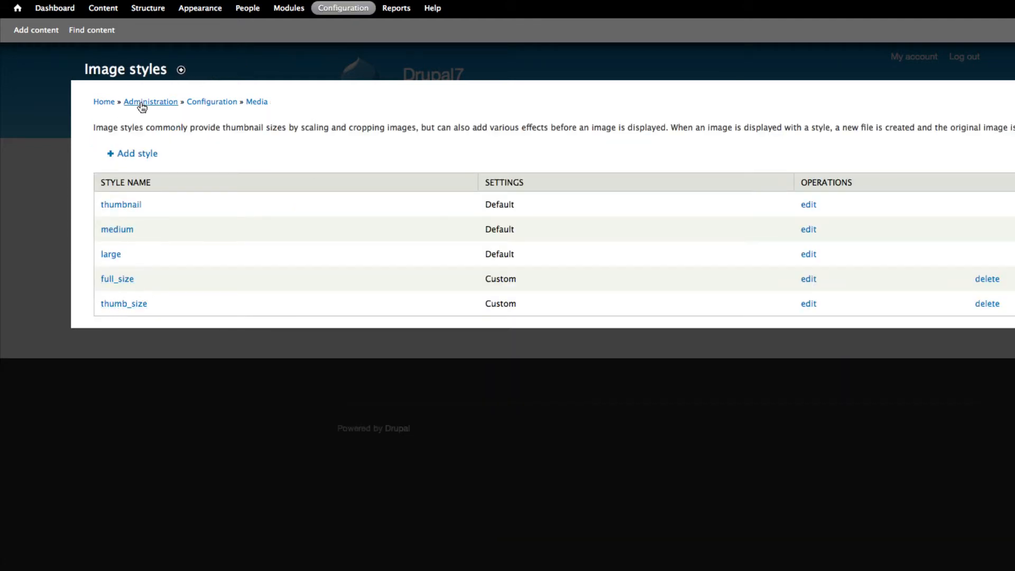
- Start a new content type in the site structure and name it Featured Slider
click(149, 11)
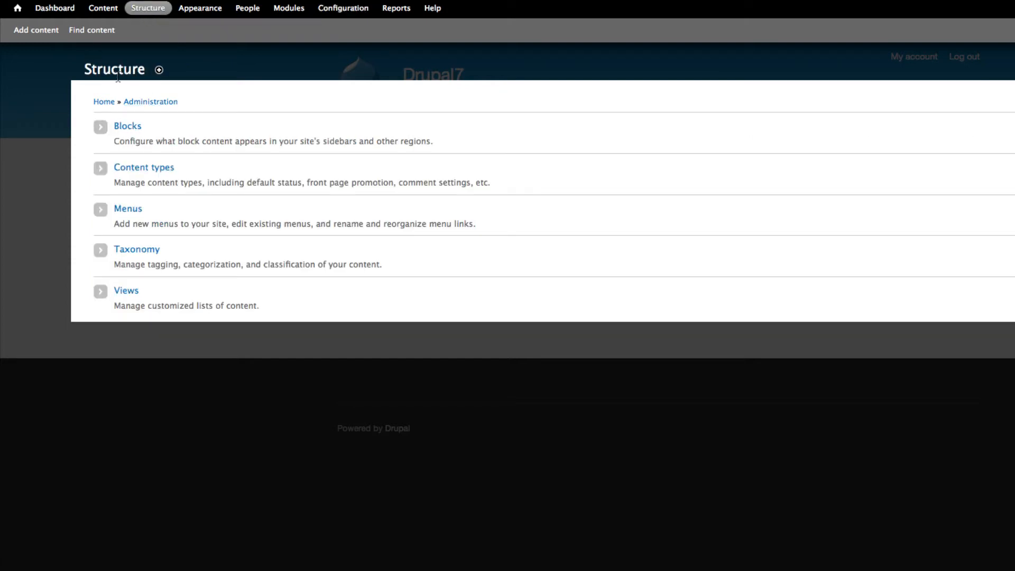
click(147, 172)
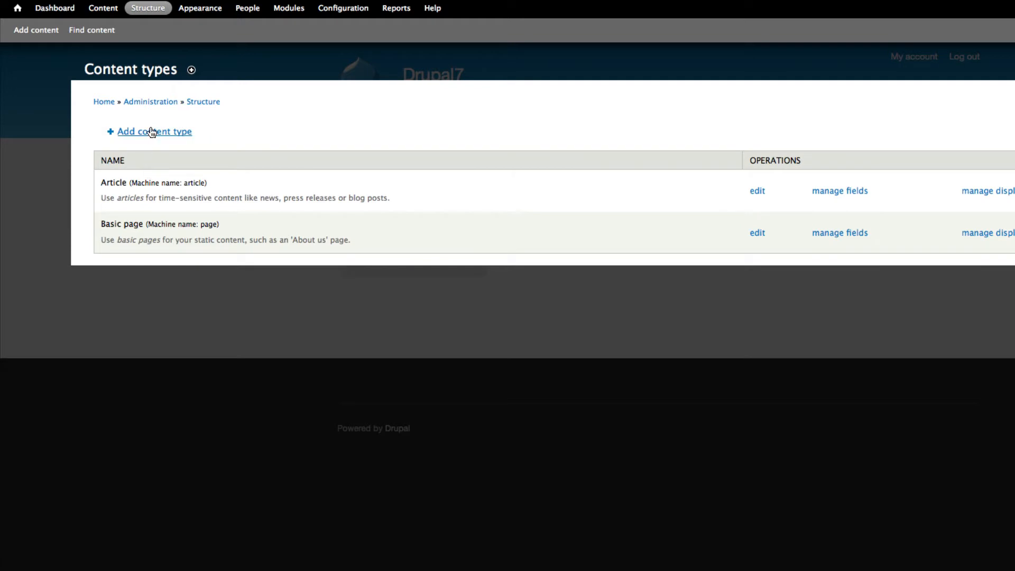
click(152, 132)
click(136, 169)
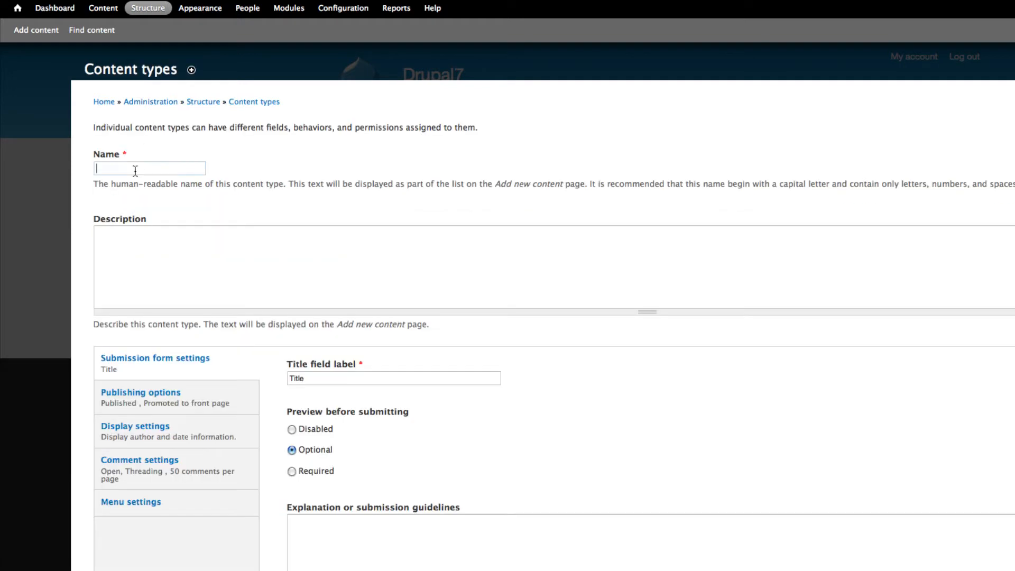
text(Featur)
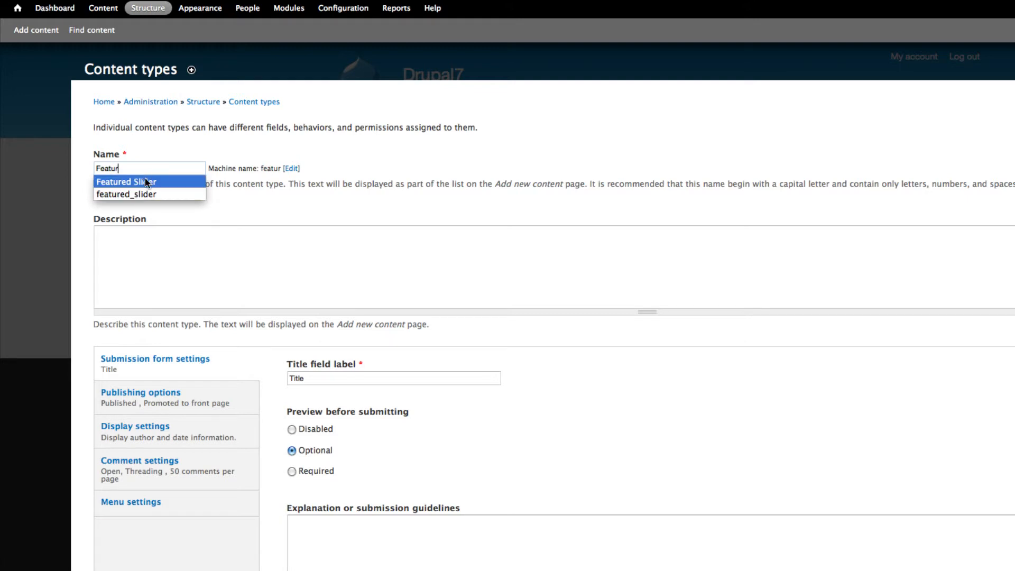
click(146, 182)
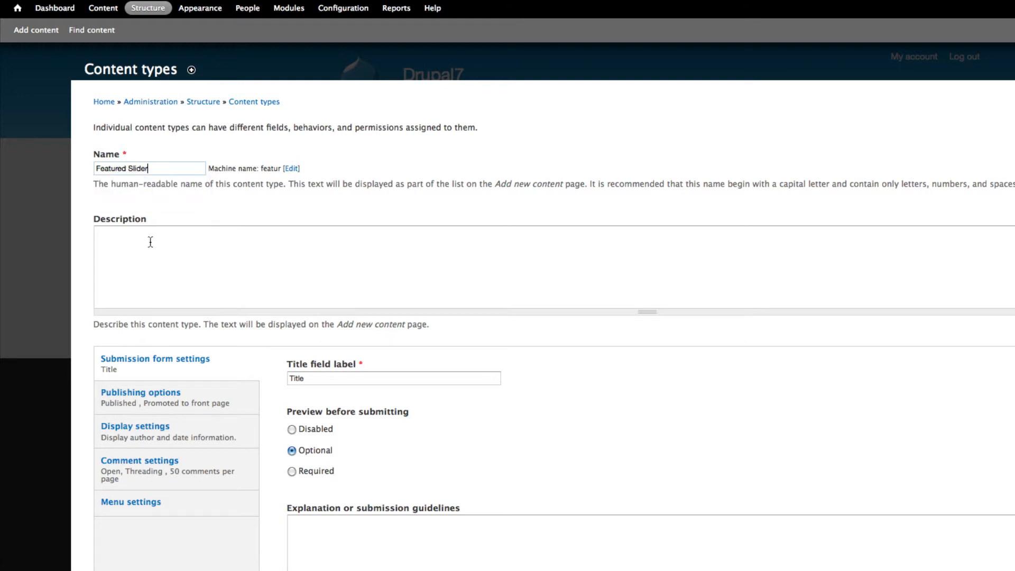
- Copy the content type's name into its description so it reads Featured Slider
click(152, 256)
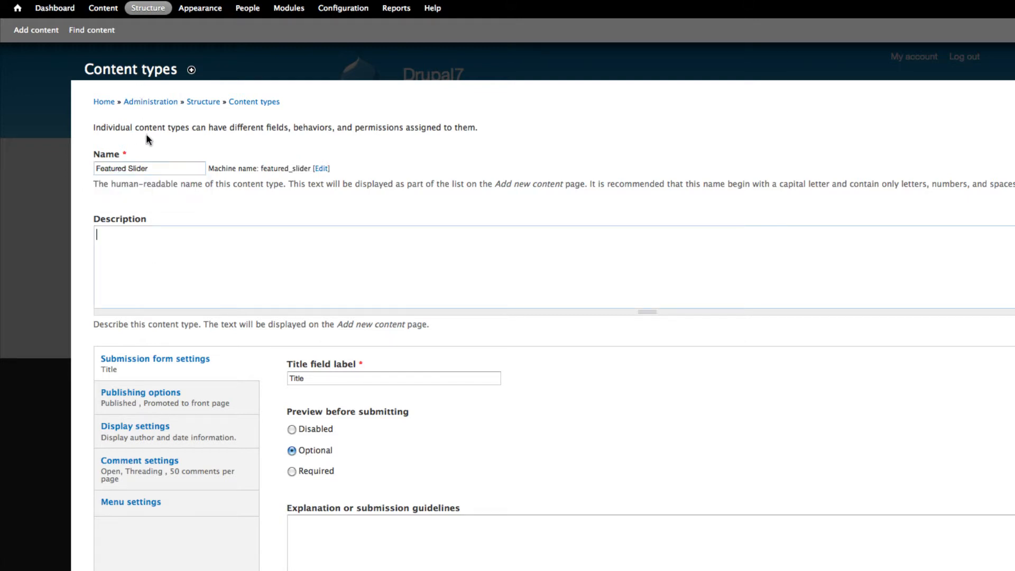
drag(148, 169, 72, 167)
key(super+c)
click(178, 259)
key(super+v)
- Change the content type's title field label to Slider Title
scroll(200, 252, down, 3)
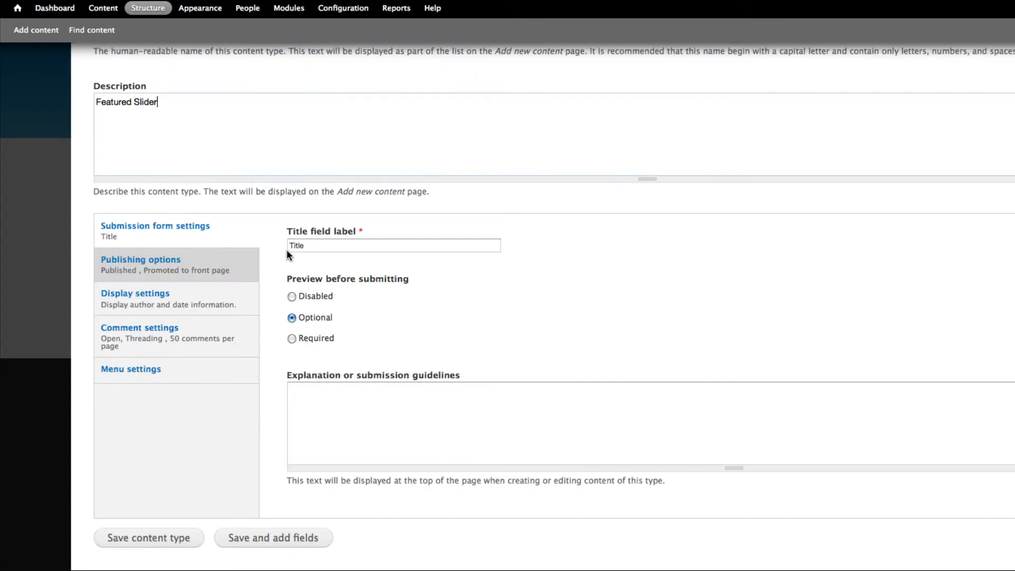
click(315, 246)
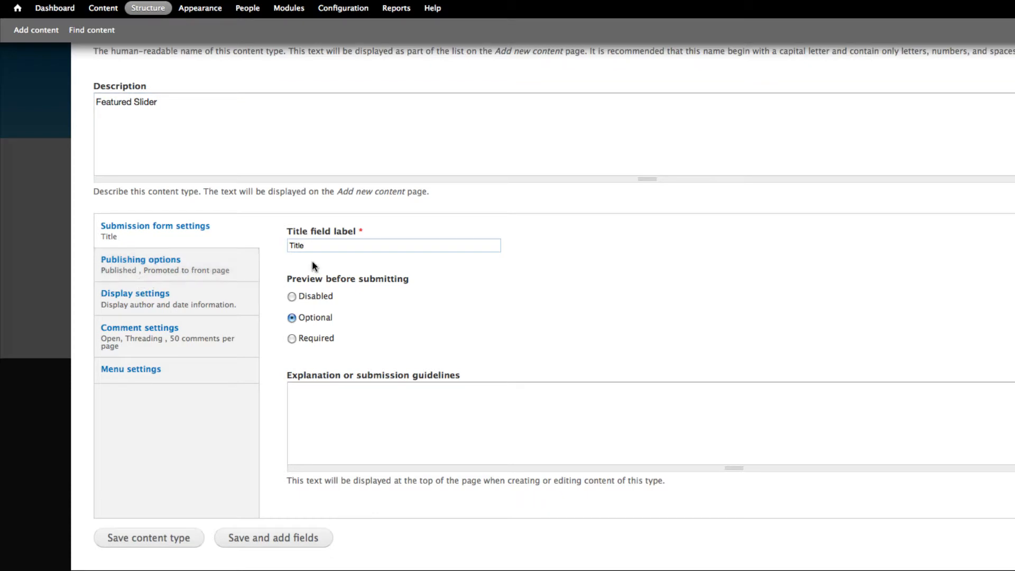
click(289, 247)
text(Slider)
- Turn off promotion to the front page and the display of author and date information for the content type
click(195, 275)
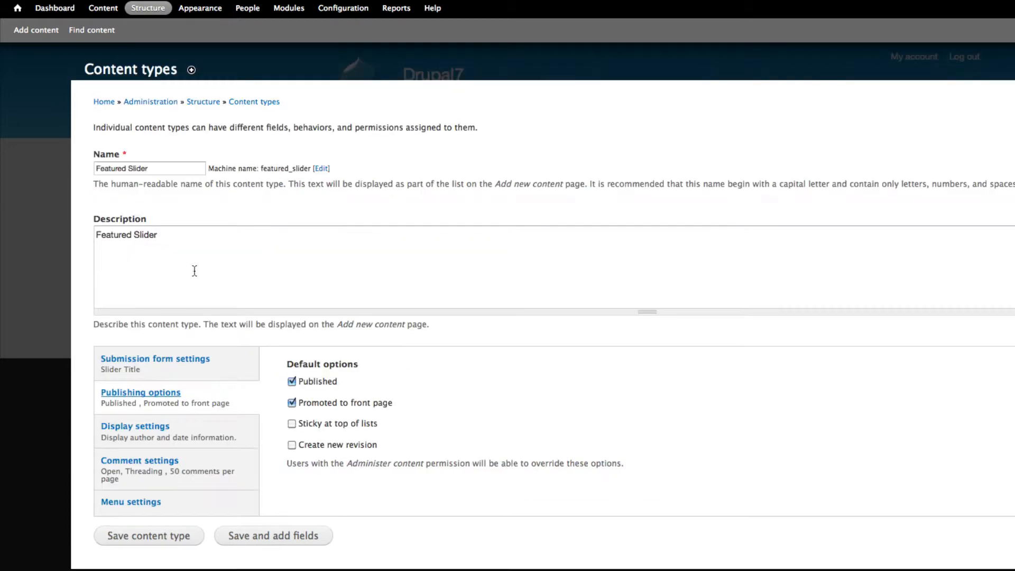
click(294, 404)
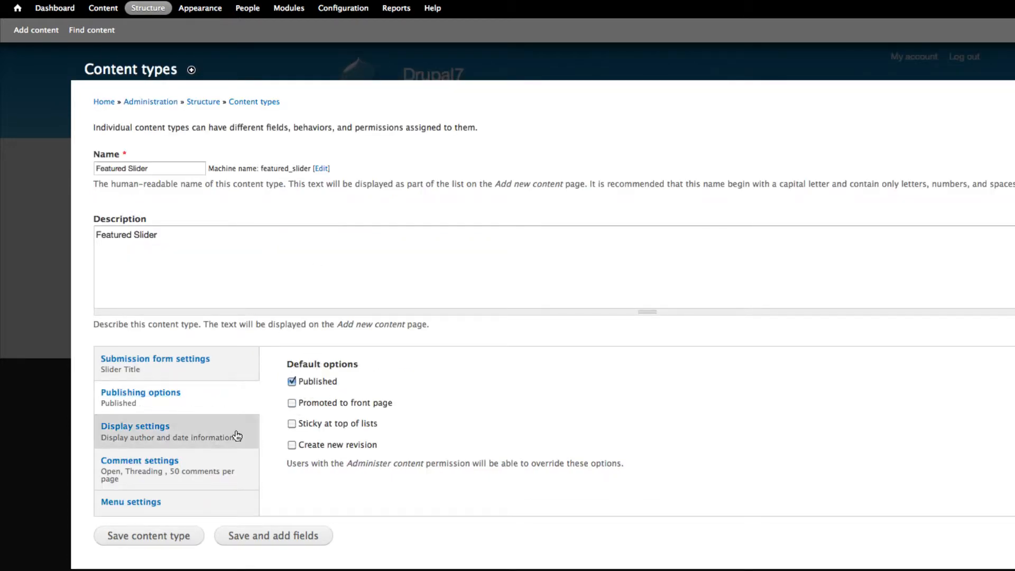
click(205, 437)
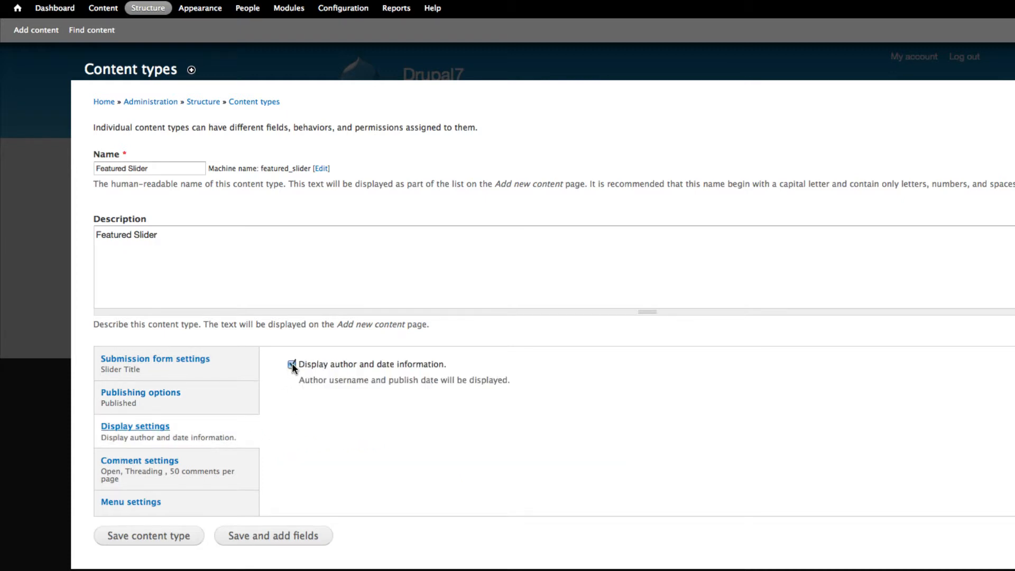
click(292, 364)
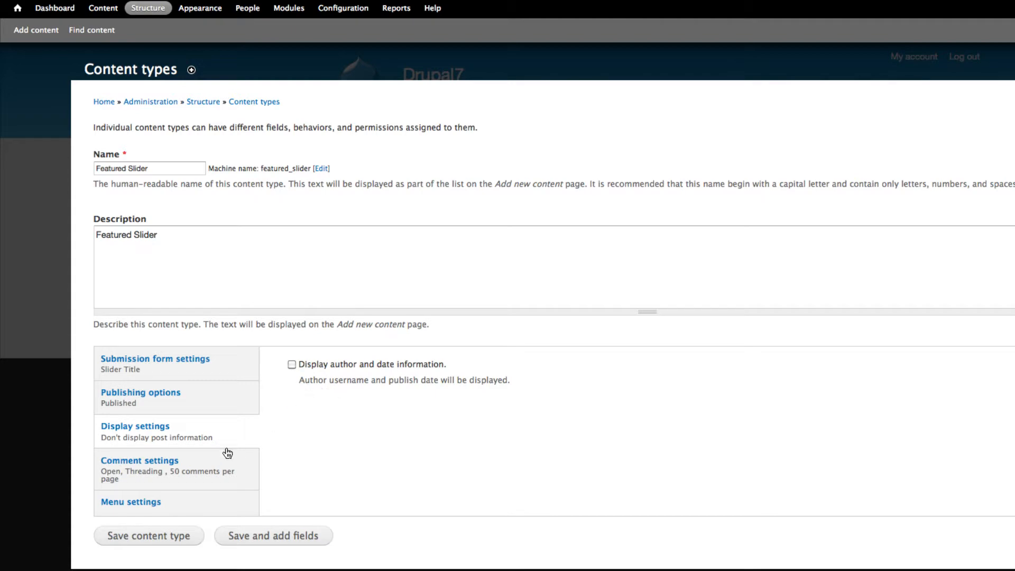
- Set the default comment setting for new content to Hidden and remove Main menu from the available menus
click(217, 463)
click(322, 378)
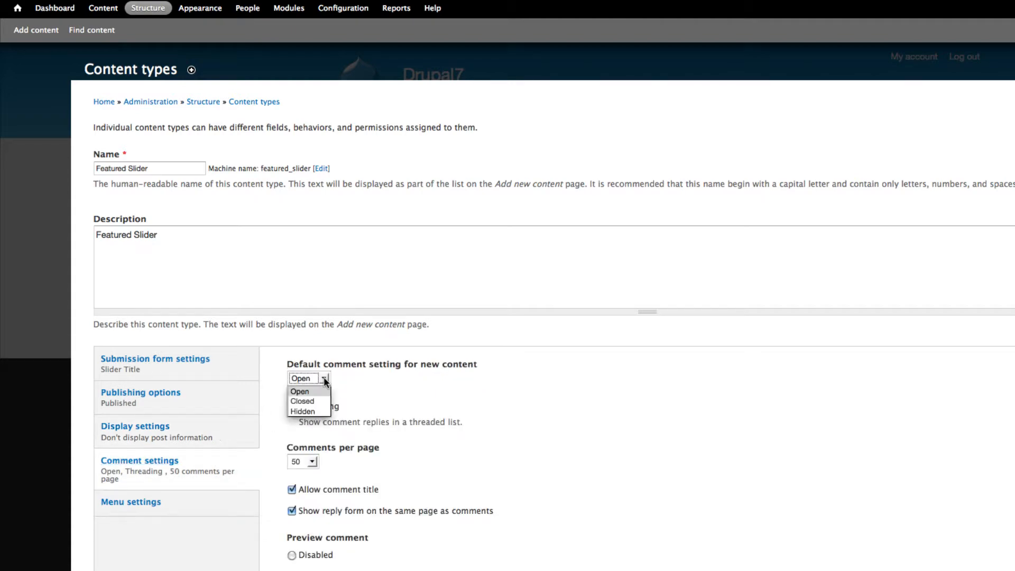
click(313, 409)
scroll(360, 405, down, 3)
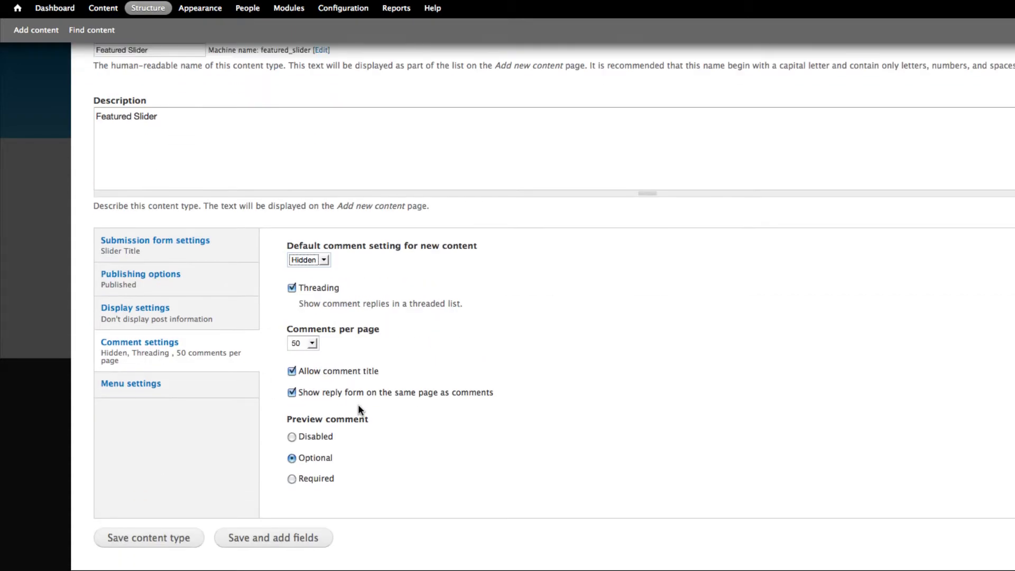
click(147, 389)
click(292, 333)
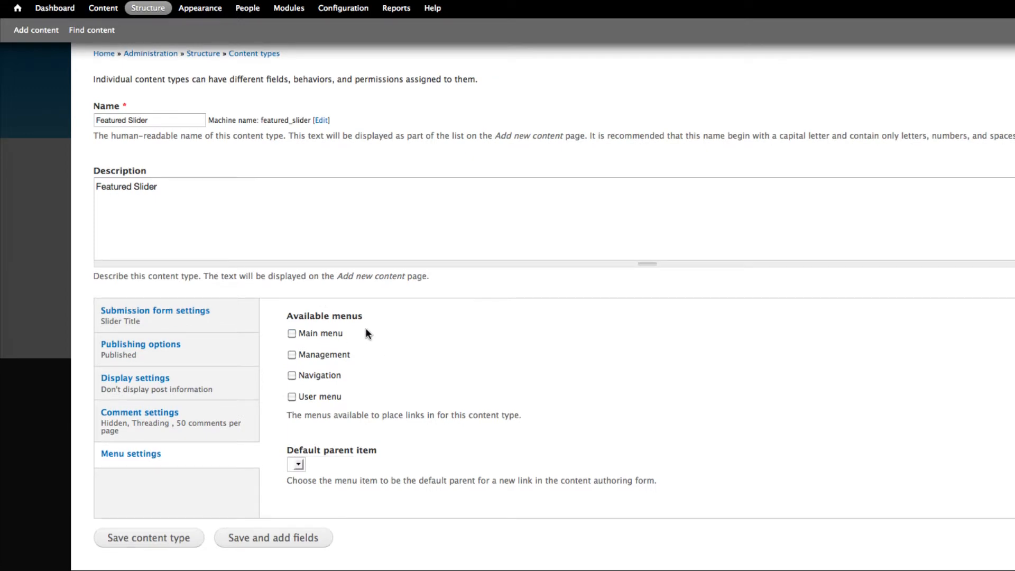
- Save the content type, continue to its fields, and delete the Body field
click(270, 539)
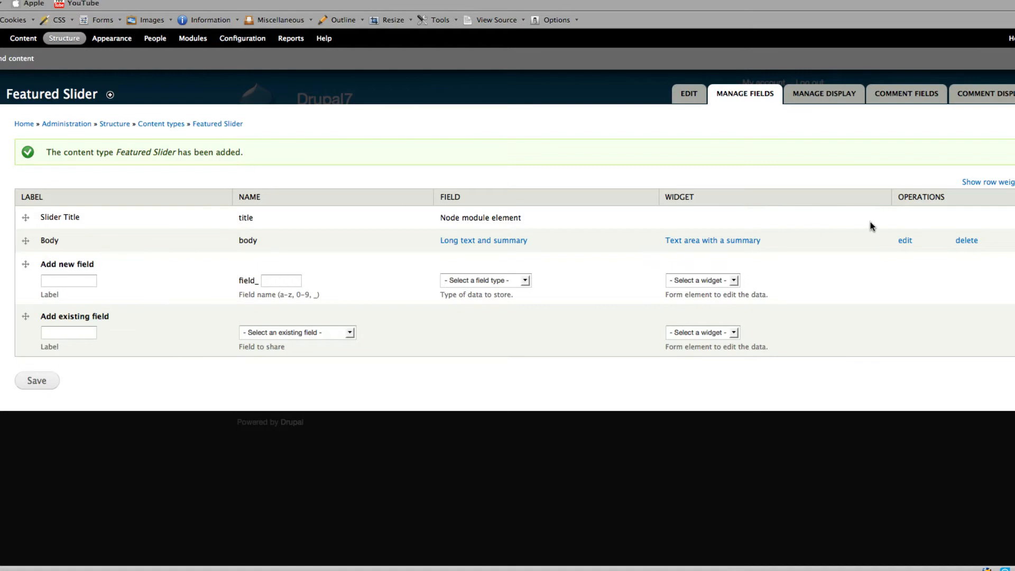
click(957, 240)
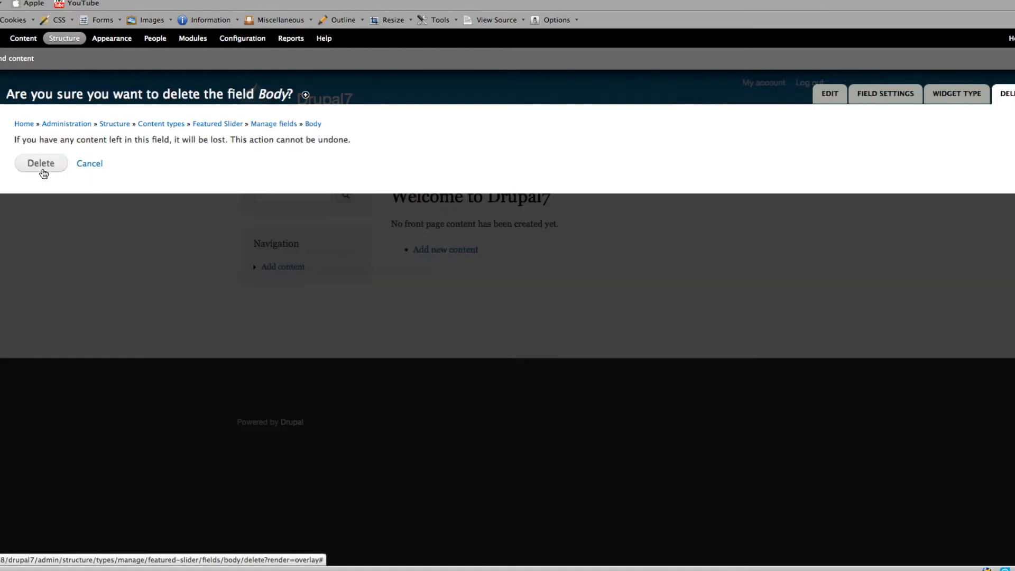
click(42, 168)
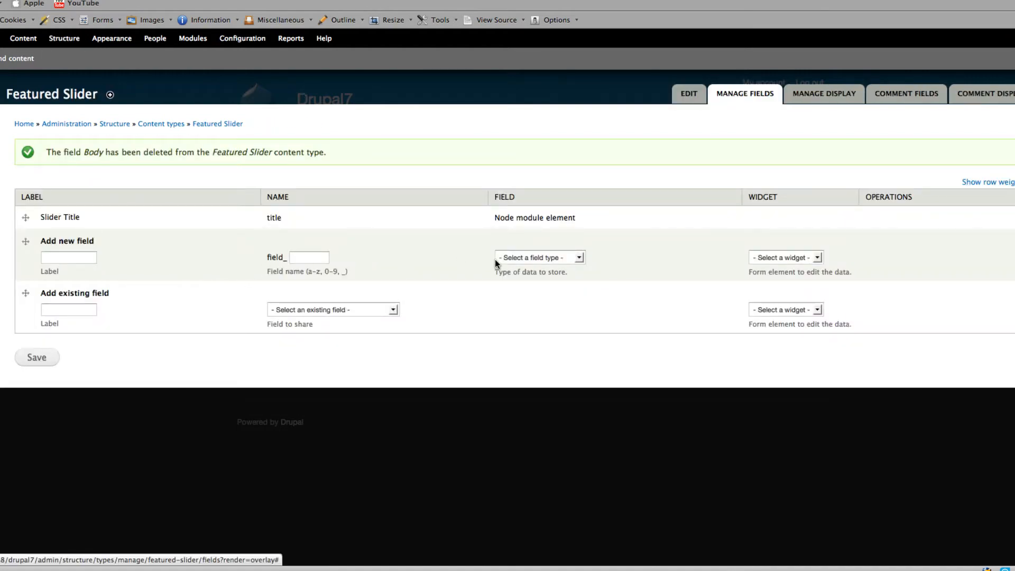
- Label a new field Slider Image and give it the field name slider_image
click(73, 259)
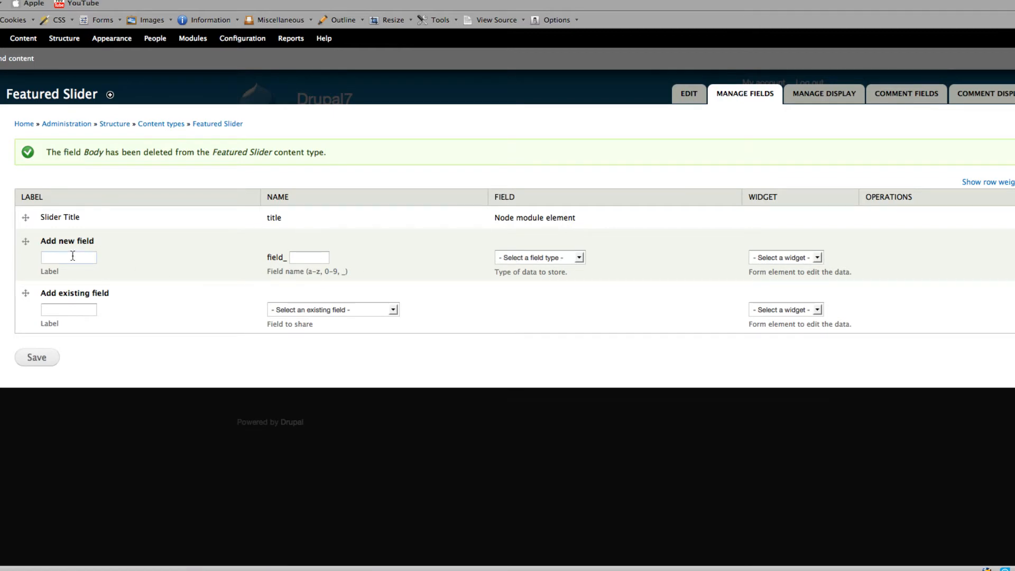
text(Image)
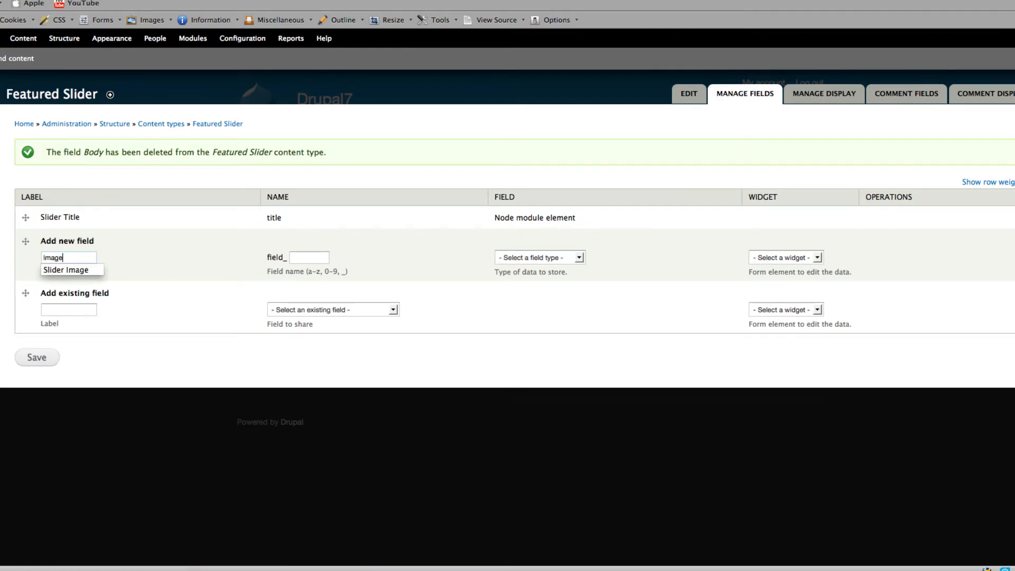
click(69, 269)
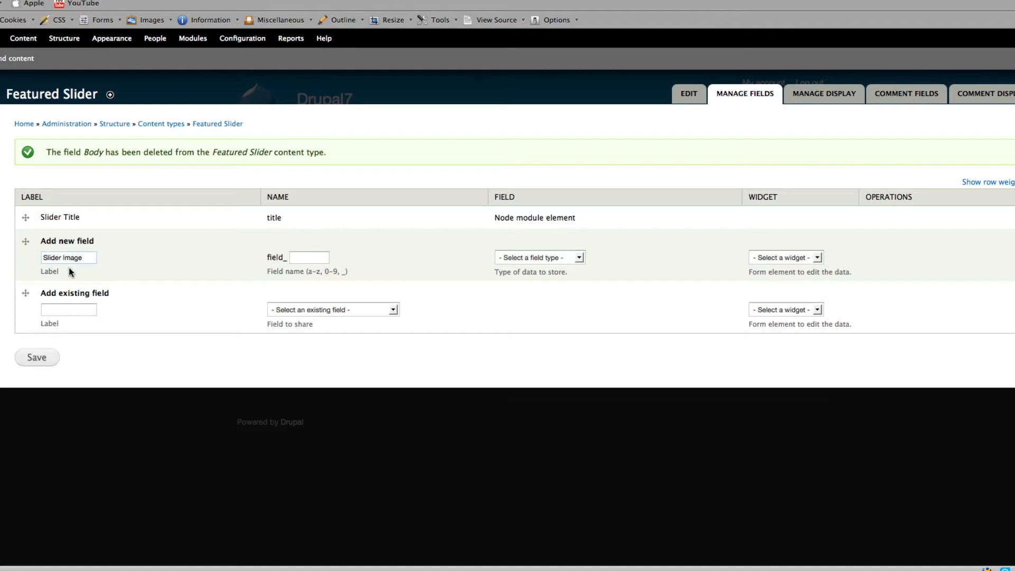
click(294, 259)
text(slider)
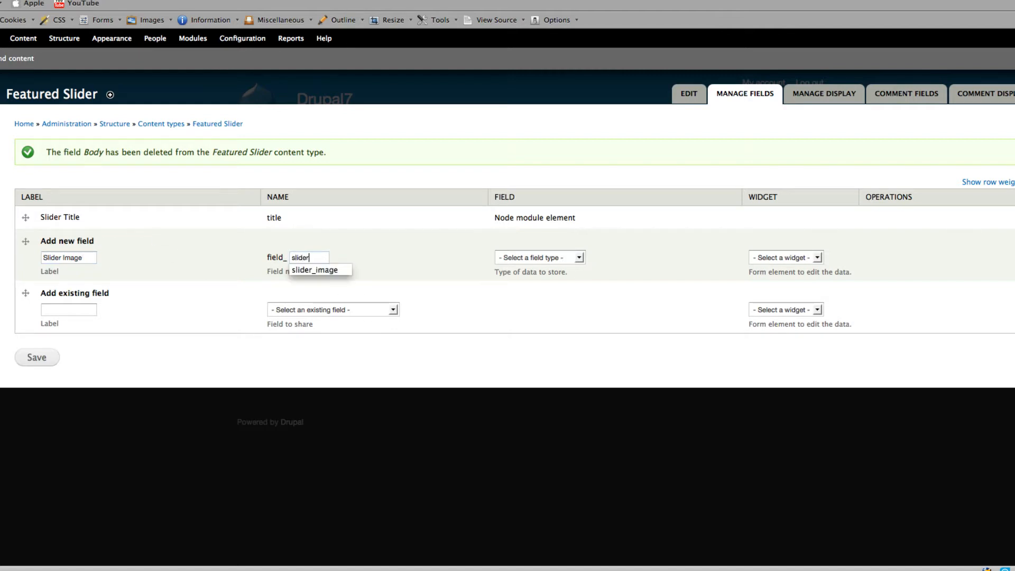
click(304, 269)
- Set the new slider_image field's type and widget to Image and save it
click(567, 263)
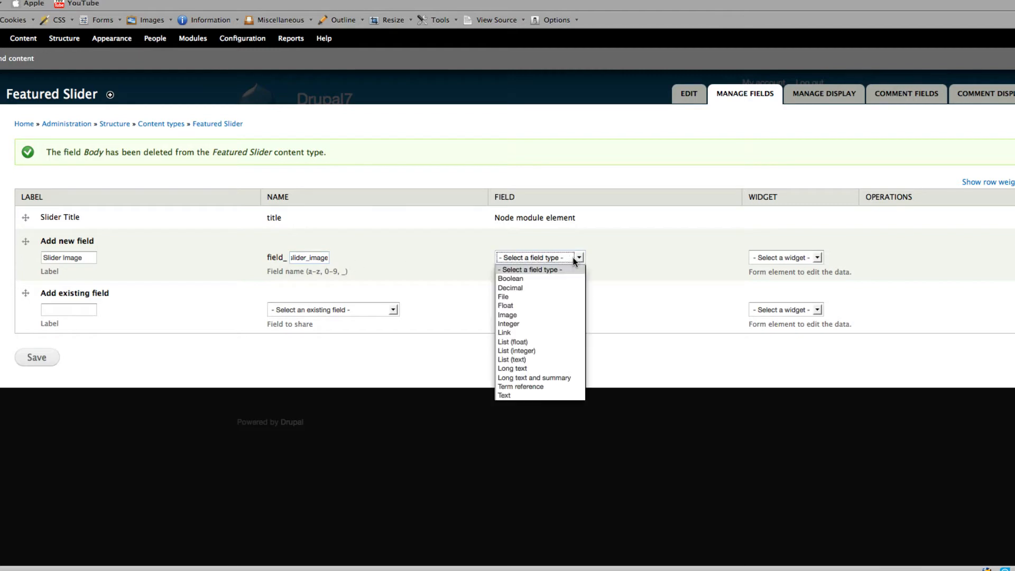
click(541, 312)
click(780, 258)
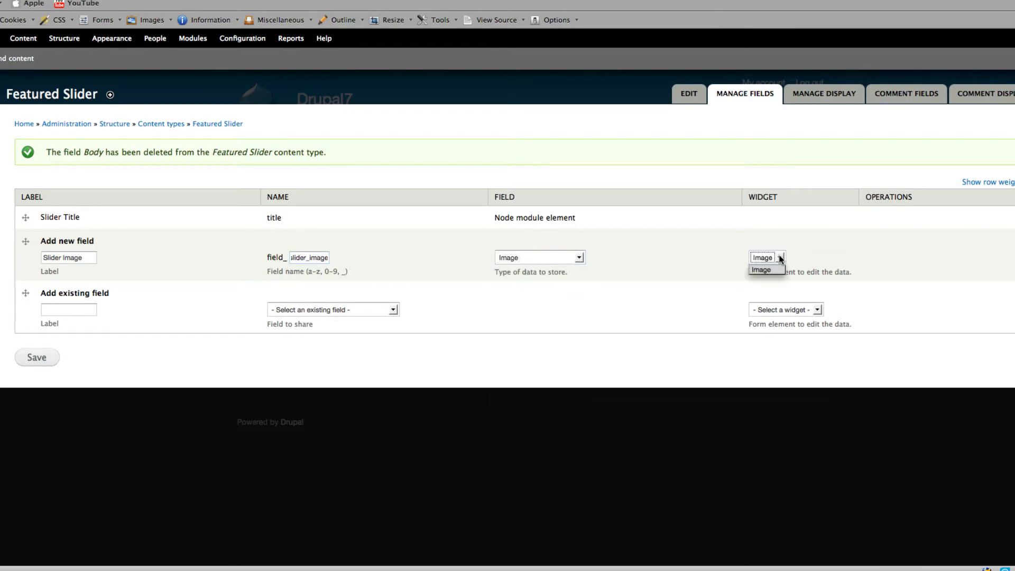
click(820, 250)
click(47, 358)
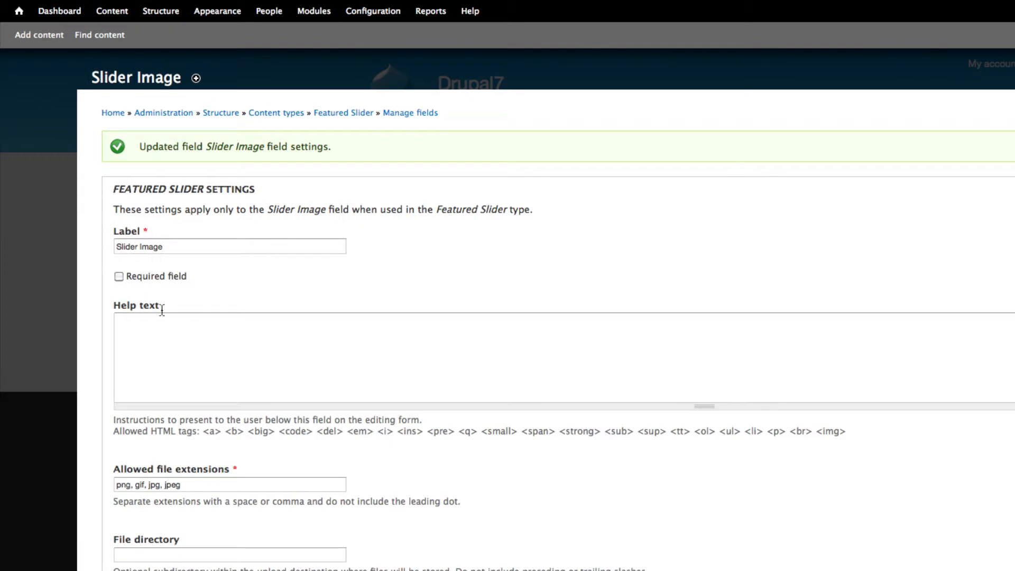
- Make the Slider Image field required and set its file directory to slider-images
click(118, 276)
click(168, 338)
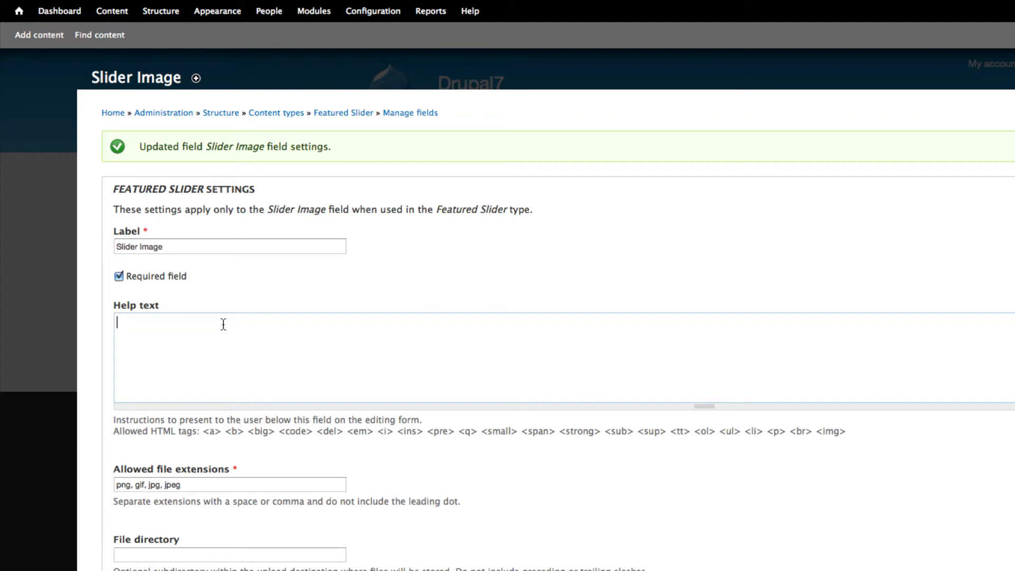
scroll(223, 324, down, 2)
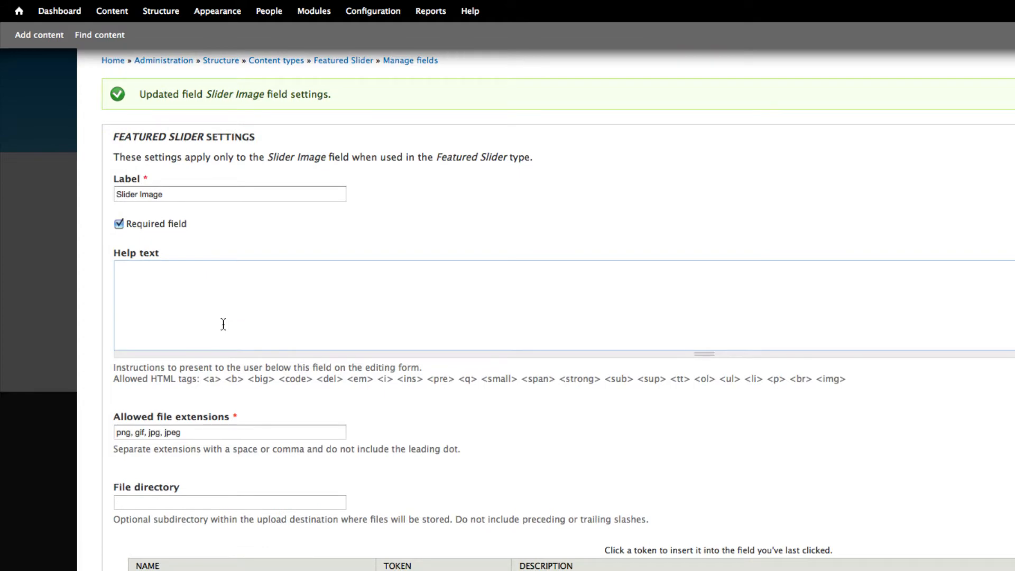
scroll(223, 324, down, 2)
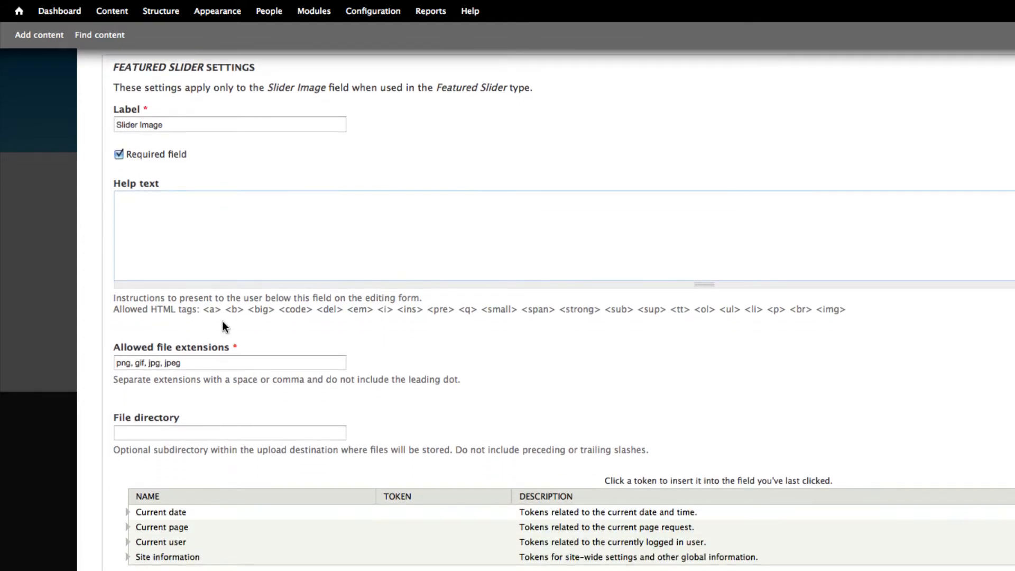
scroll(223, 324, down, 3)
scroll(223, 323, down, 4)
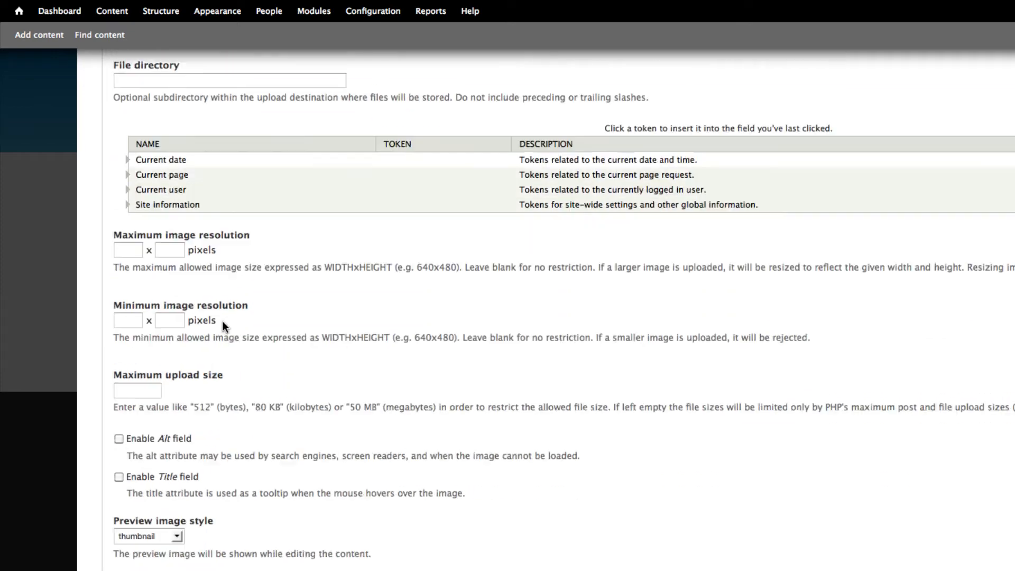
scroll(223, 324, up, 3)
scroll(223, 321, down, 3)
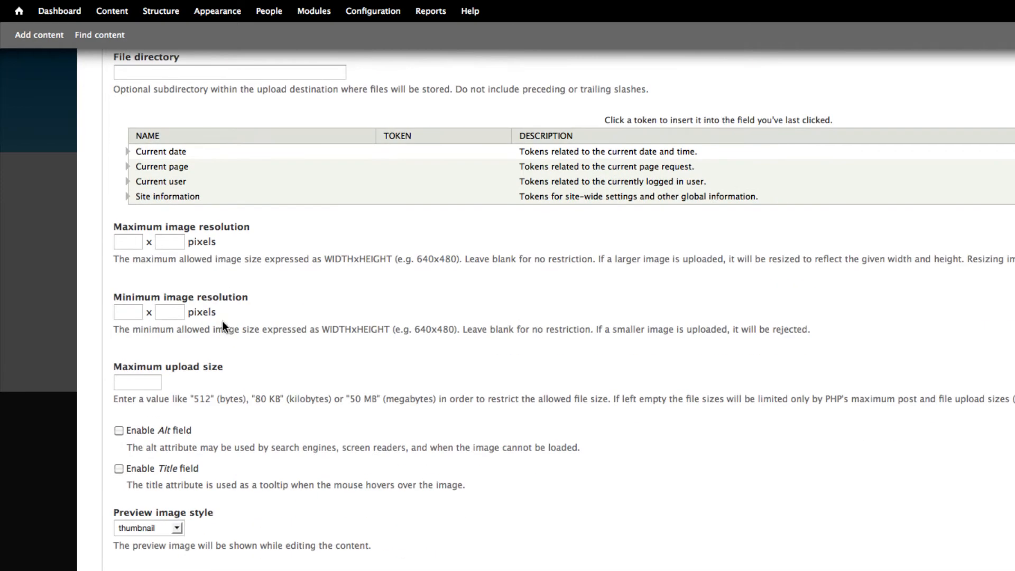
scroll(223, 322, up, 3)
click(146, 214)
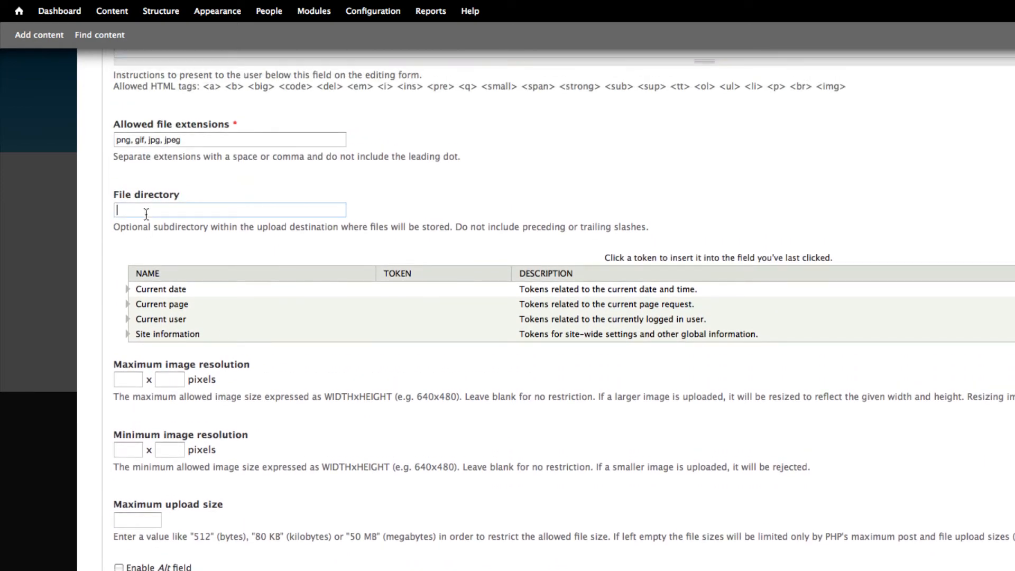
text(s)
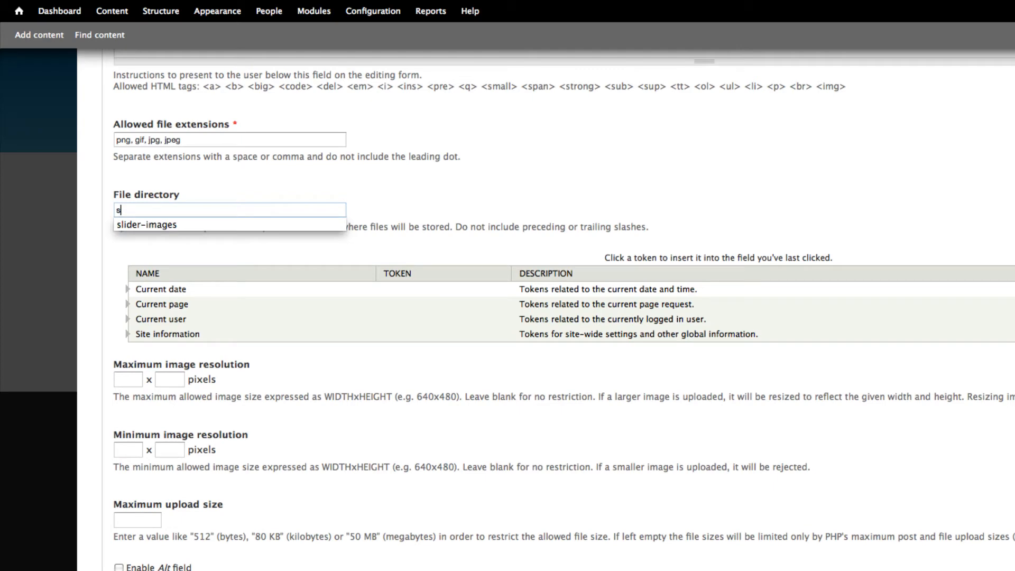
click(154, 226)
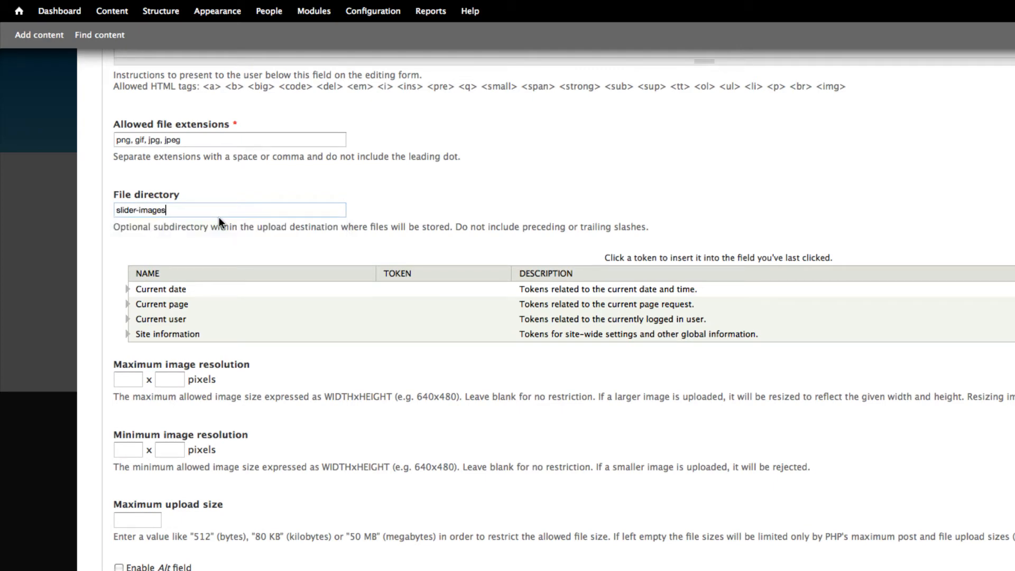
- Enable the Alt and Title fields for Slider Image and save its settings
scroll(219, 217, down, 1)
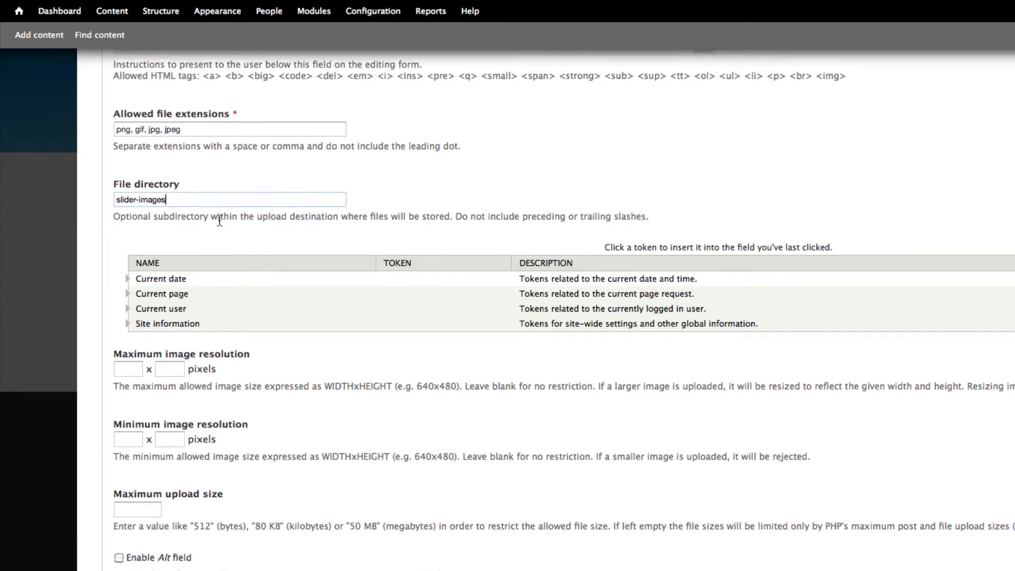
scroll(219, 217, down, 5)
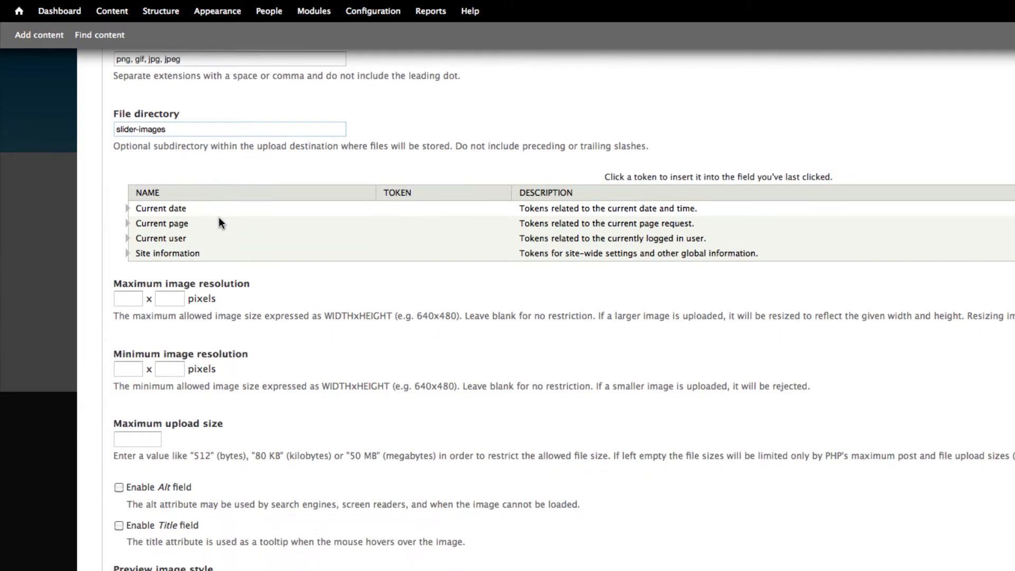
scroll(192, 315, down, 1)
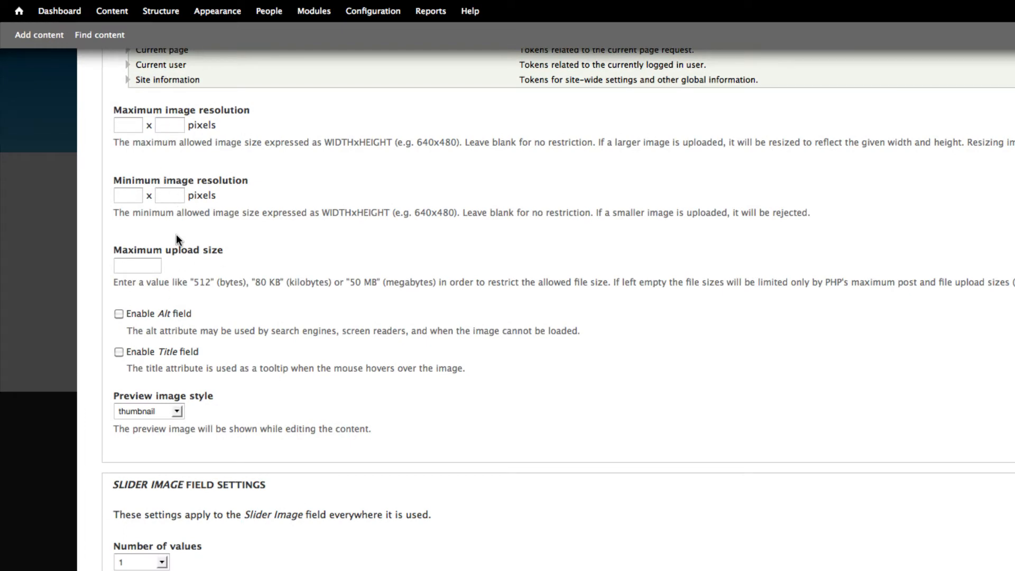
click(117, 313)
click(119, 352)
scroll(289, 376, down, 2)
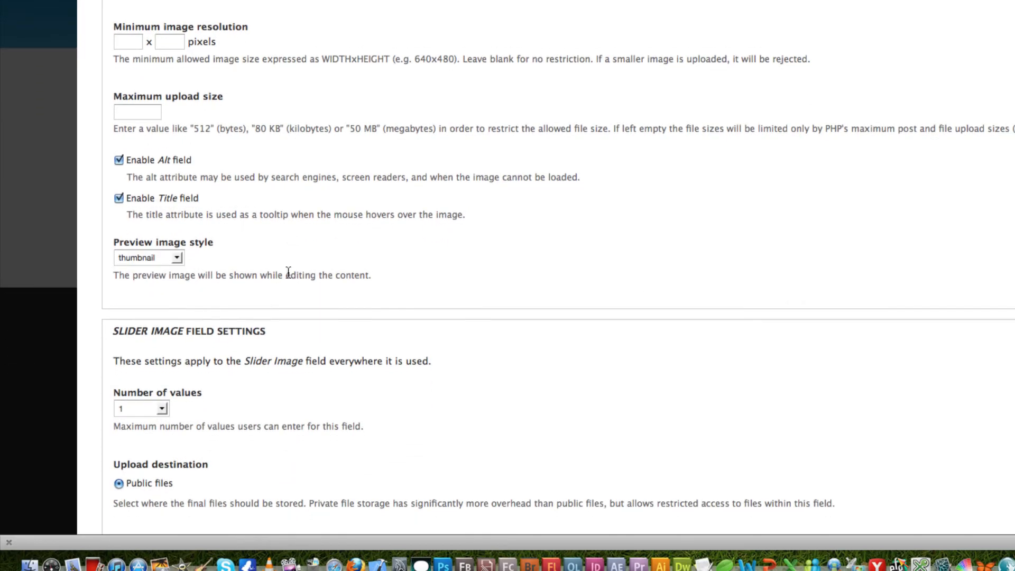
scroll(288, 272, down, 3)
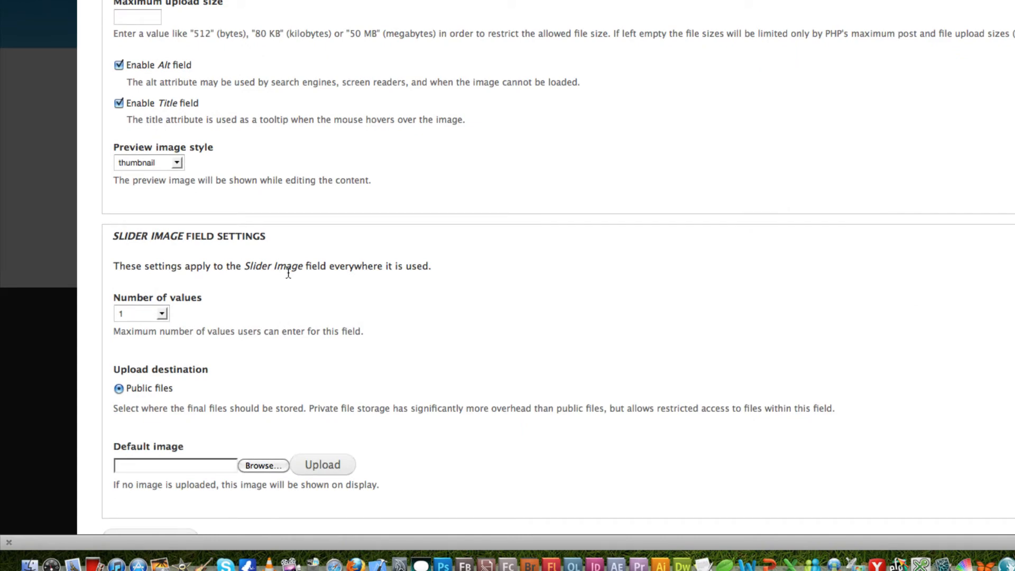
scroll(288, 271, down, 2)
click(151, 483)
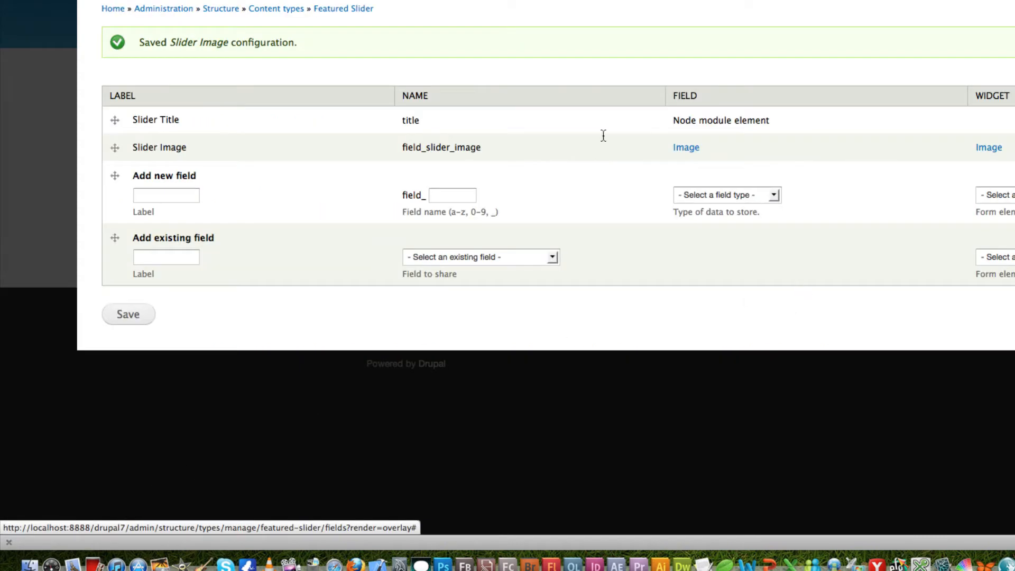
- Enter URL as the label of another new field
click(171, 195)
text(Li)
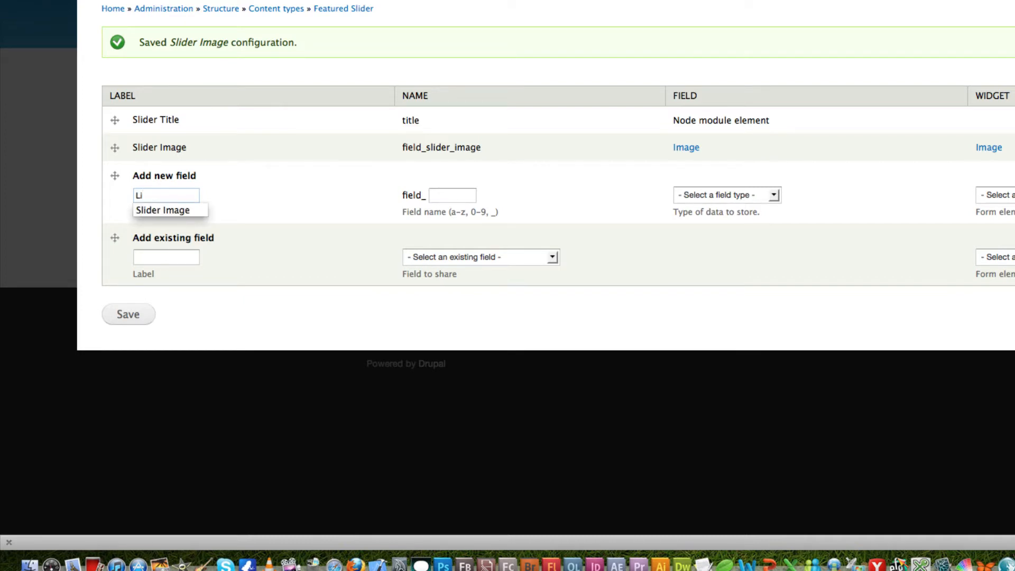
key(BackSpace)
key(BackSpace)
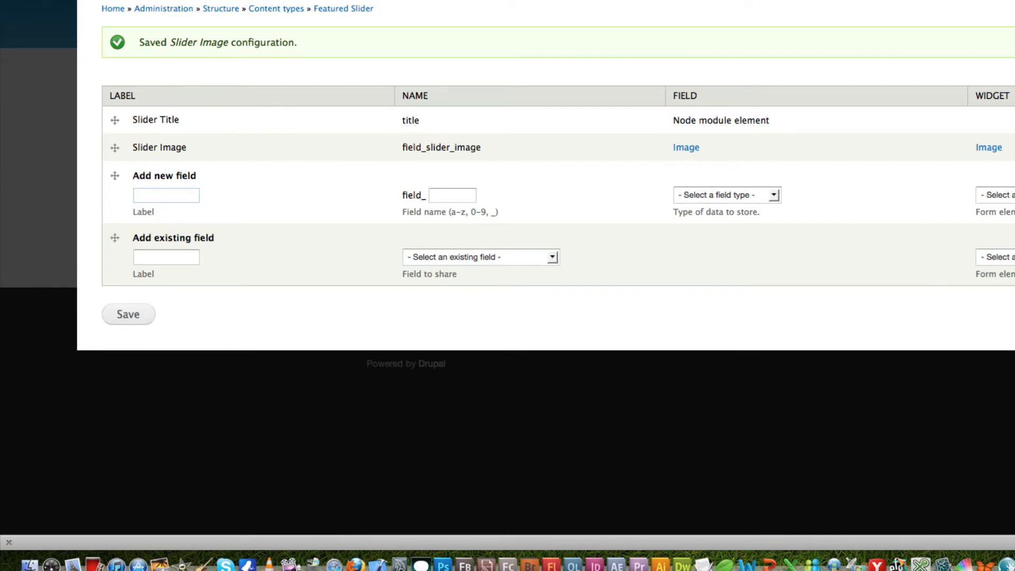
text(Url)
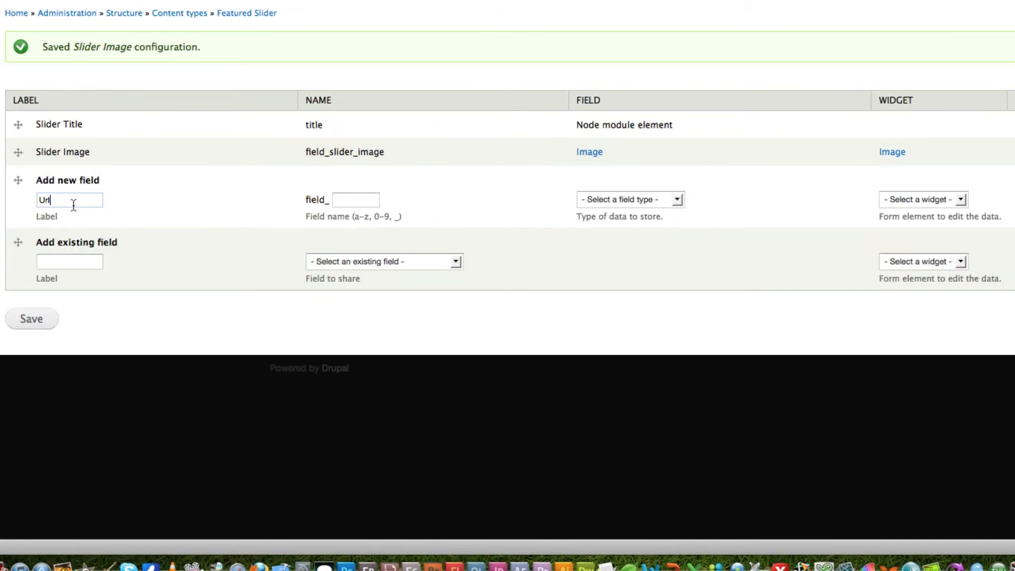
key(BackSpace)
key(BackSpace)
text(RL)
click(148, 154)
- Give the new field the name slider_link and change its label to Slider link
click(358, 203)
text(s)
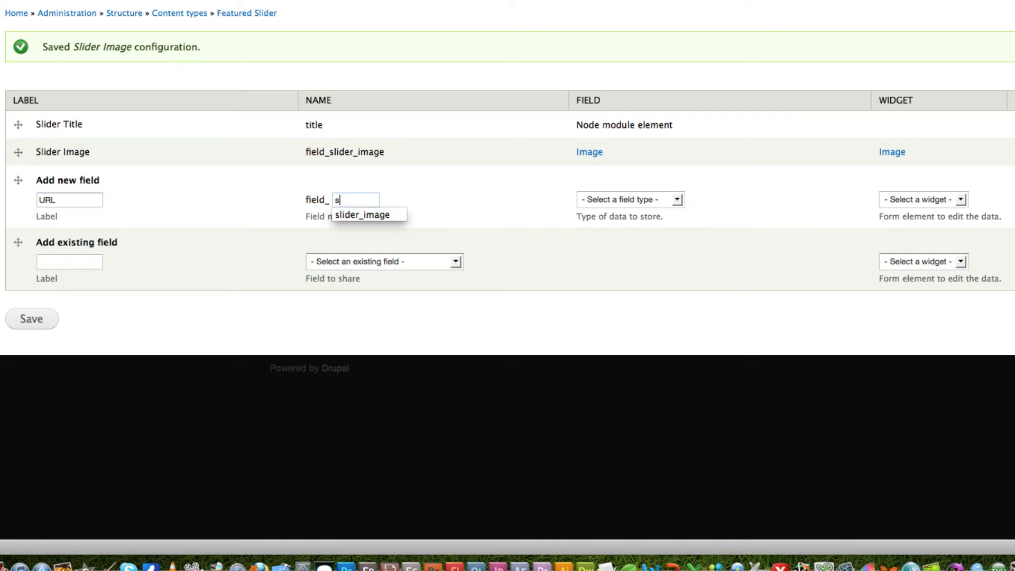
text(lider_link)
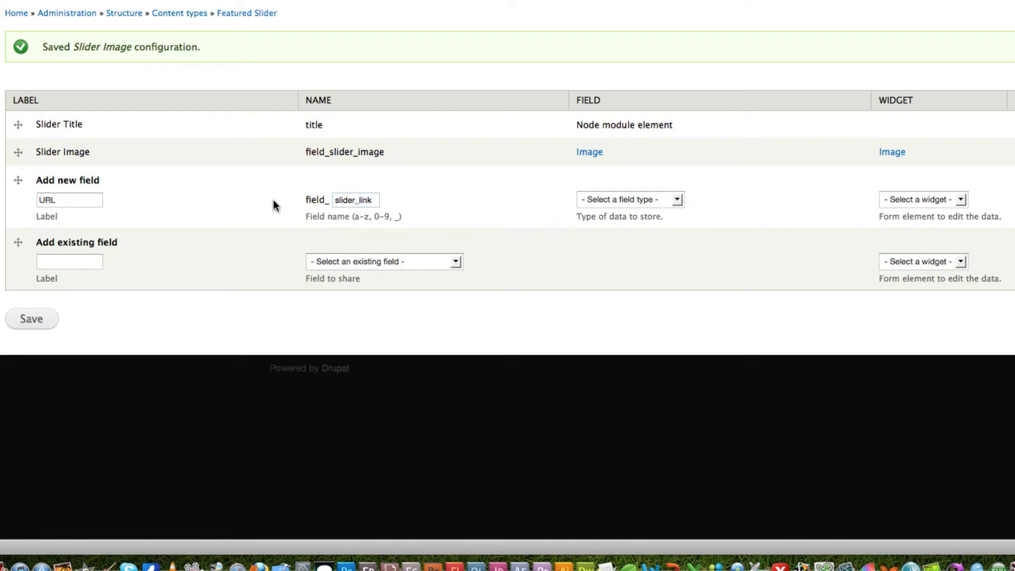
drag(59, 200, 24, 199)
text(S)
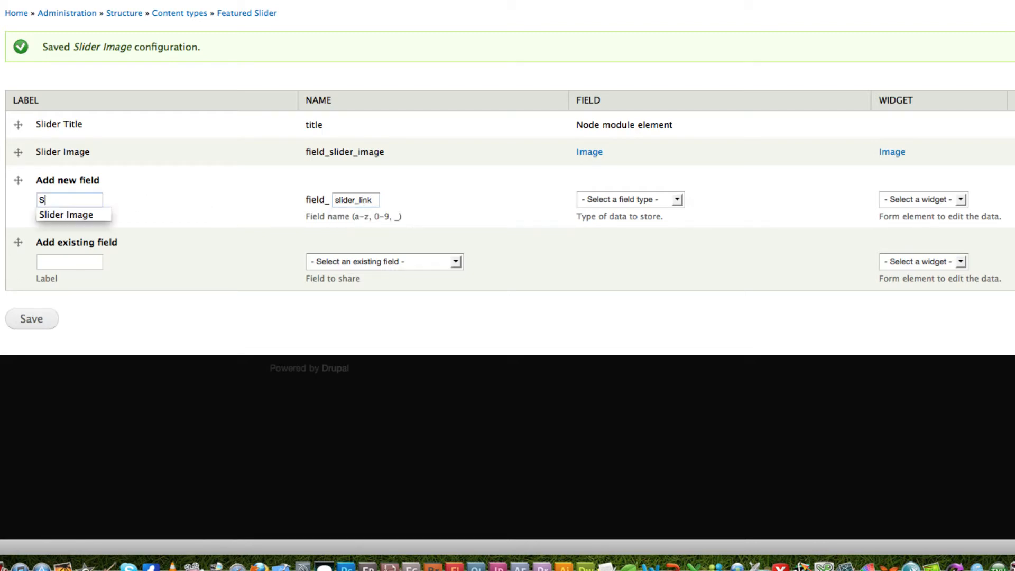
text(lider Link)
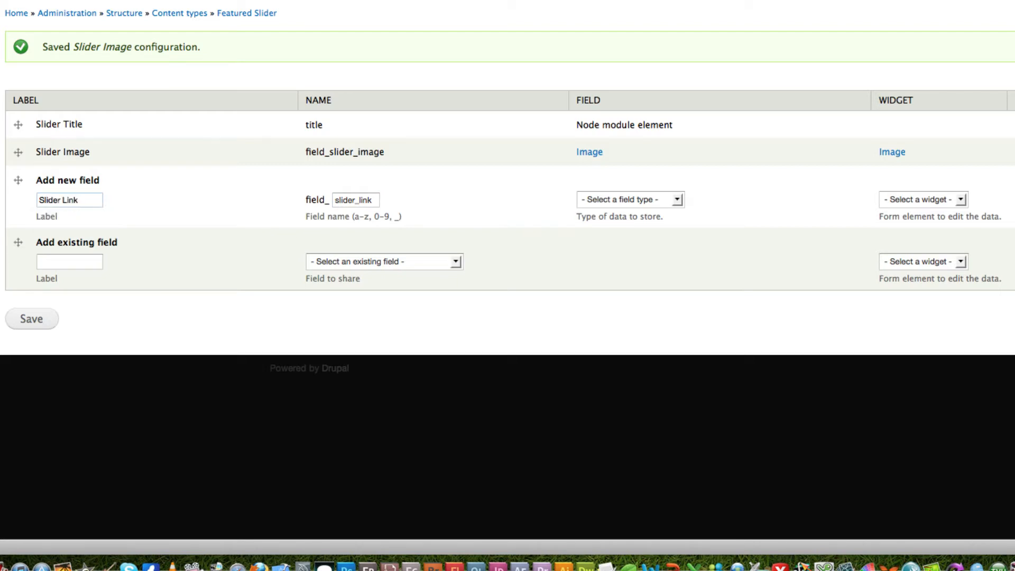
key(BackSpace)
key(BackSpace)
text(l)
- Set the field type of the new Slider link field to Link
click(677, 200)
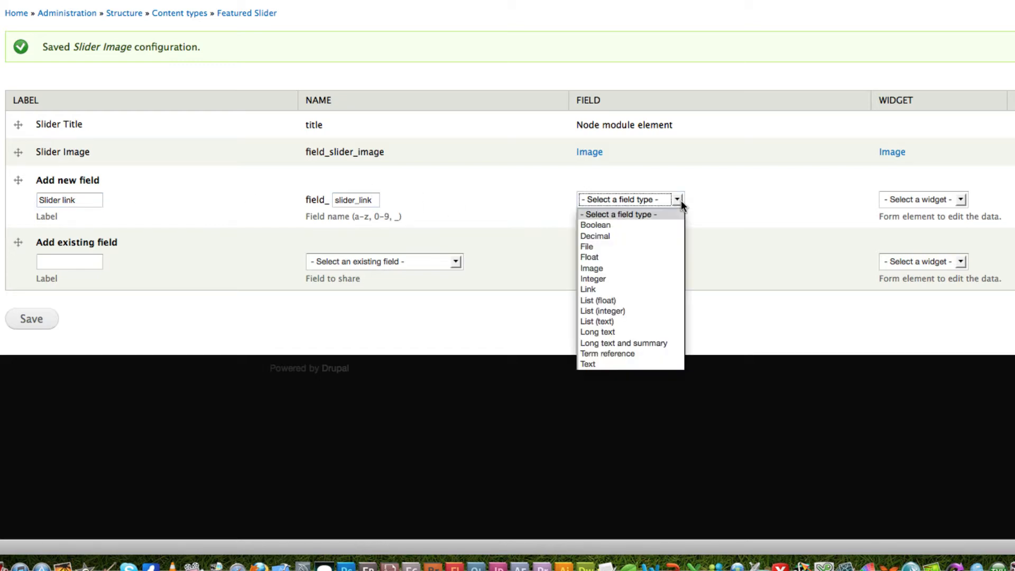
click(640, 291)
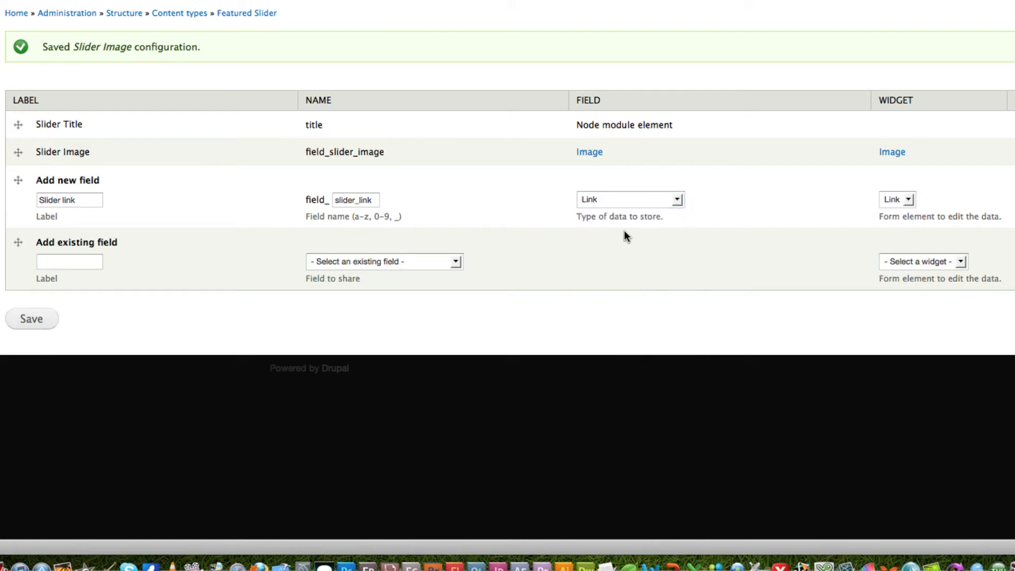
click(678, 199)
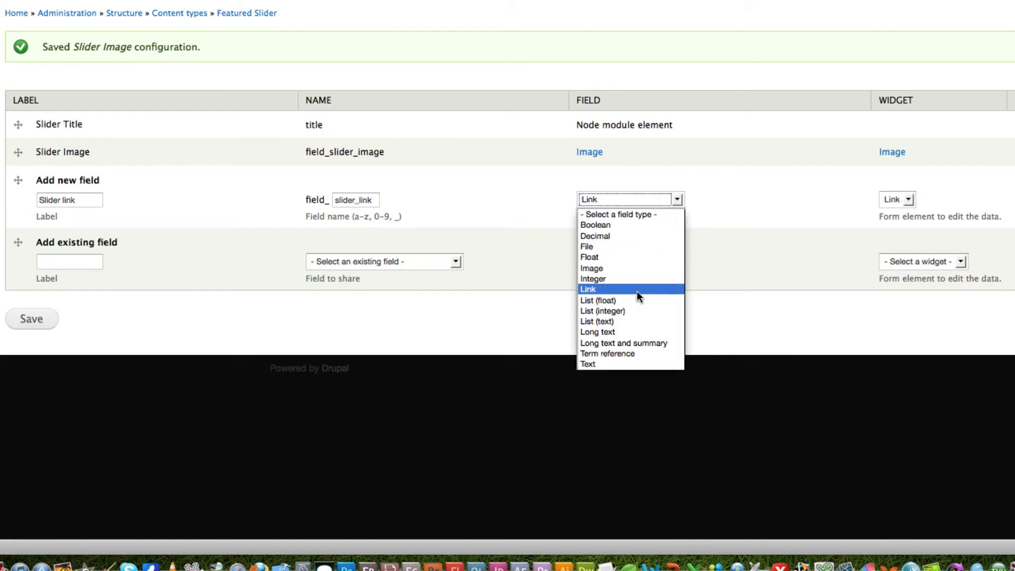
click(637, 291)
click(710, 241)
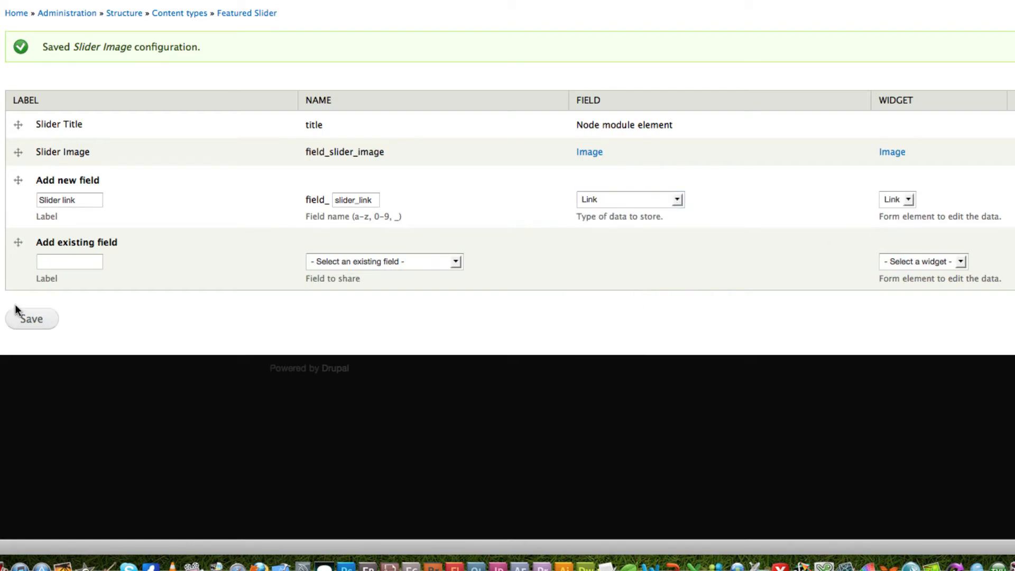
- Save the new Slider link field and its field settings, and make the field required
click(28, 325)
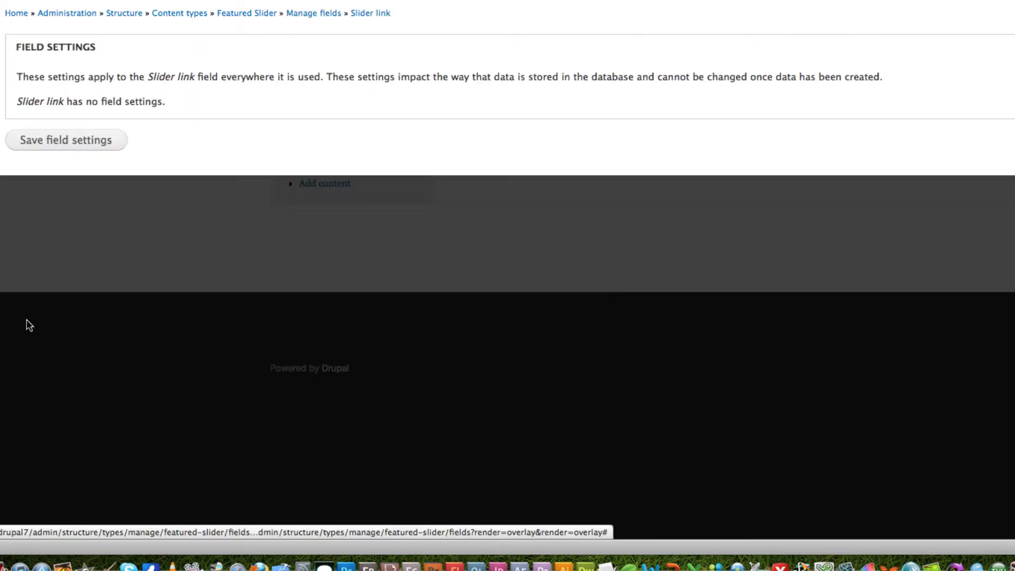
click(69, 140)
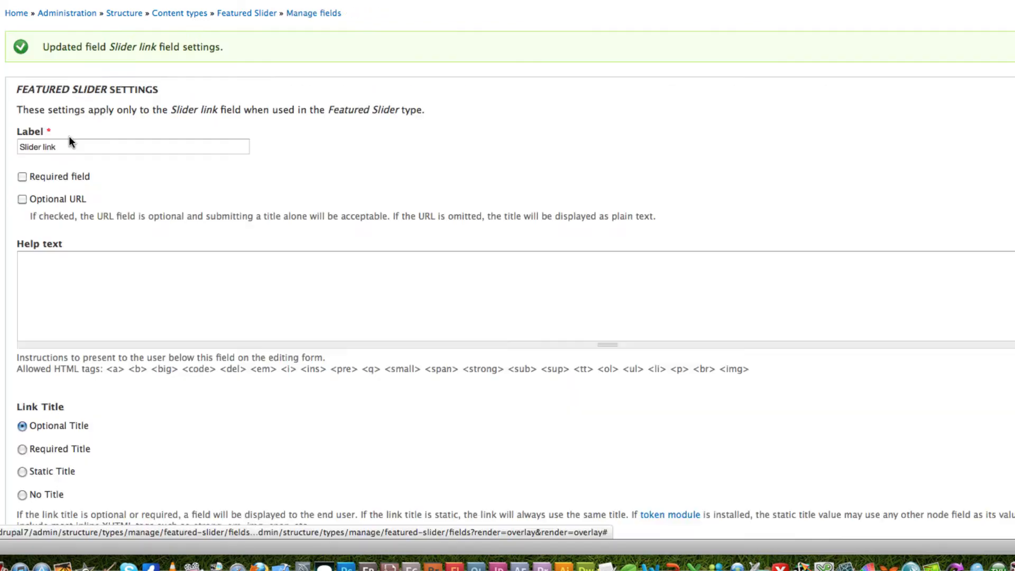
click(21, 177)
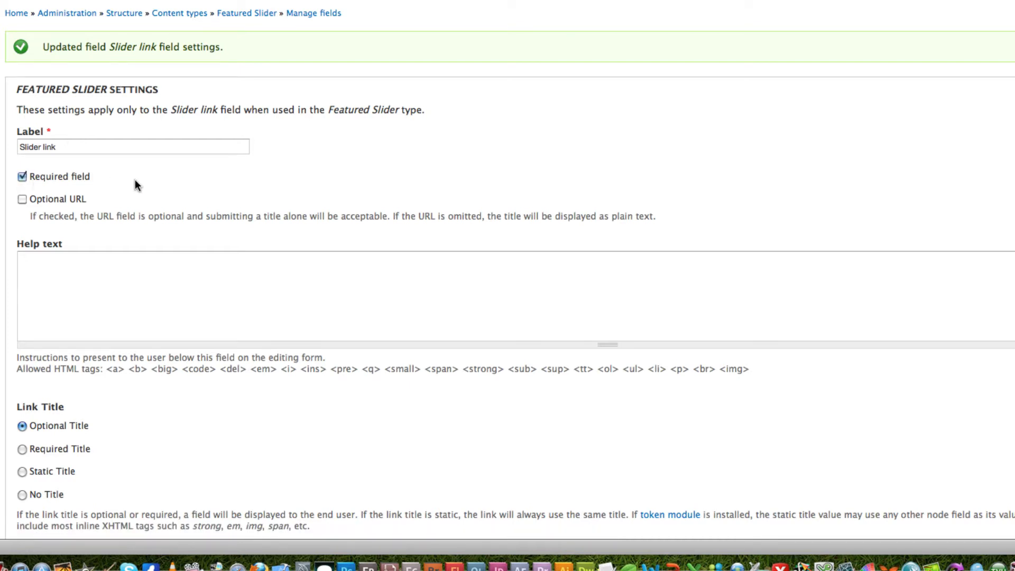
- Set the Link Title option of the Slider link field to No Title
scroll(135, 179, down, 2)
scroll(135, 182, down, 5)
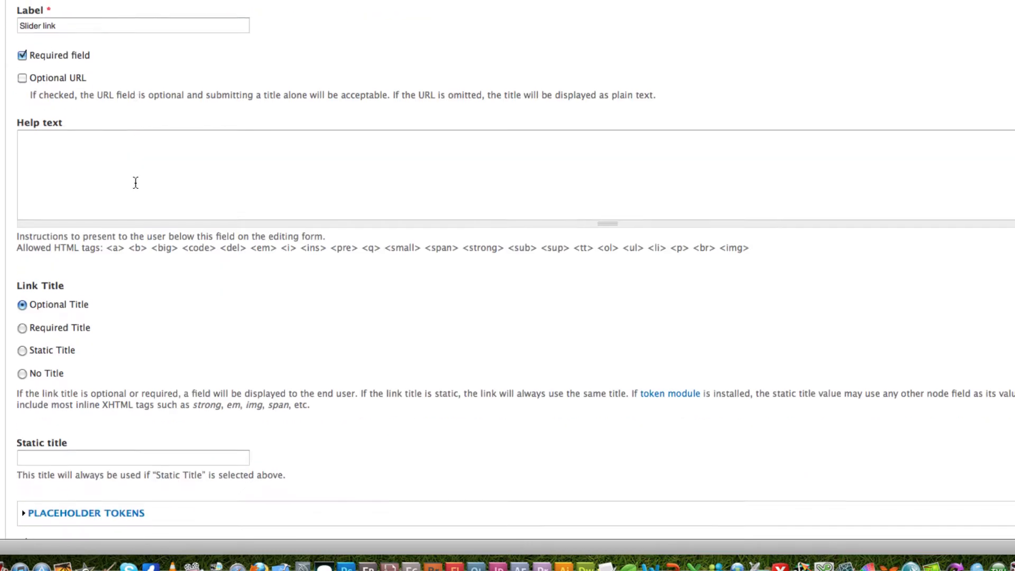
scroll(135, 182, down, 1)
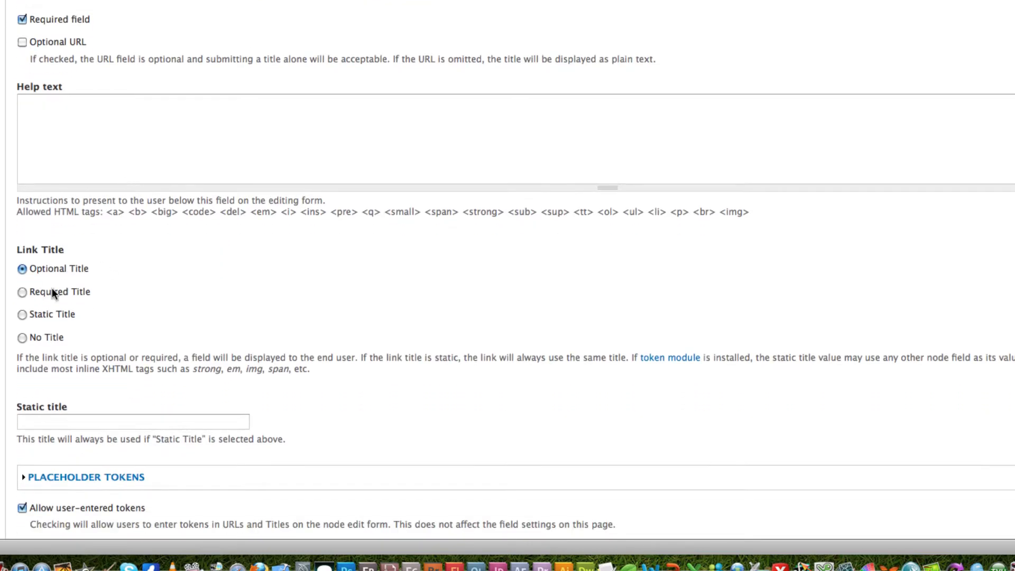
click(22, 338)
- Review the default Title and URL inputs and the Link Title options of the Slider link field
scroll(151, 271, down, 20)
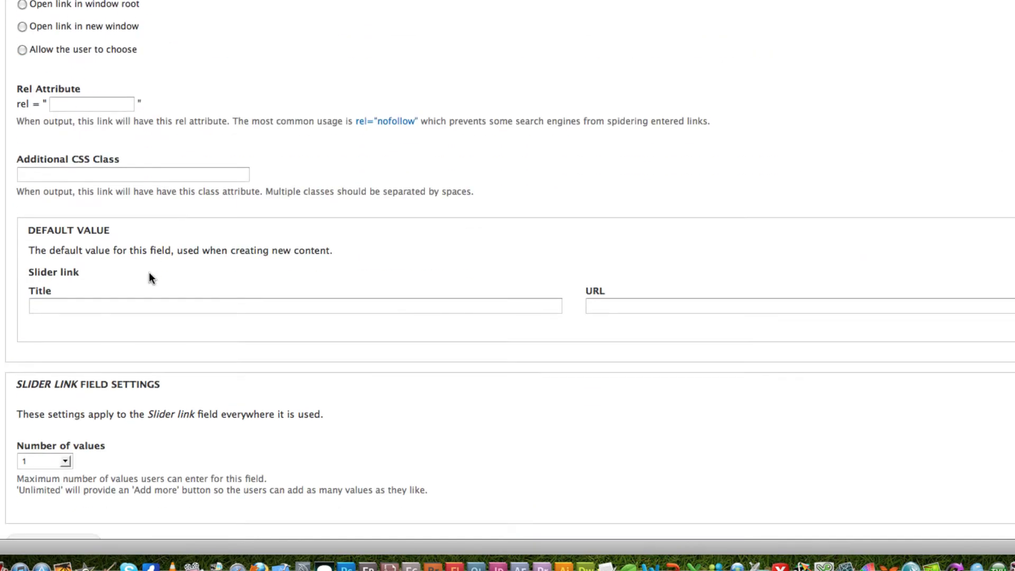
click(127, 305)
click(671, 311)
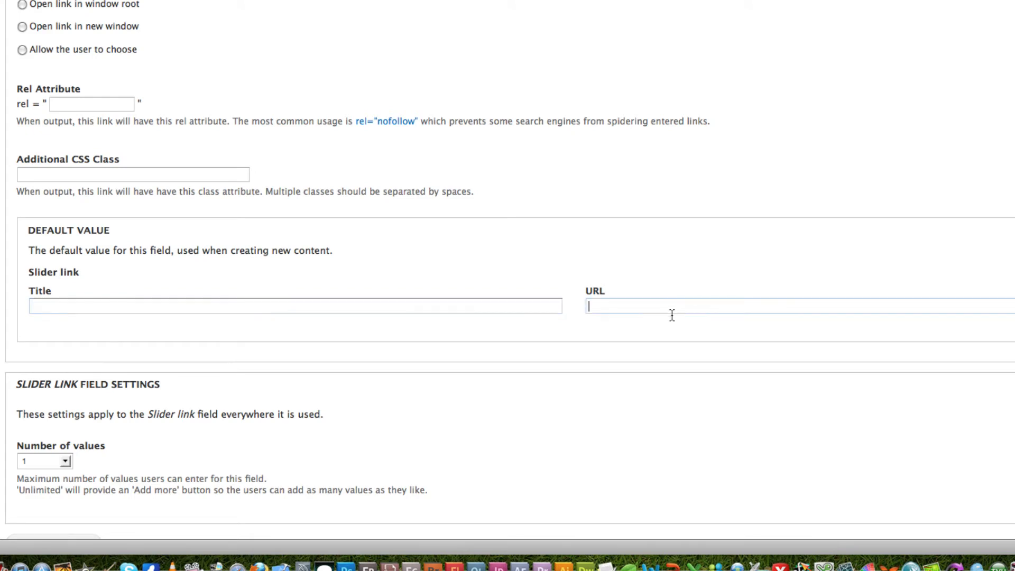
click(198, 308)
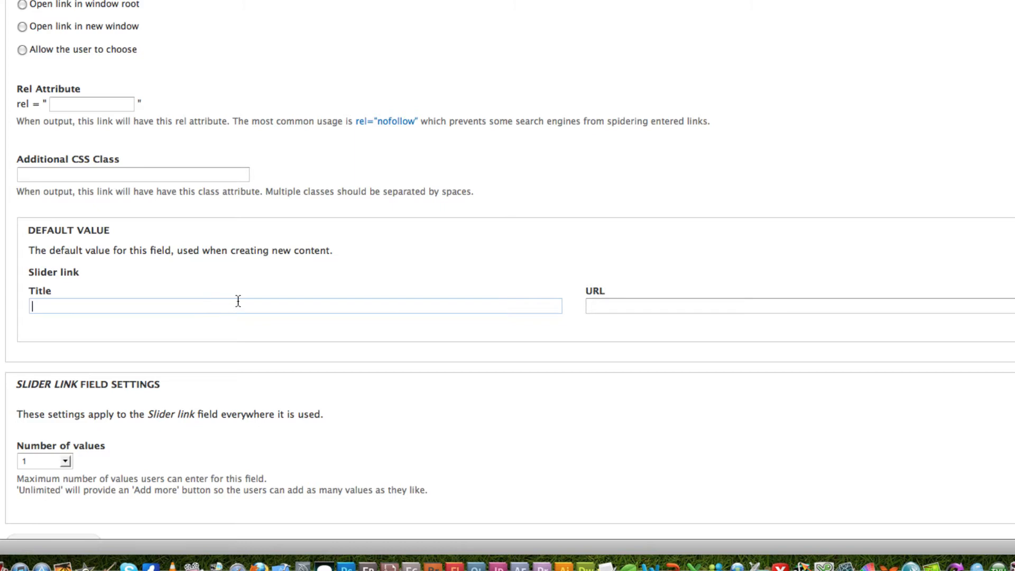
click(609, 306)
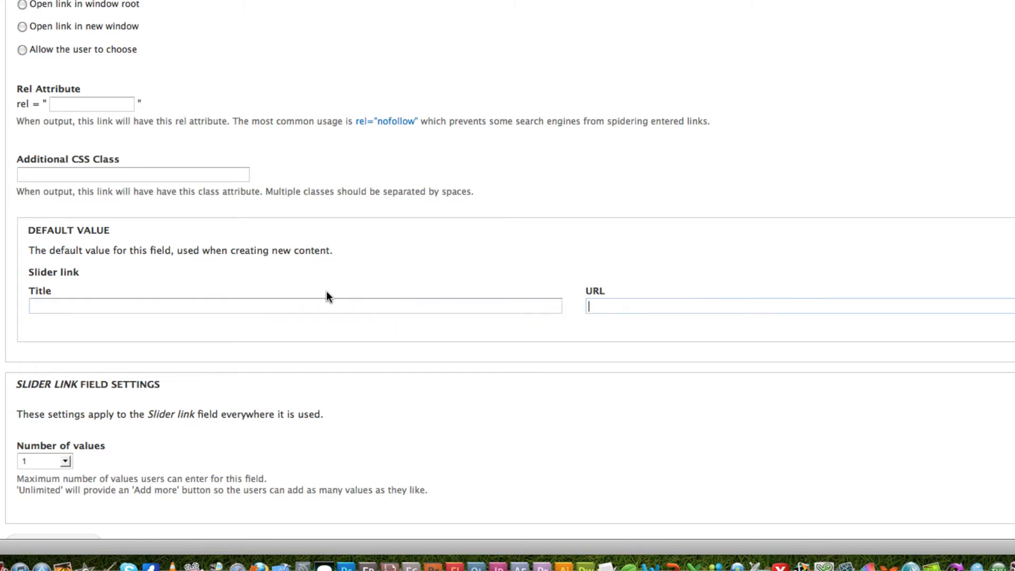
scroll(326, 294, up, 5)
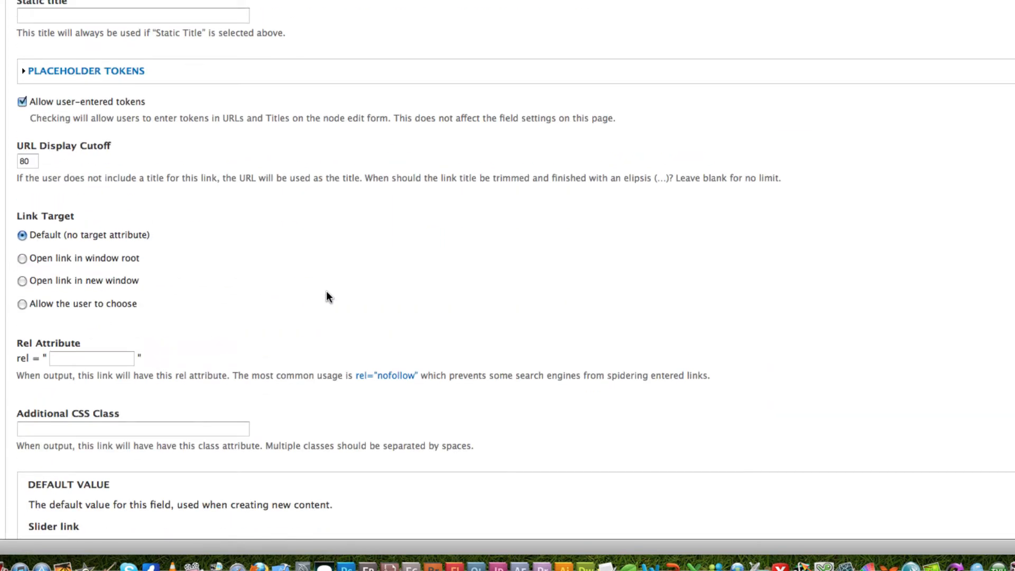
scroll(328, 296, up, 5)
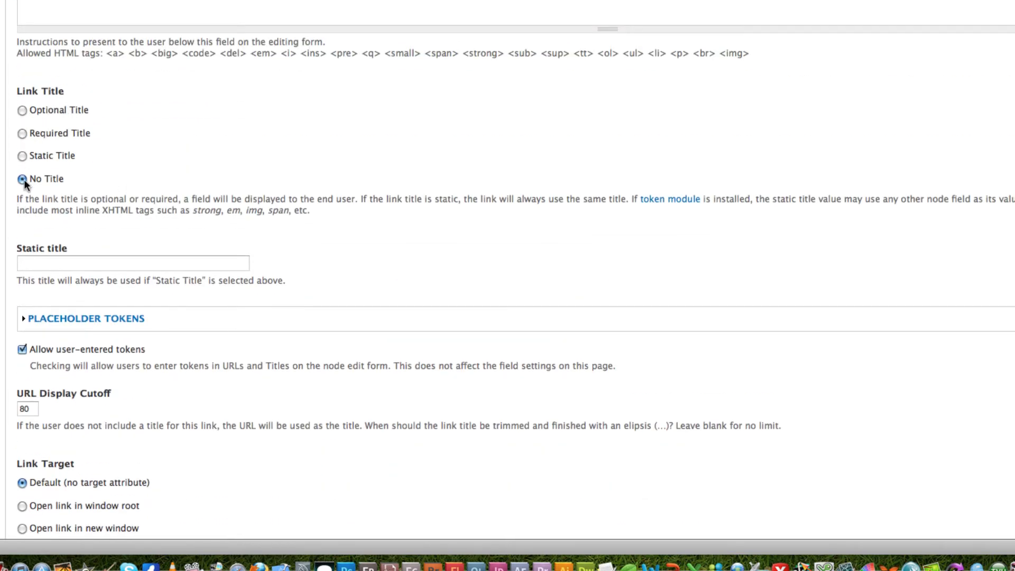
- Set the Slider link's rel attribute to nofollow, then save its settings and the Featured Slider field list
scroll(98, 197, down, 4)
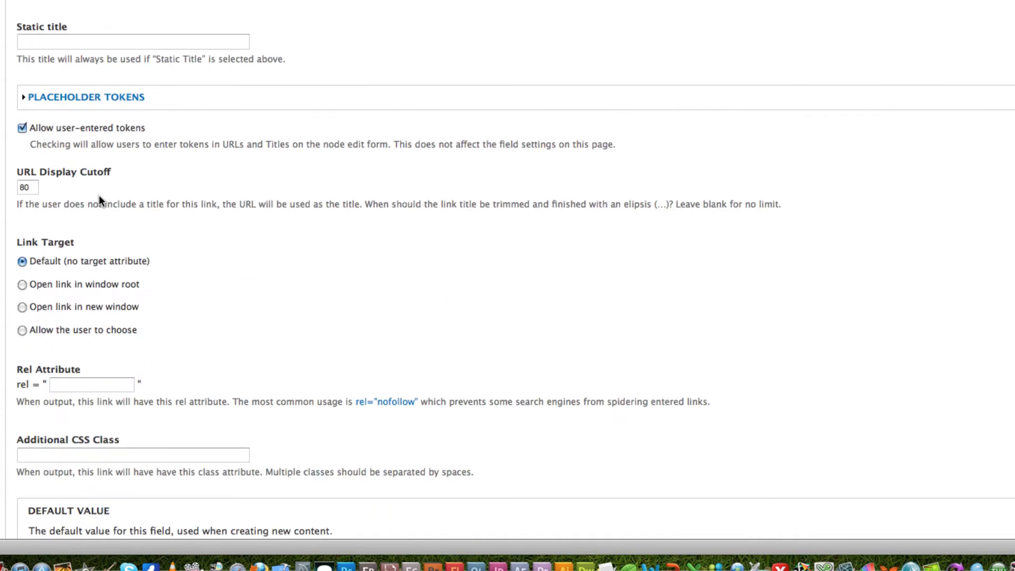
scroll(99, 195, down, 2)
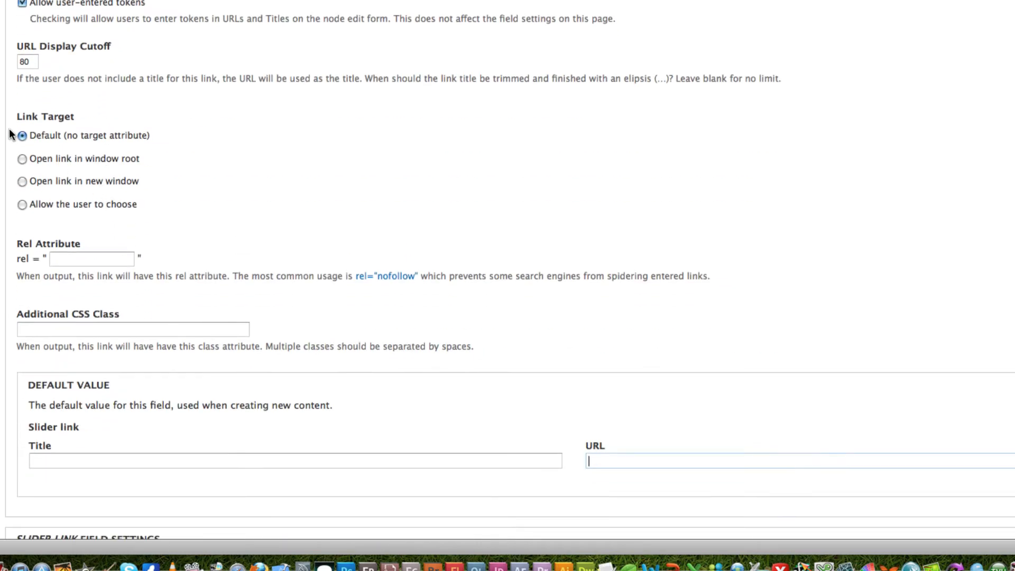
click(70, 261)
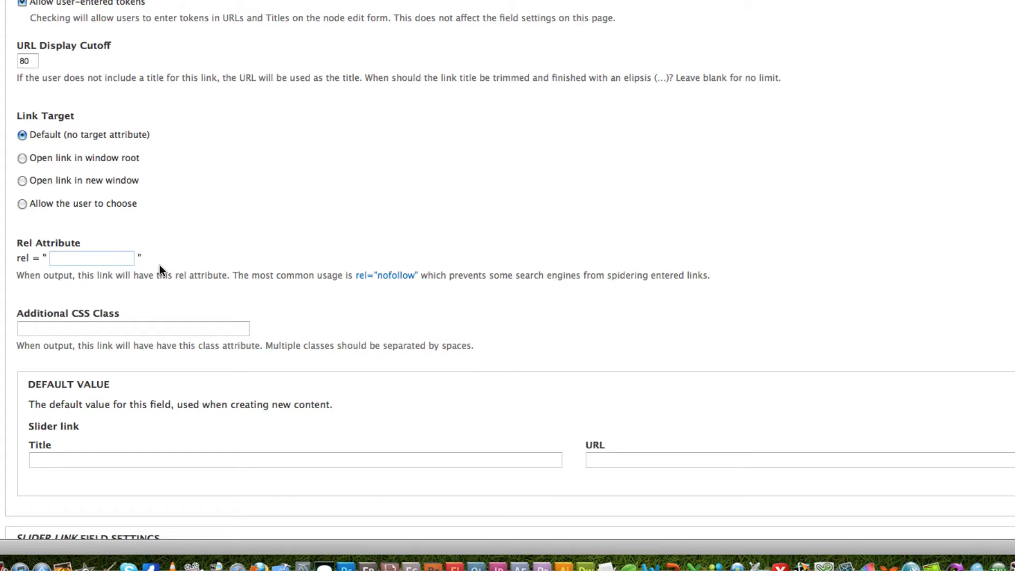
text(n)
click(112, 267)
scroll(133, 259, down, 5)
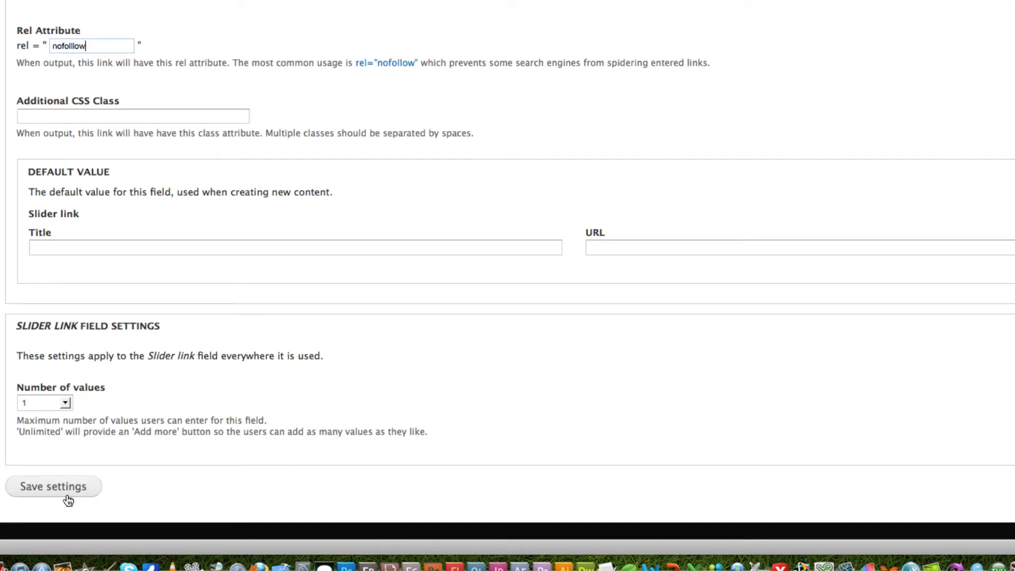
click(68, 495)
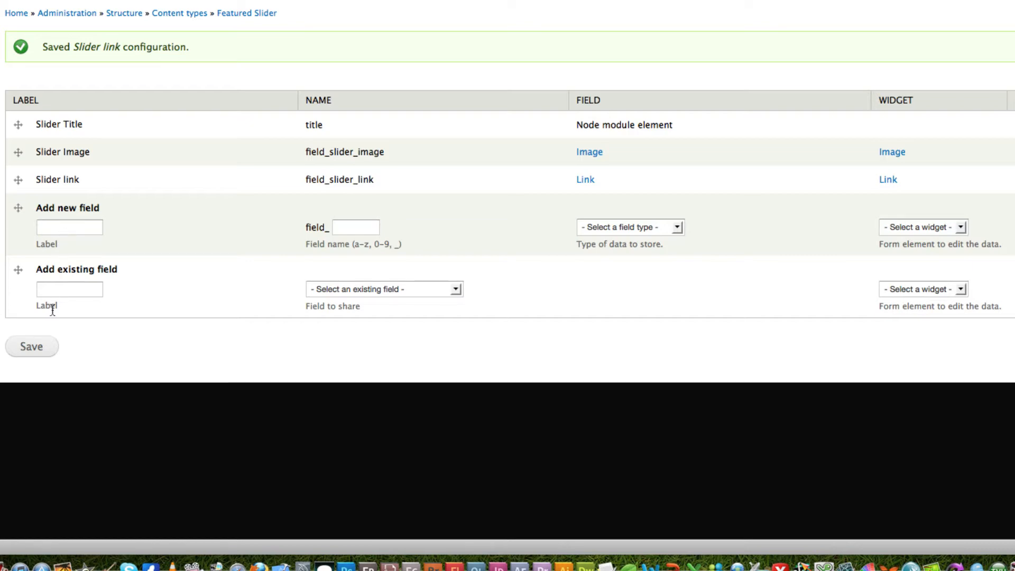
click(36, 350)
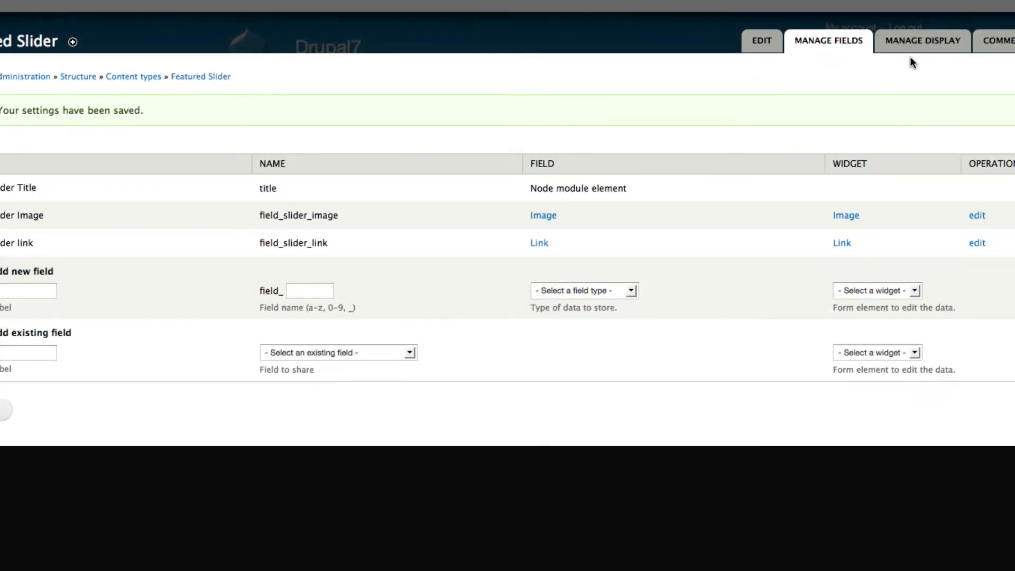
- Hide the labels of Slider Image and Slider link in the Featured Slider's display settings
click(919, 48)
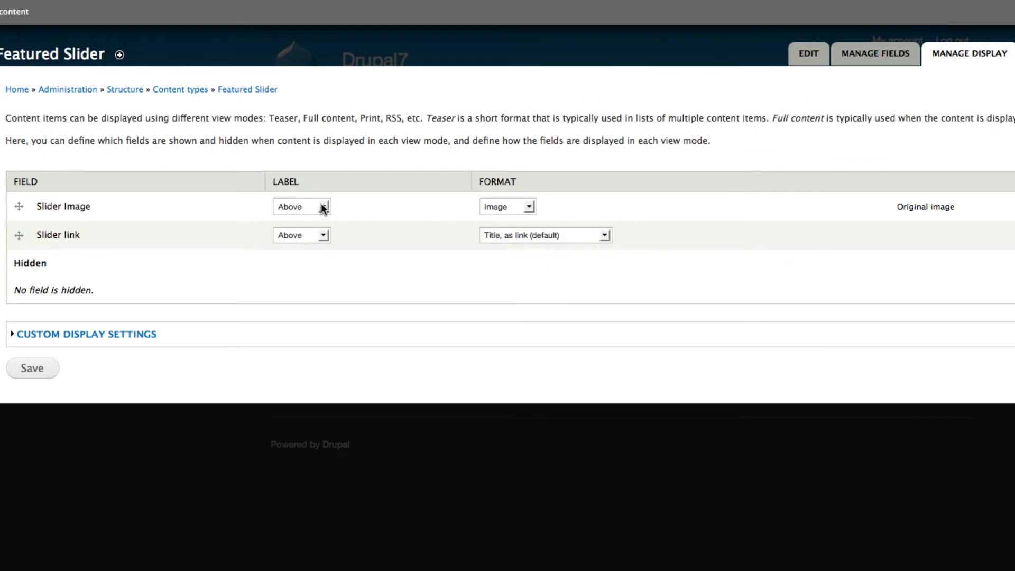
click(322, 207)
click(307, 243)
click(323, 235)
click(315, 271)
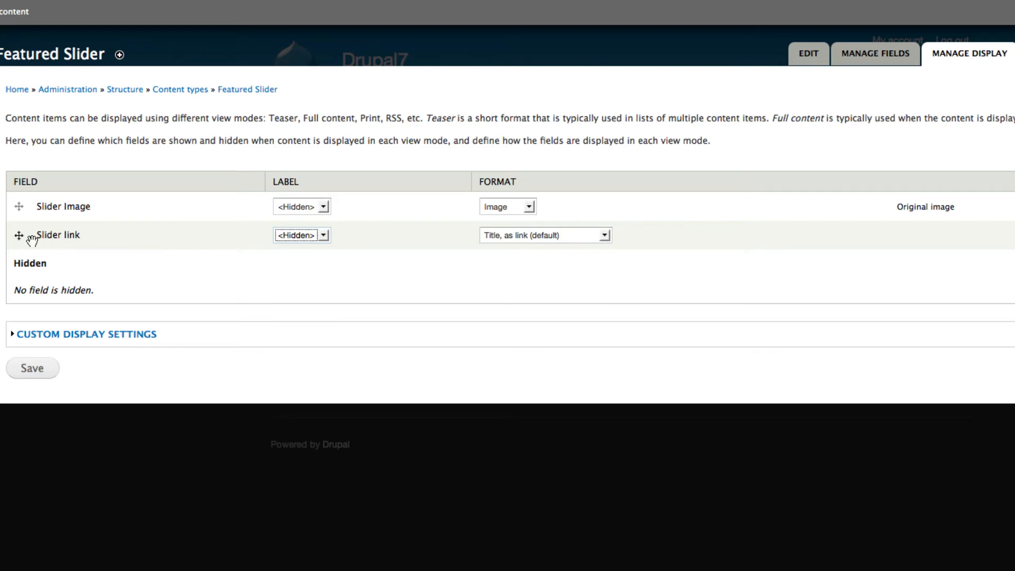
- Set the Slider link's display format to Hidden and save the display settings
click(604, 234)
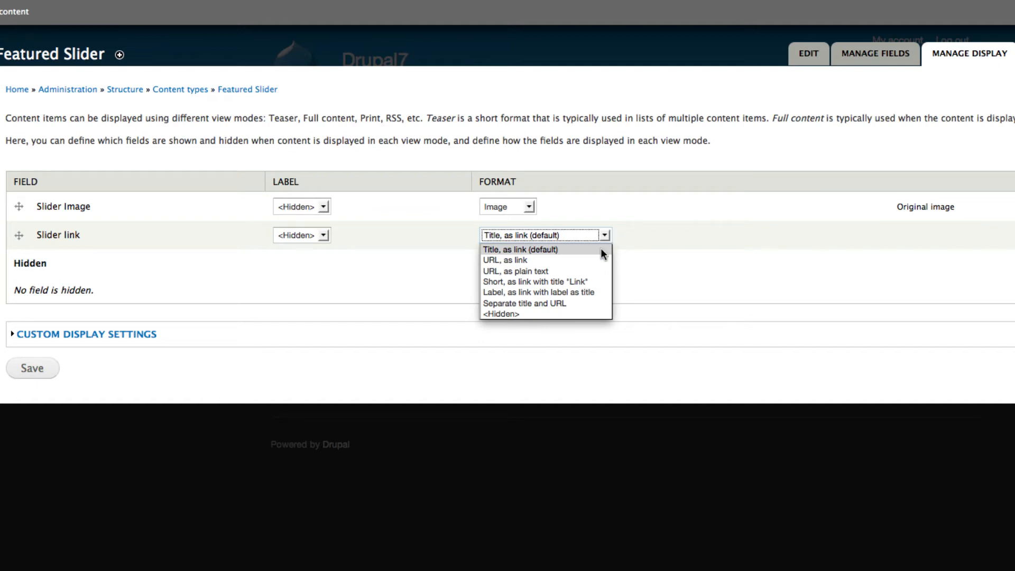
click(567, 314)
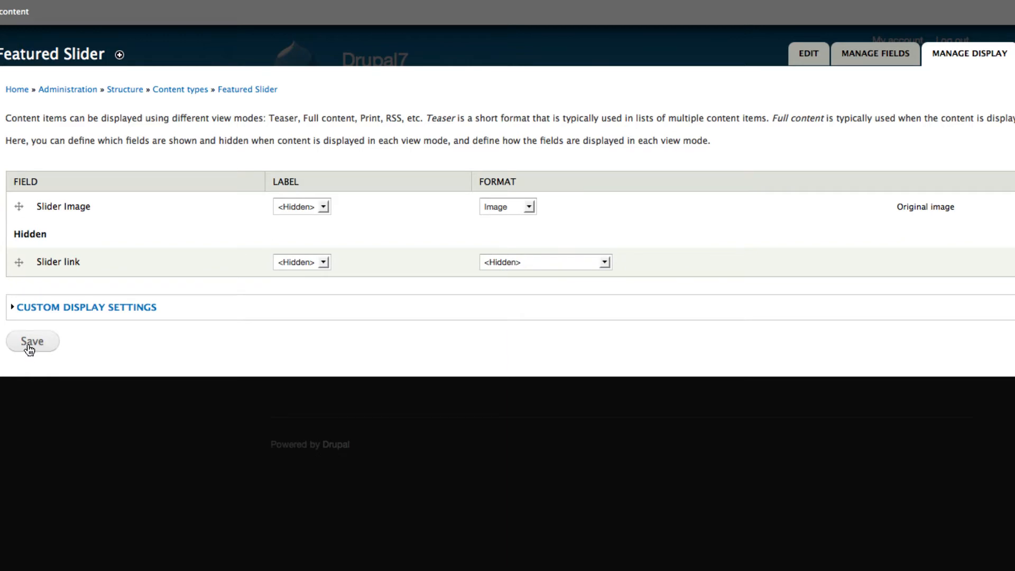
click(27, 343)
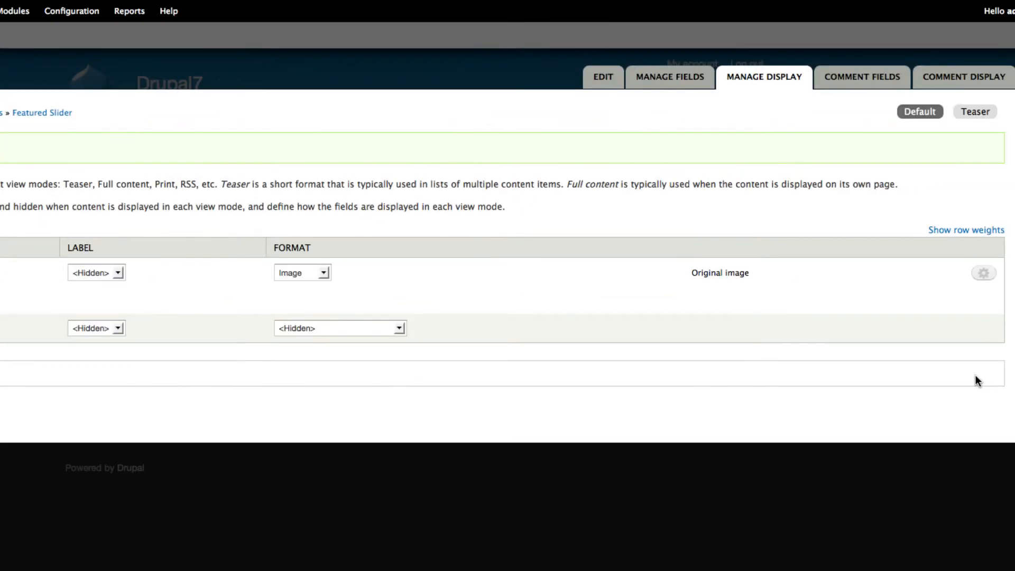
- Apply the full_size image style to the Slider Image display and save the change
click(981, 281)
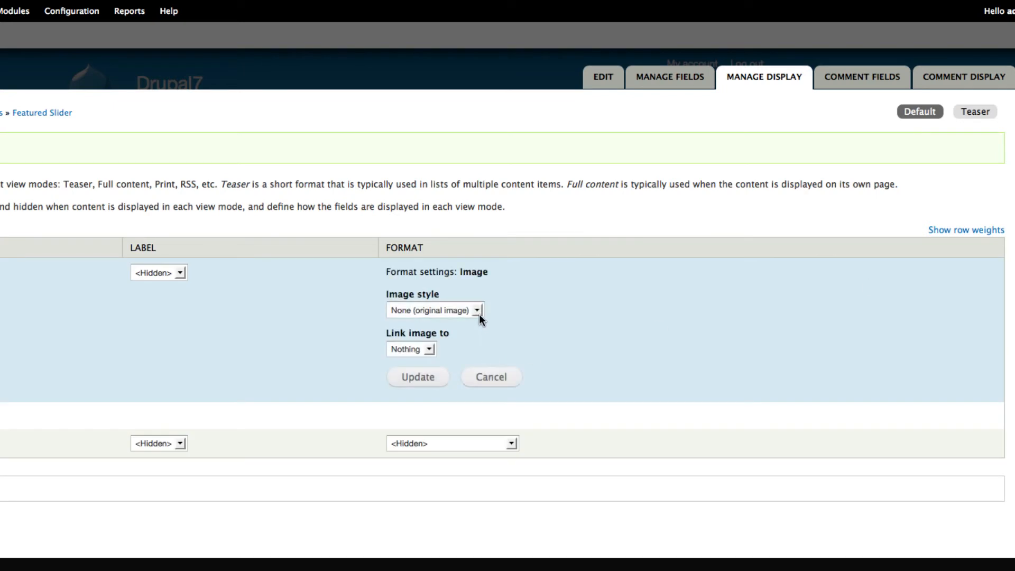
click(477, 310)
click(464, 367)
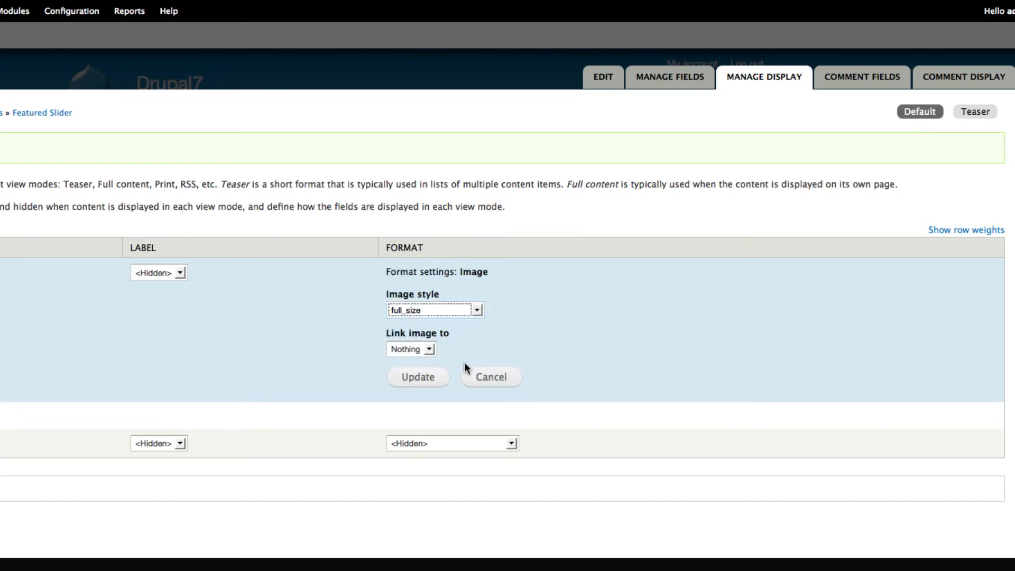
click(429, 378)
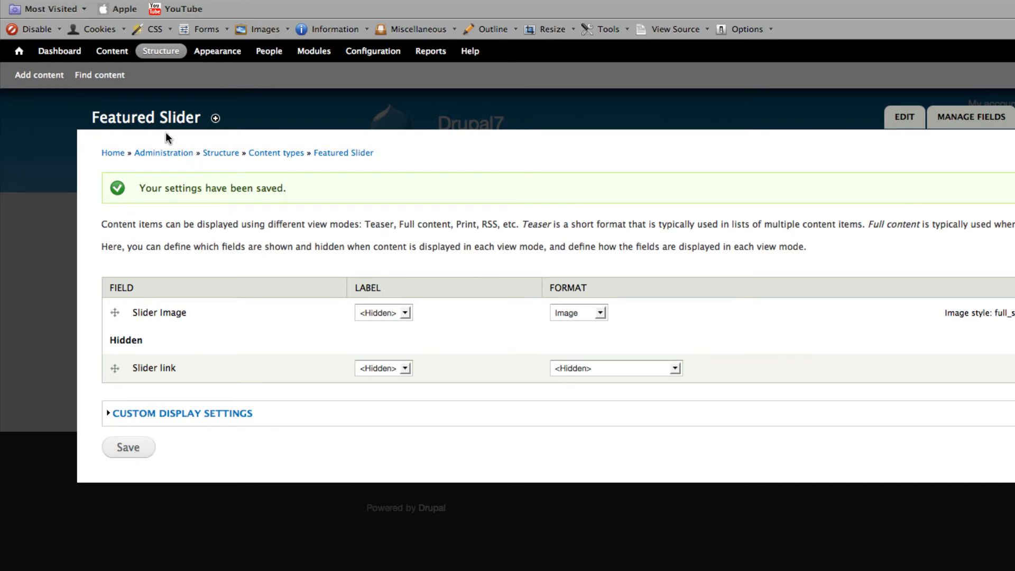
- Create a new Featured Slider content item with the slider title Slider One
click(335, 153)
click(50, 77)
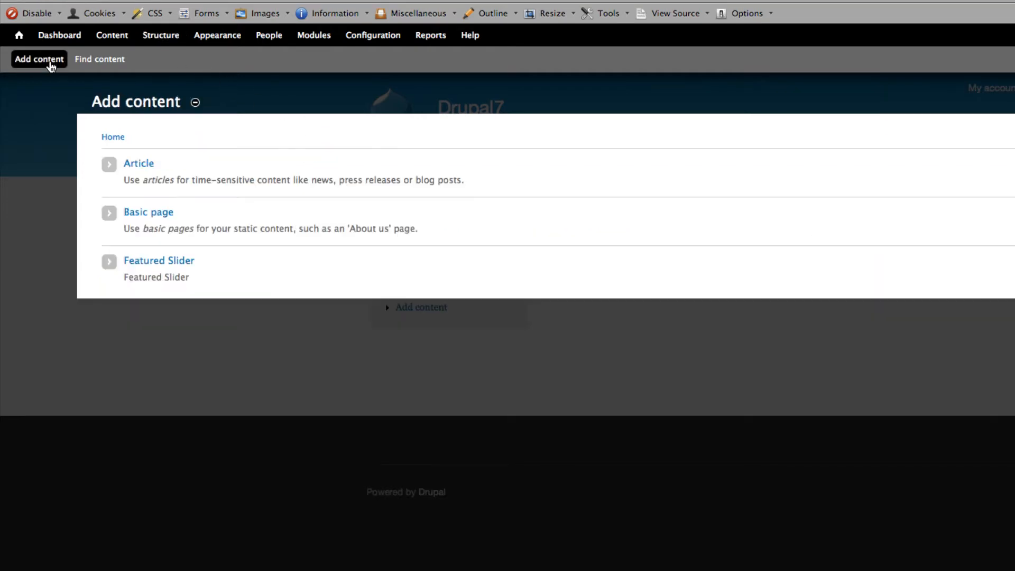
click(174, 263)
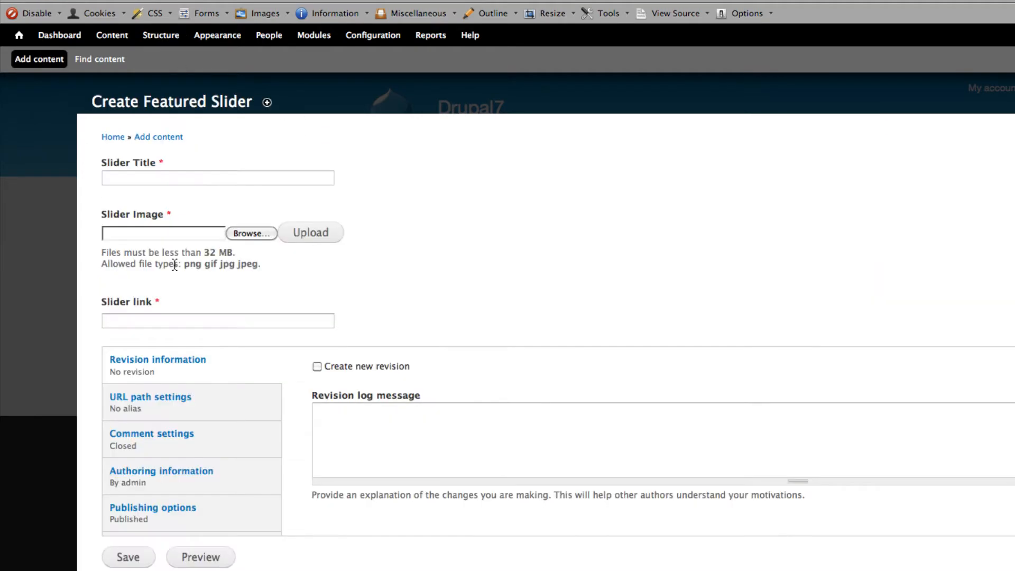
click(194, 180)
text(Sli)
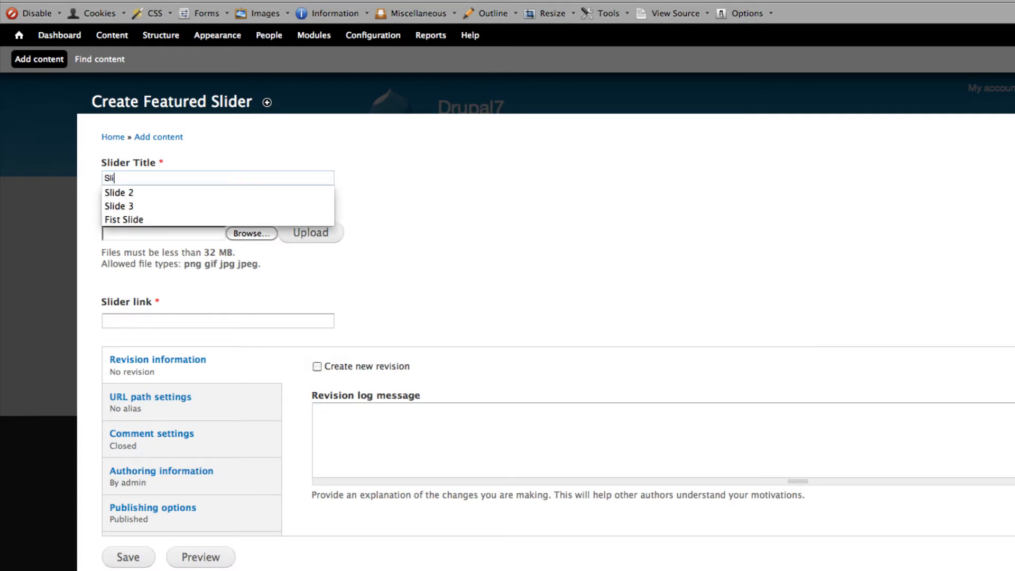
text(der O)
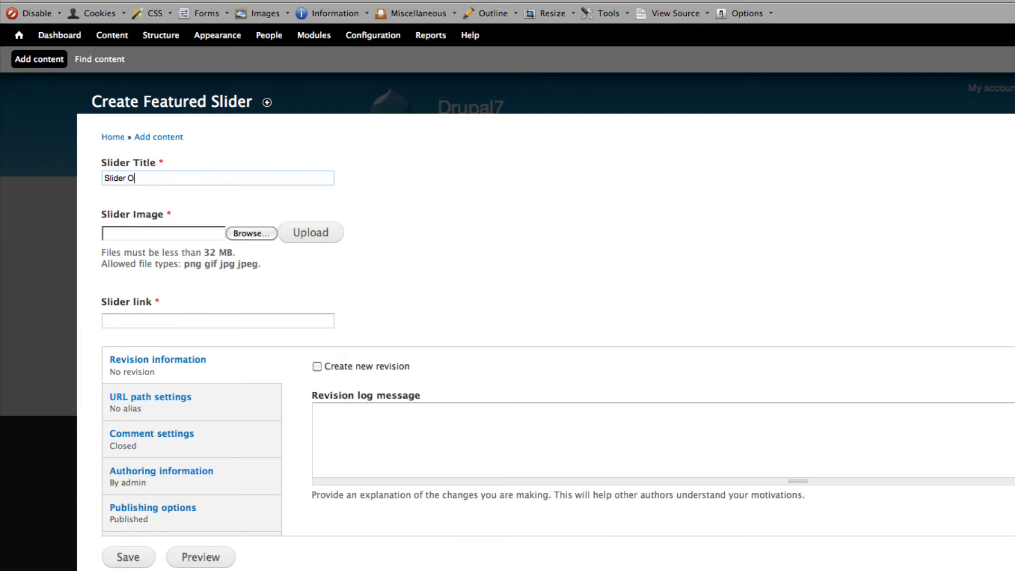
text(ne)
- Upload Bamboo Apps.png from the banners folder as the slider image
click(249, 234)
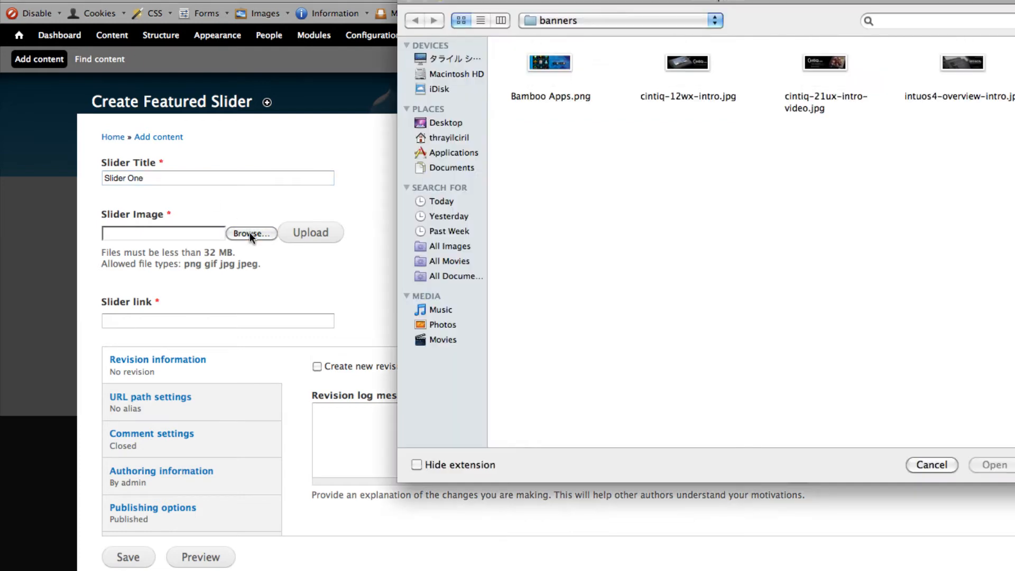
click(550, 77)
click(994, 465)
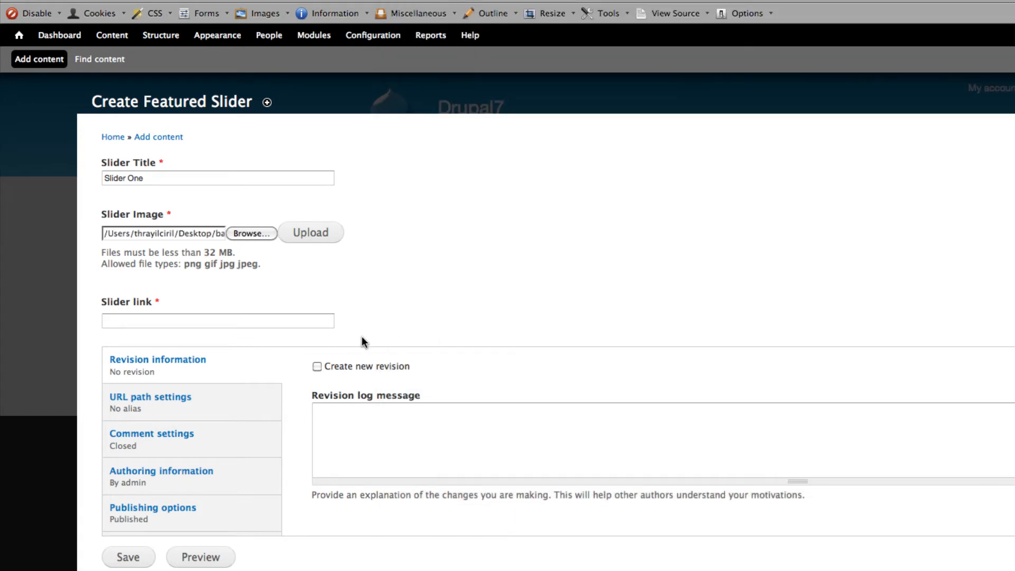
click(310, 233)
- Set the slider image's alternate text and title, as well as the slider title, to Bamboo Apps
click(216, 270)
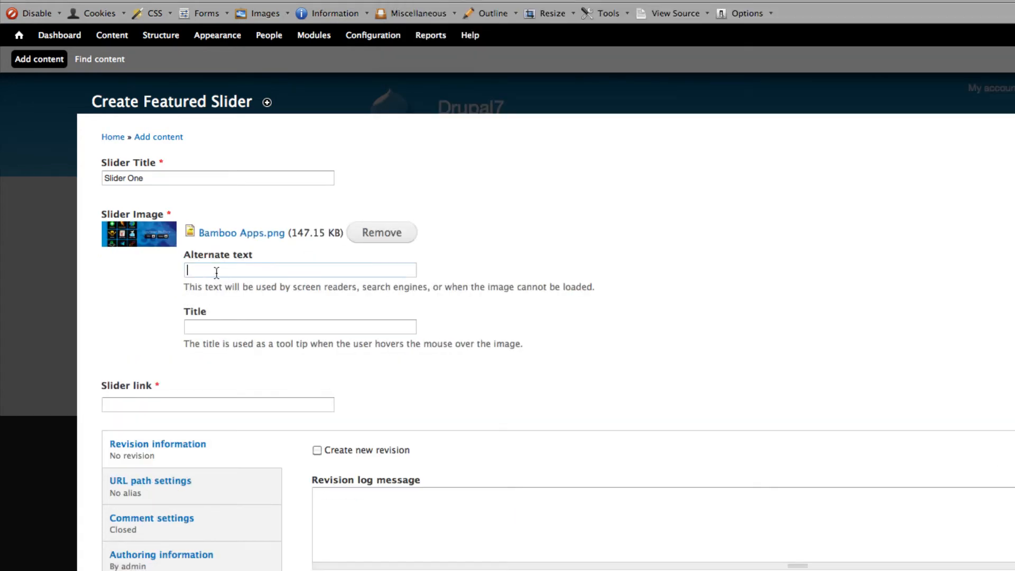
drag(192, 235, 263, 245)
key(super+c)
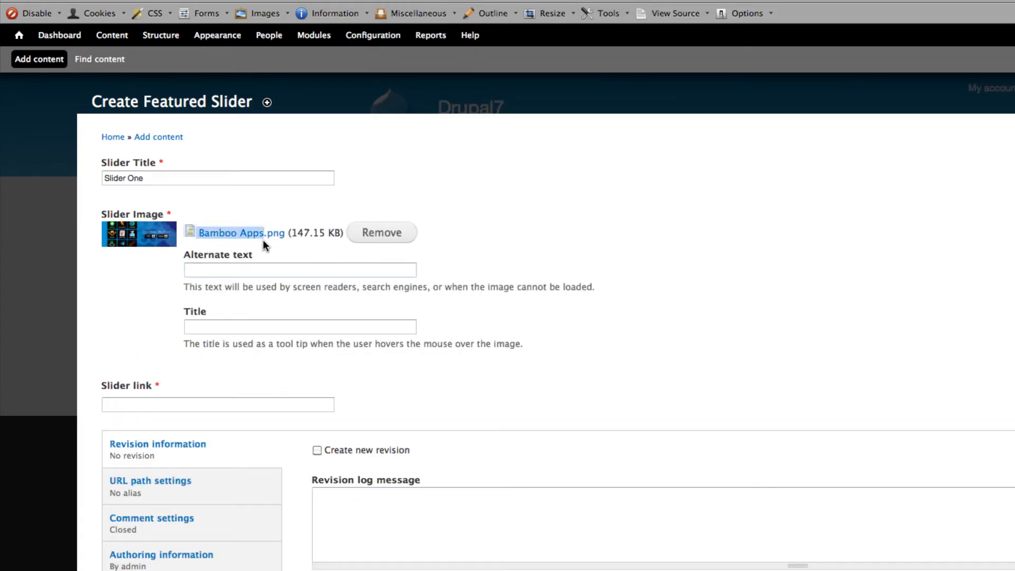
click(234, 267)
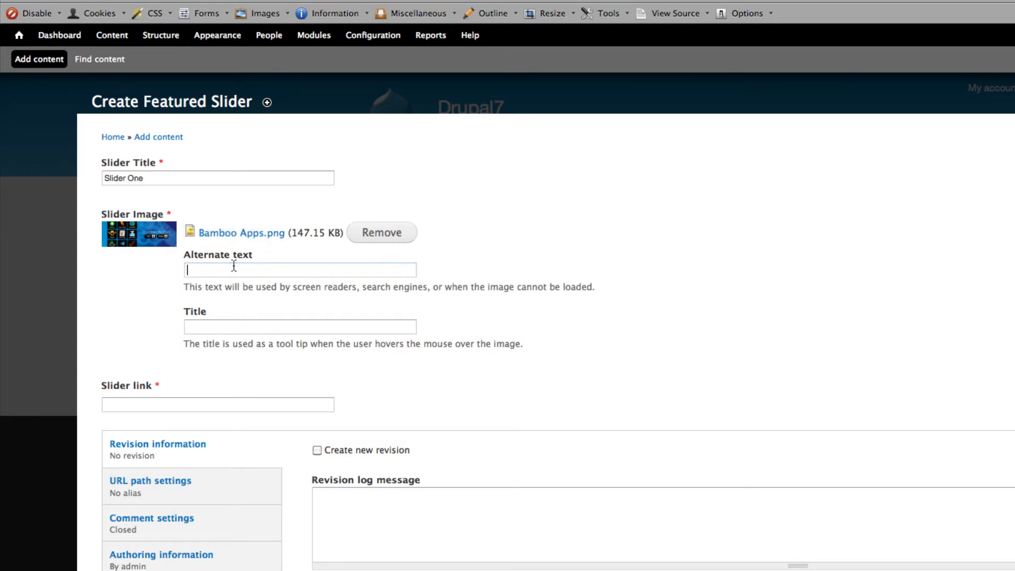
key(super+v)
click(219, 327)
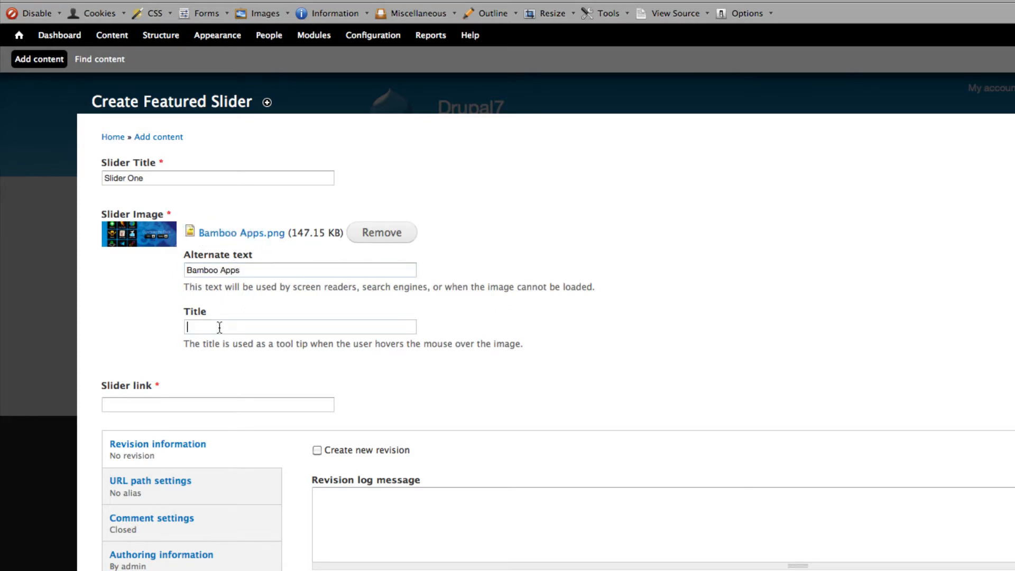
key(super+v)
click(261, 270)
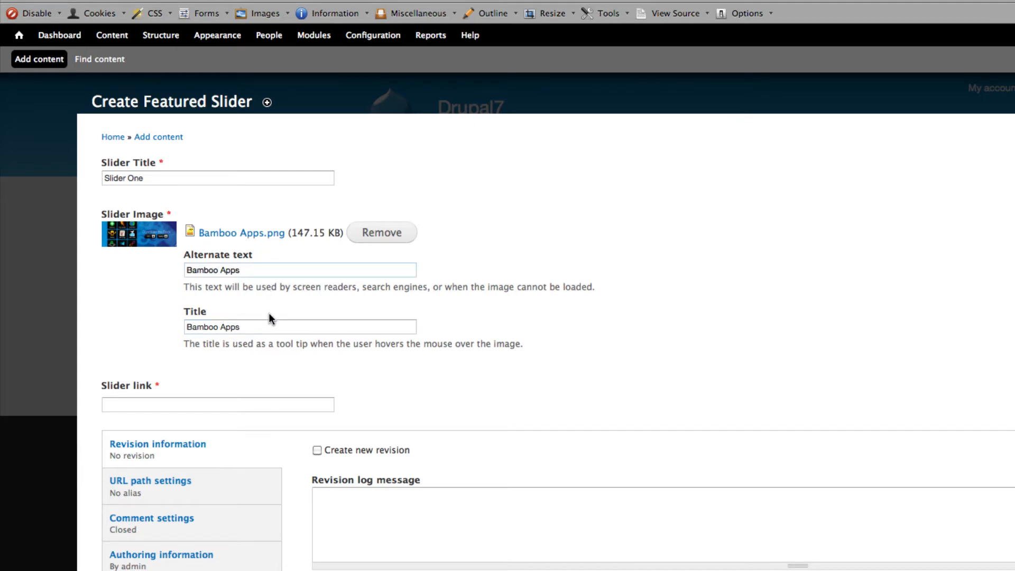
click(255, 326)
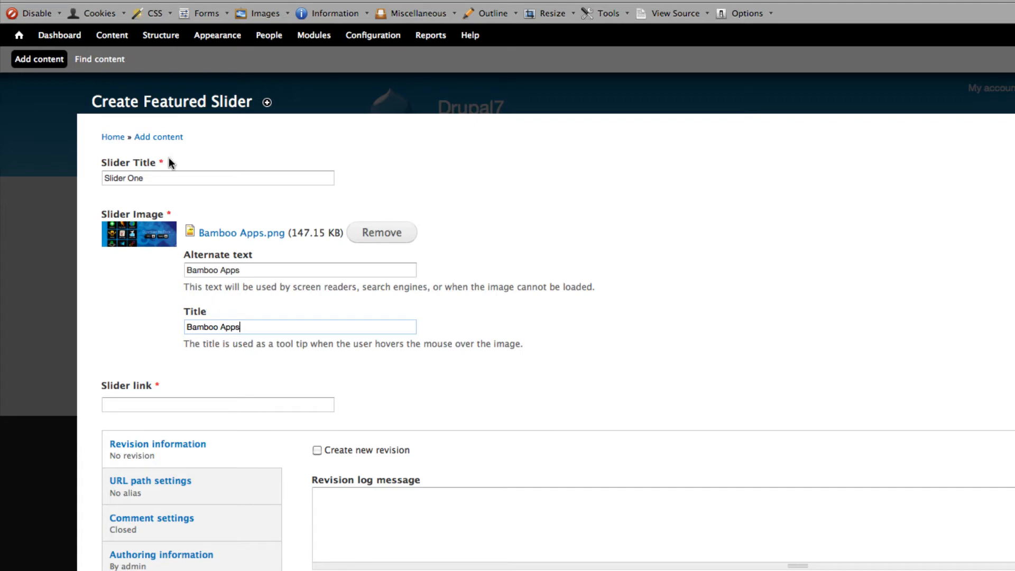
drag(164, 177, 101, 181)
key(super+v)
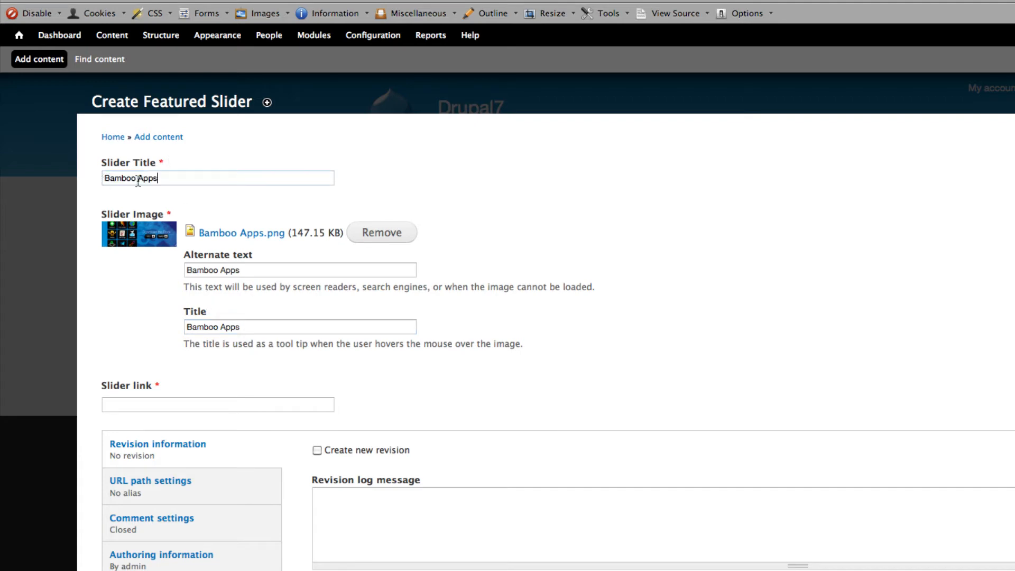
scroll(280, 224, down, 2)
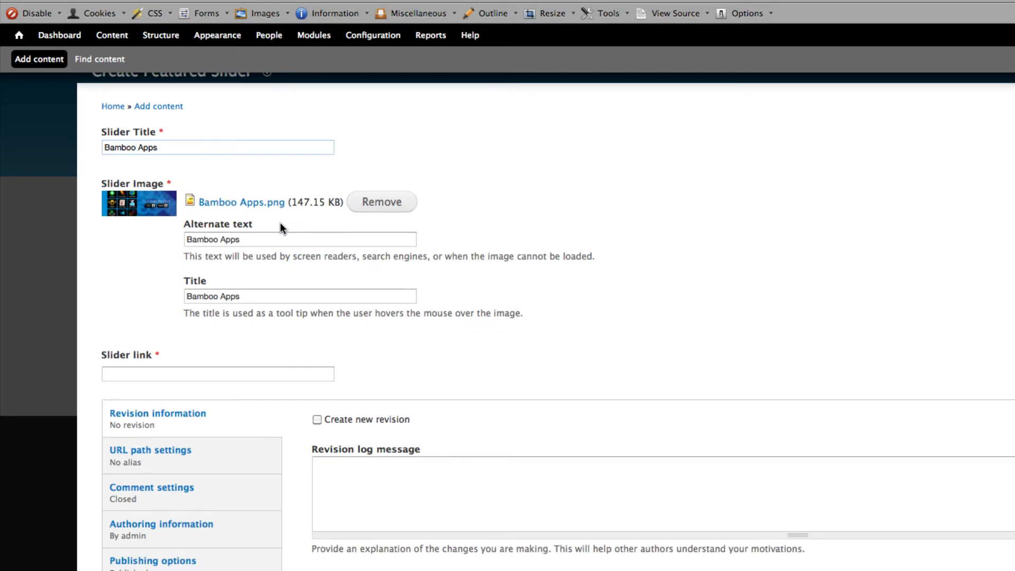
click(168, 372)
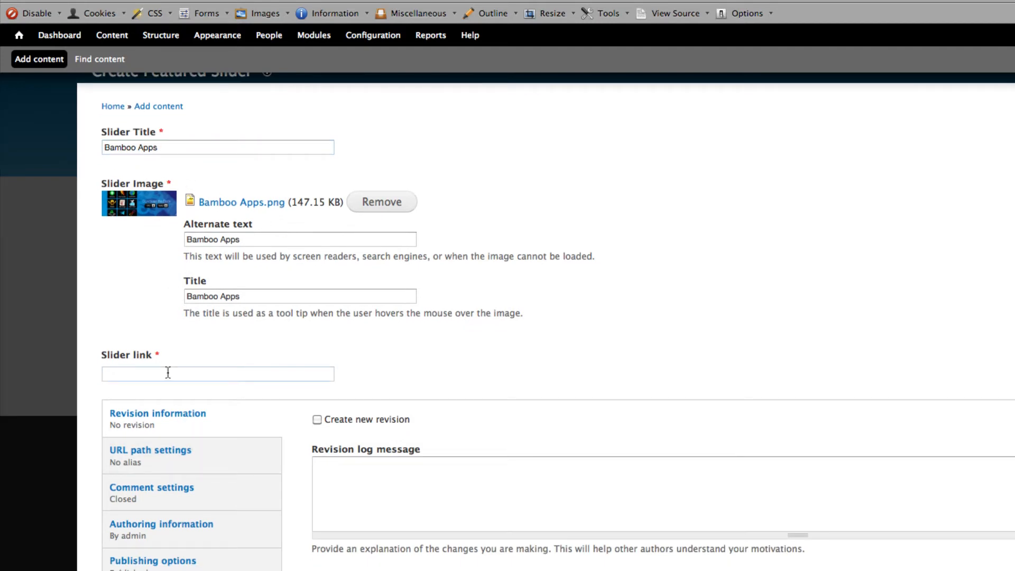
text(http://www.bamboo-apps.com)
click(249, 295)
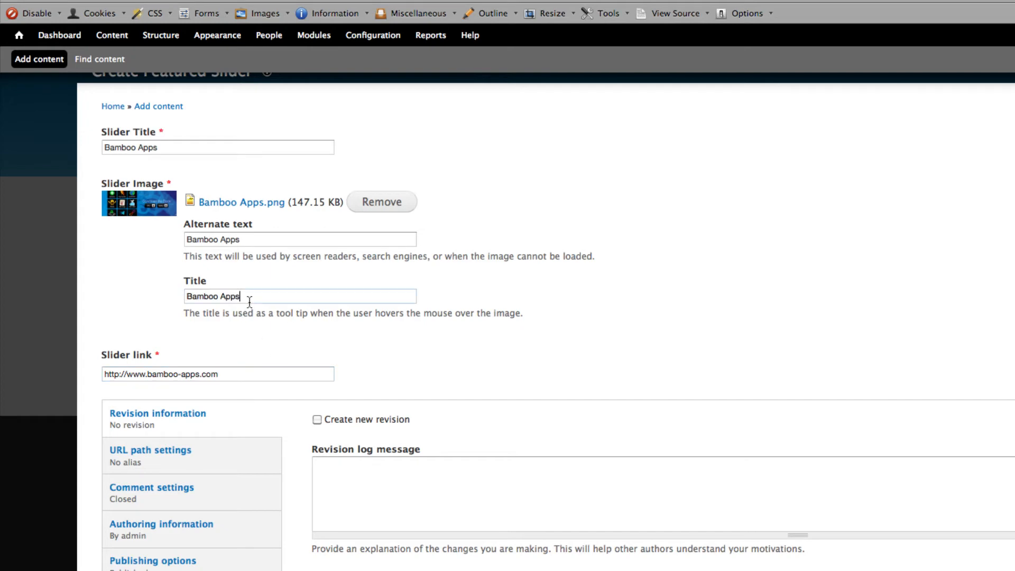
click(237, 375)
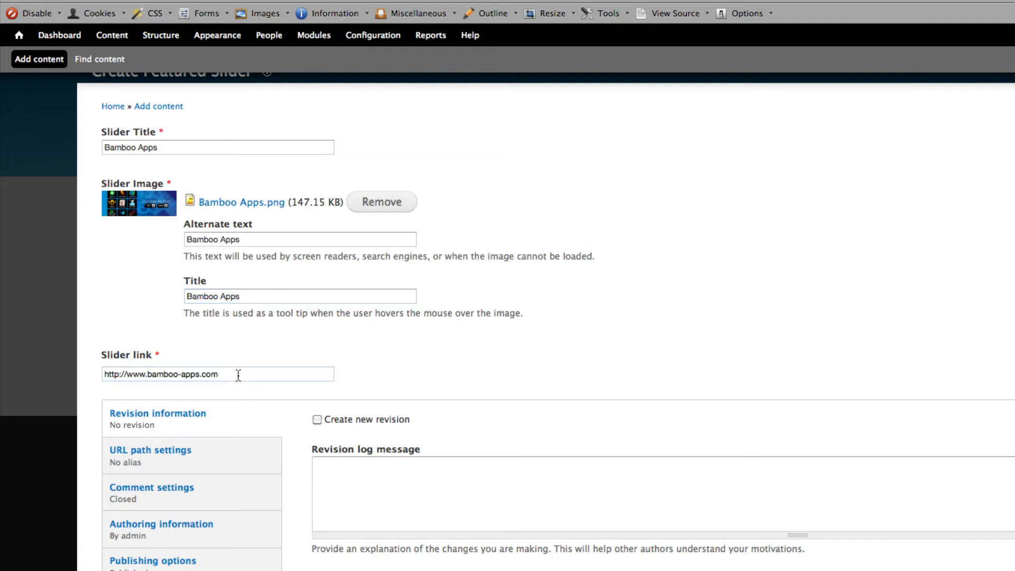
- Check the URL path and comment settings and save the Bamboo Apps slide
click(188, 459)
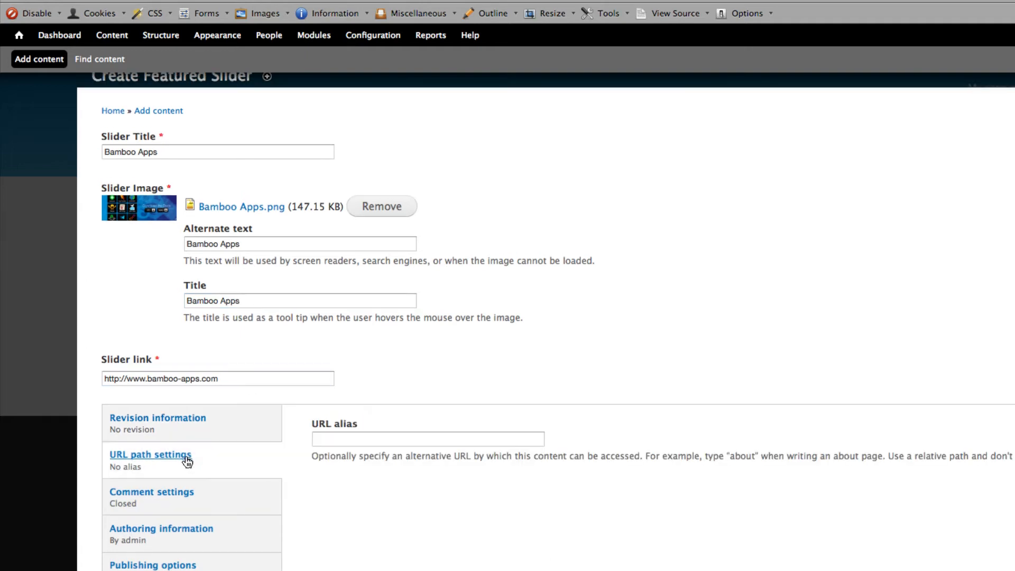
click(241, 379)
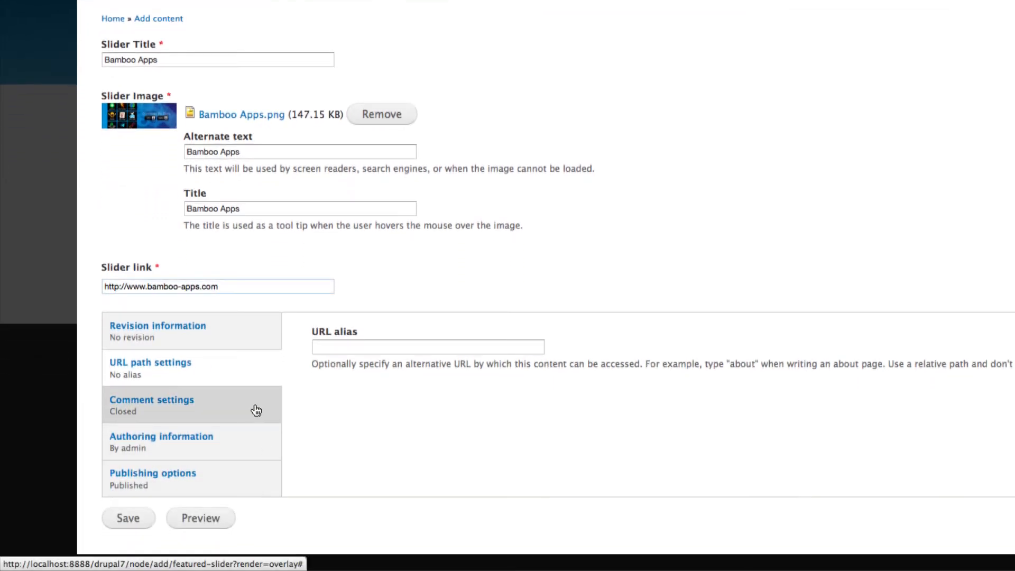
click(251, 495)
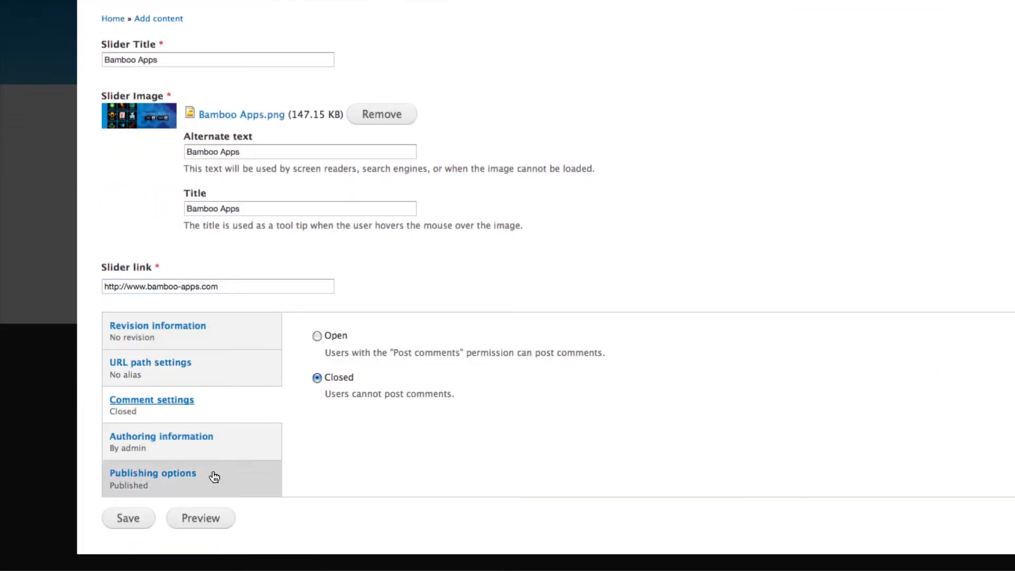
click(128, 519)
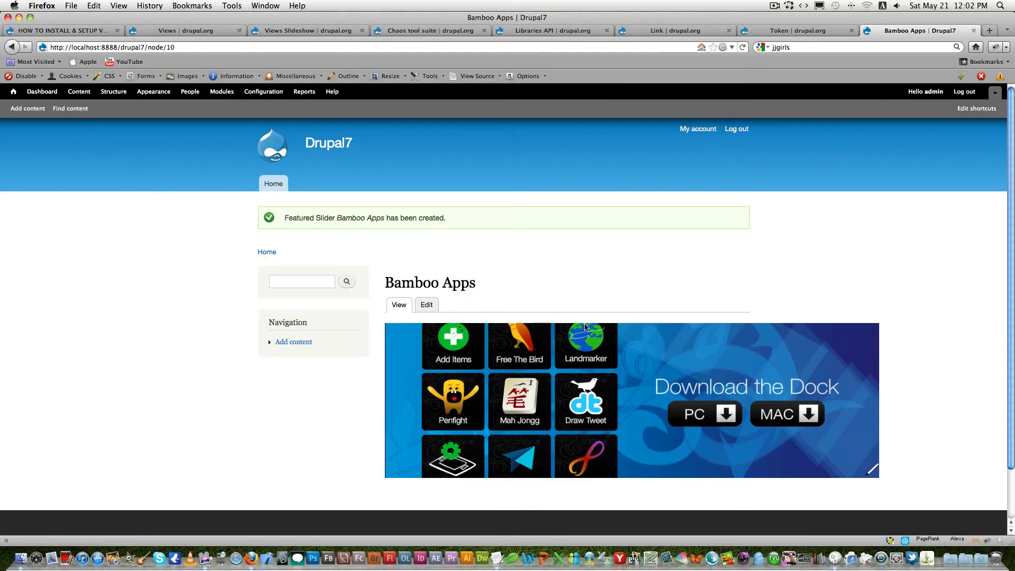
- Start another Featured Slider content item with the slider title Slider Two
click(39, 110)
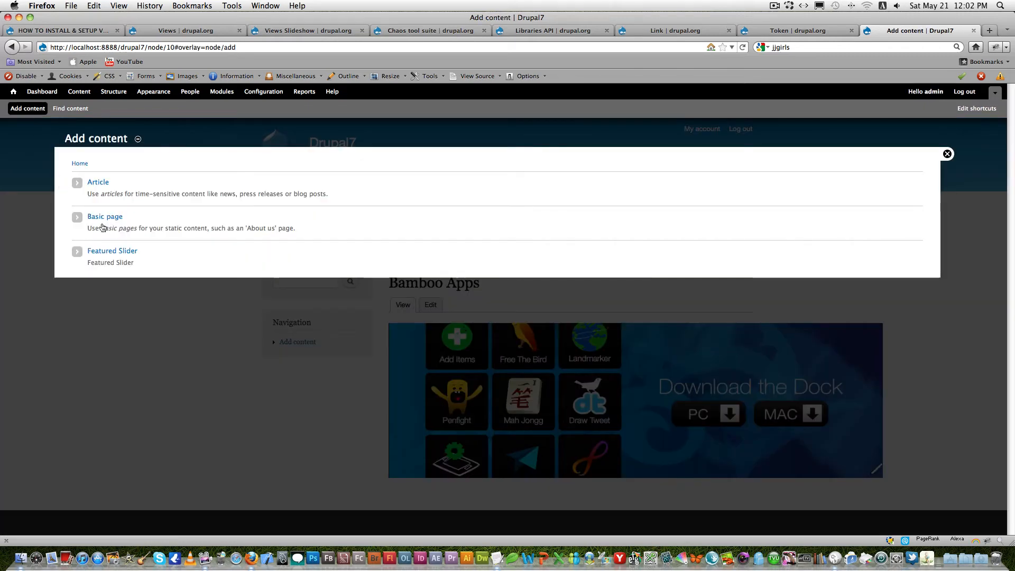
click(120, 255)
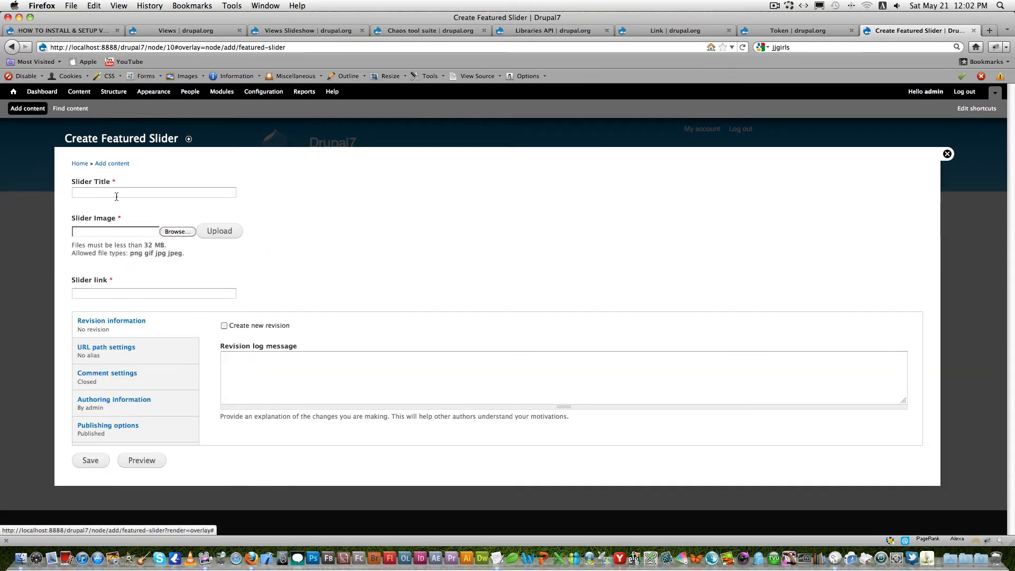
click(117, 194)
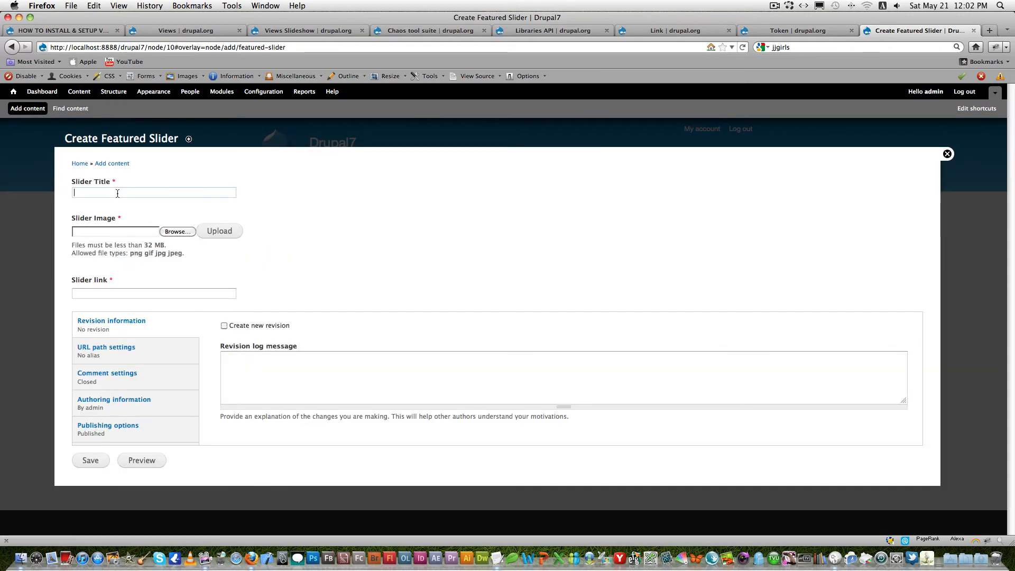
text(Slider One)
double_click(94, 192)
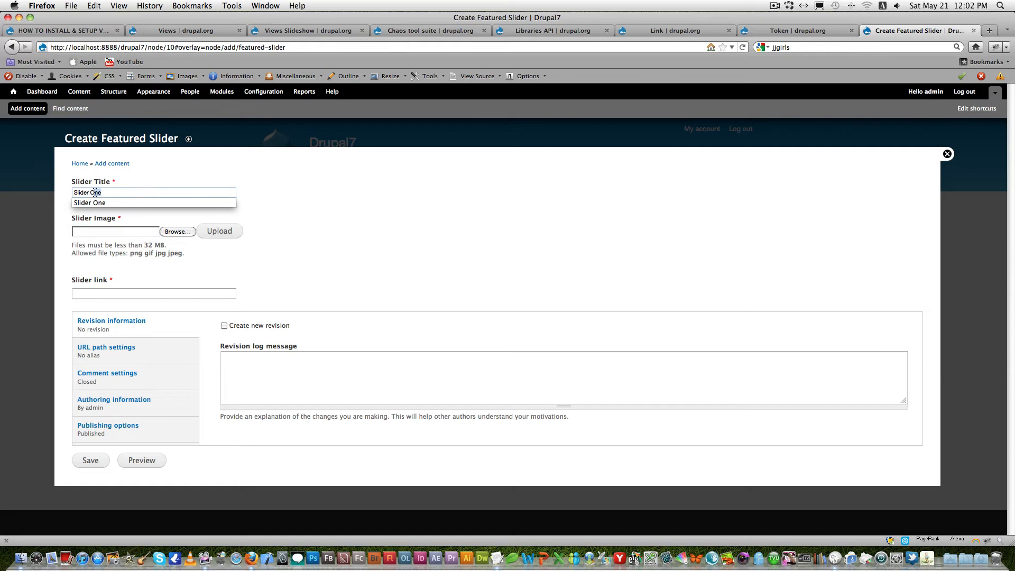
text(Two)
- Upload cintiq-12wx-intro.jpg from the banners folder as the slider image
click(188, 233)
click(482, 111)
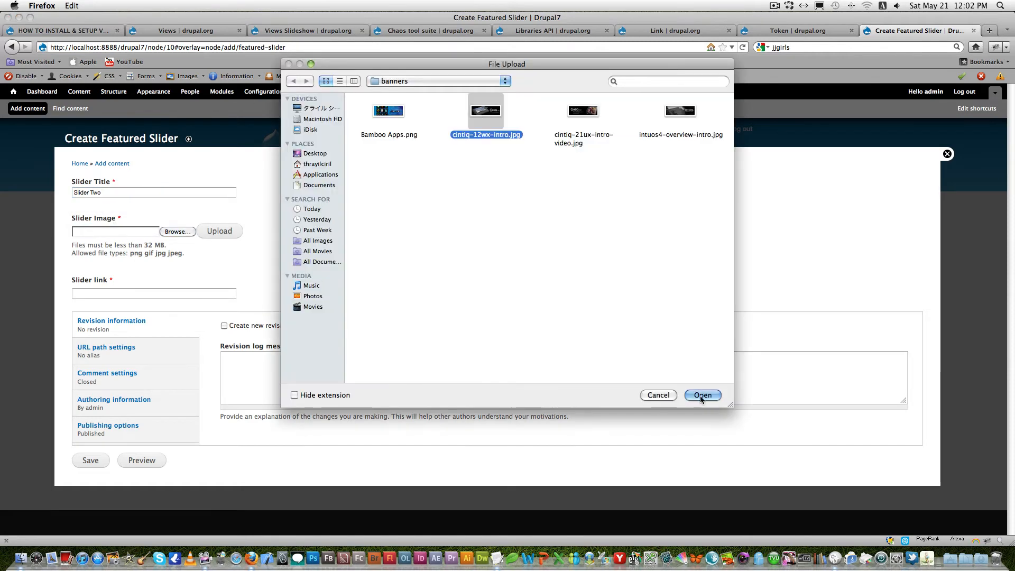
click(704, 395)
click(212, 235)
- Replace the slider title with Cintiq
drag(130, 196, 58, 194)
text(Cintiw)
key(BackSpace)
text(q)
- Copy the slider title Cintiq into the image's alternate text and title
click(165, 258)
key(super+c)
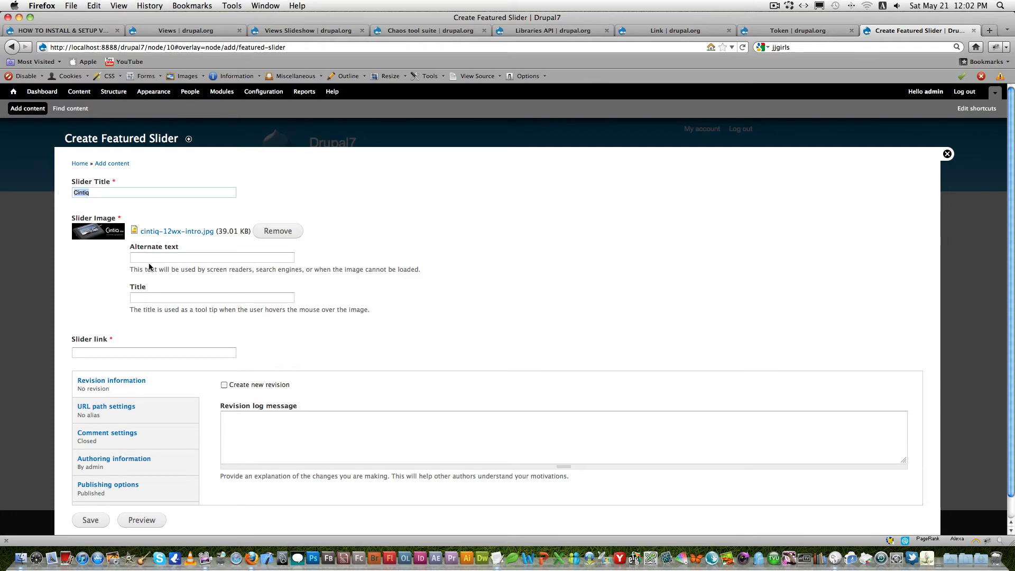
click(151, 259)
key(super+v)
click(158, 300)
key(super+v)
scroll(160, 299, down, 3)
double_click(139, 331)
click(135, 341)
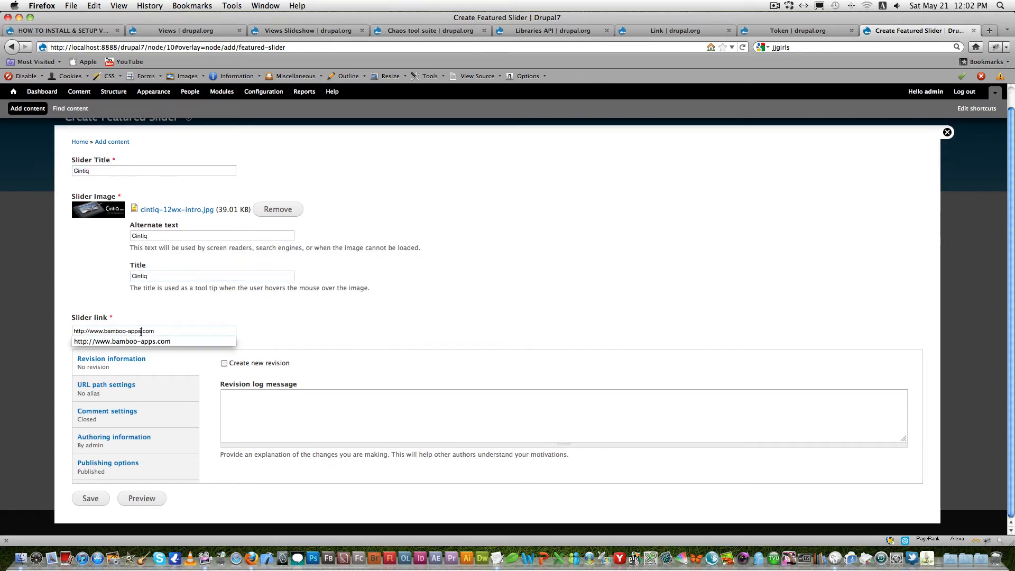
drag(142, 332, 104, 333)
text(wacom)
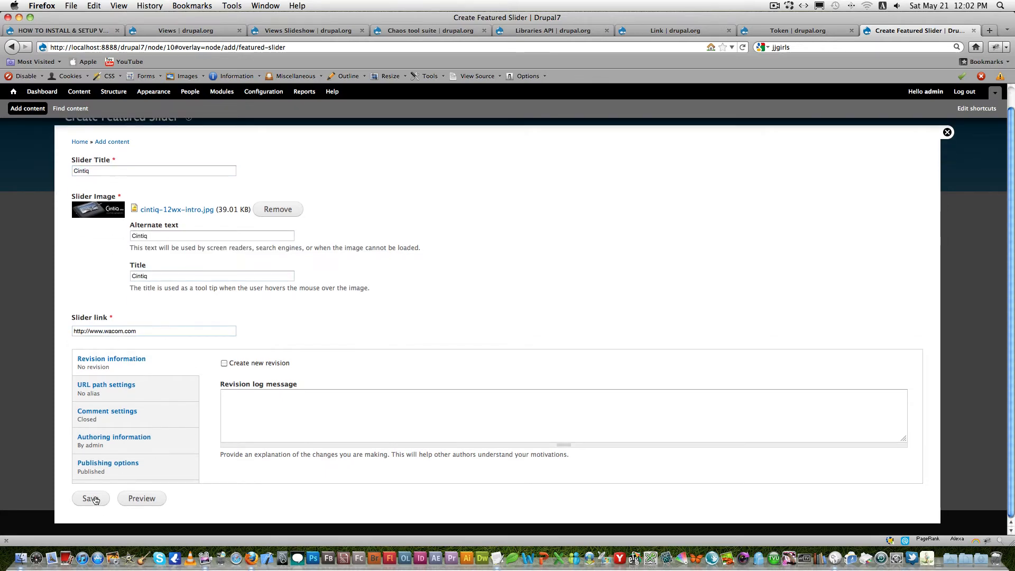
click(93, 499)
- Start a new Featured Slider content item with the slider title Inuos4
click(28, 108)
click(90, 253)
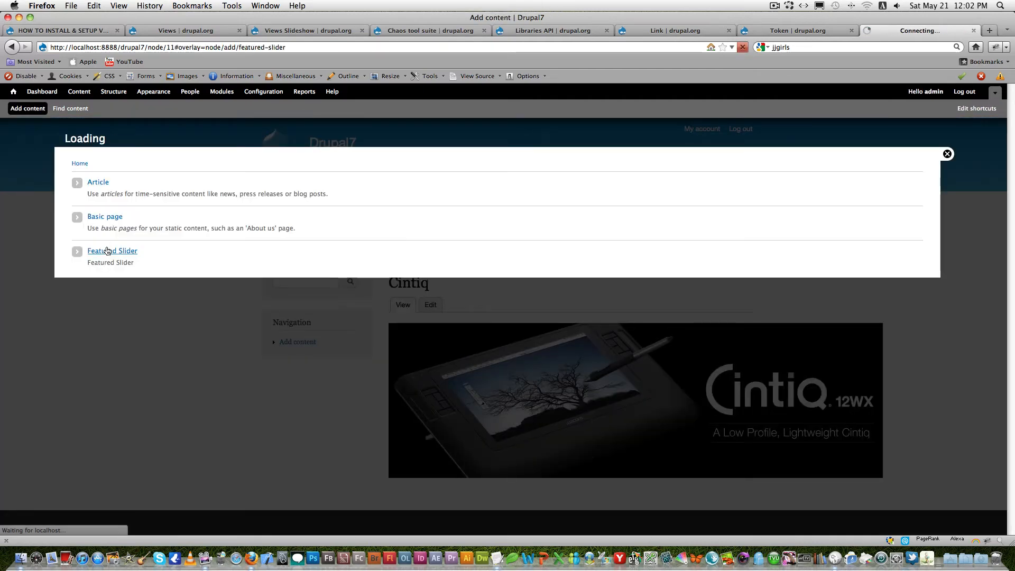
click(111, 191)
text(Inuos4)
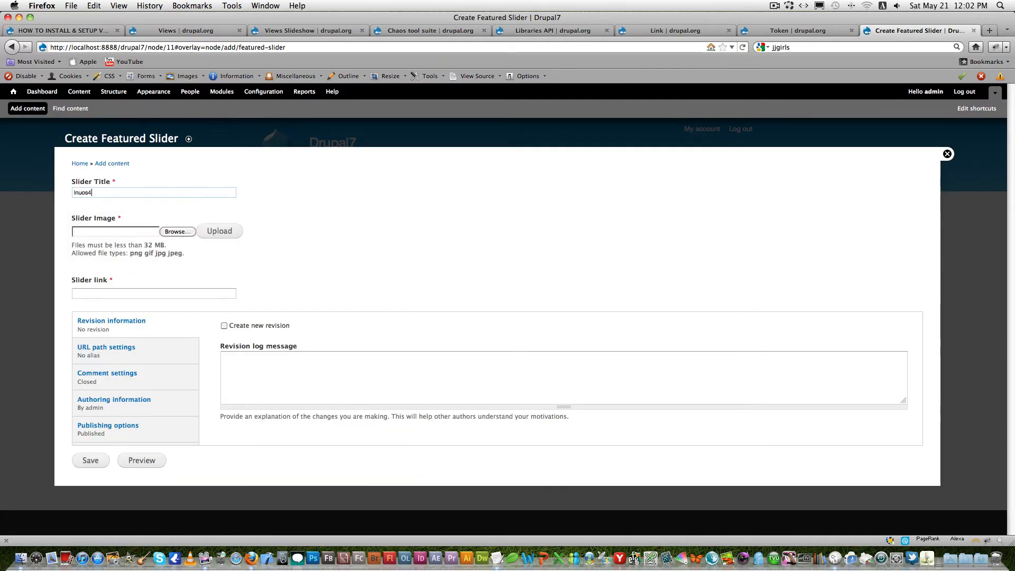
- Upload intuos4-overview-intro.jpg from the banners folder as the slider image
click(177, 231)
click(681, 111)
click(703, 394)
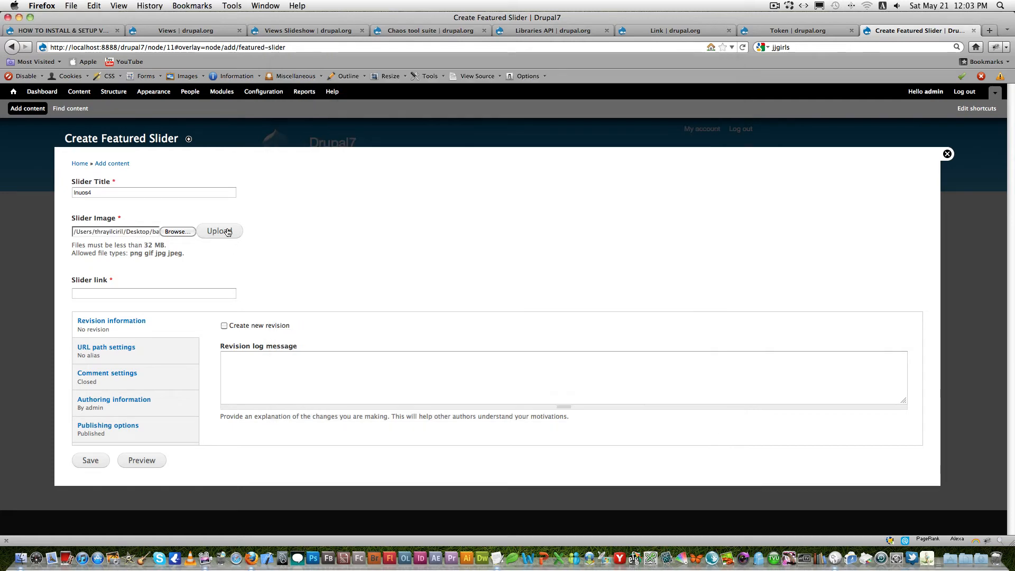
click(219, 231)
- Copy the slider title Inuos4 into the image's alternate text and title
drag(100, 195, 60, 199)
click(158, 256)
key(super+v)
click(163, 298)
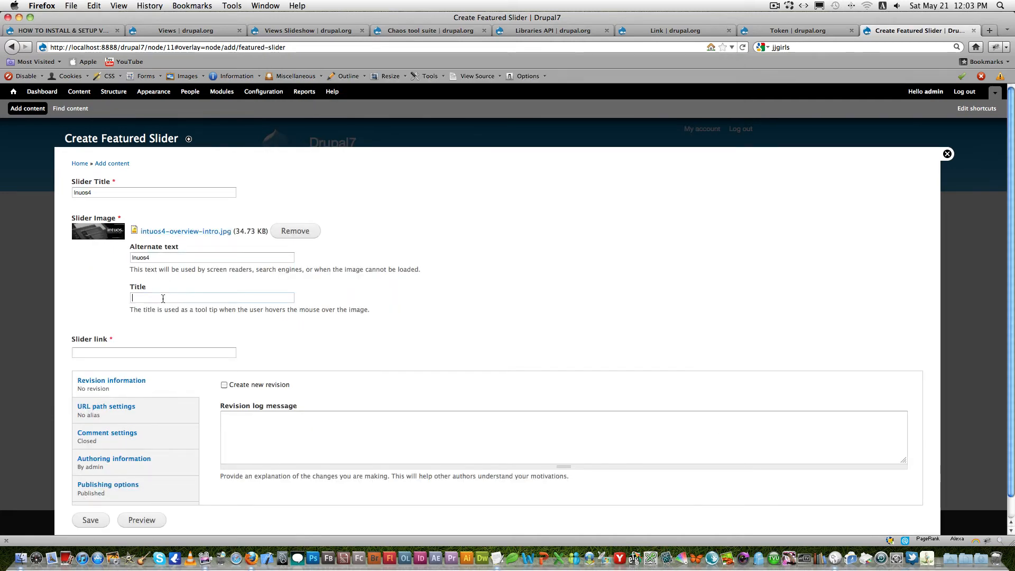
key(super+v)
- Fill the slider link with a previously entered address and save the Inuos4 slide
double_click(136, 353)
click(145, 372)
scroll(164, 374, down, 1)
click(102, 499)
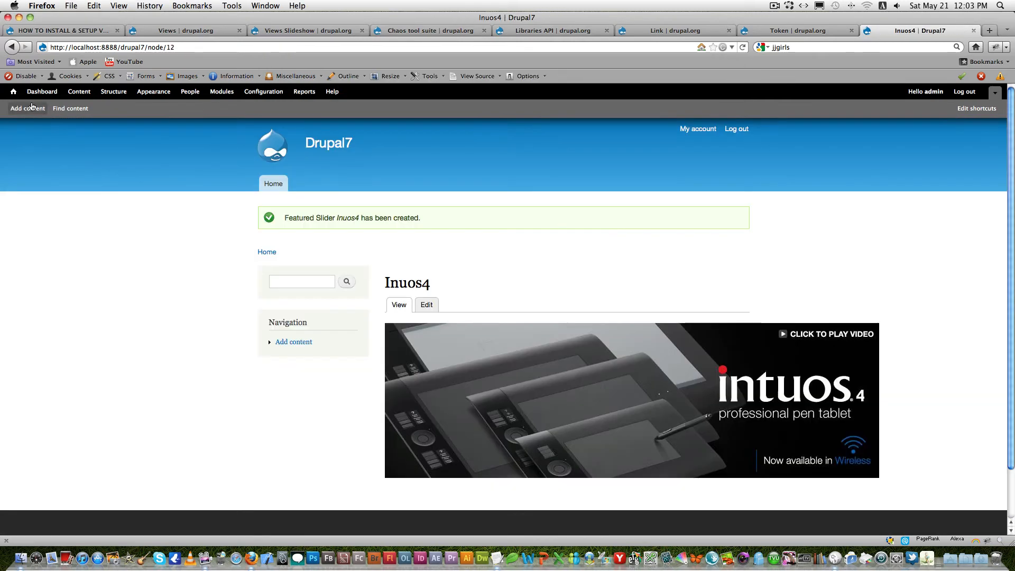
- Start a new Featured Slider content item with the slider title Cintiq 21
click(28, 108)
click(115, 250)
click(114, 193)
text(Cin)
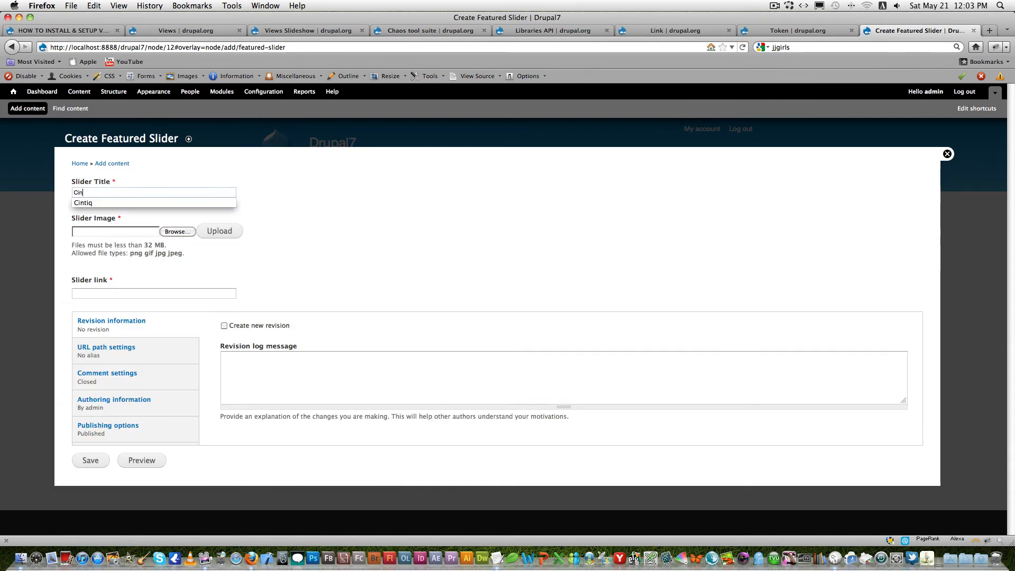
text(tiq 21)
- Upload cintiq-21ux-intro-video.jpg from the banners folder as the slider image
click(178, 231)
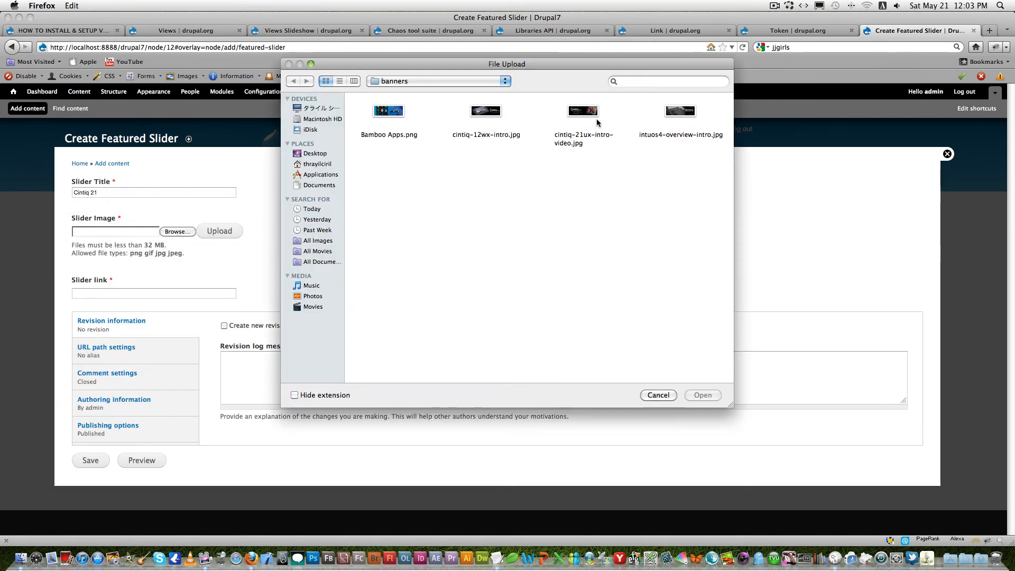
click(581, 114)
click(704, 395)
click(225, 232)
- Copy the slider title Cintiq 21 into the image's alternate text and title
drag(104, 194, 69, 195)
key(super+c)
click(177, 256)
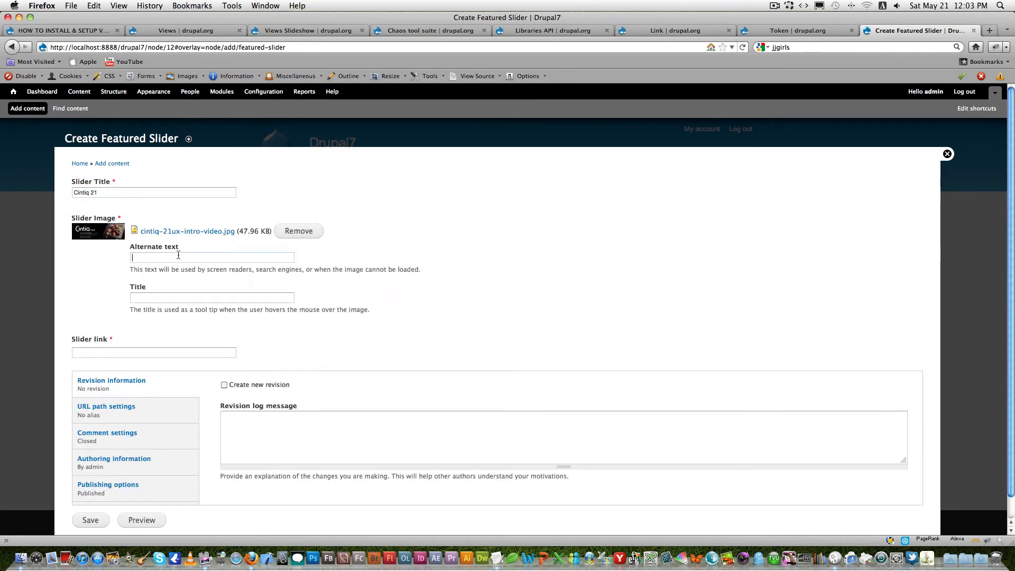
key(super+v)
click(197, 298)
key(super+v)
- Fill the slider link with a previously entered address and save the Cintiq 21 slide
double_click(112, 352)
click(112, 372)
scroll(112, 372, down, 1)
click(91, 498)
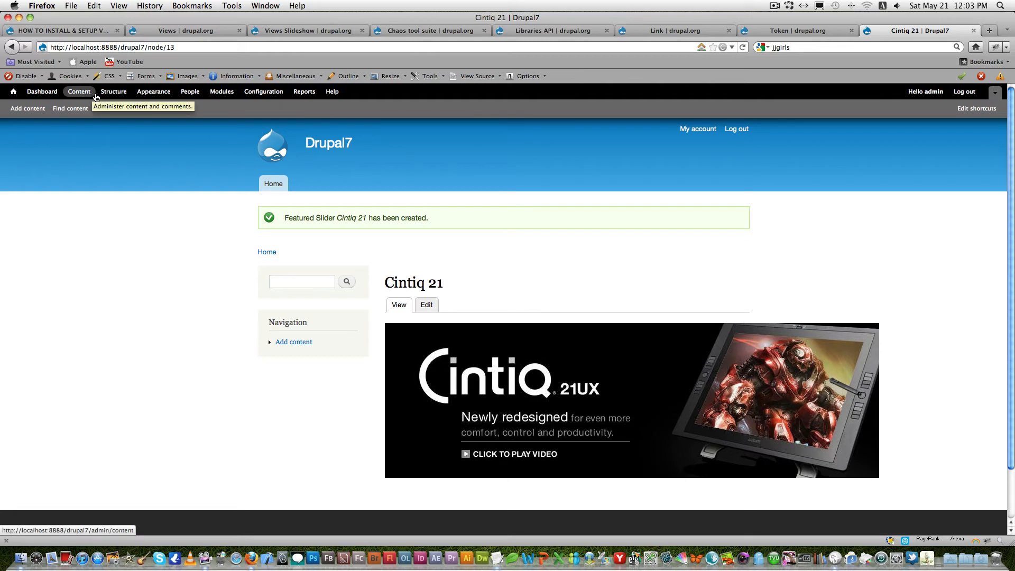
- Add a new view in the site structure and name it Featured Slider
click(113, 94)
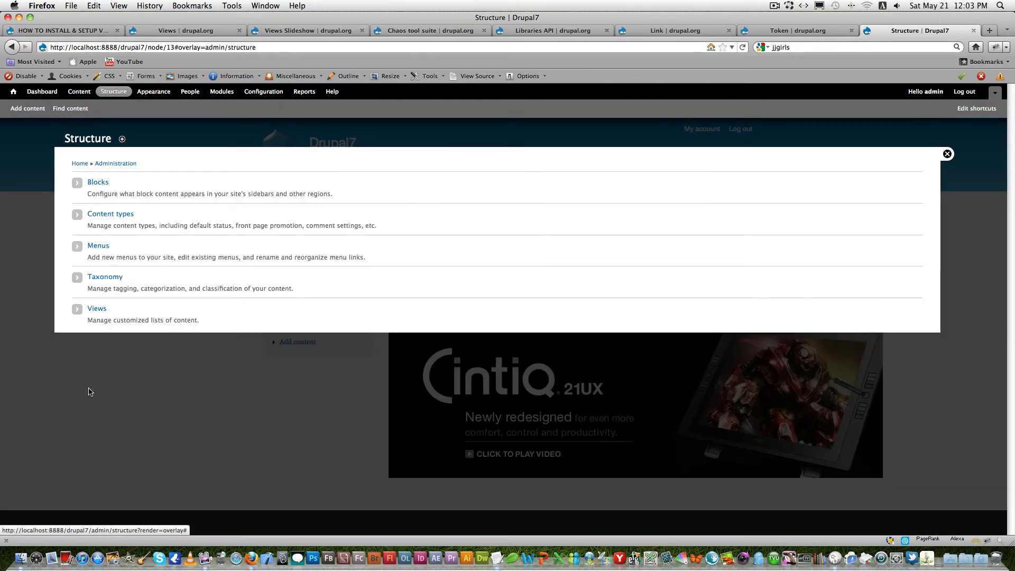
click(95, 309)
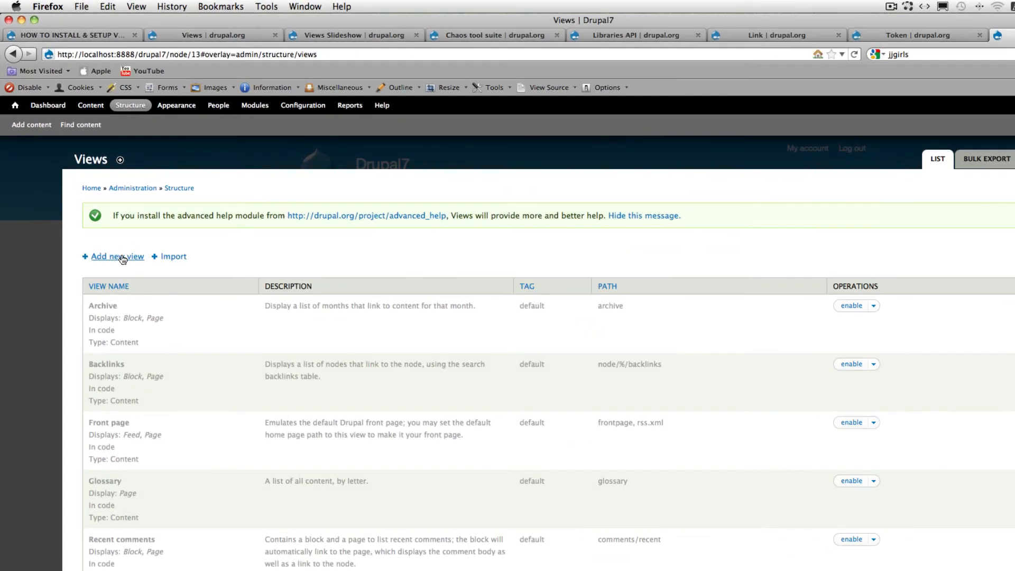
click(113, 247)
click(118, 227)
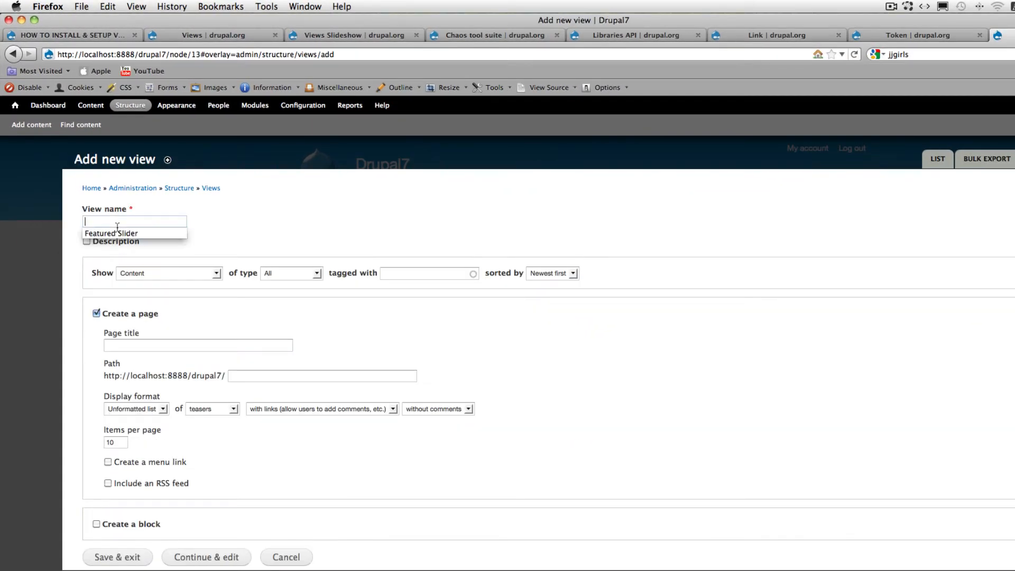
click(116, 233)
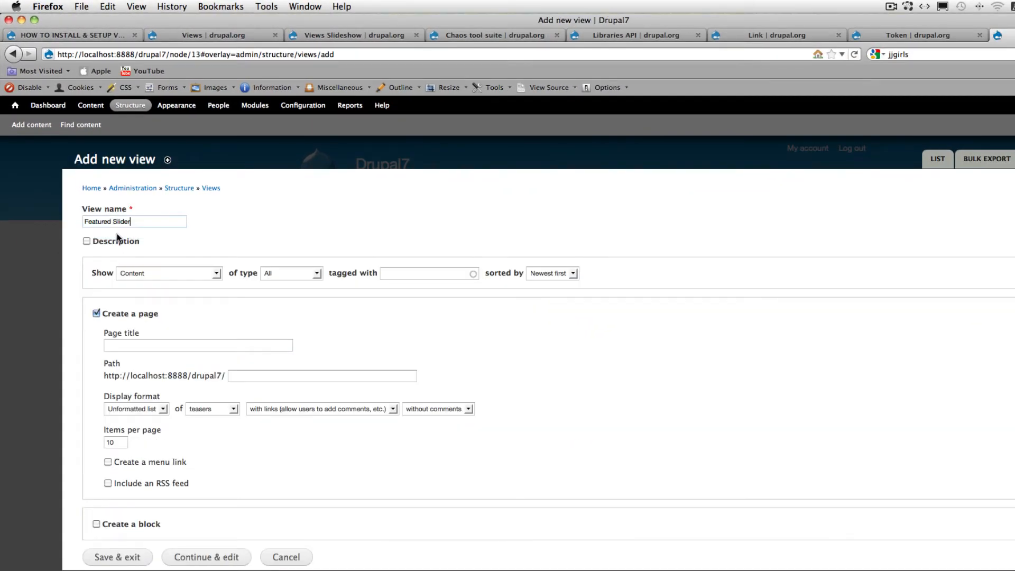
- Set the view to show Content of type Featured Slider sorted by Newest first
click(218, 270)
click(191, 301)
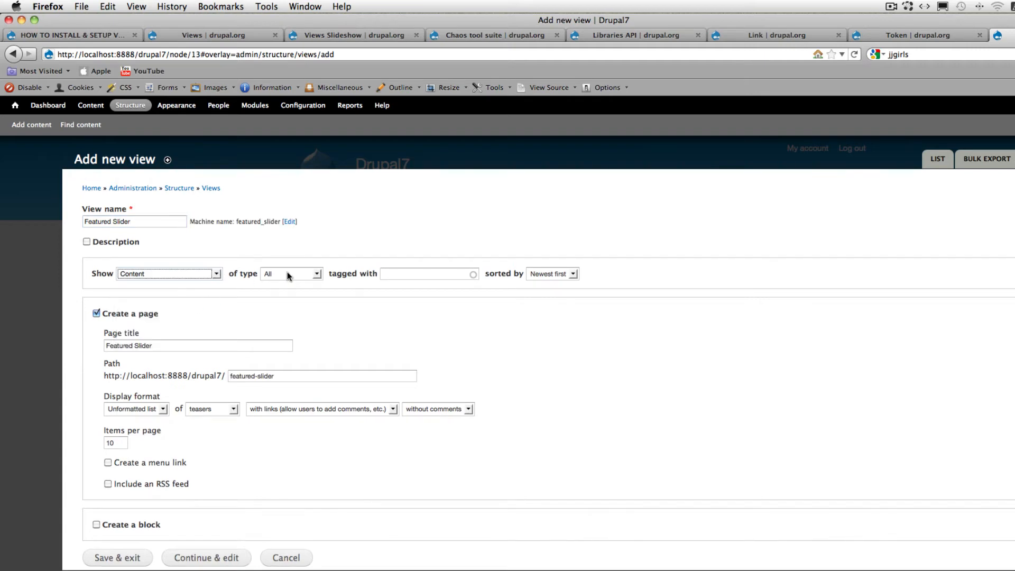
click(319, 272)
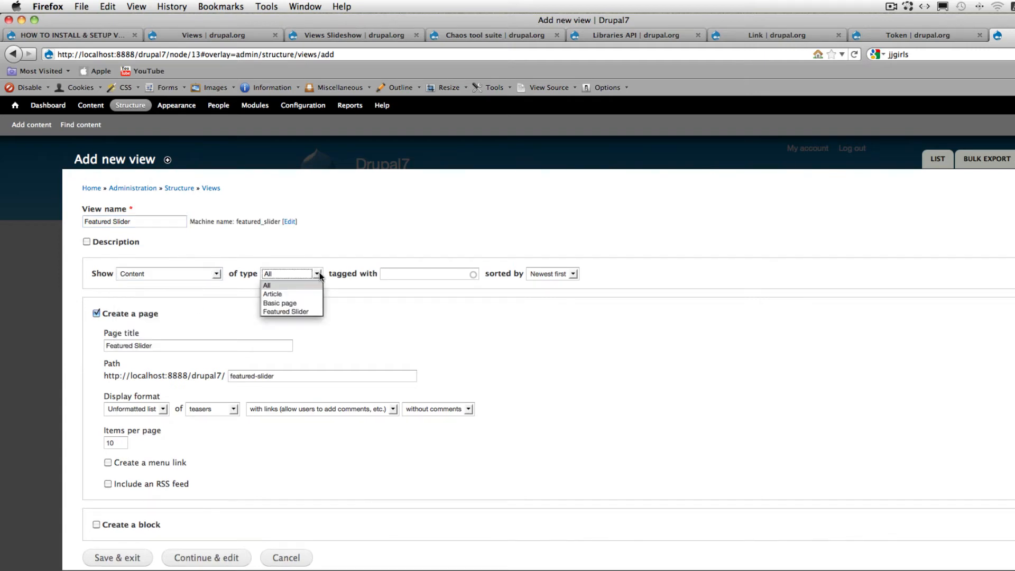
click(311, 310)
click(417, 274)
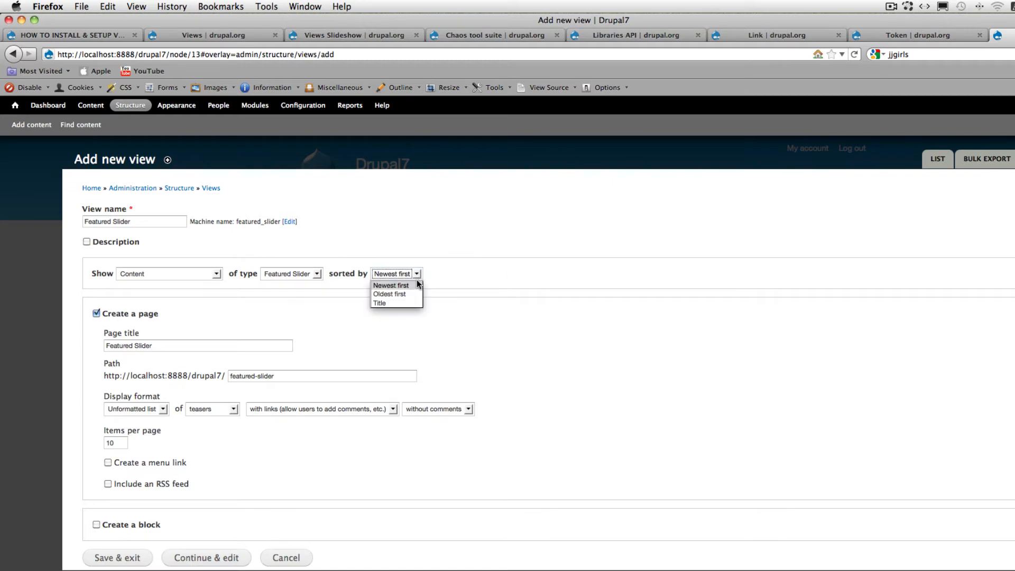
click(441, 267)
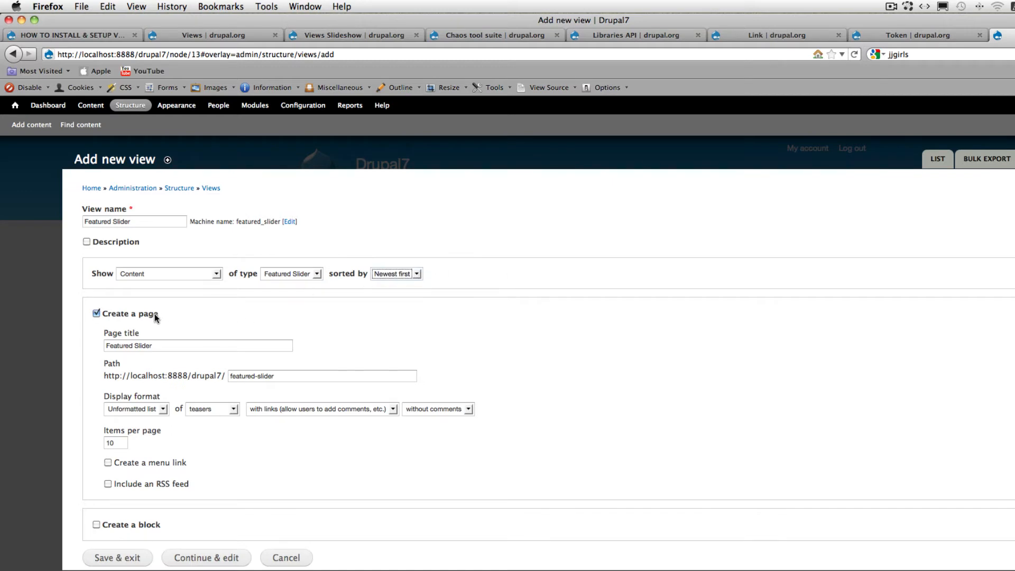
- Turn off page creation, create a block displayed as a Slideshow of fields instead, and continue to the view's edit page
click(96, 313)
click(97, 354)
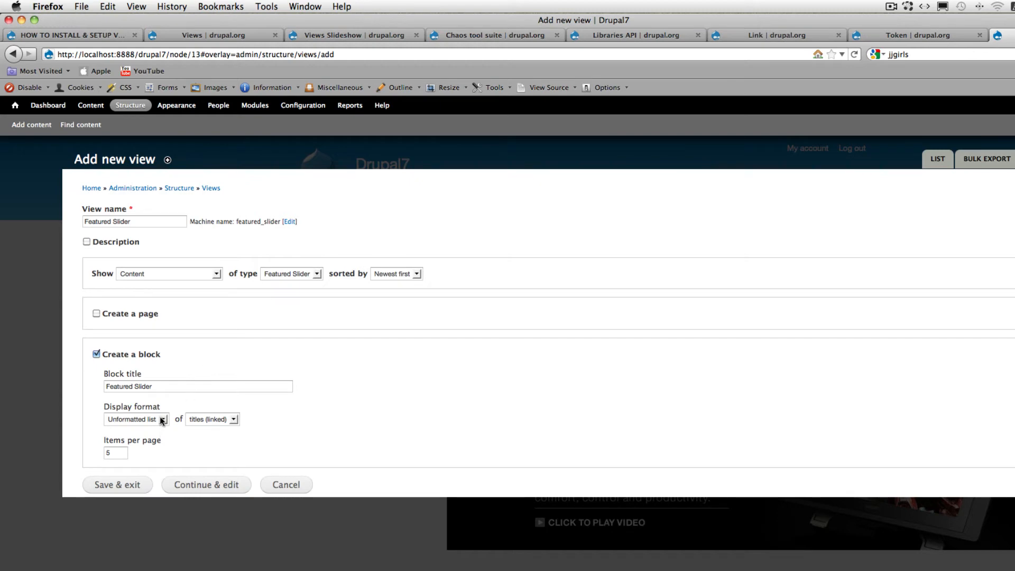
drag(110, 407, 159, 408)
click(163, 419)
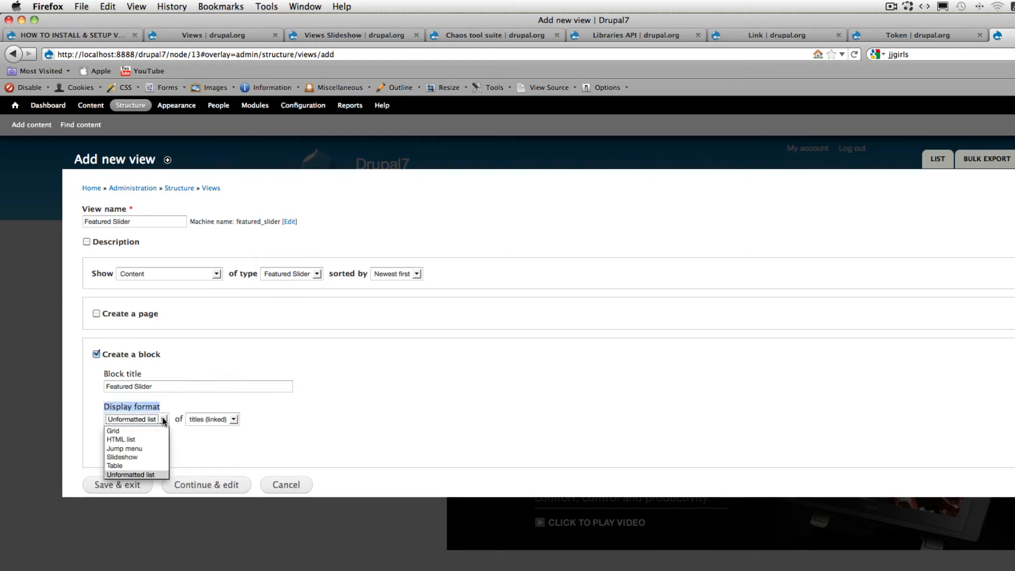
click(155, 456)
click(233, 419)
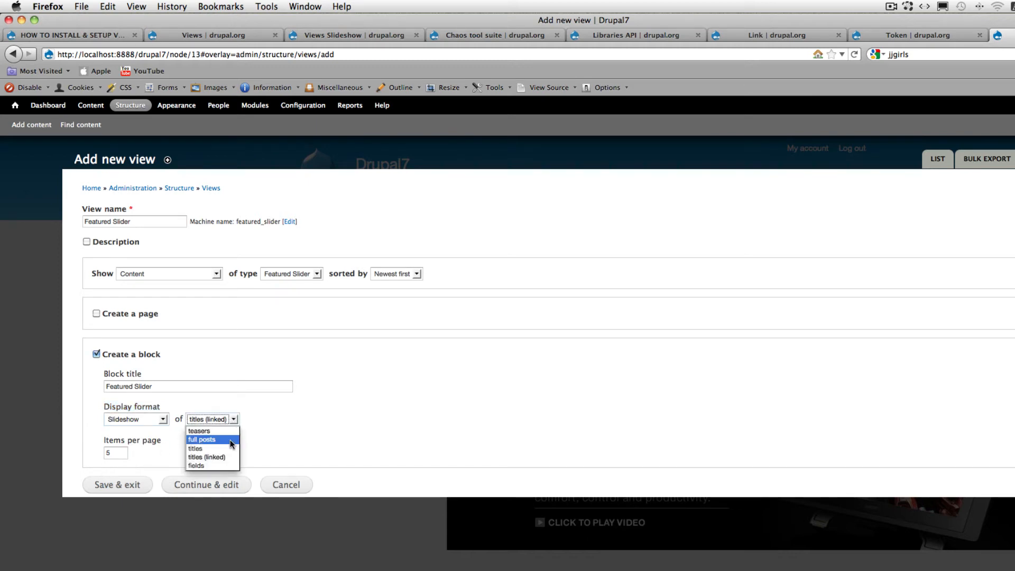
click(204, 464)
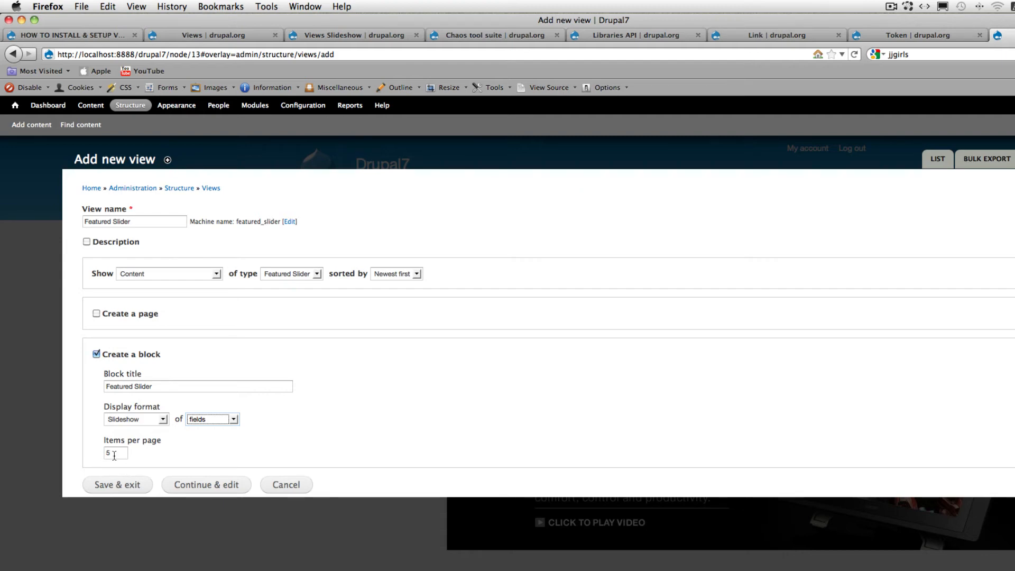
click(217, 483)
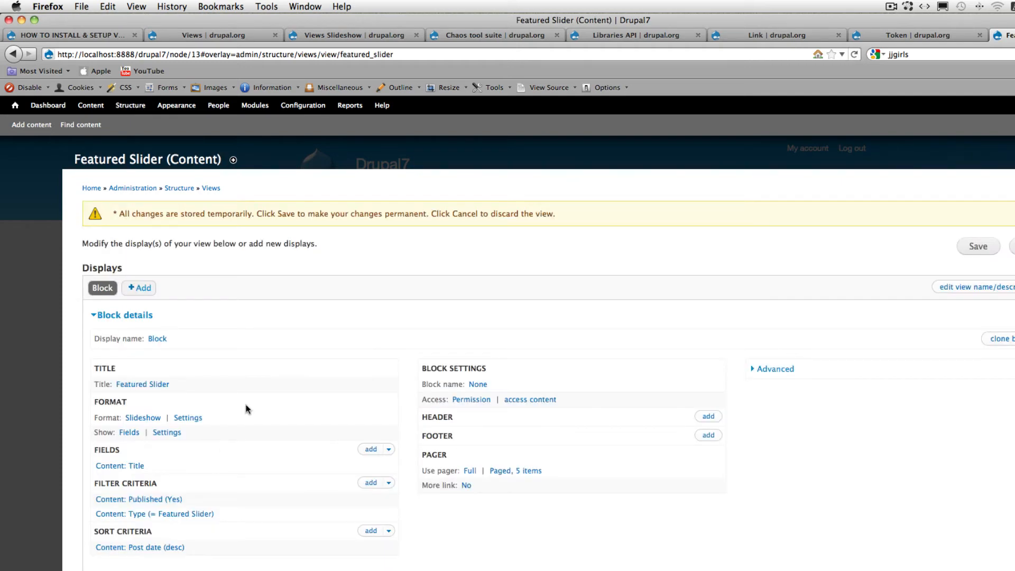
- Remove the Content: Title field from the Featured Slider view
scroll(358, 362, down, 3)
scroll(357, 363, down, 1)
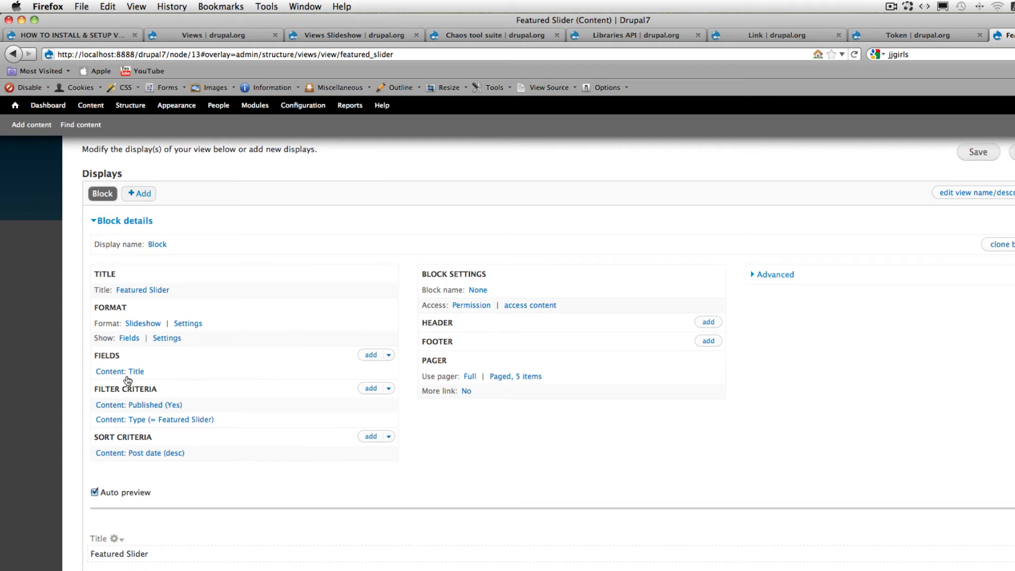
click(98, 372)
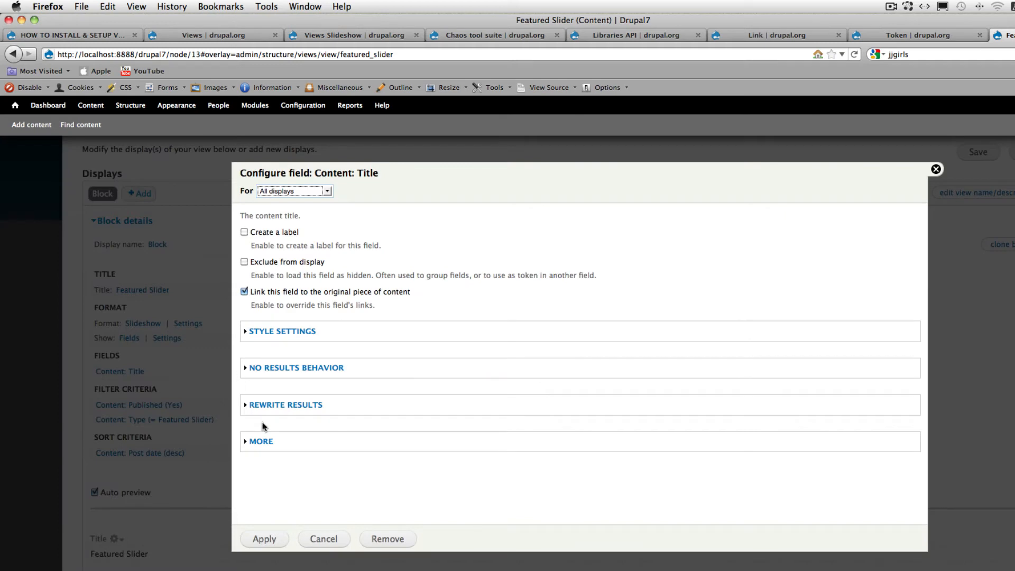
click(388, 540)
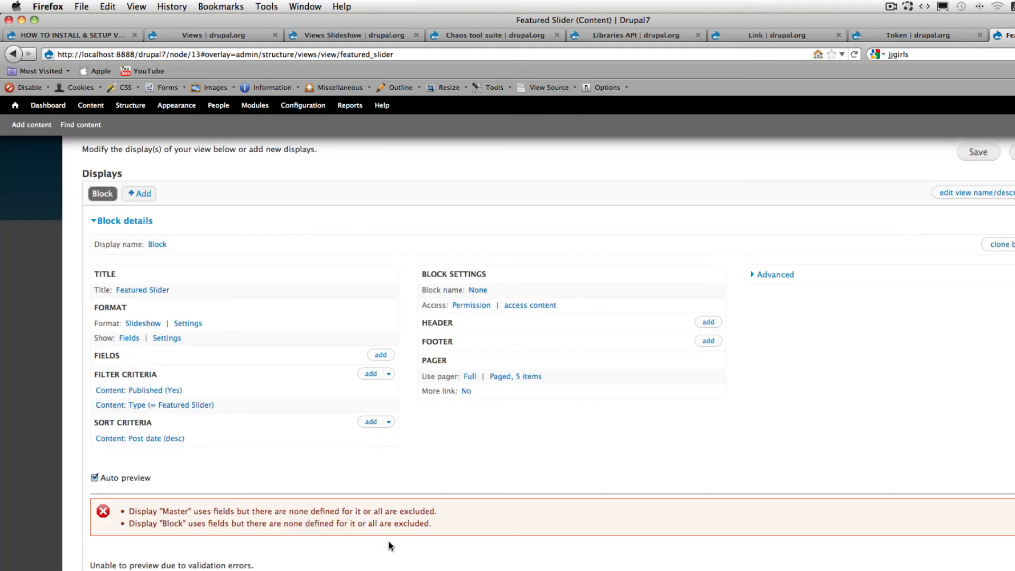
click(380, 354)
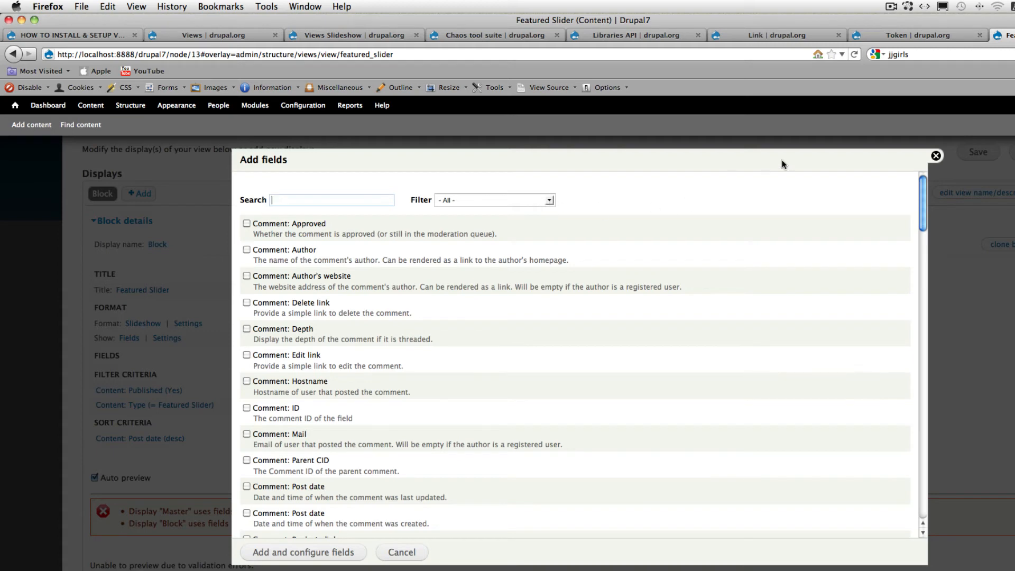
click(549, 201)
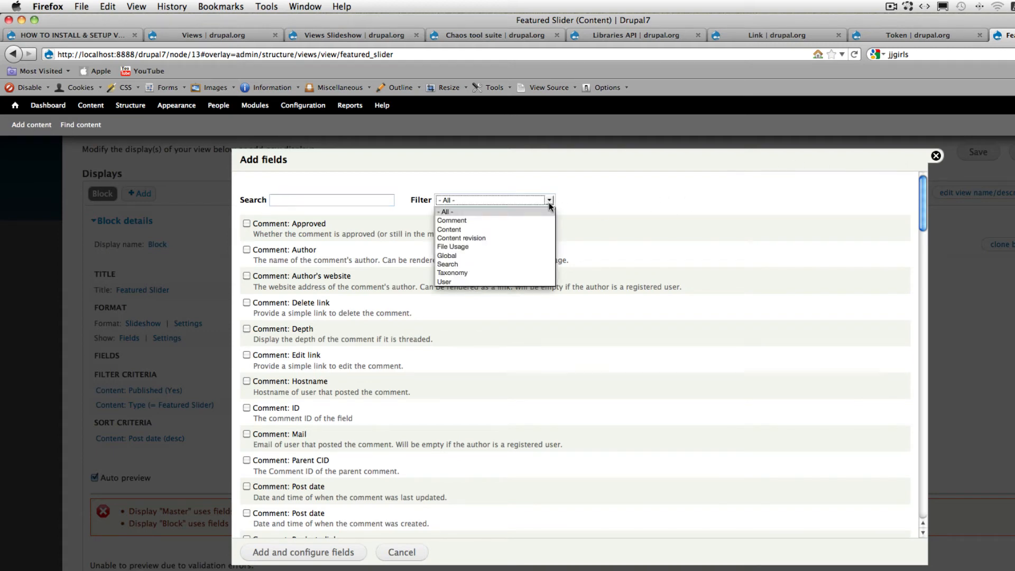
click(526, 229)
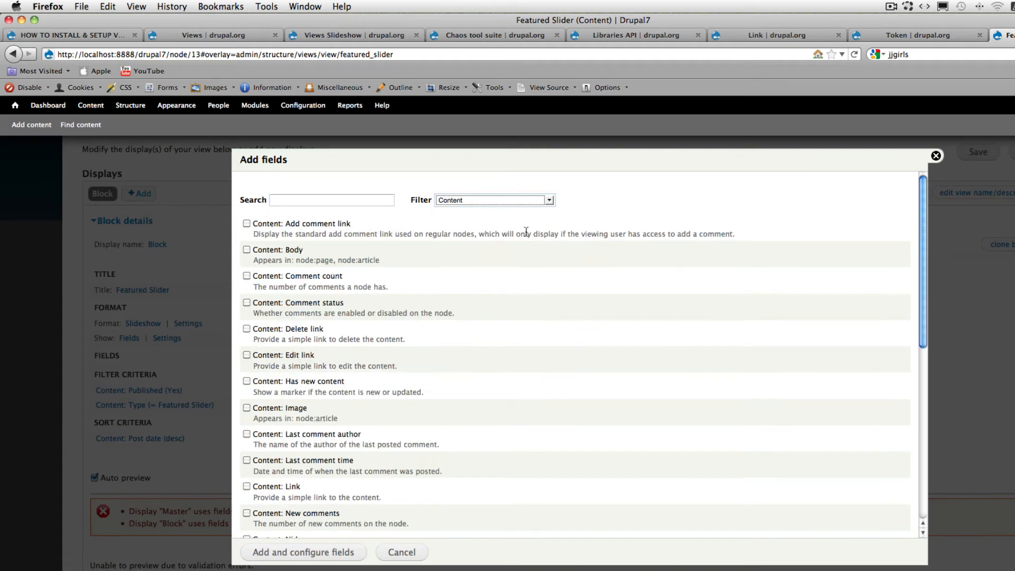
scroll(526, 233, down, 8)
scroll(525, 230, down, 2)
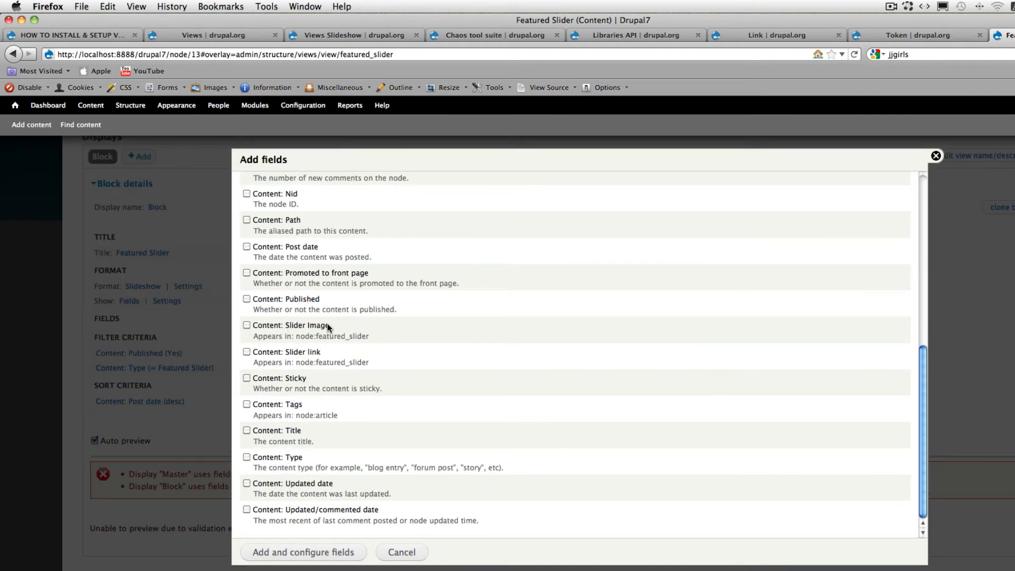
click(246, 325)
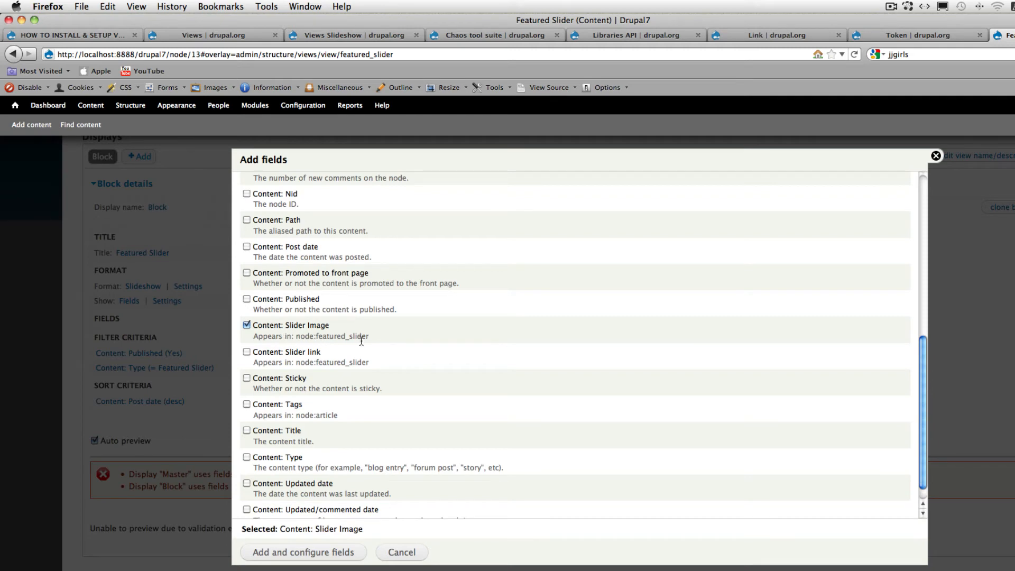
drag(316, 339, 366, 341)
drag(372, 339, 371, 337)
click(323, 552)
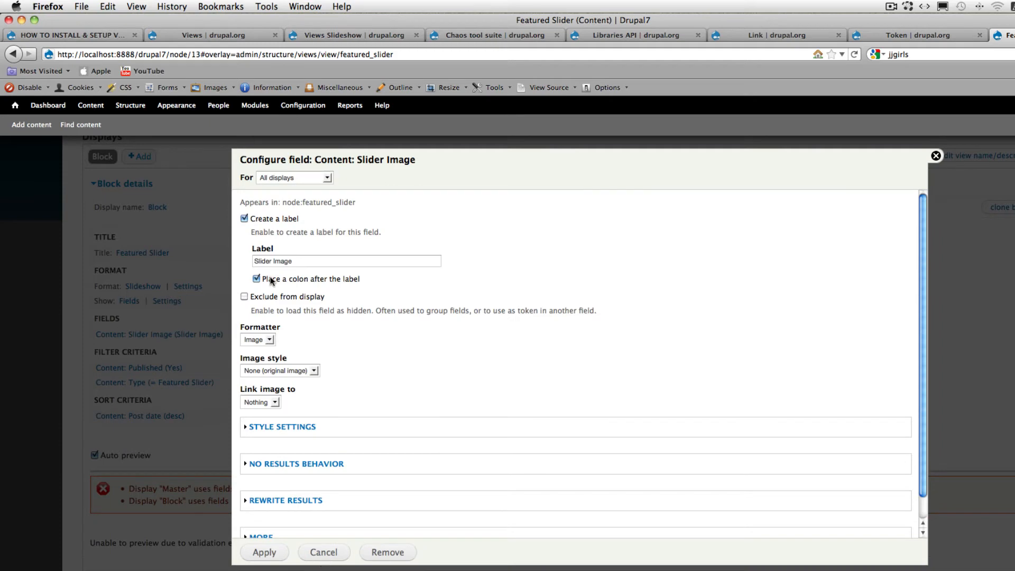
click(244, 219)
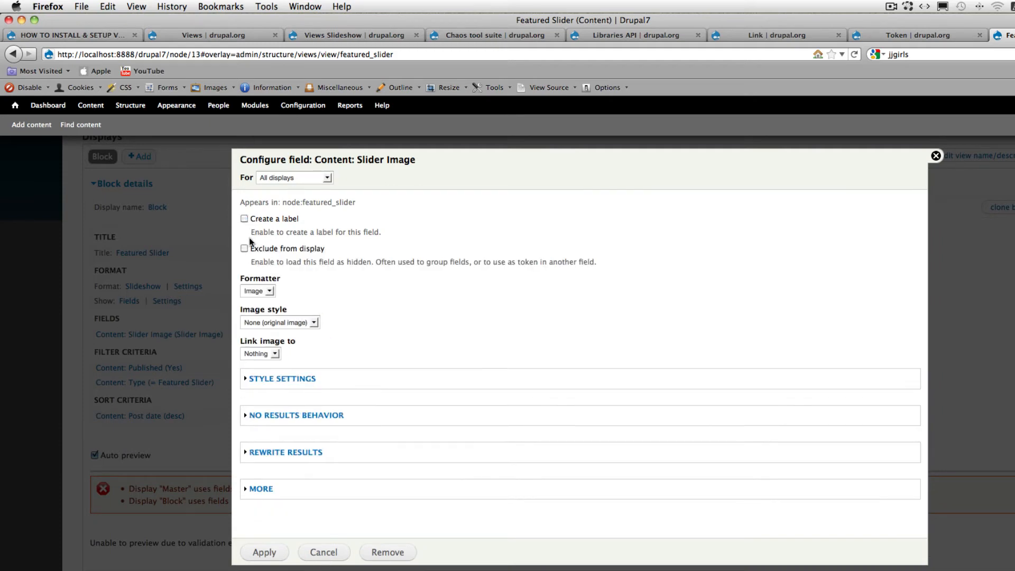
click(378, 553)
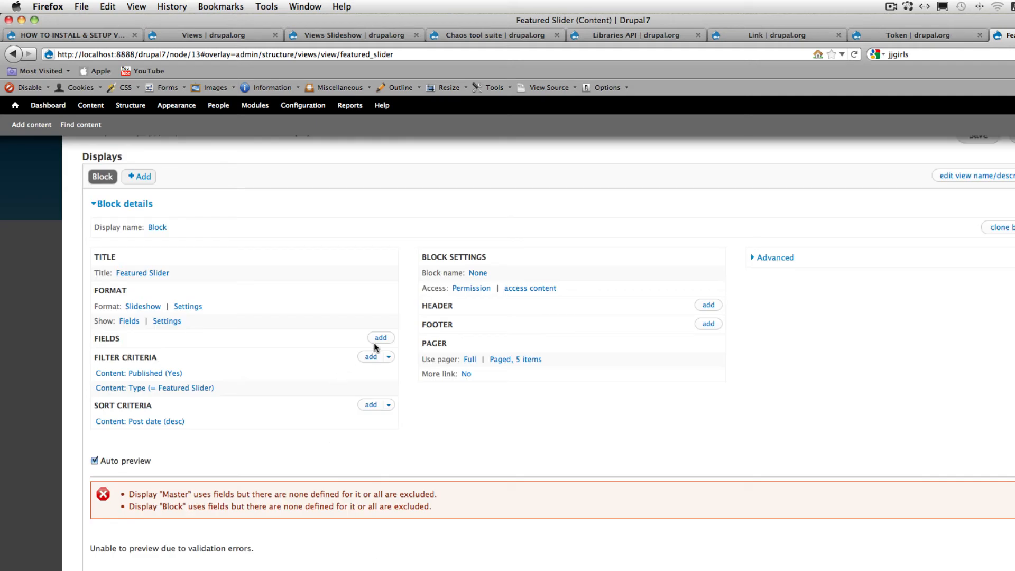
- Add the Content: Slider link field to the view without a label and exclude it from display
click(380, 338)
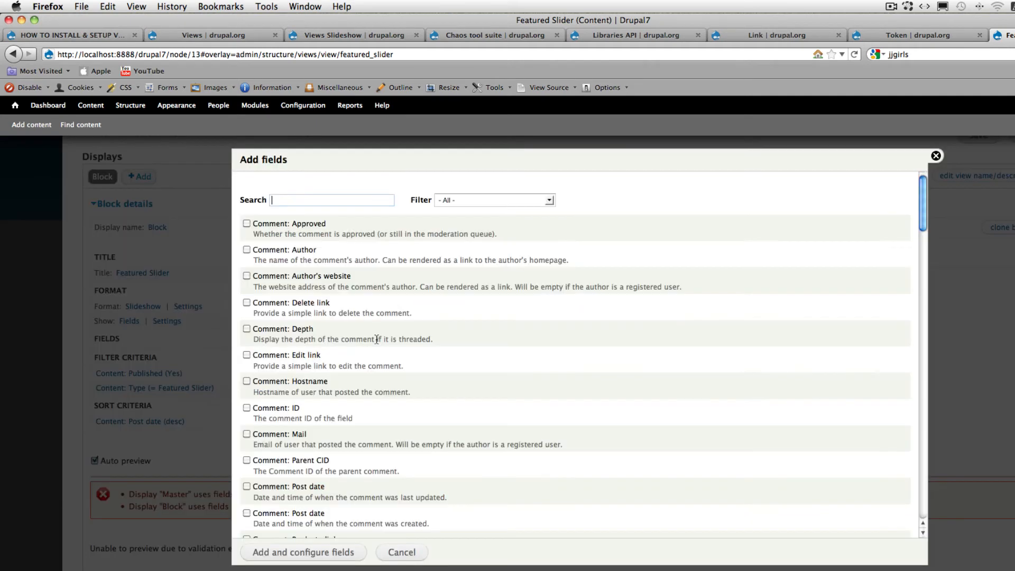
click(547, 201)
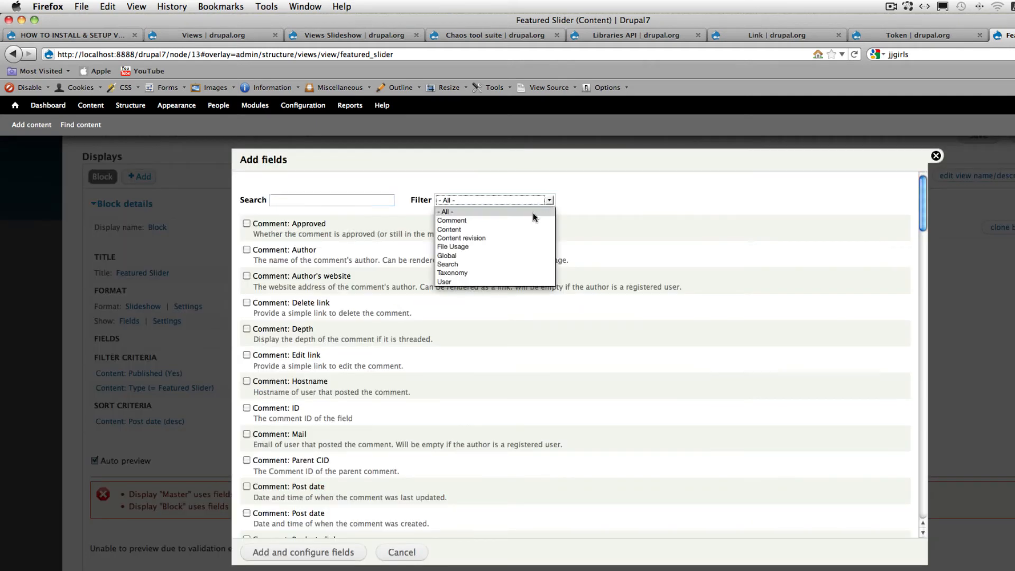
click(521, 230)
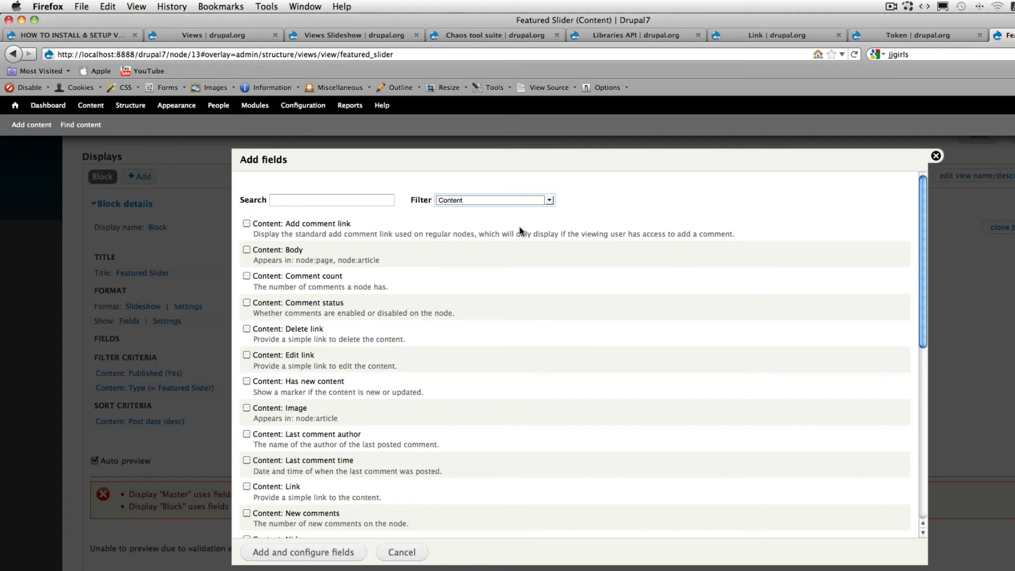
scroll(520, 230, down, 10)
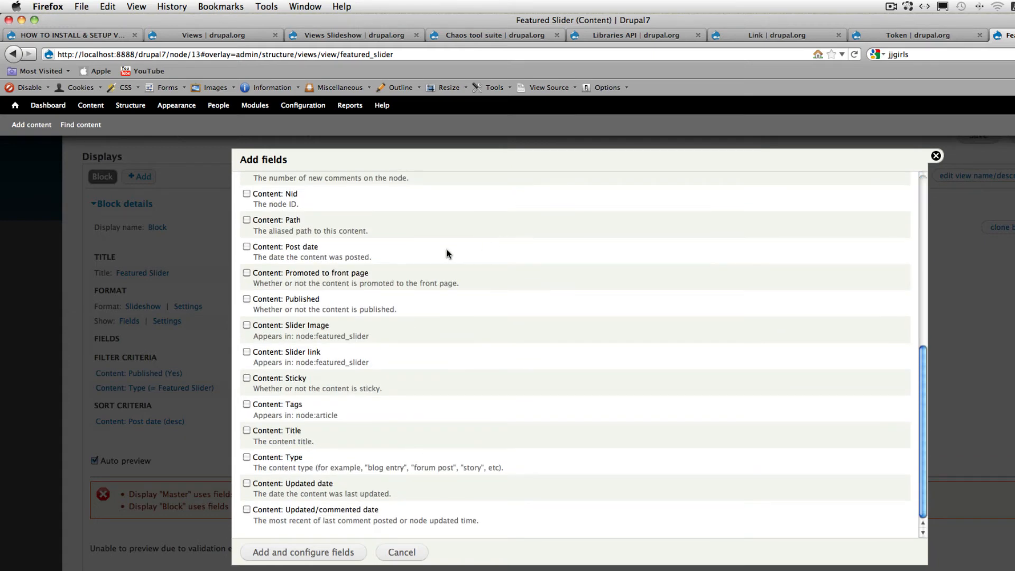
click(245, 353)
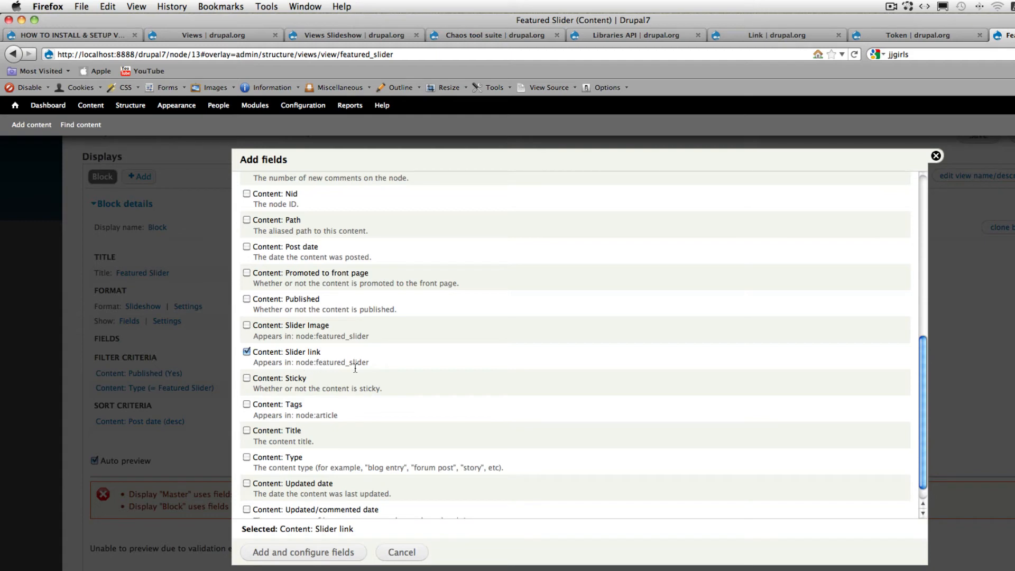
click(284, 555)
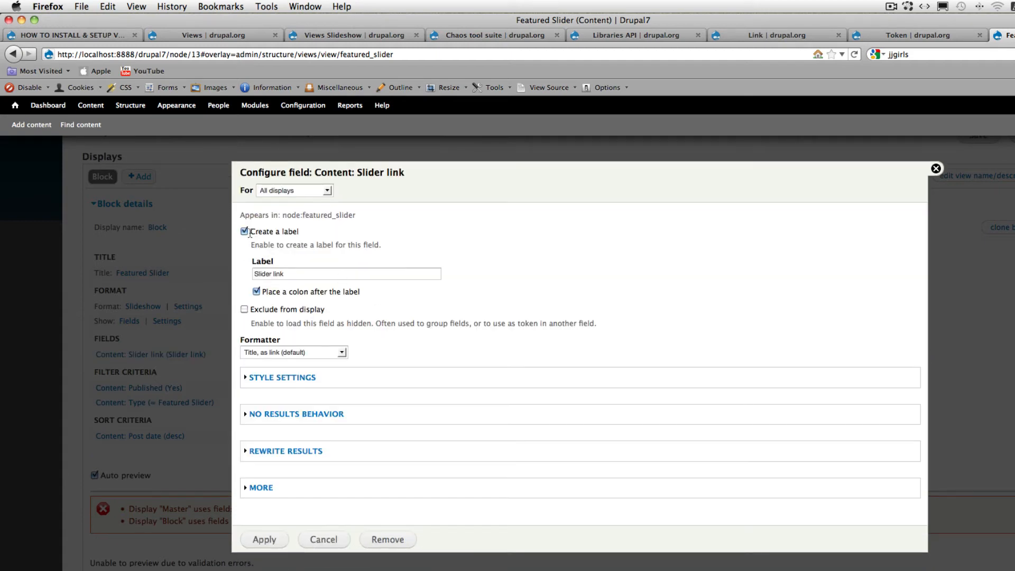
click(244, 231)
click(244, 261)
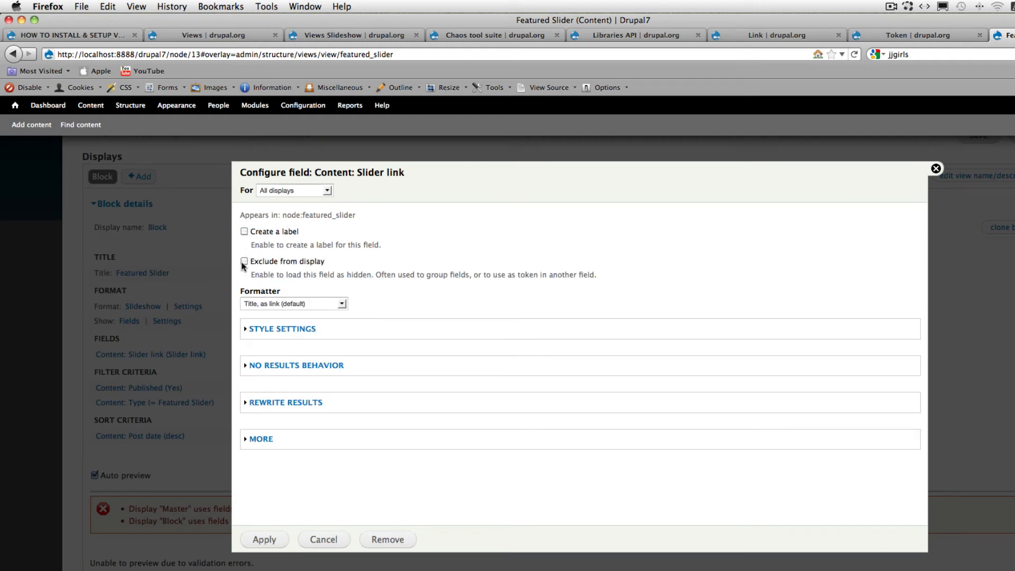
click(265, 539)
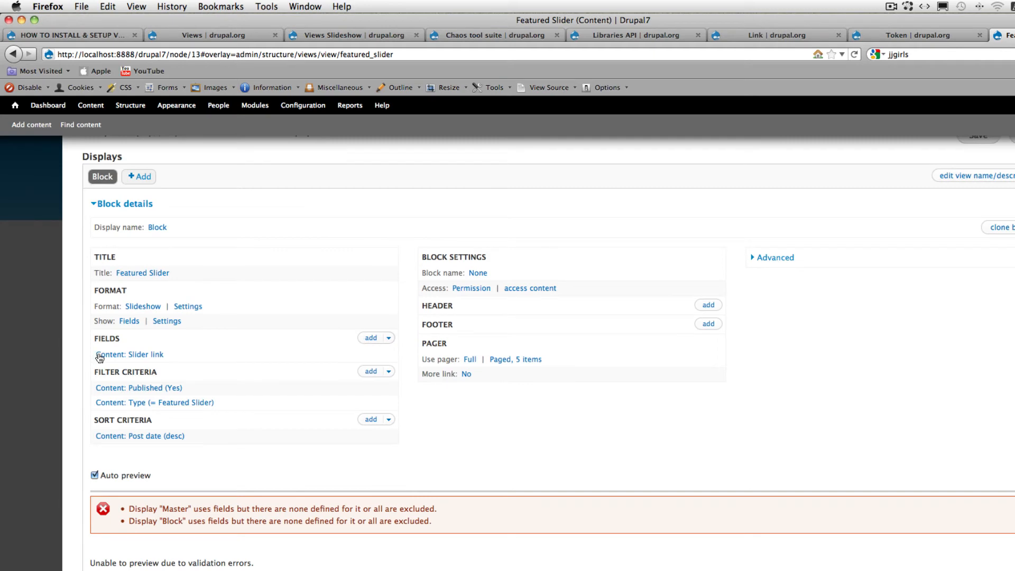
- Add the Content: Slider Image field to the view without a label and set its image style to full_size
click(370, 338)
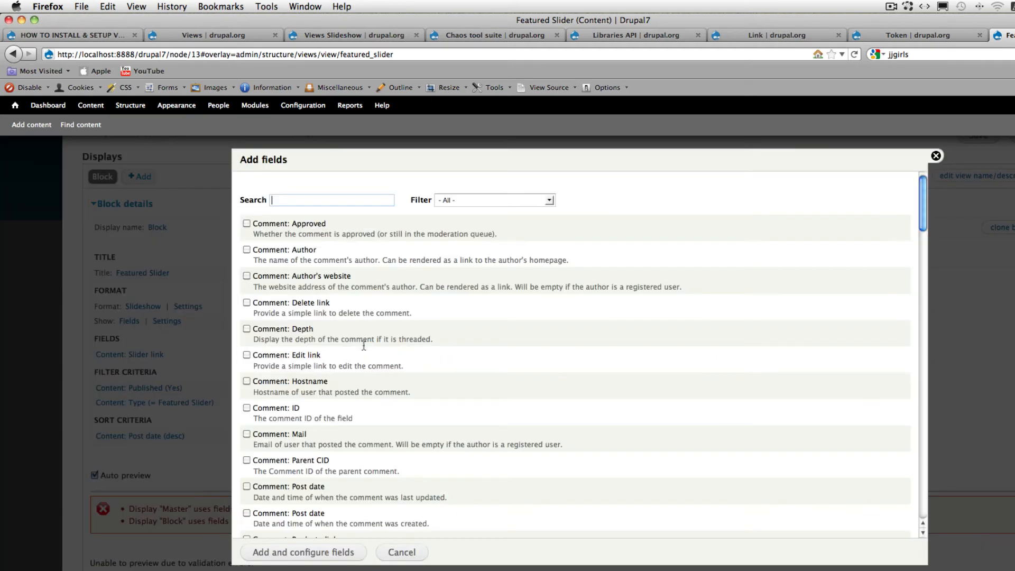
click(543, 198)
click(526, 229)
scroll(536, 224, down, 10)
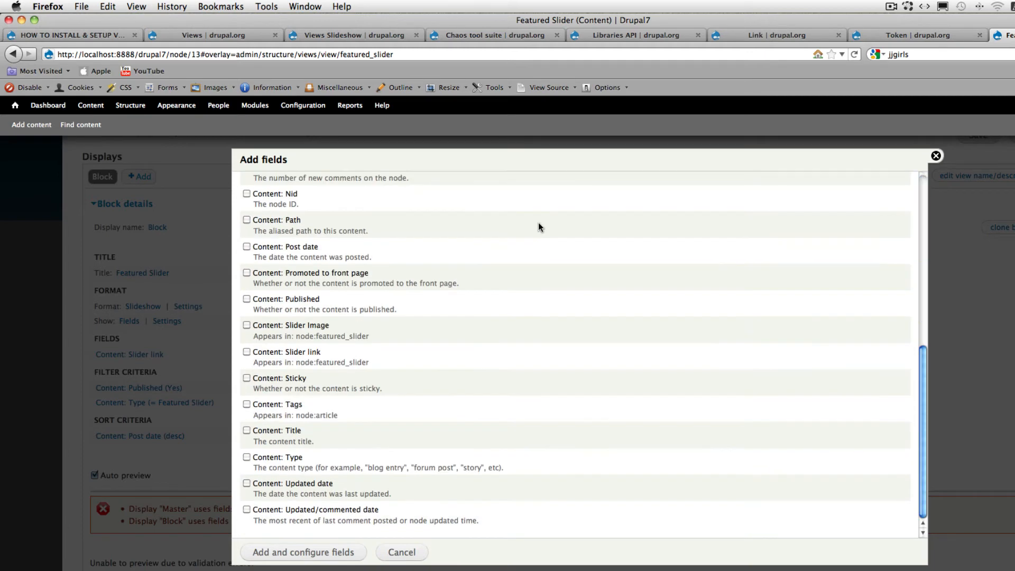
click(246, 325)
click(312, 552)
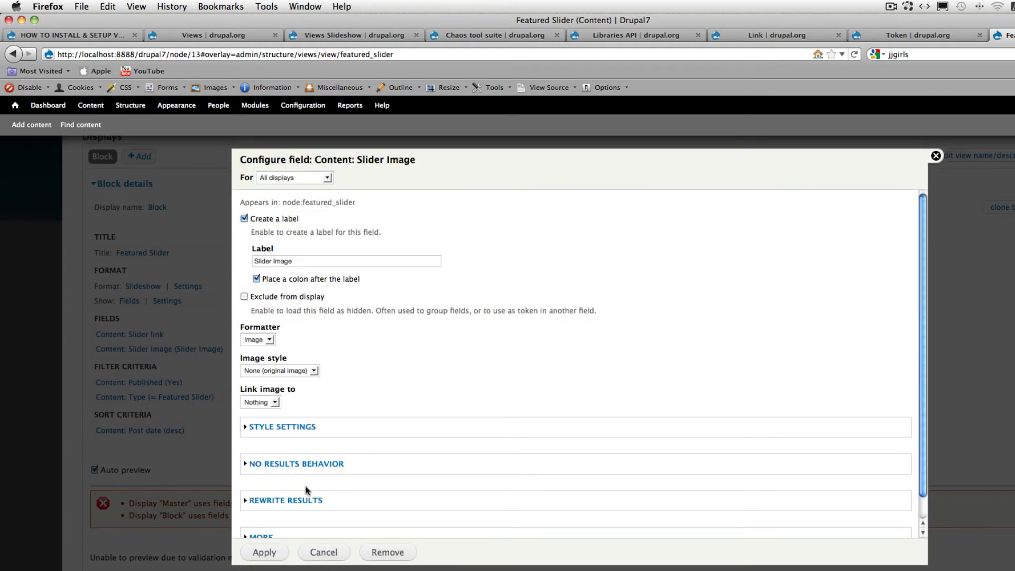
click(244, 219)
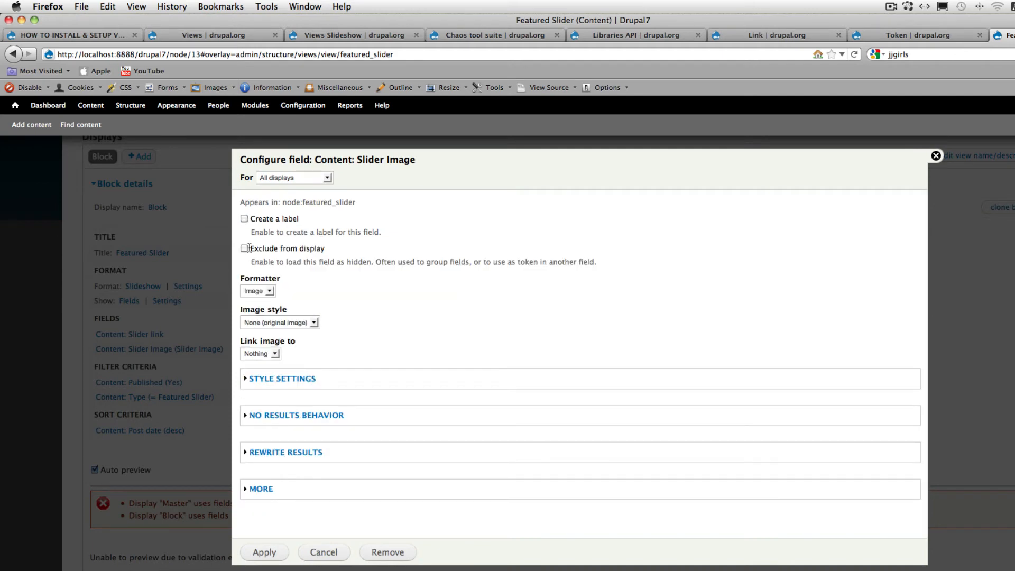
click(309, 322)
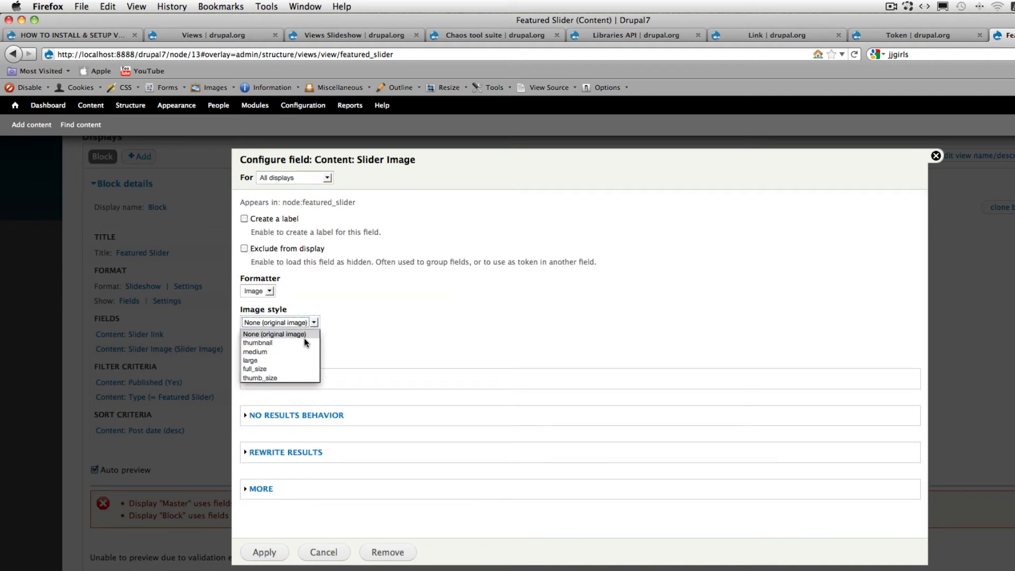
click(289, 368)
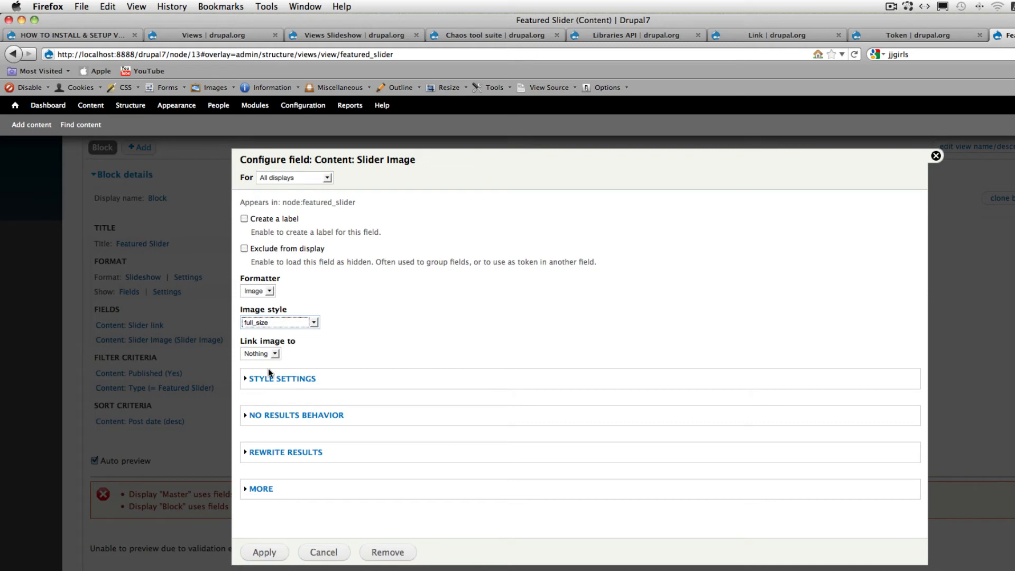
- In the Slider Image field's rewrite settings, enable outputting the field as a link
click(267, 453)
scroll(404, 423, down, 5)
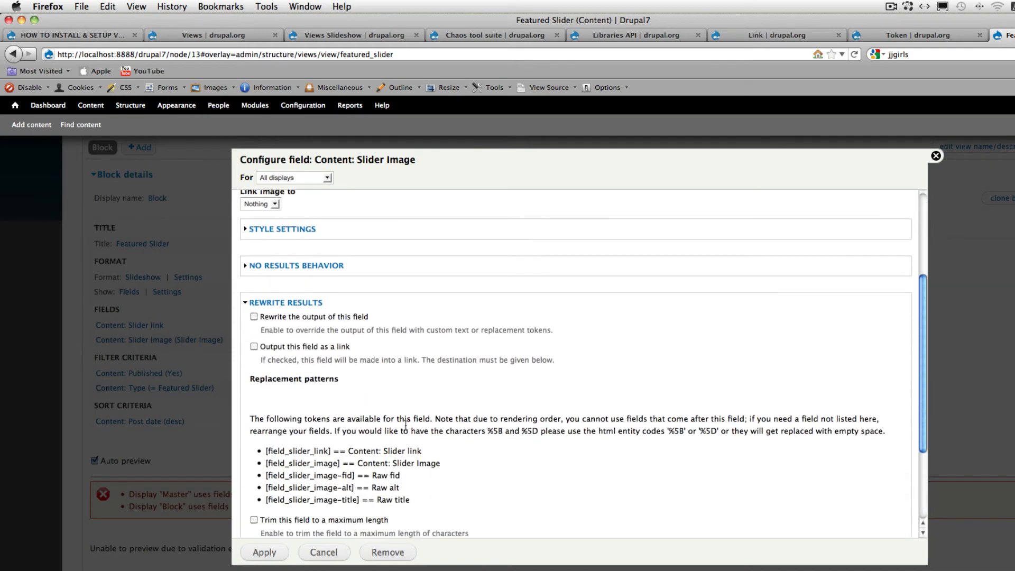
scroll(406, 425, down, 1)
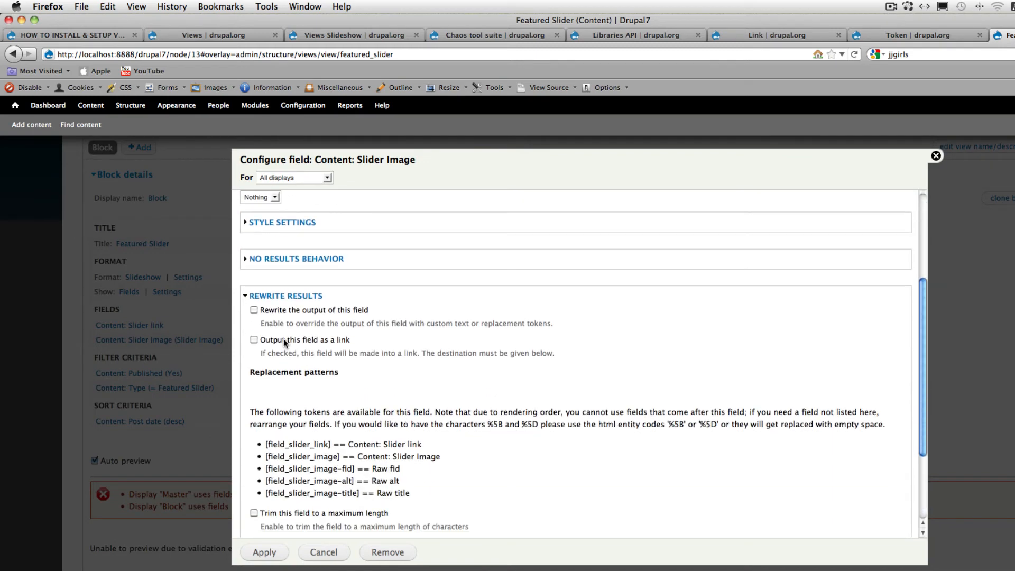
click(255, 339)
scroll(303, 326, down, 2)
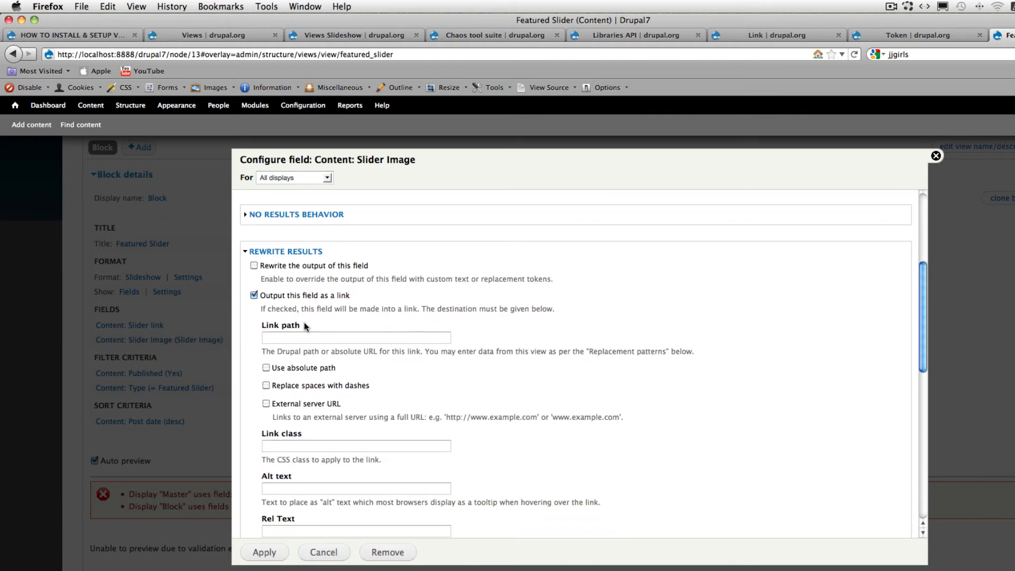
- Copy the [field_slider_link] replacement token into the Slider Image field's link path and apply the field settings
scroll(421, 373, down, 14)
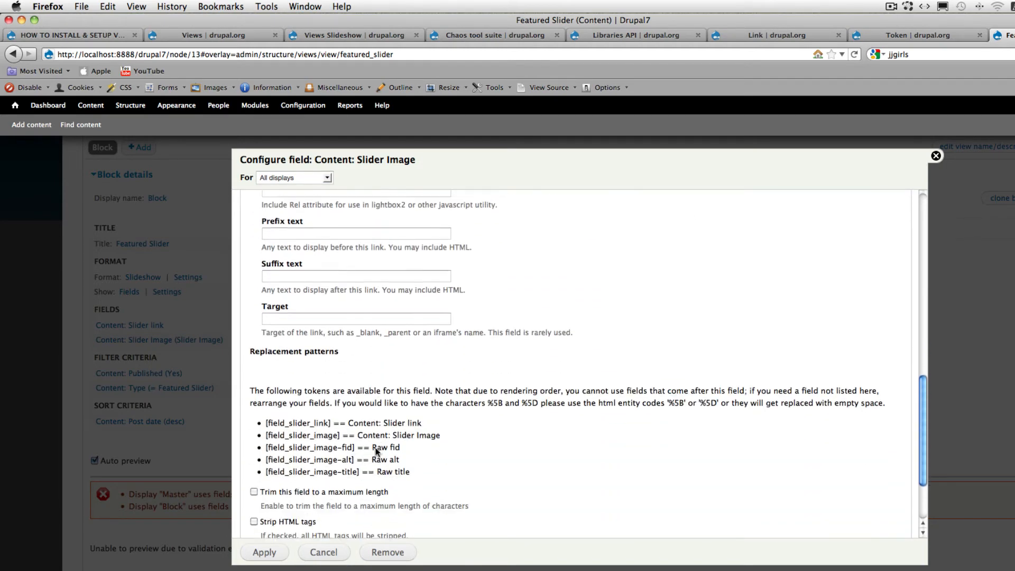
scroll(375, 447, down, 1)
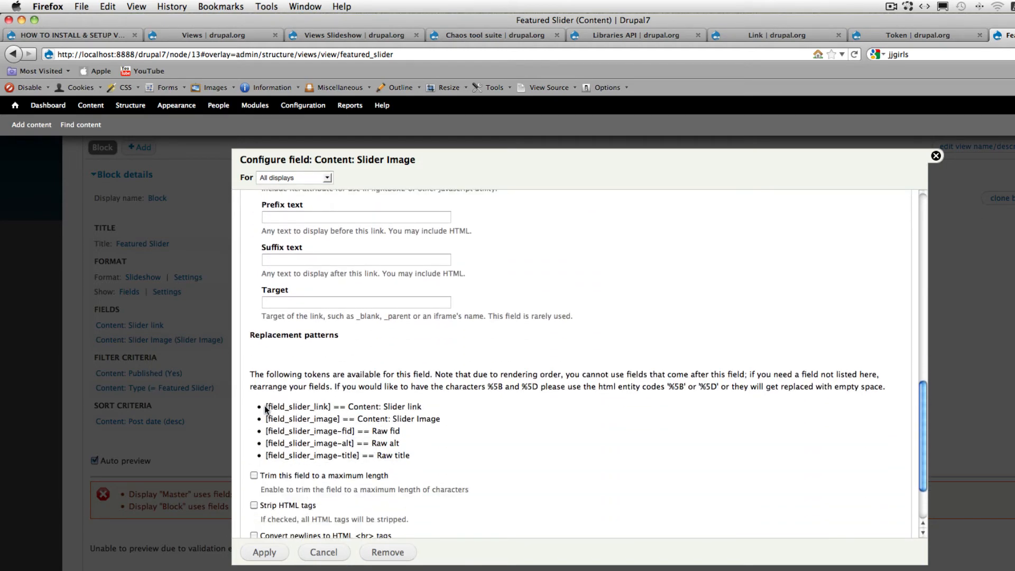
drag(266, 408, 333, 411)
key(super+c)
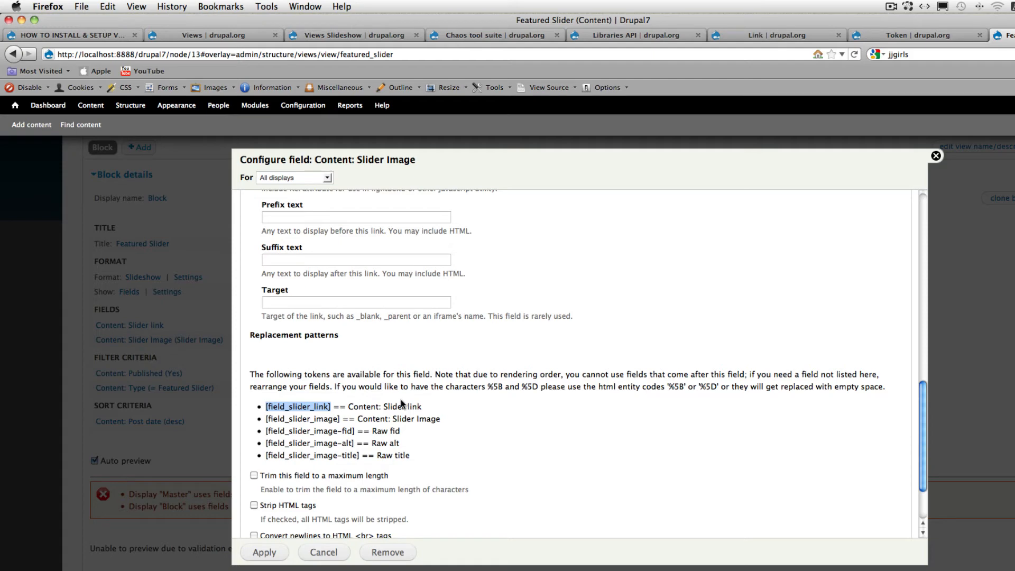
scroll(400, 398, up, 10)
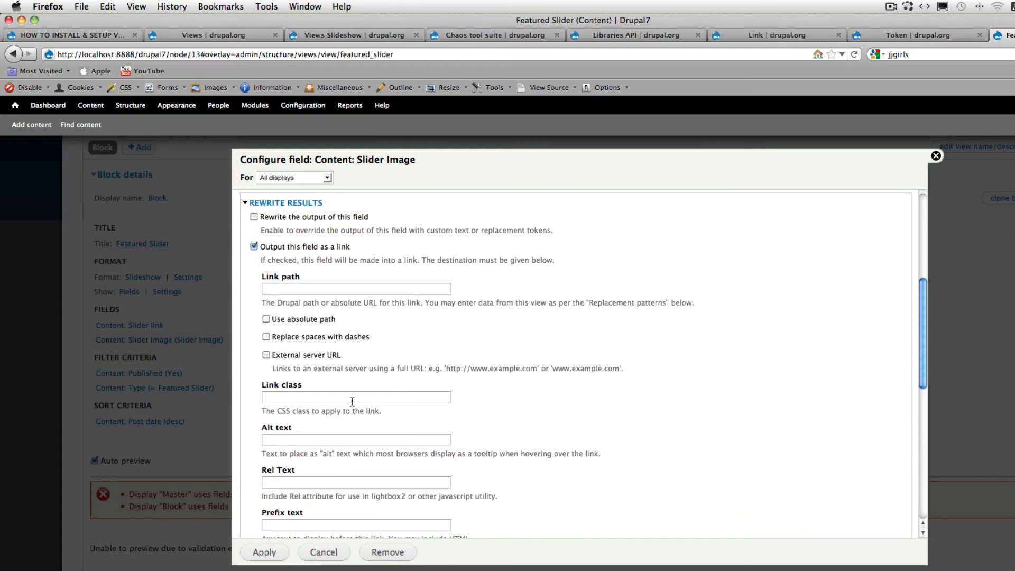
click(298, 290)
key(super+v)
scroll(392, 303, down, 10)
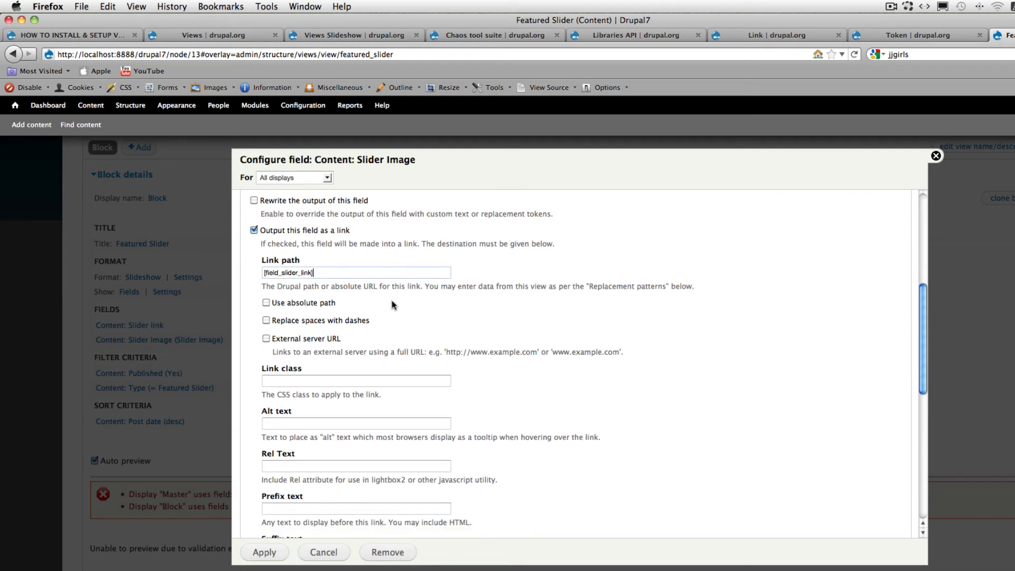
click(269, 555)
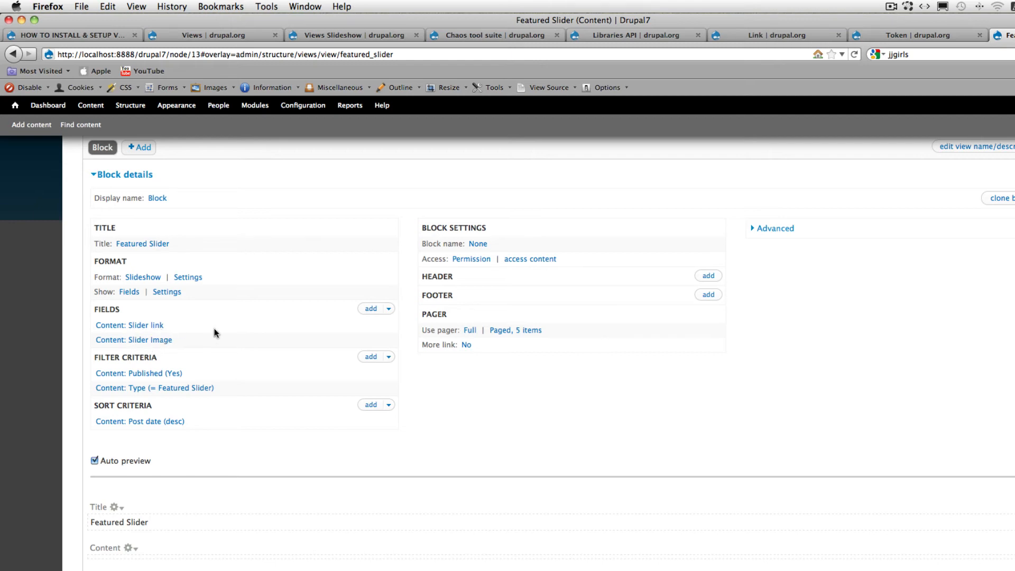
- Filter the available fields to Content and add a second Content: Slider Image field to the view
click(377, 311)
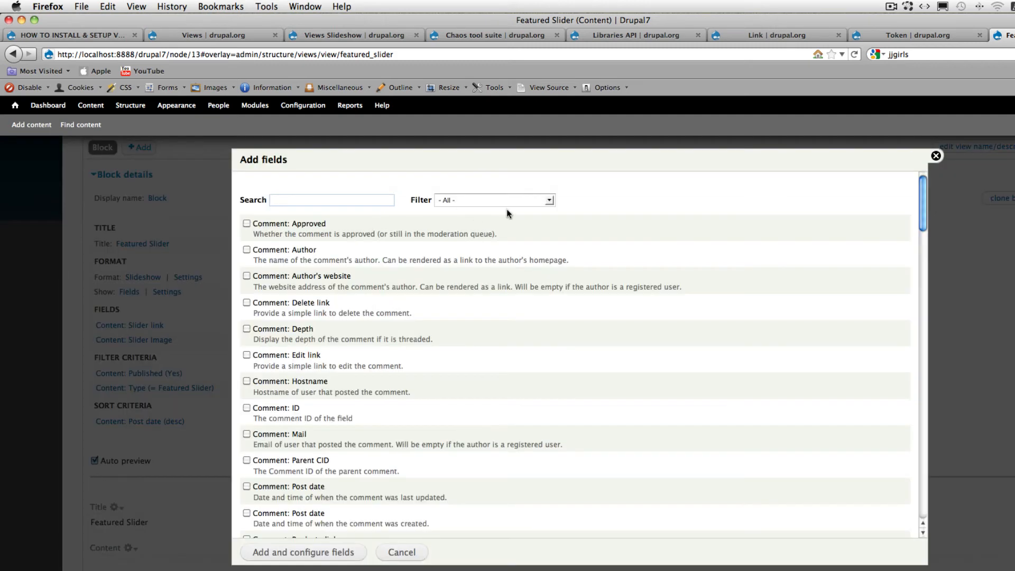
click(549, 201)
click(540, 229)
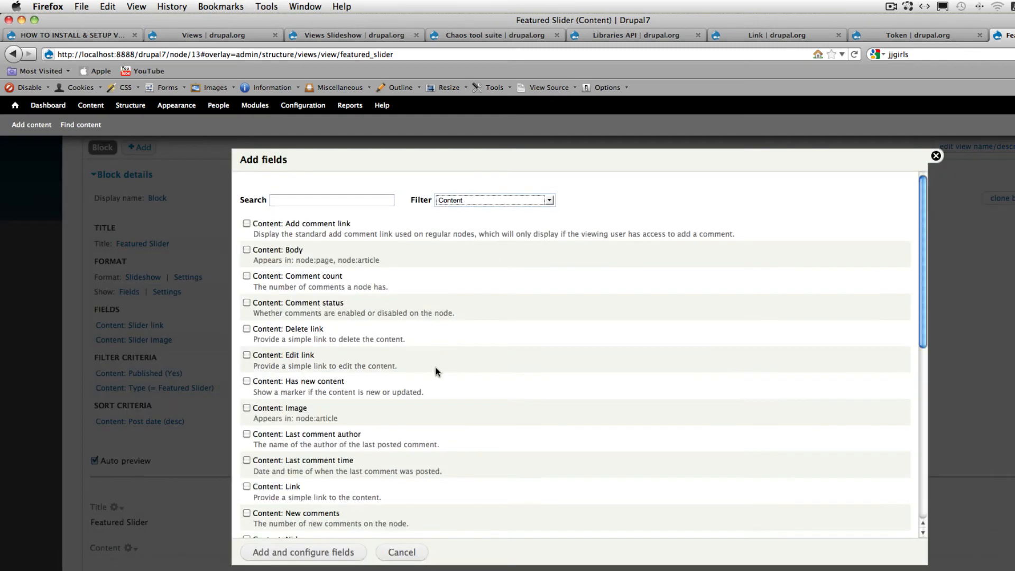
scroll(439, 359, down, 10)
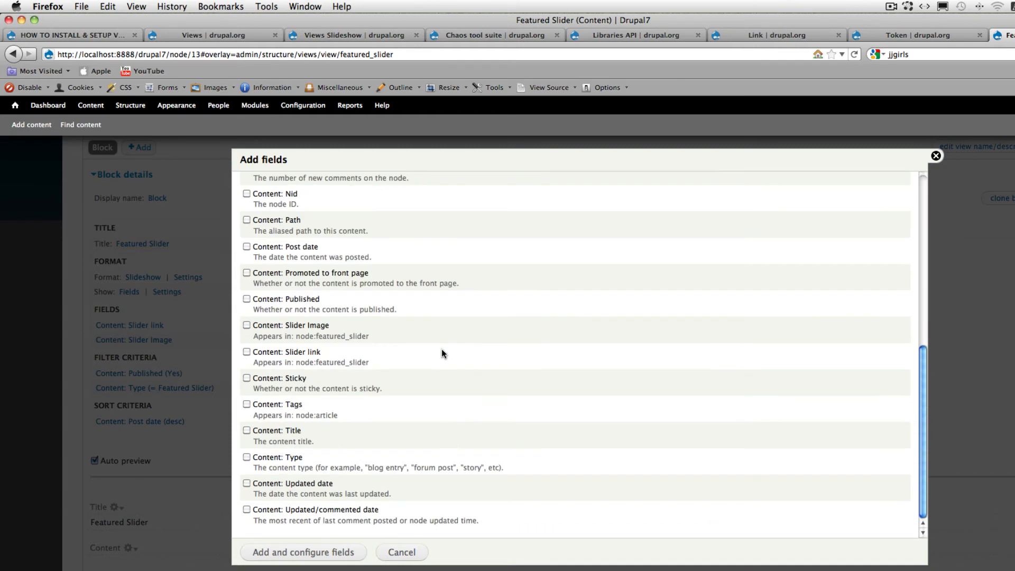
click(247, 325)
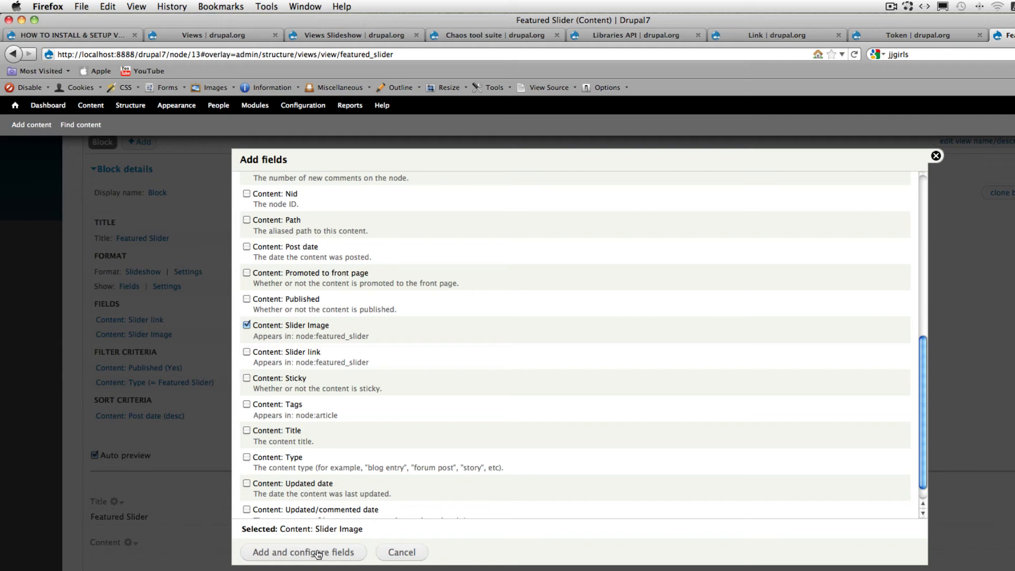
click(317, 553)
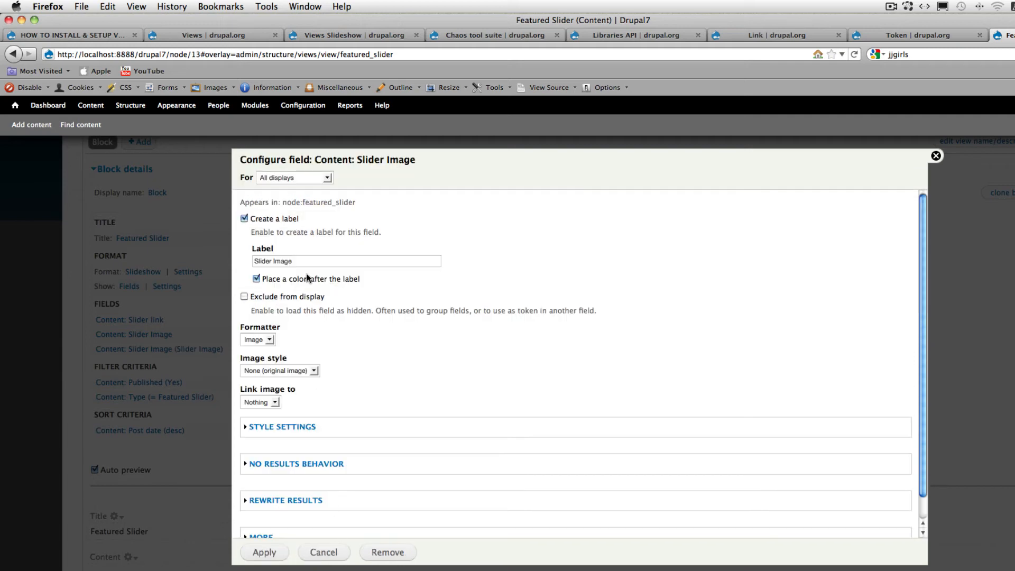
- Remove the second Slider Image field's label and set its image style to thumb_size
click(245, 218)
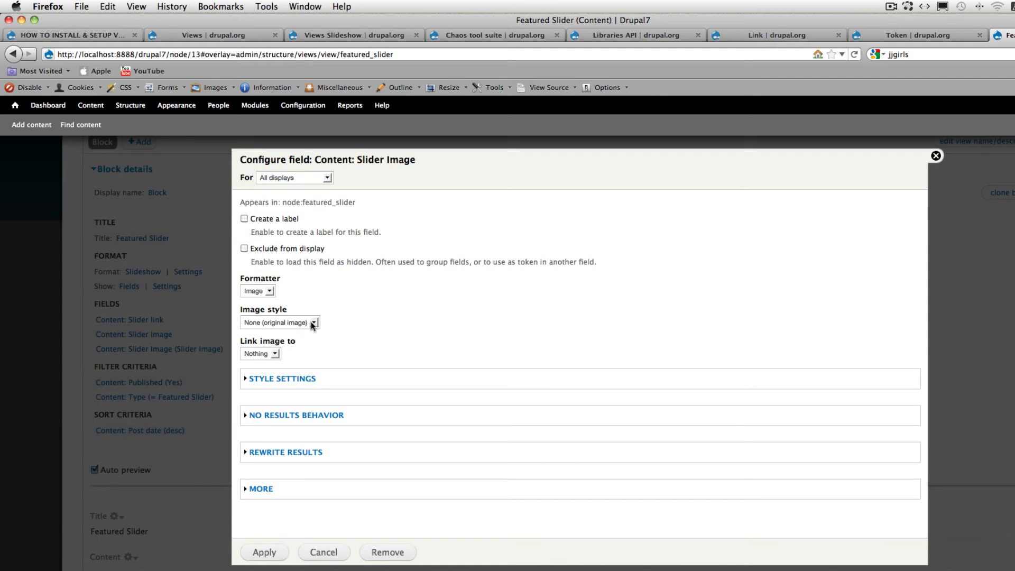
click(313, 323)
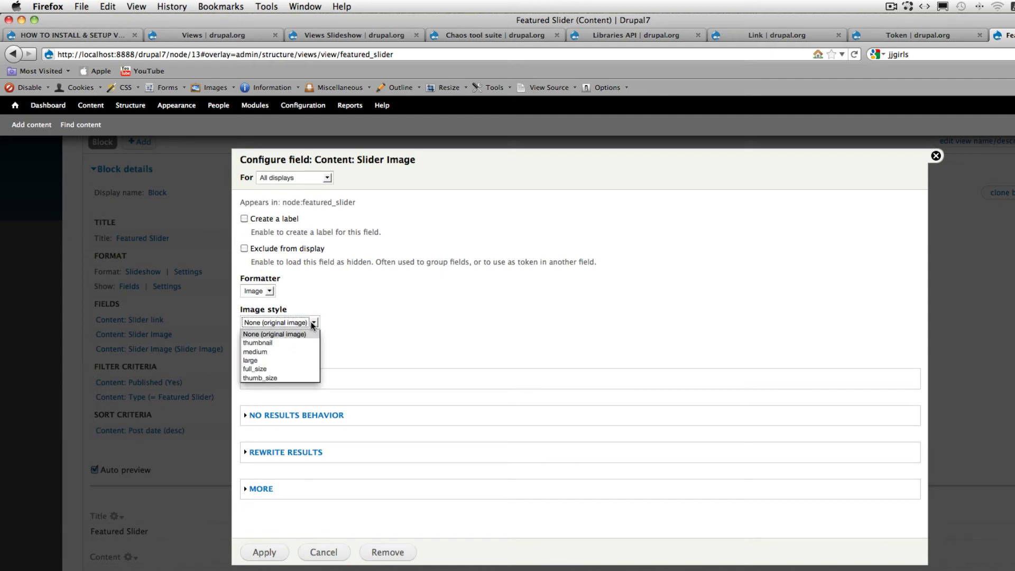
click(277, 377)
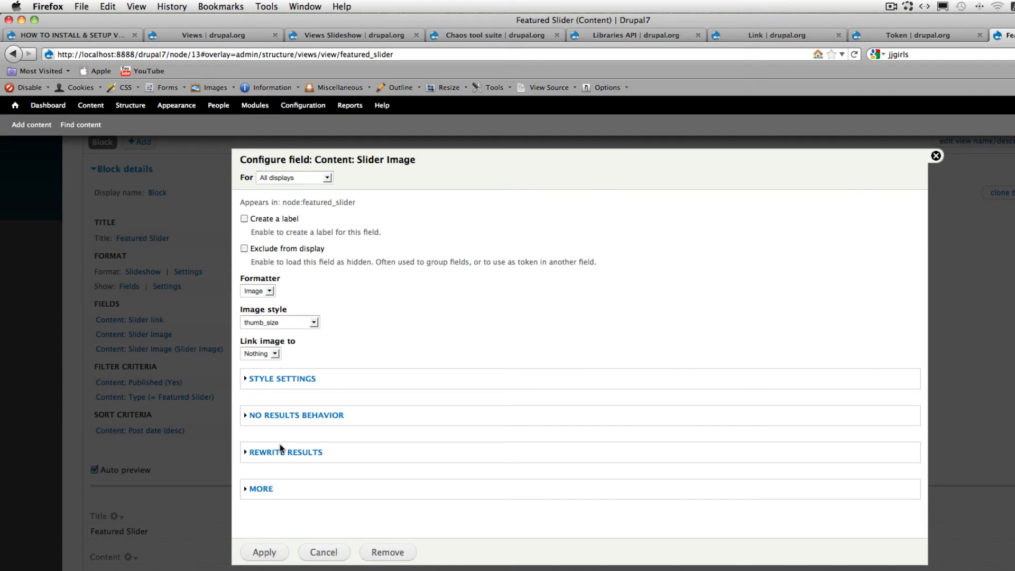
- Output the second Slider Image field as a link, with Content: Link as its link path
click(296, 452)
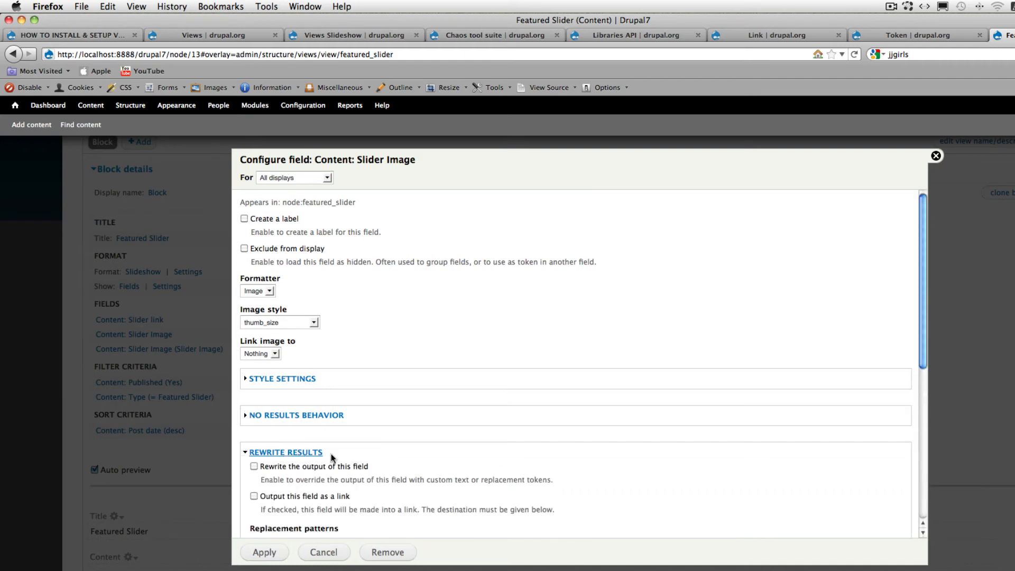
scroll(352, 453, down, 5)
scroll(268, 285, up, 2)
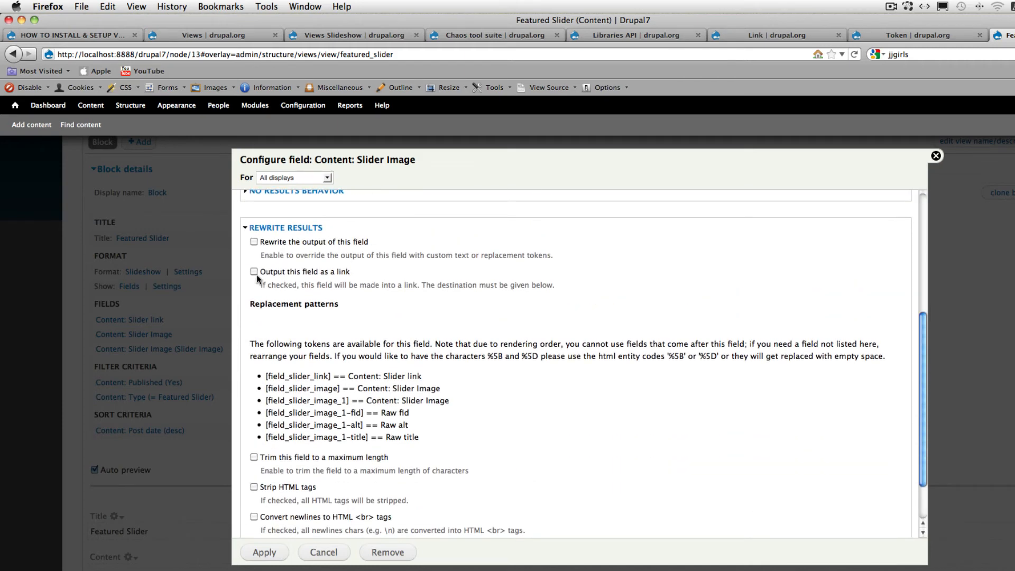
click(254, 272)
click(274, 314)
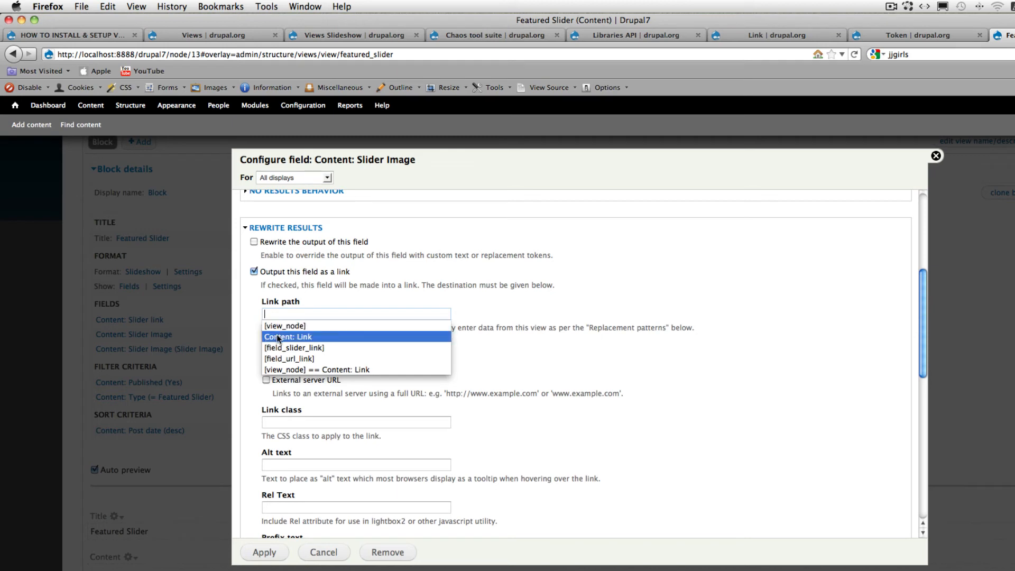
click(277, 337)
- Replace the second Slider Image field's link path with the [field_slider_link] token and apply the field settings
scroll(608, 326, down, 3)
scroll(606, 326, down, 5)
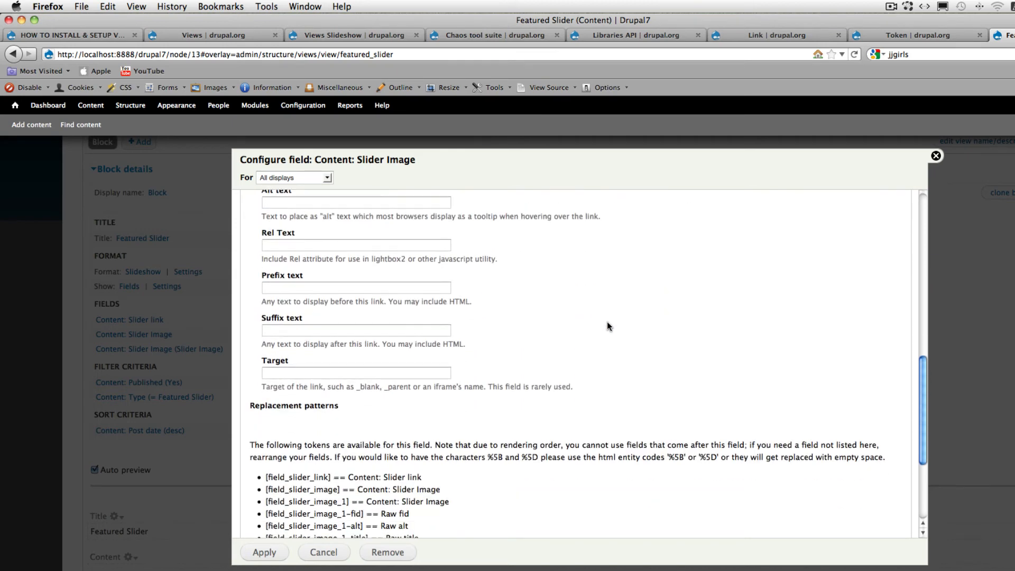
drag(259, 321, 330, 324)
key(super+c)
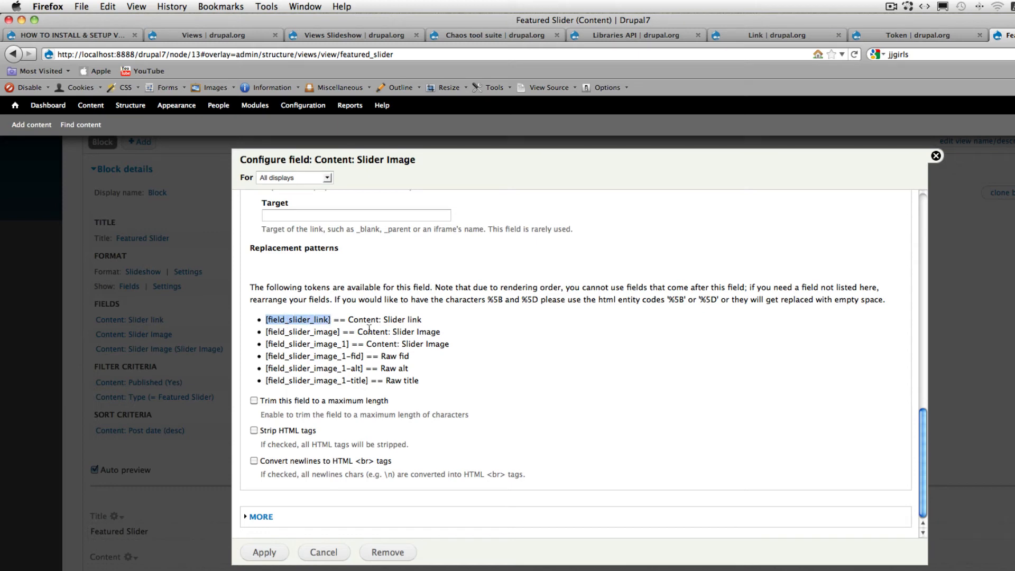
scroll(369, 328, up, 5)
scroll(369, 327, up, 2)
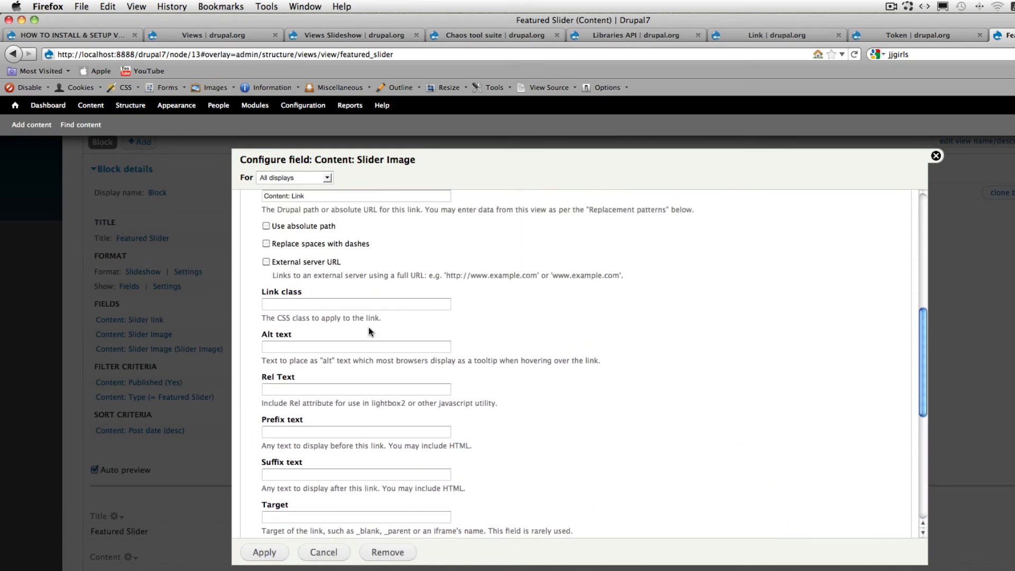
drag(305, 233, 264, 233)
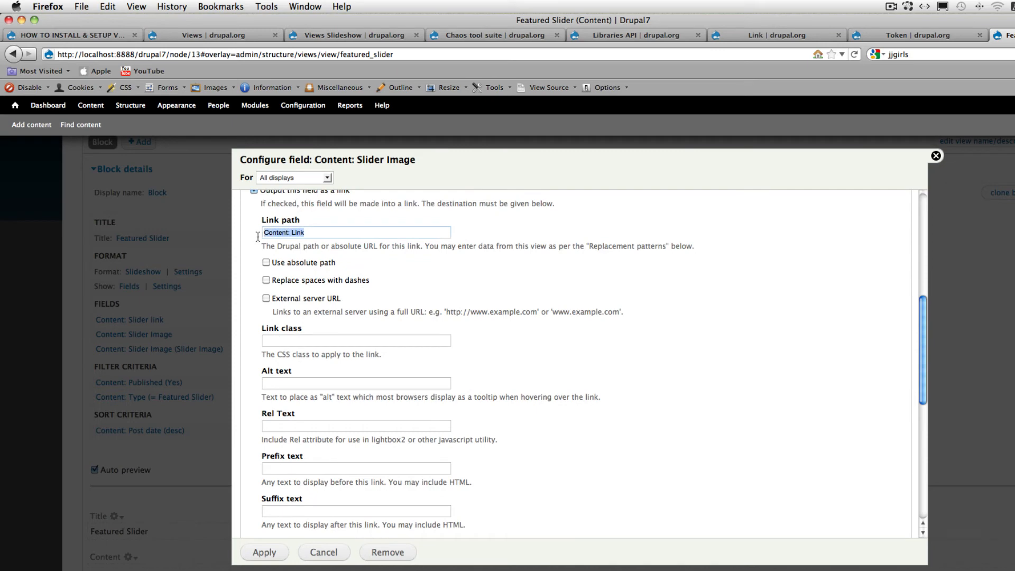
key(super+v)
click(361, 243)
scroll(447, 237, down, 6)
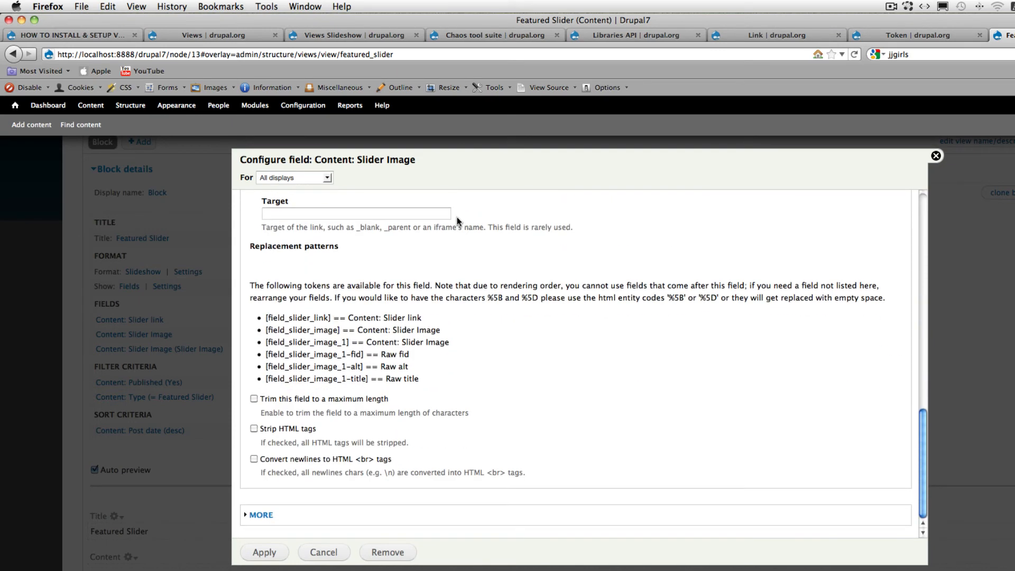
click(267, 557)
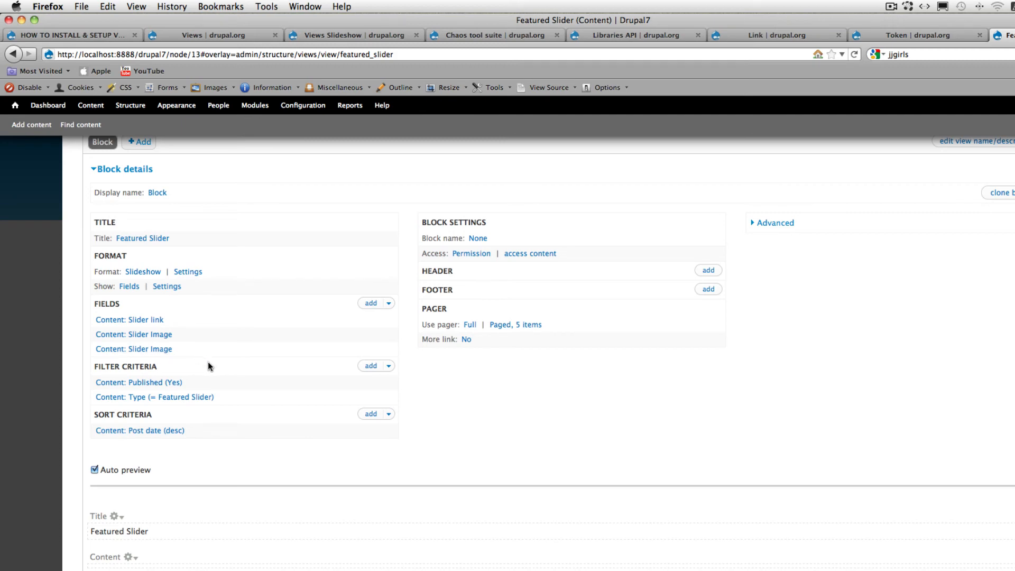
- Open the Slideshow format's settings for the Featured Slider block and go to the slideshow type options
click(199, 272)
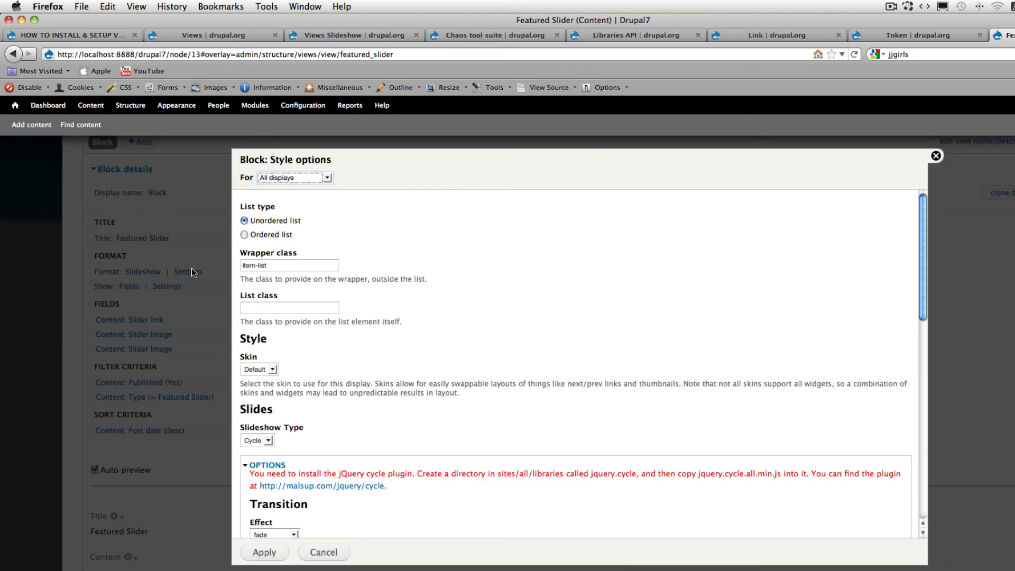
scroll(525, 331, down, 3)
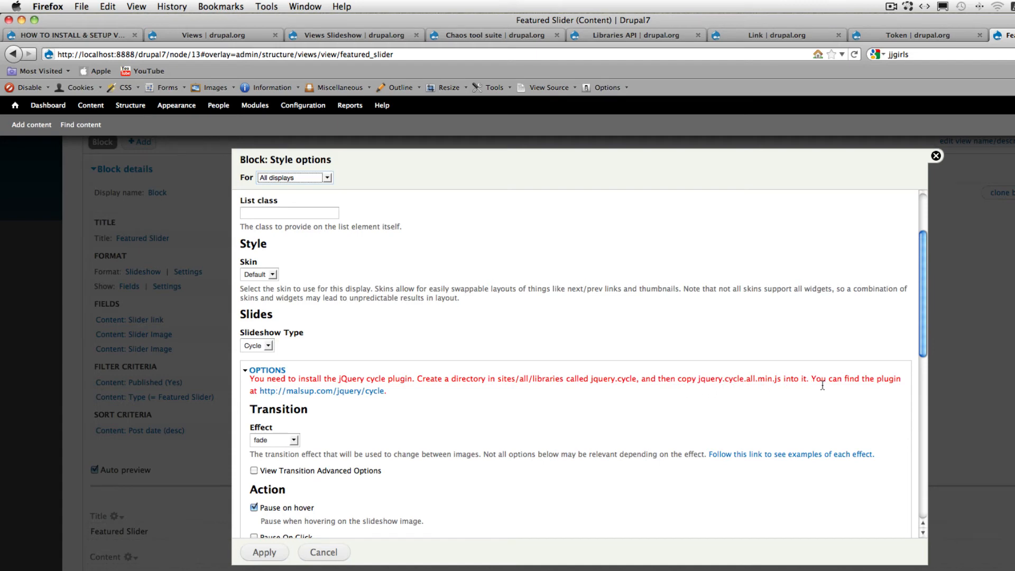
- Switch to Finder and open the jquery.cycle folder inside the site's libraries folder
click(470, 357)
key(super+Tab)
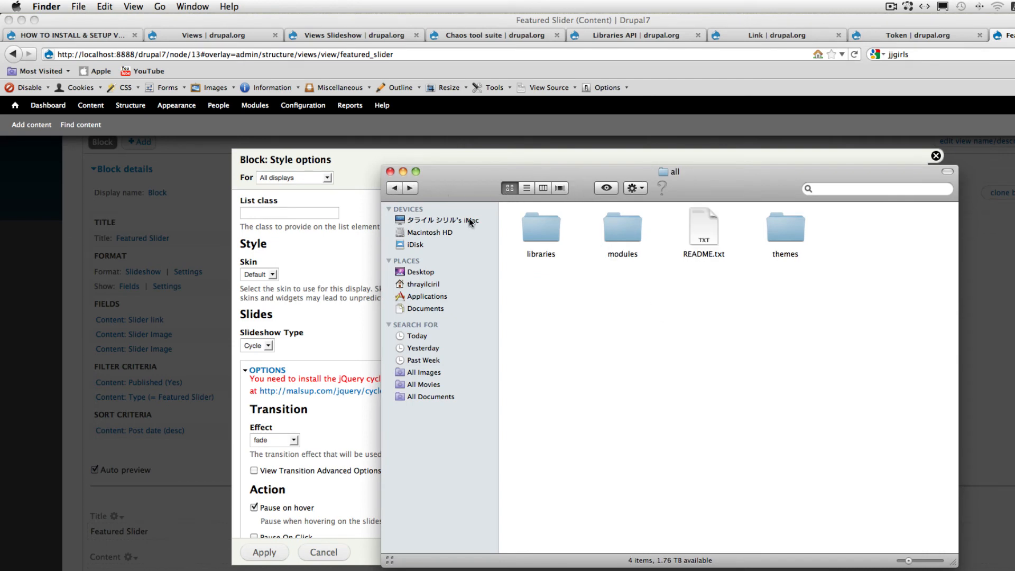
double_click(542, 227)
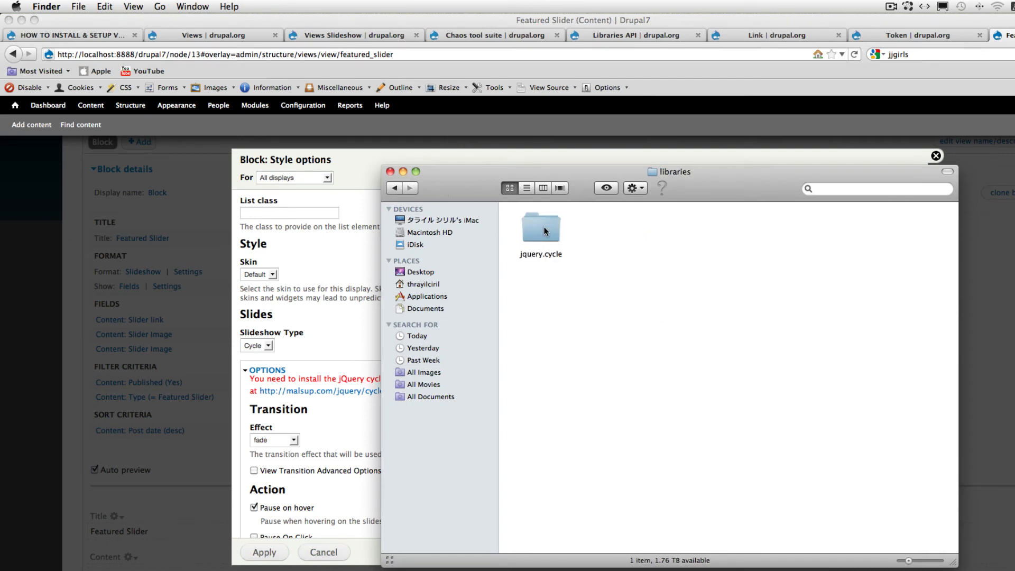
double_click(544, 229)
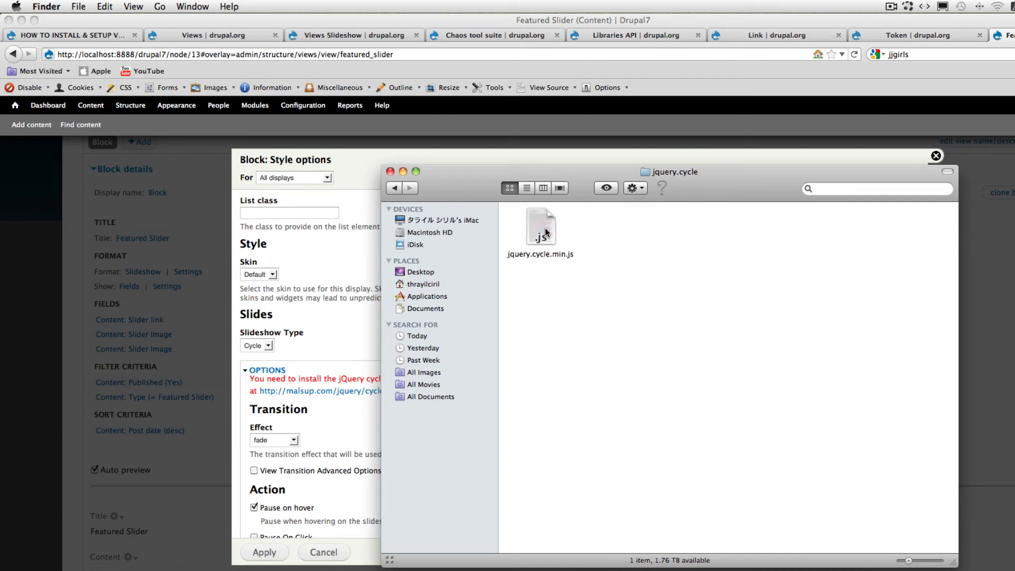
- Move example.html, jquery.cycle.all.min.js, jquery.cycle.lite.min.js, readme.txt and the src folder from the Trash into the jquery.cycle folder
click(1014, 570)
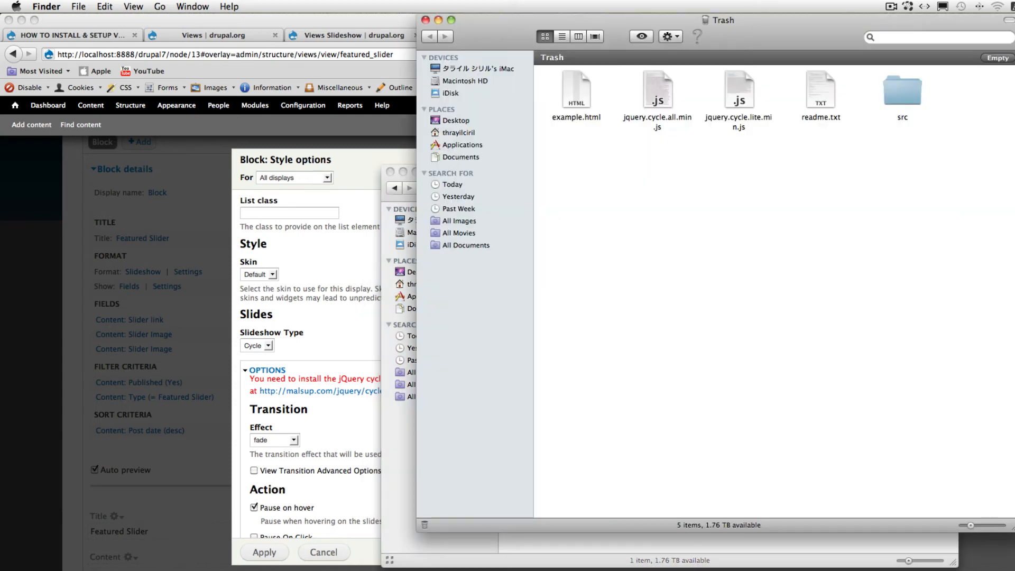
drag(944, 100, 574, 103)
drag(790, 24, 840, 348)
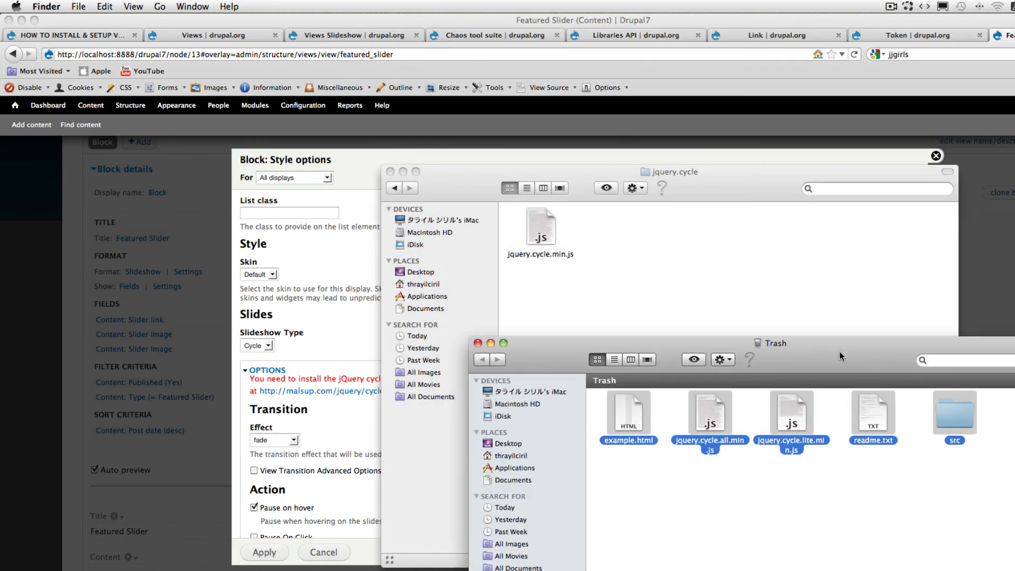
drag(640, 406, 601, 272)
click(620, 293)
click(655, 324)
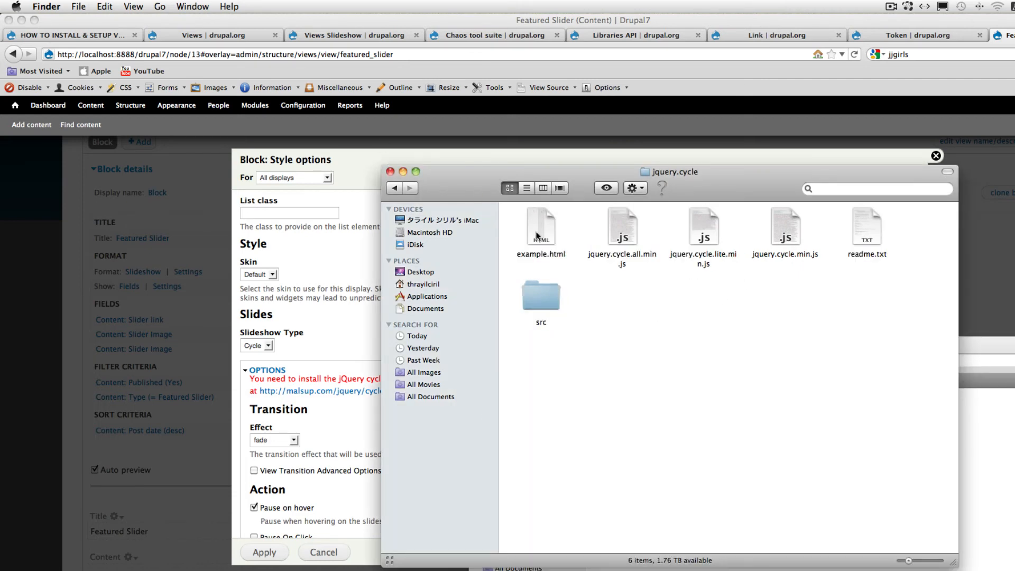
- Check the jquery.cycle folder's location and contents within libraries, and return to Firefox
click(393, 189)
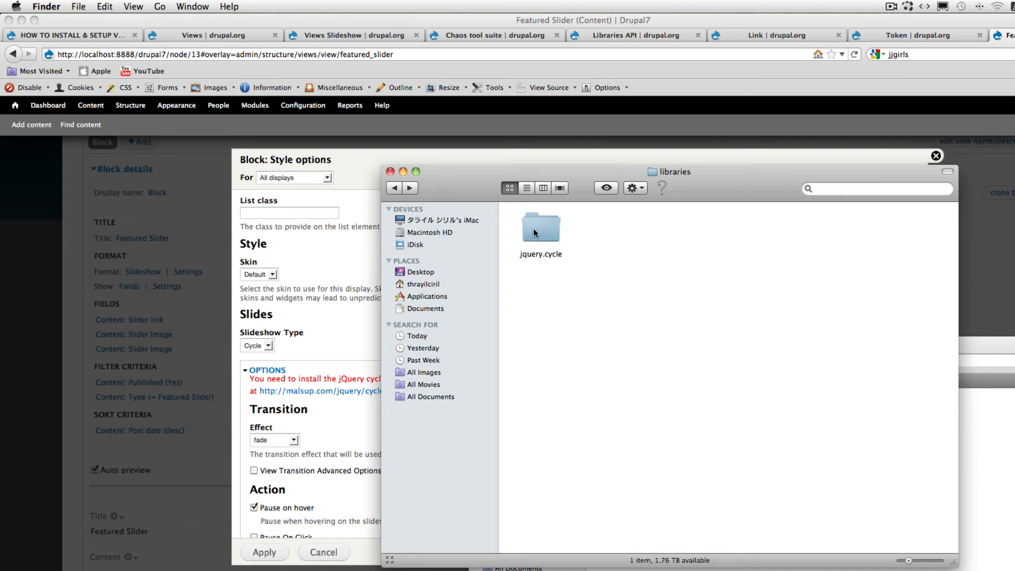
double_click(534, 227)
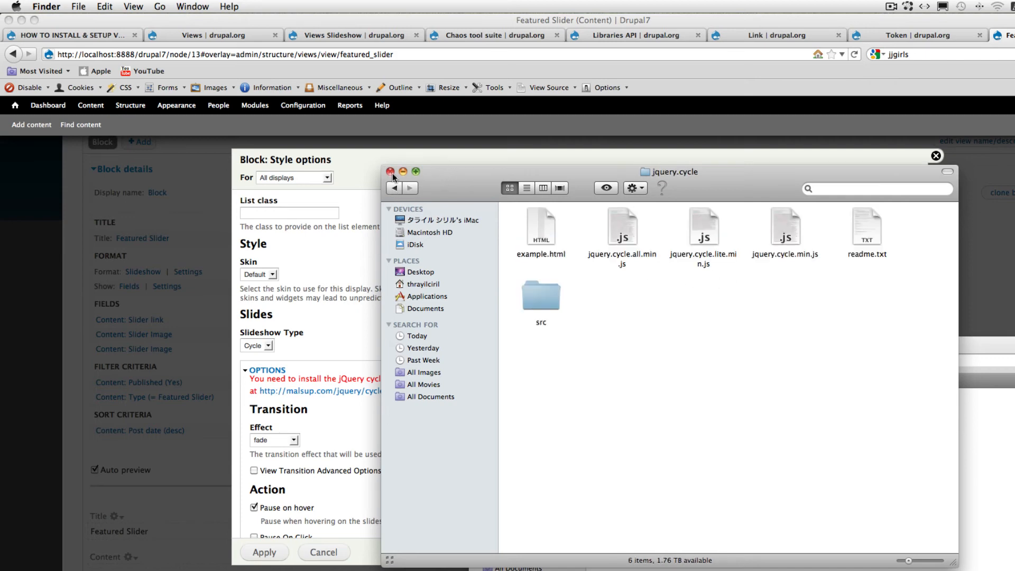
click(393, 188)
click(351, 158)
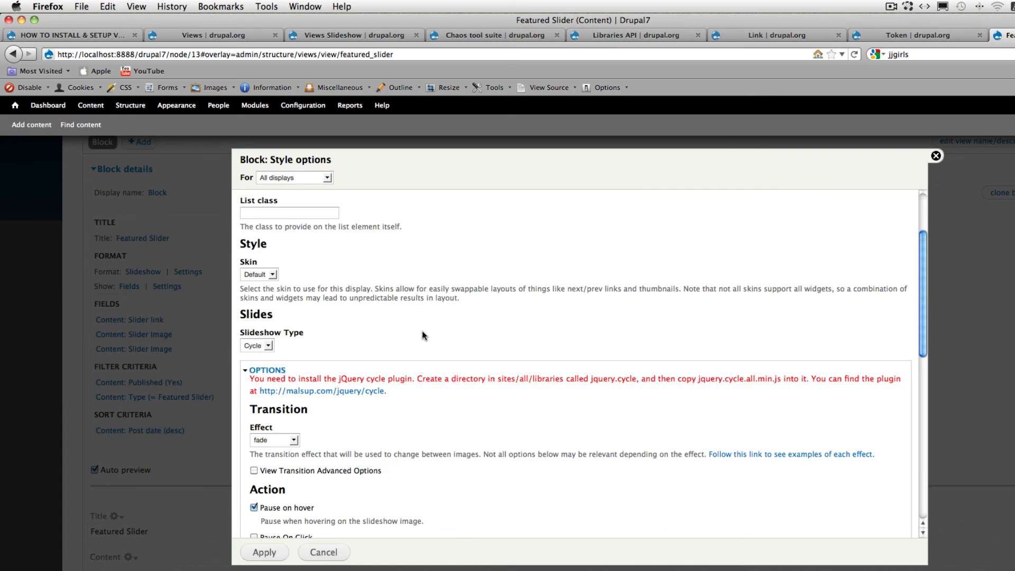
- Reload the Featured Slider view page and reopen the Slideshow format's settings
key(super+r)
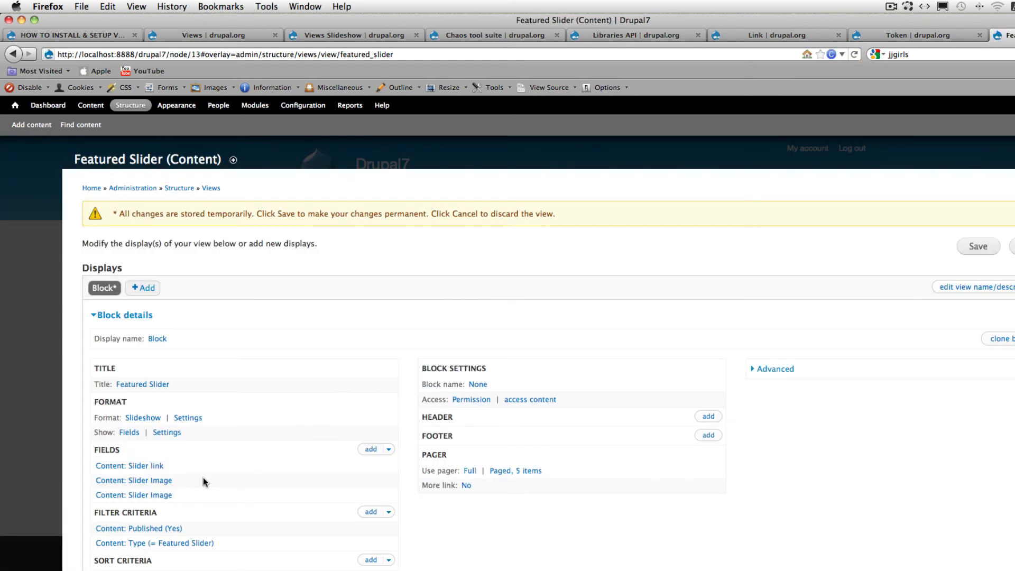
click(194, 418)
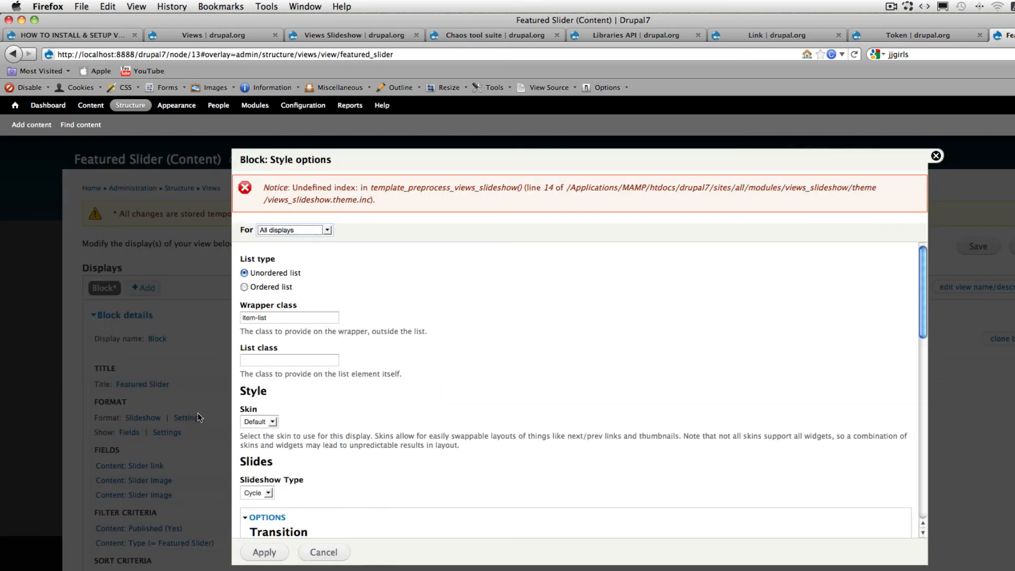
scroll(485, 322, down, 10)
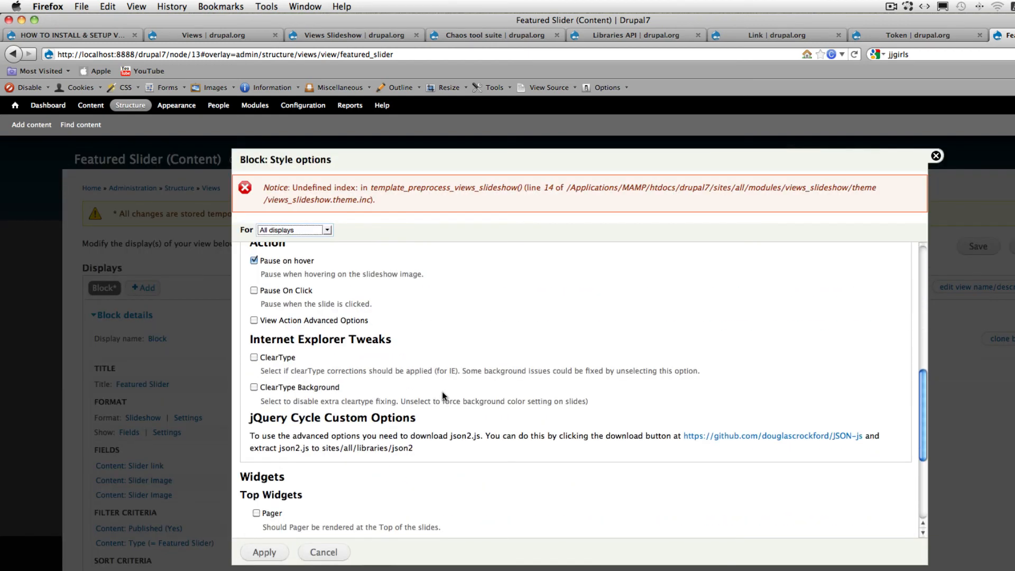
scroll(442, 391, up, 1)
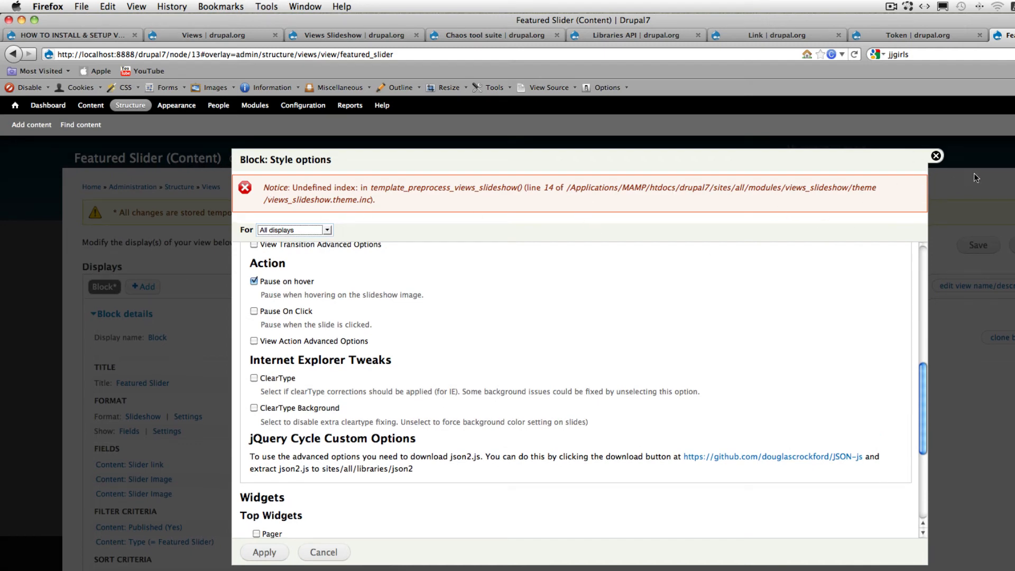
click(936, 157)
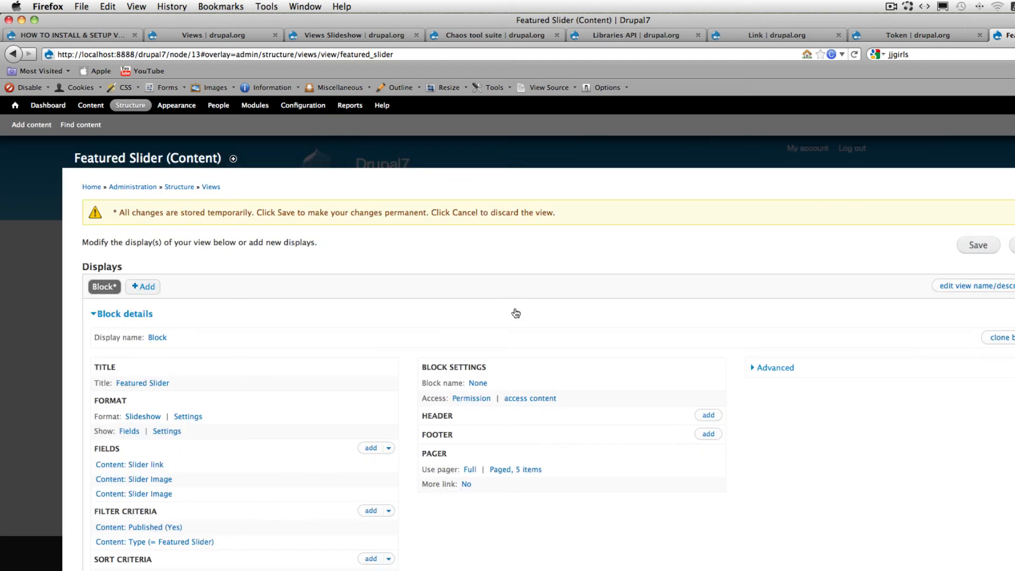
click(187, 417)
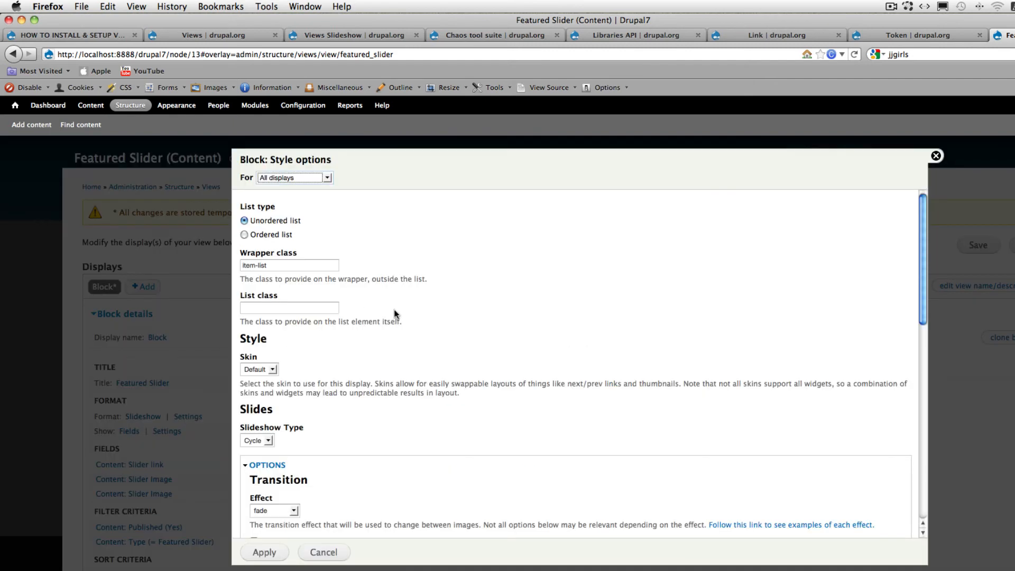
- Enable the Pager among the bottom widgets and choose the second Content: Slider Image as its pager field
scroll(391, 312, down, 5)
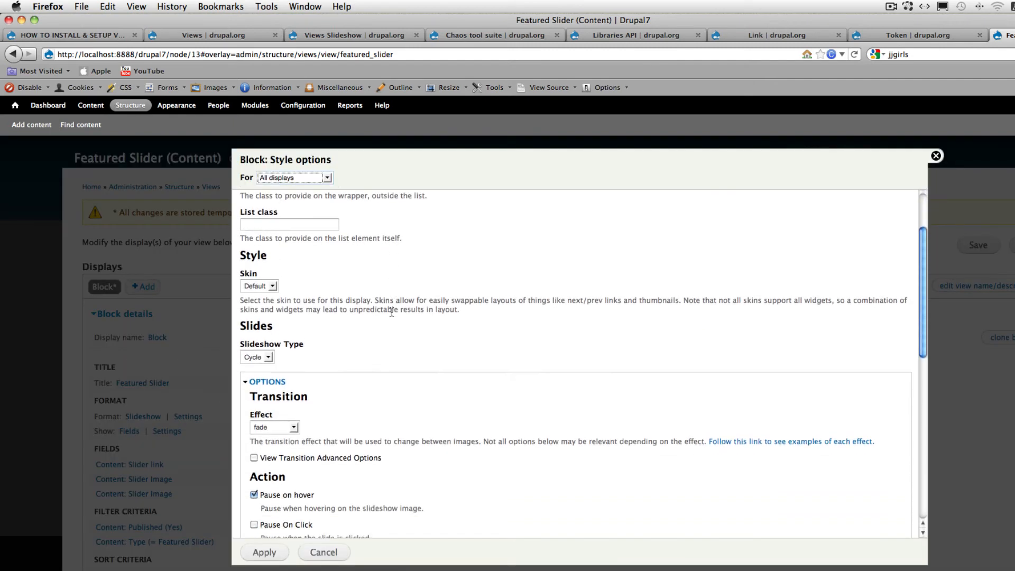
scroll(392, 312, down, 7)
scroll(391, 312, down, 7)
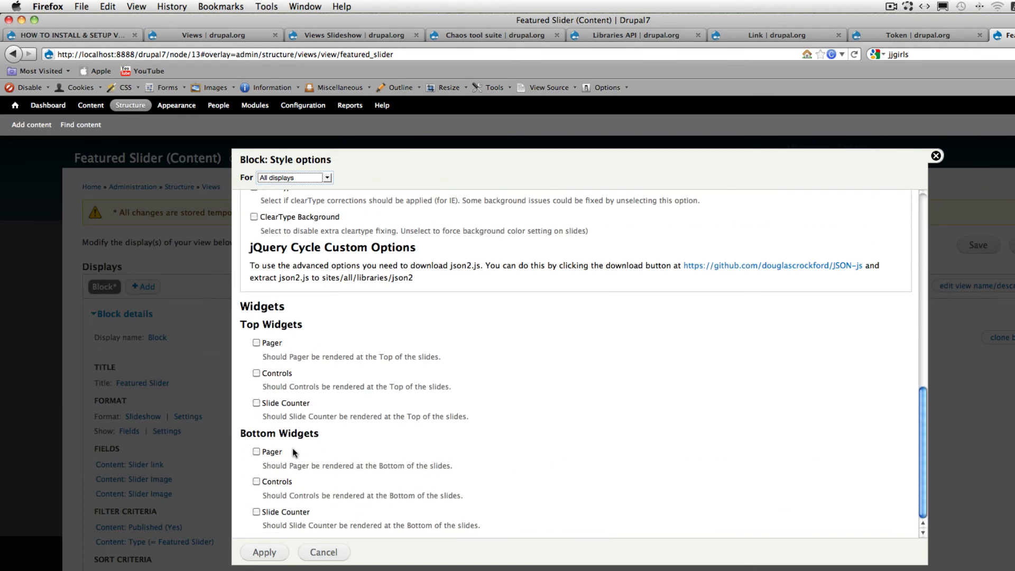
click(257, 452)
scroll(385, 455, down, 3)
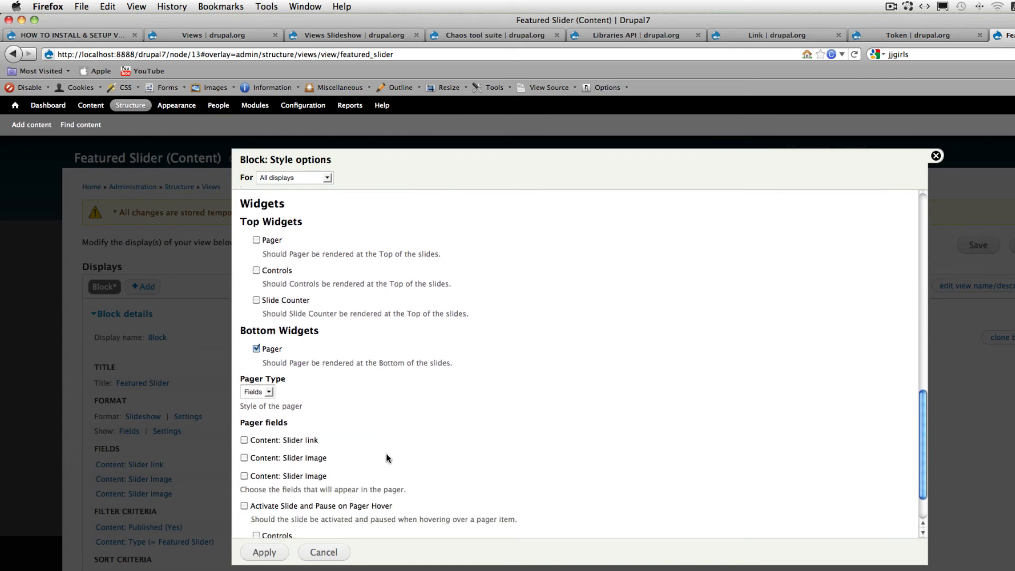
scroll(370, 457, down, 2)
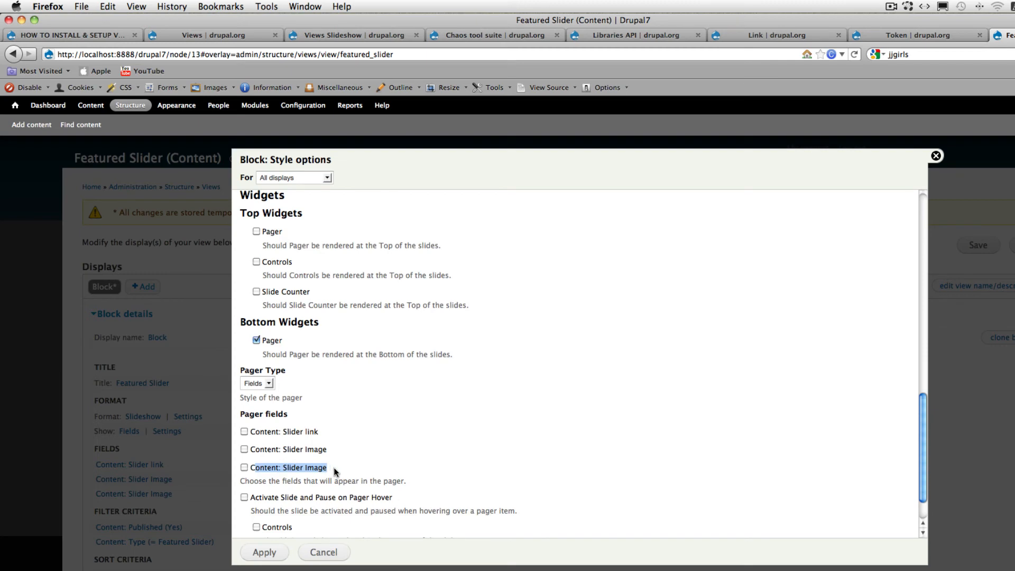
scroll(245, 422, down, 2)
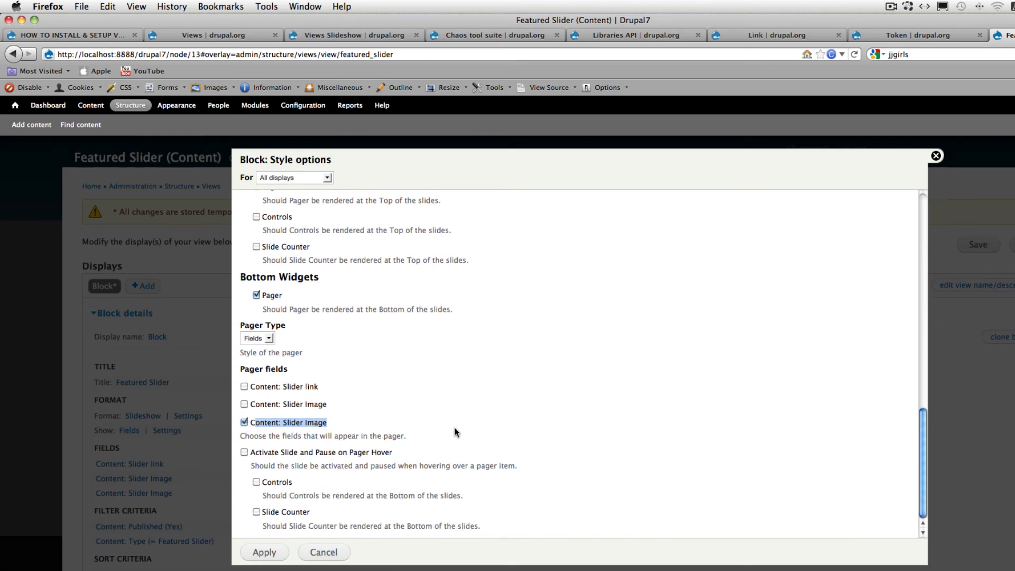
- Enable Activate Slide and Pause on Pager Hover for the bottom pager and apply the slideshow settings
scroll(454, 427, down, 3)
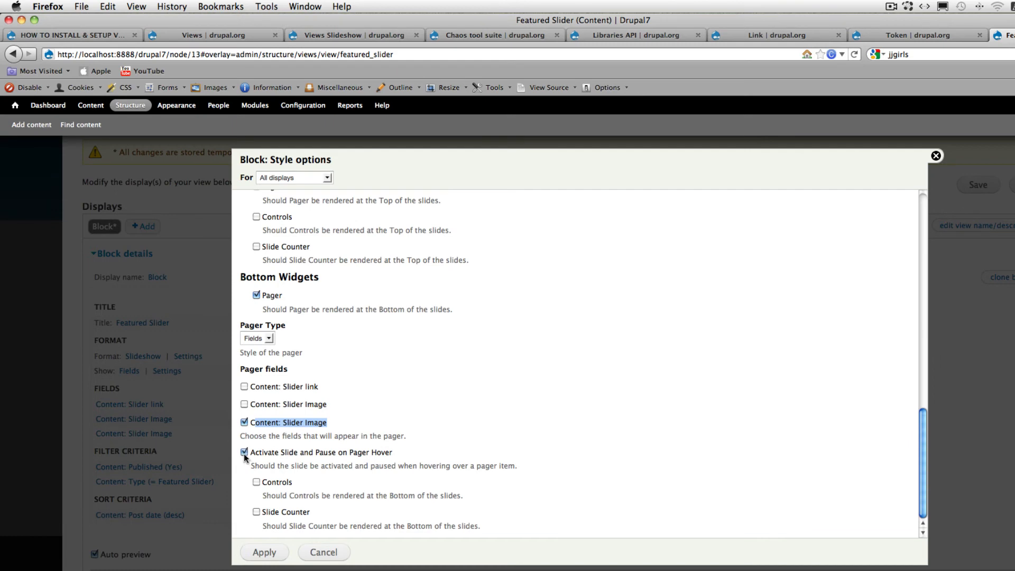
click(436, 440)
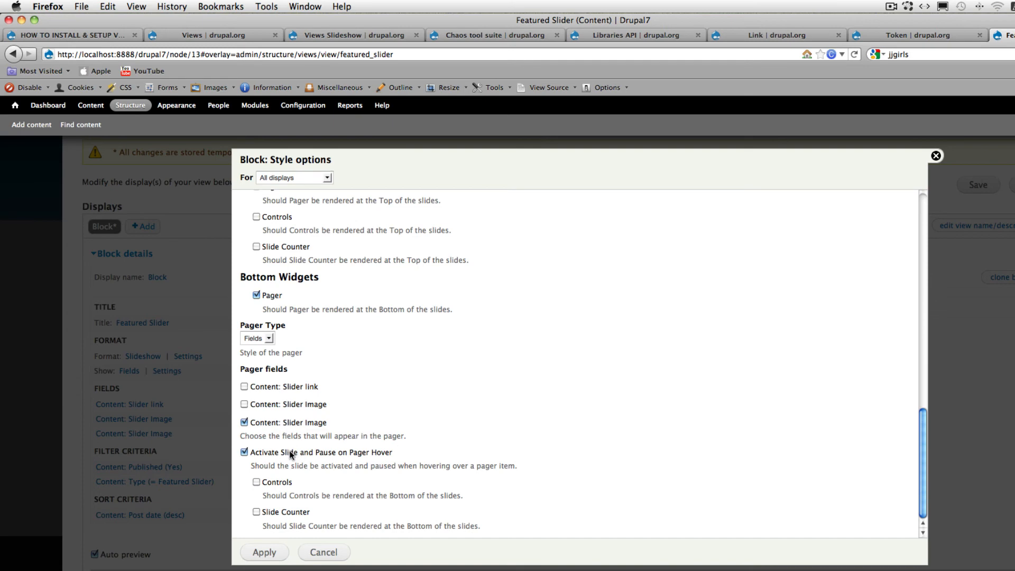
click(278, 553)
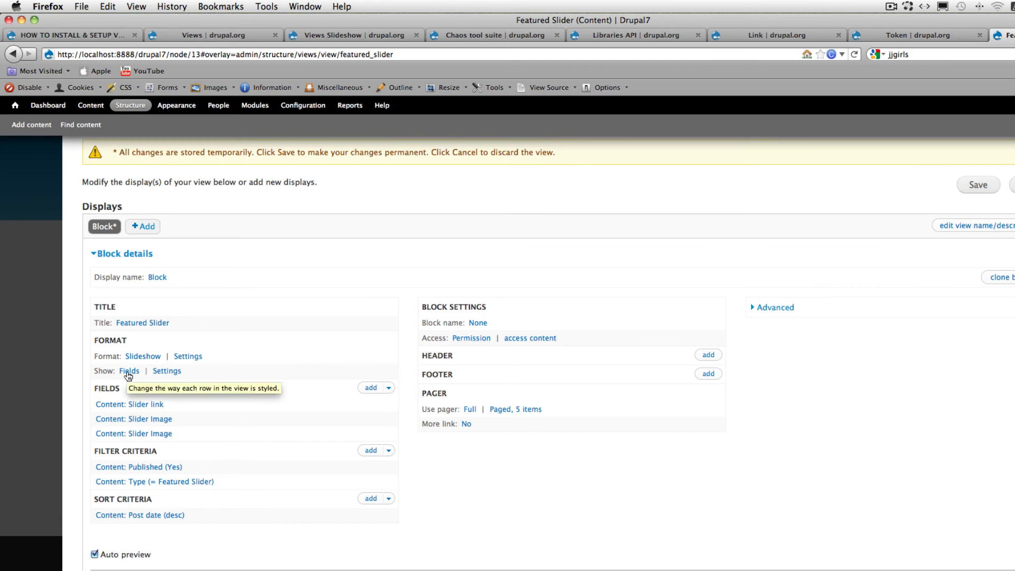
- Make the second Content: Slider Image an inline field in the row style options and save the view
click(166, 372)
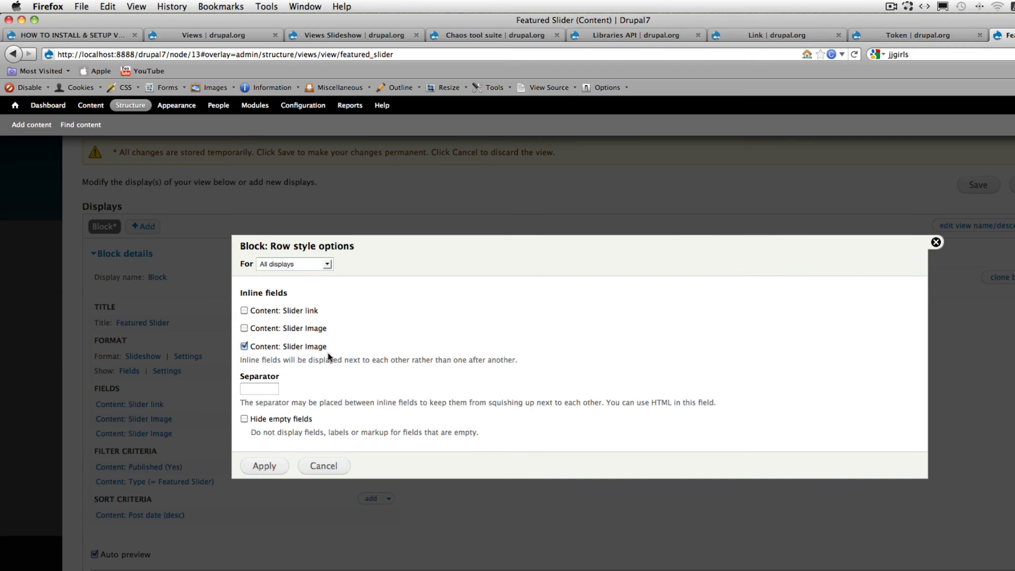
click(269, 466)
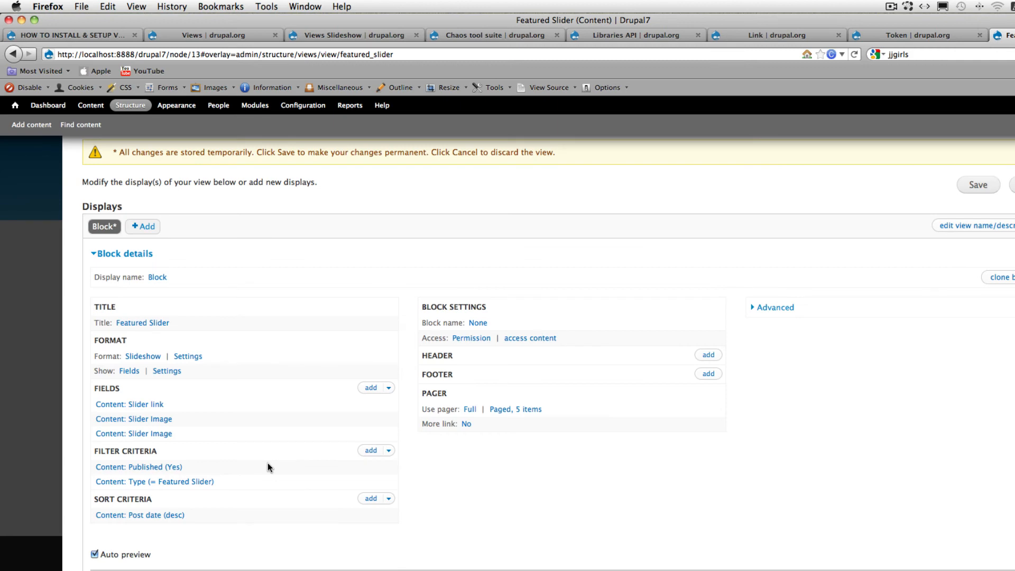
scroll(617, 501, down, 10)
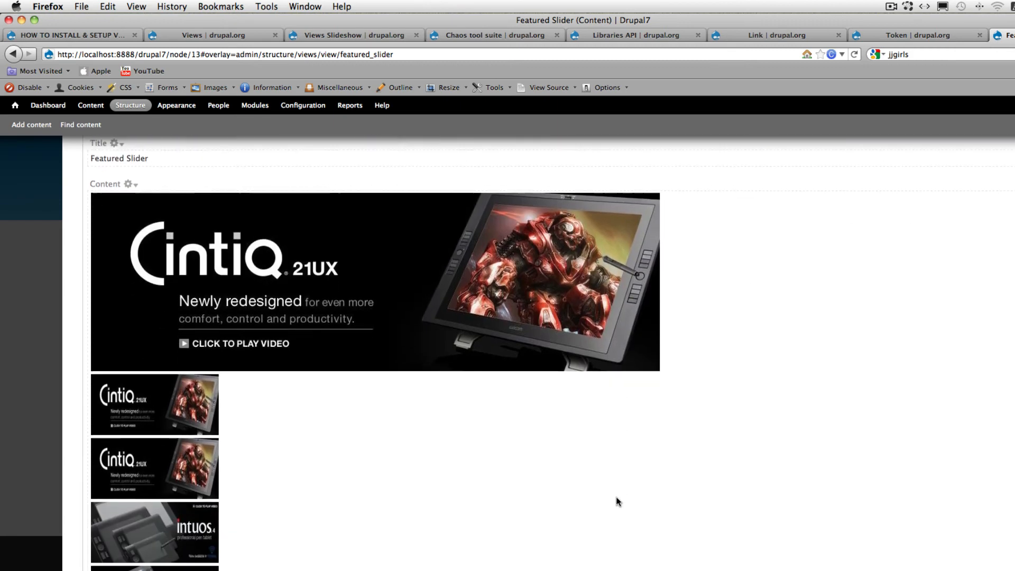
scroll(618, 501, down, 1)
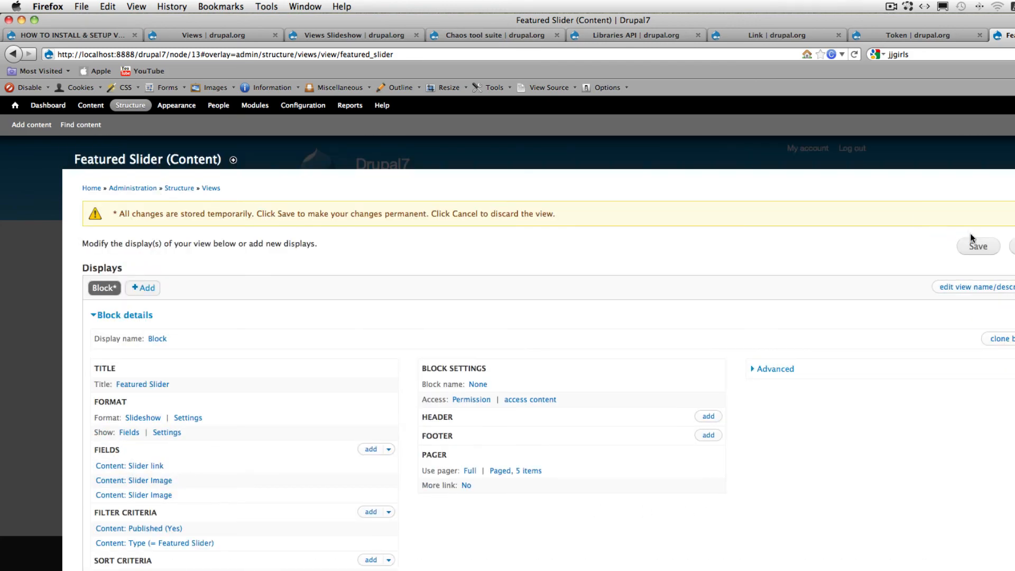
click(978, 247)
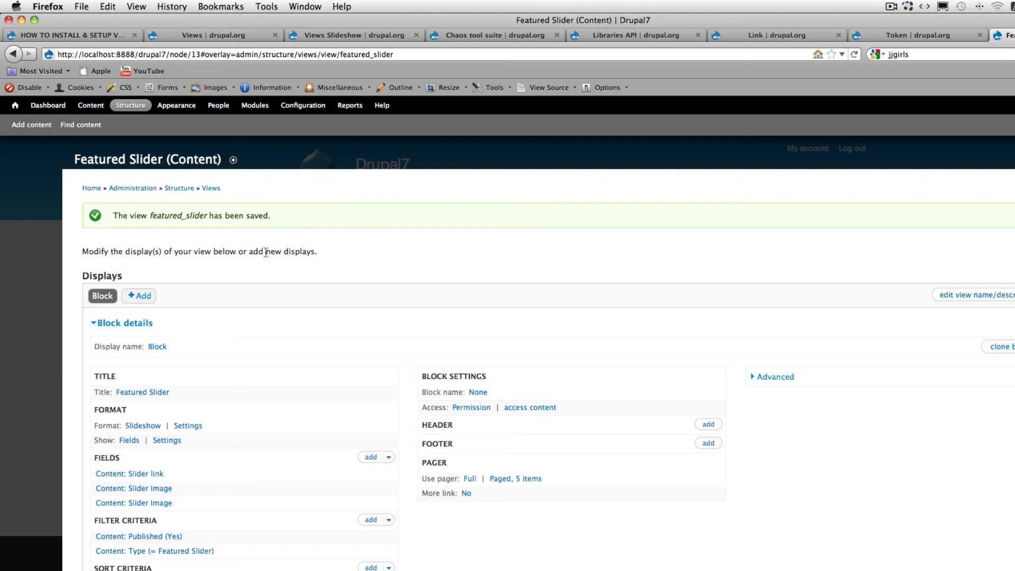
- Go to the site's Blocks administration page and set the region of featured_slider: Block to None
click(130, 109)
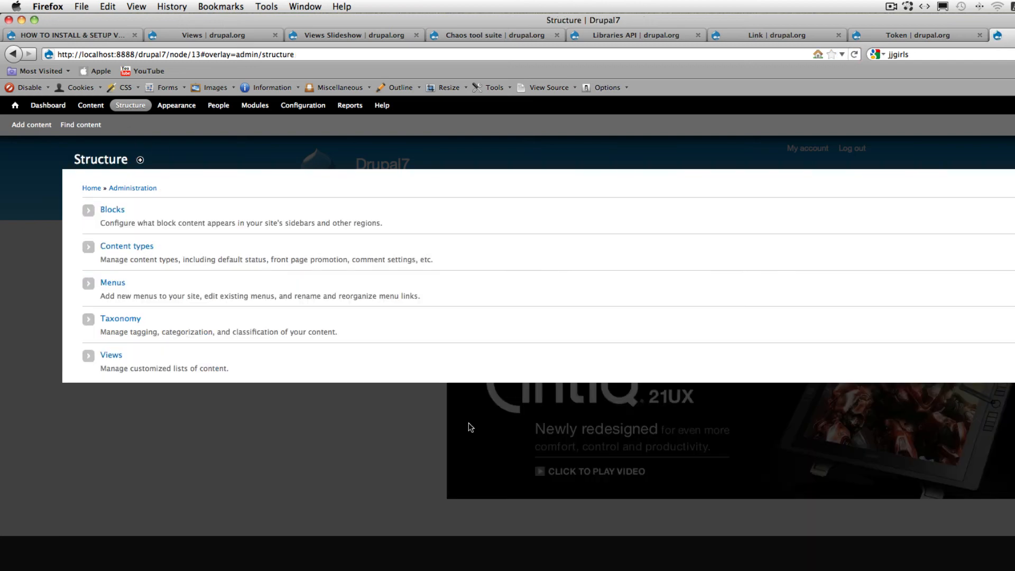
click(112, 209)
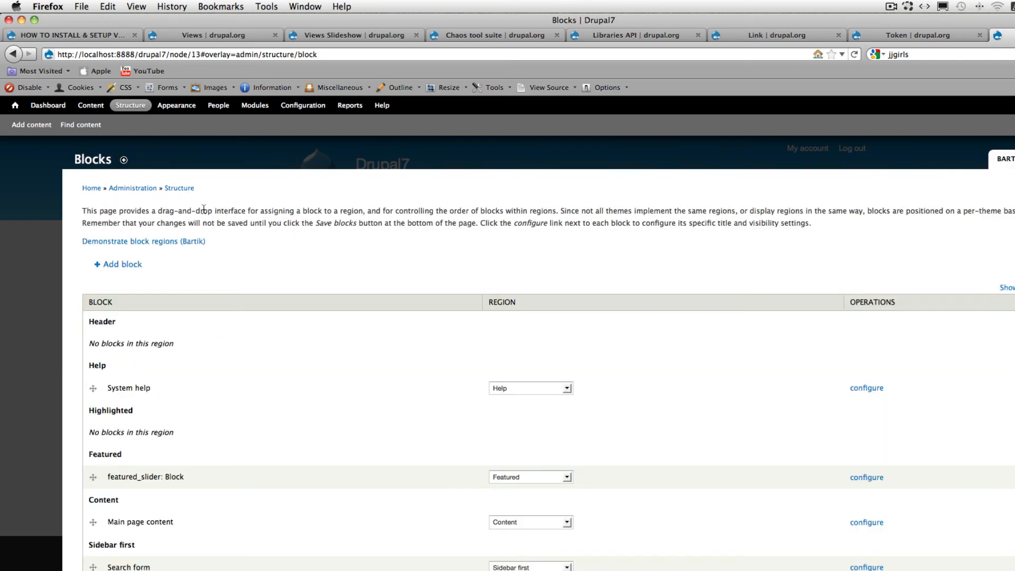
scroll(220, 197, down, 15)
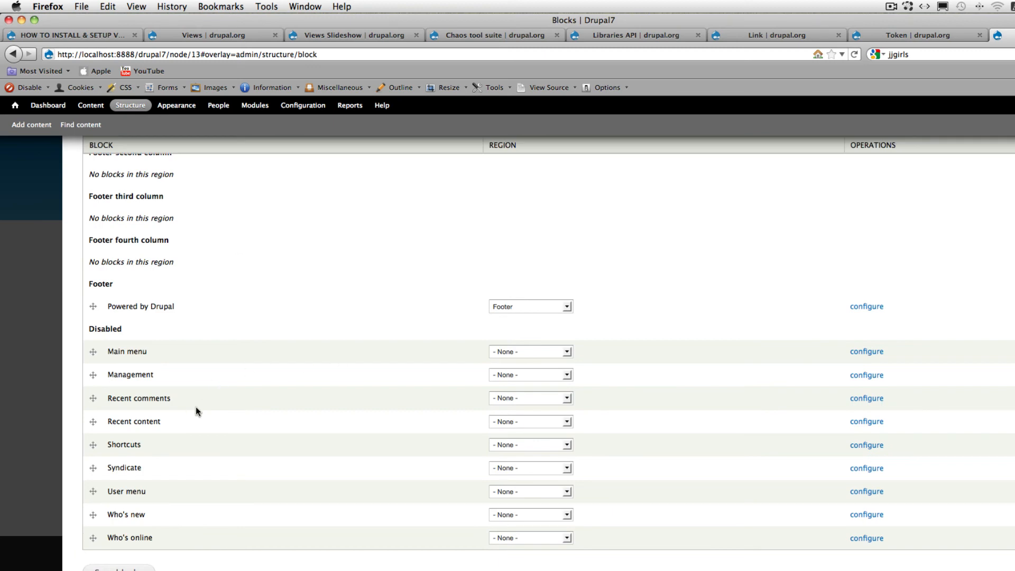
scroll(195, 405, up, 15)
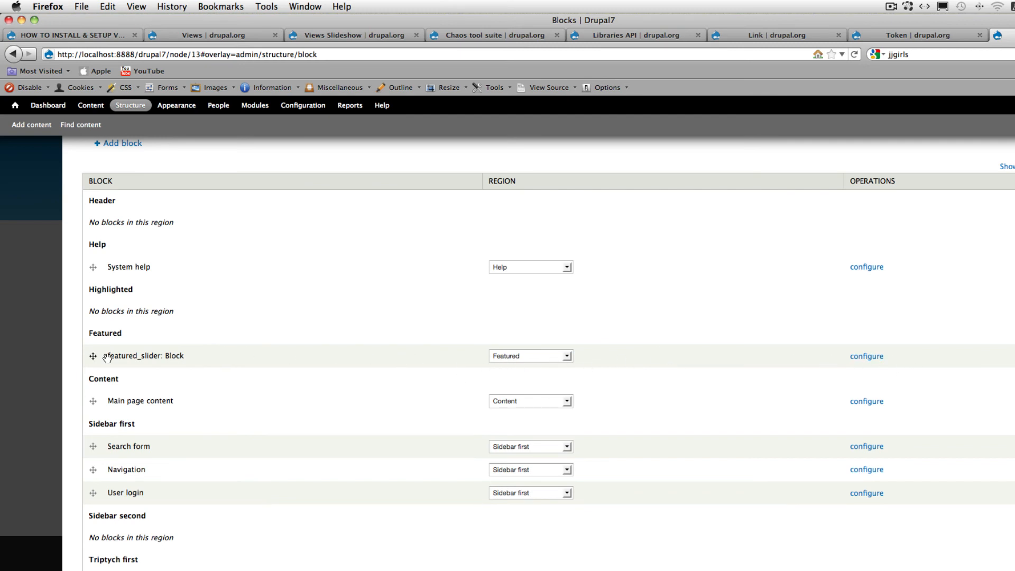
click(562, 355)
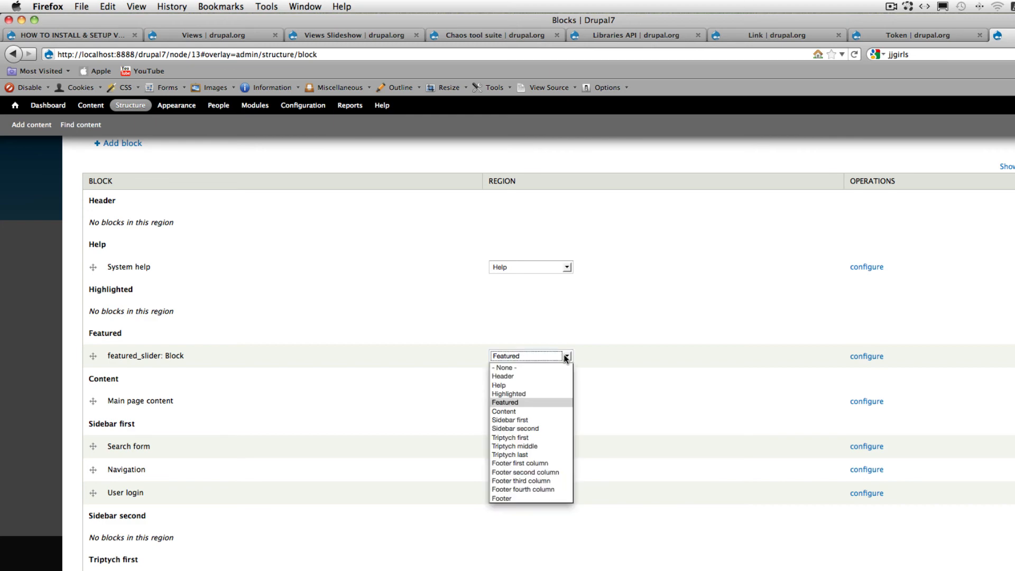
click(534, 364)
scroll(516, 368, down, 10)
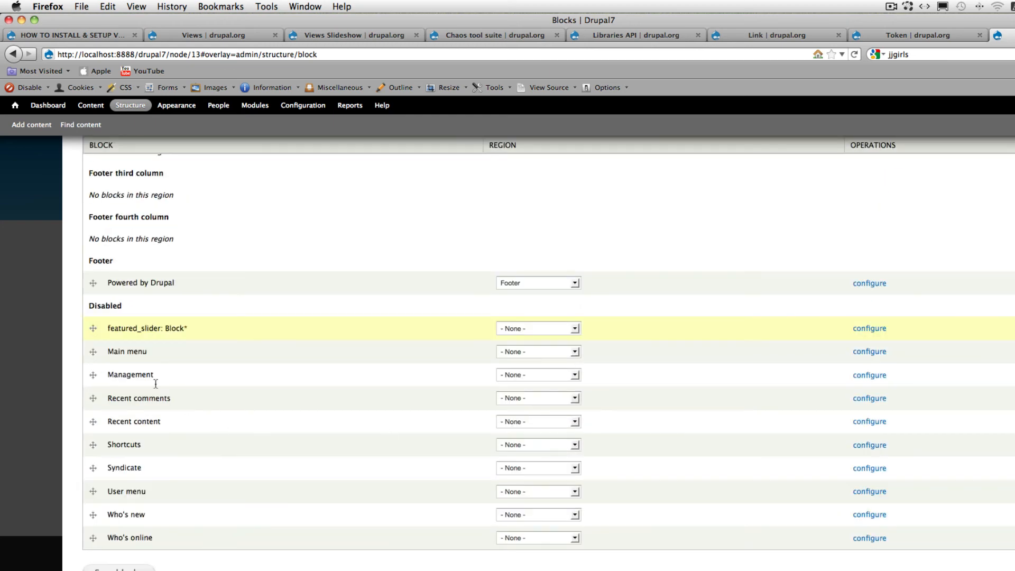
- Assign the featured_slider: Block to the Featured region and save the block settings
click(564, 328)
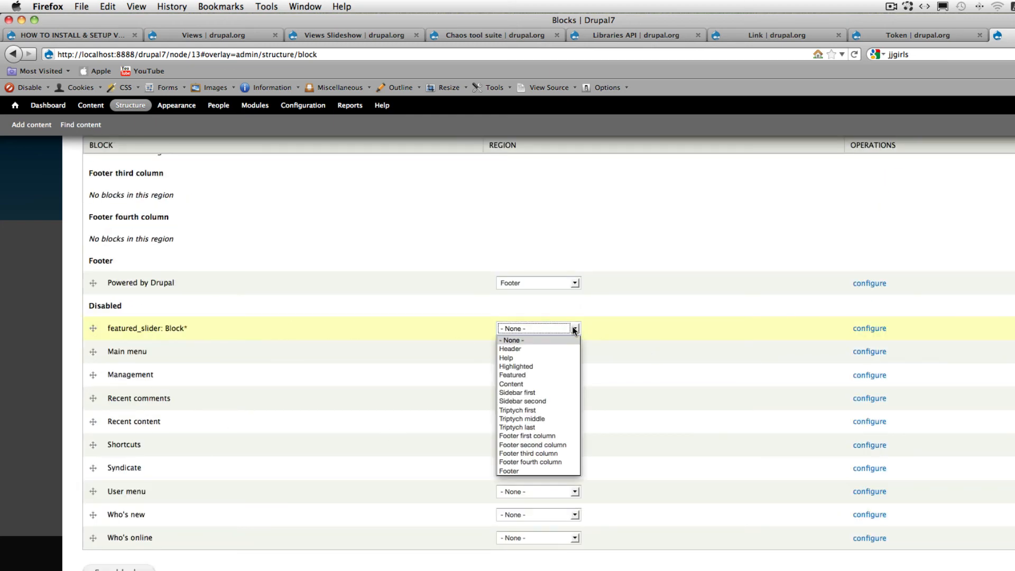
click(557, 374)
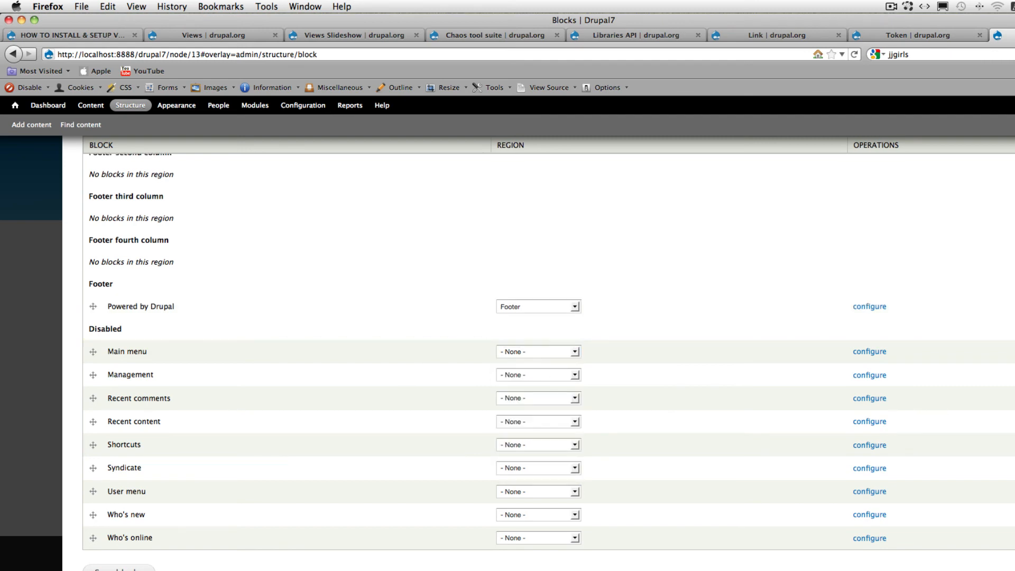
click(119, 569)
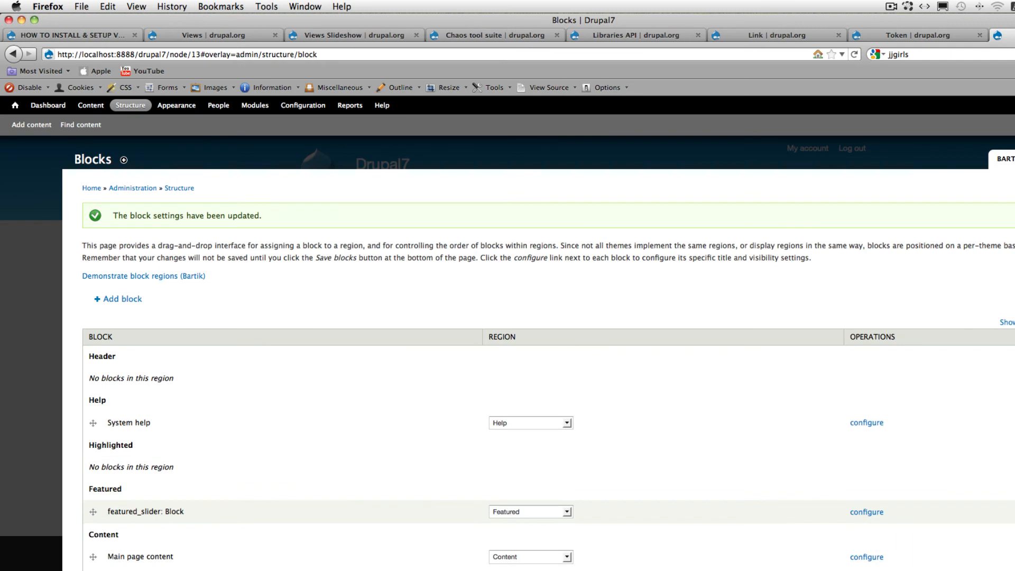
- Open the featured_slider block's configuration and review its title and page visibility settings
scroll(617, 461, down, 1)
click(856, 500)
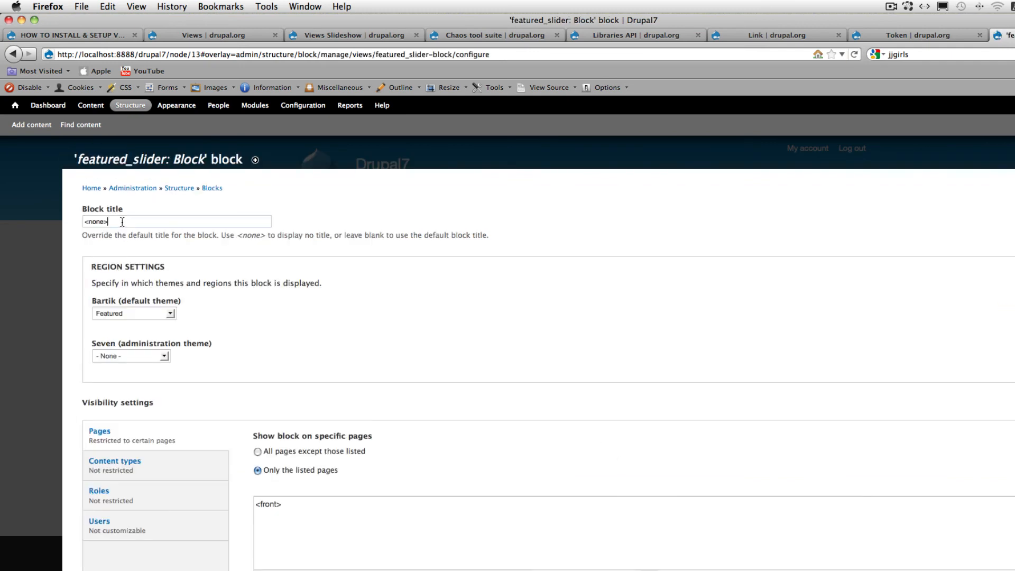
drag(136, 224, 56, 225)
scroll(260, 391, down, 2)
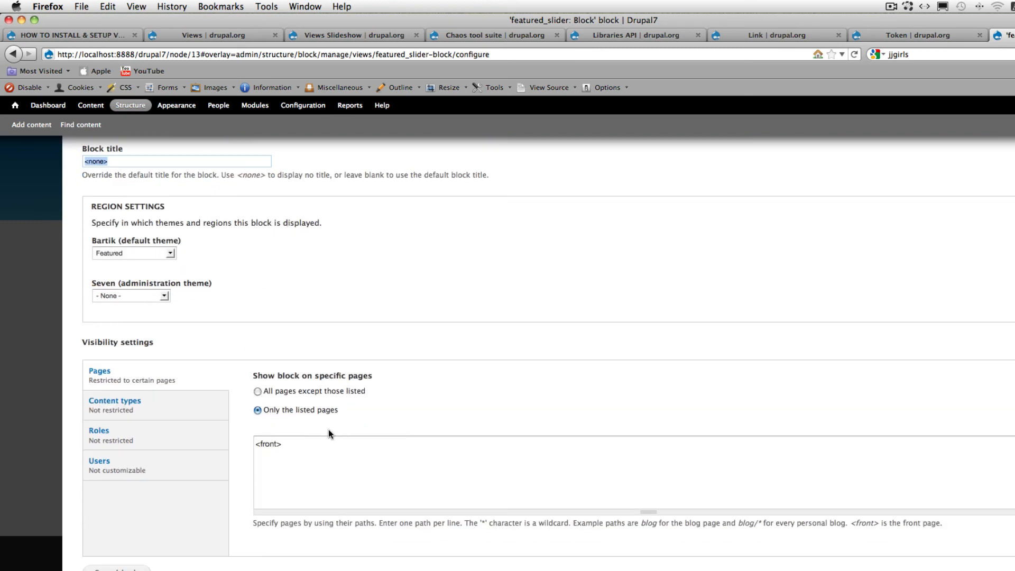
drag(306, 446, 255, 448)
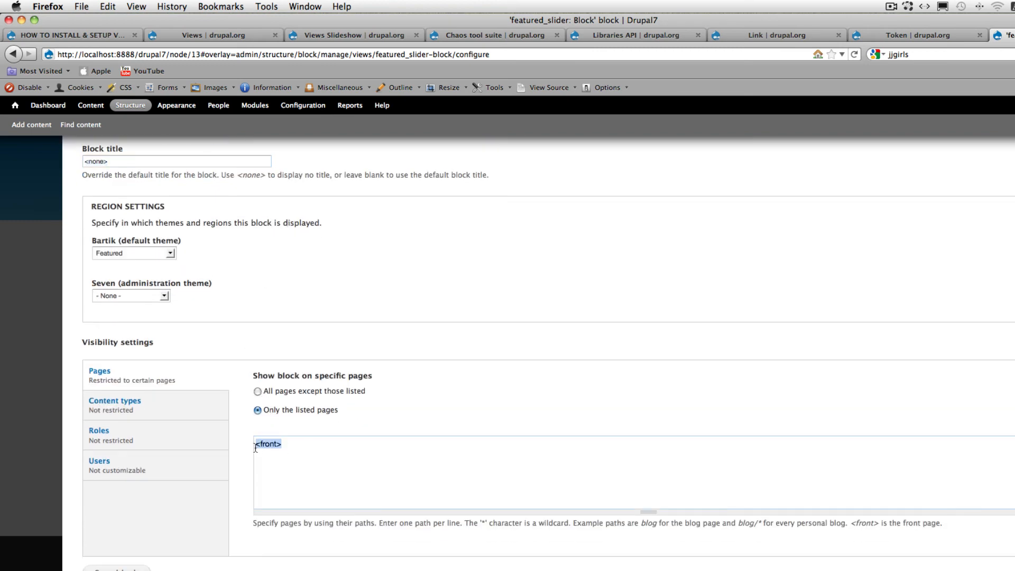
click(346, 446)
scroll(355, 452, up, 2)
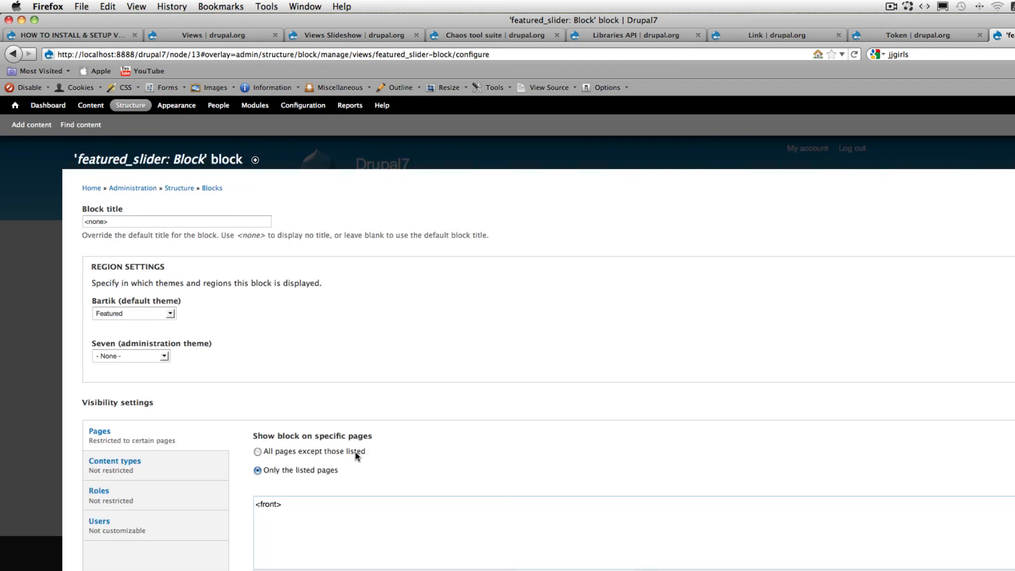
- Go to the site's front page and examine the slideshow and the thumbnail pager beneath it
click(14, 109)
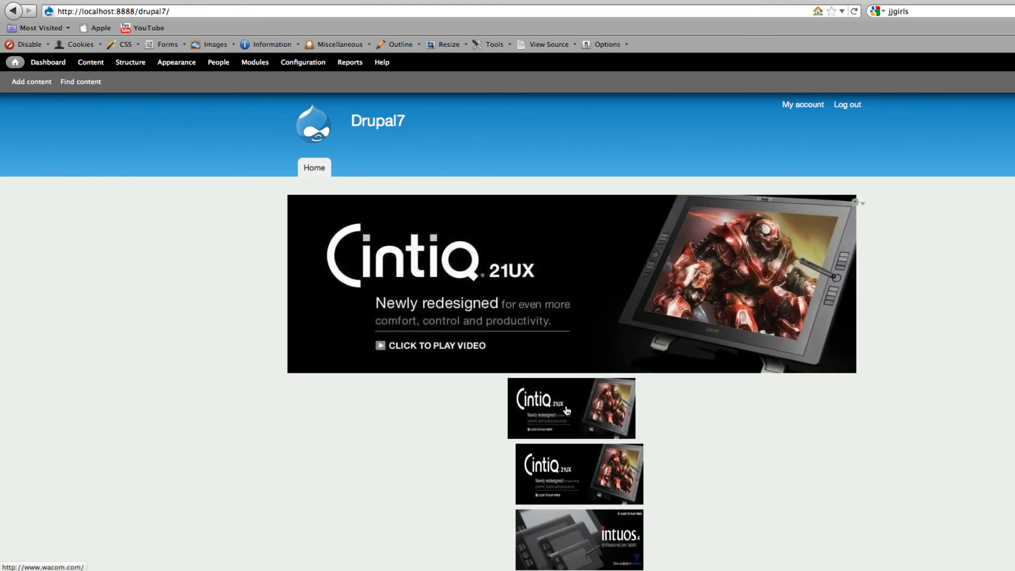
scroll(588, 491, down, 1)
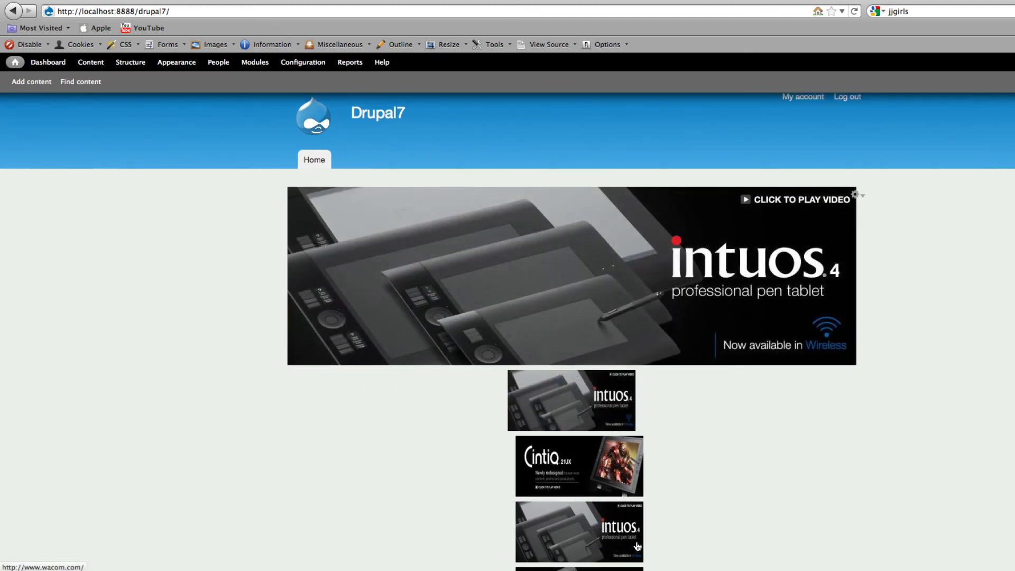
scroll(638, 546, down, 3)
scroll(638, 546, down, 1)
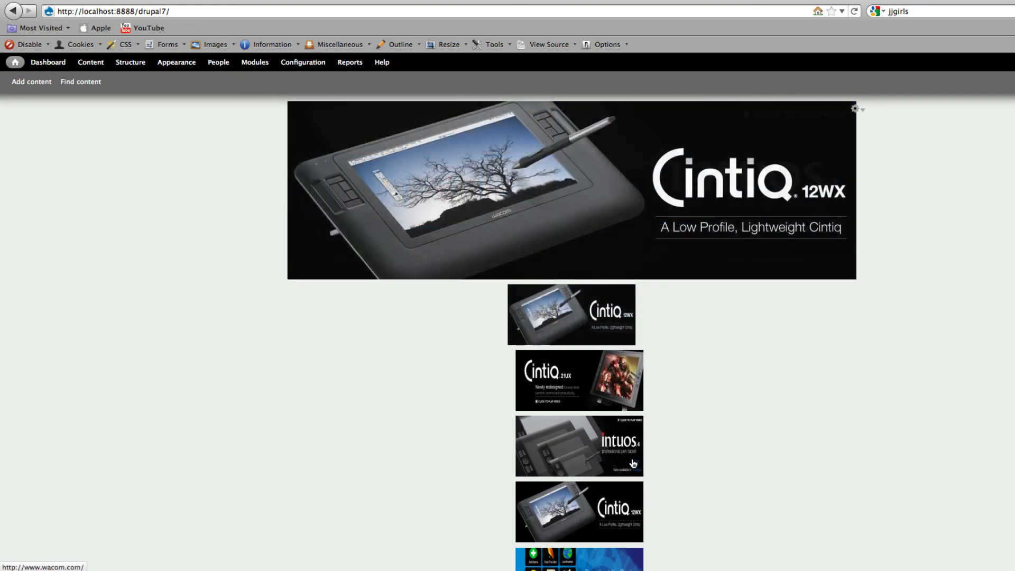
scroll(791, 442, down, 8)
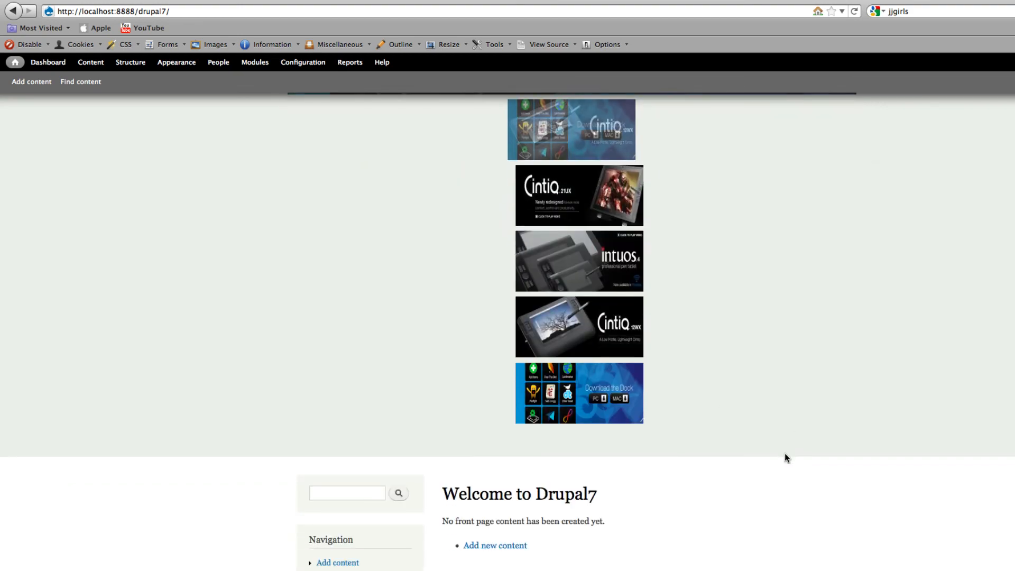
scroll(776, 464, up, 4)
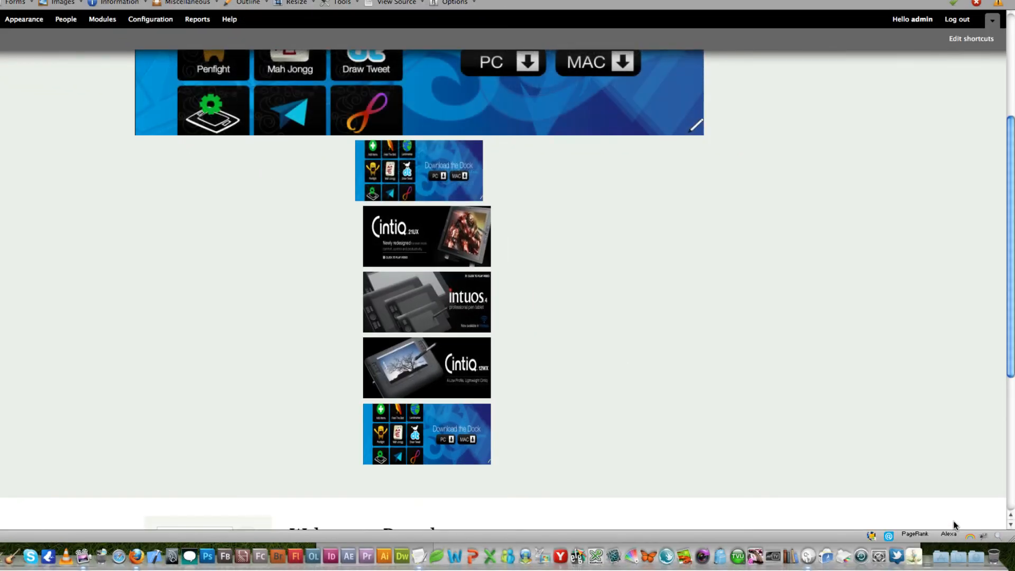
- Inspect the slider's thumbnail area in Firebug and select the class name of its field-content div
click(982, 536)
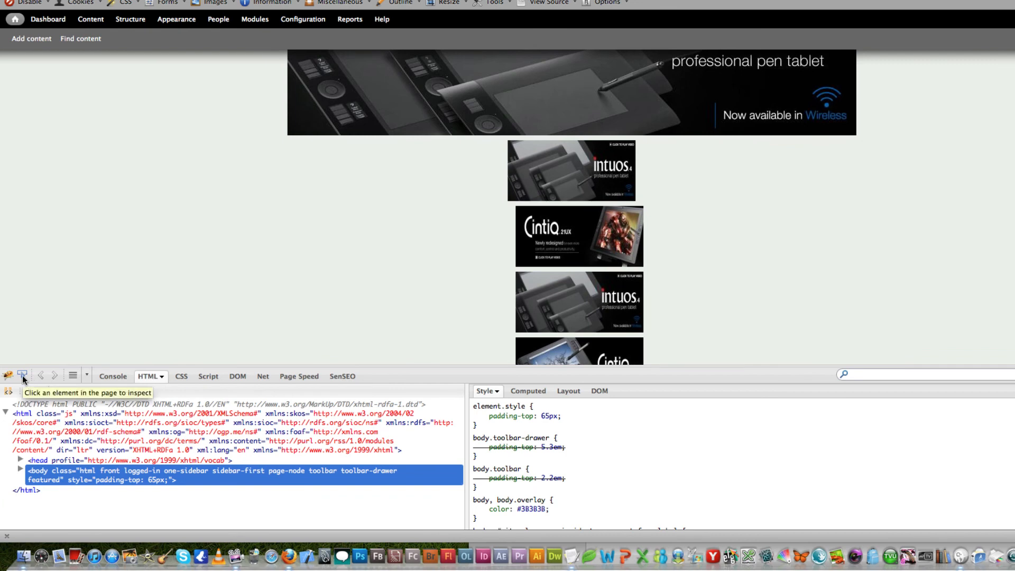
click(22, 375)
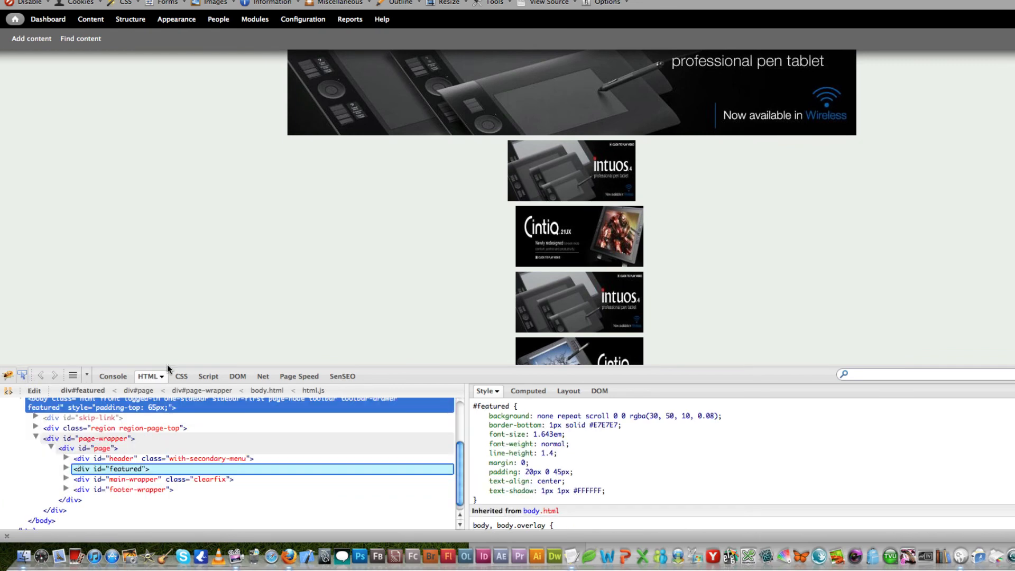
click(477, 186)
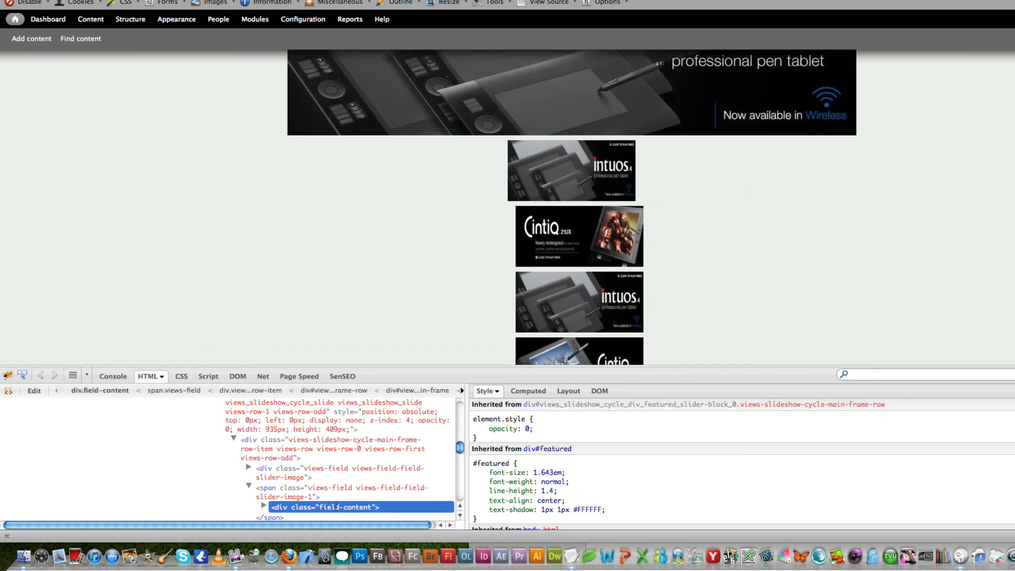
click(336, 507)
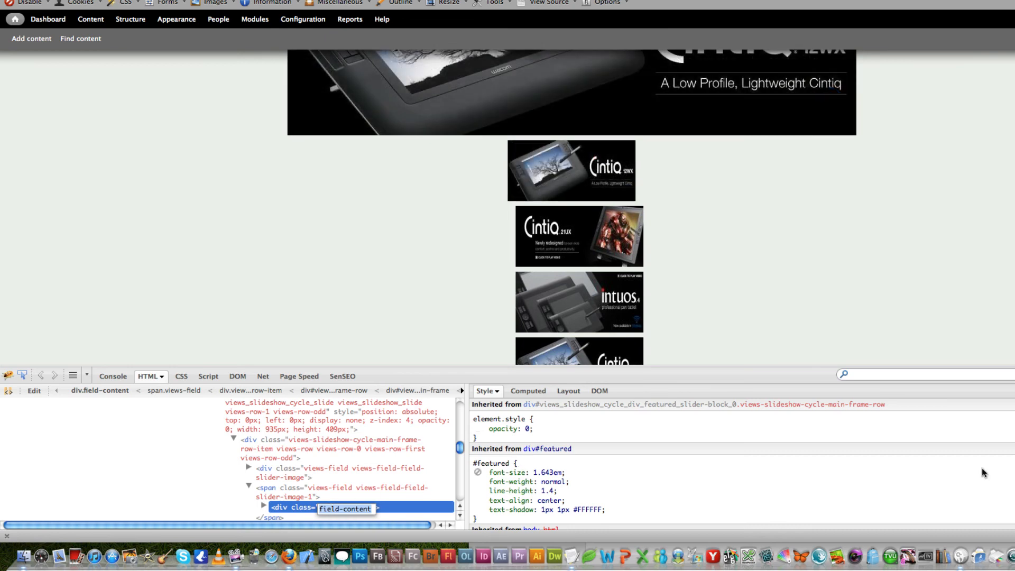
- In Firebug, change the body, body.overlay rule's selector to .field-content and try to replace its color property with padding
click(505, 464)
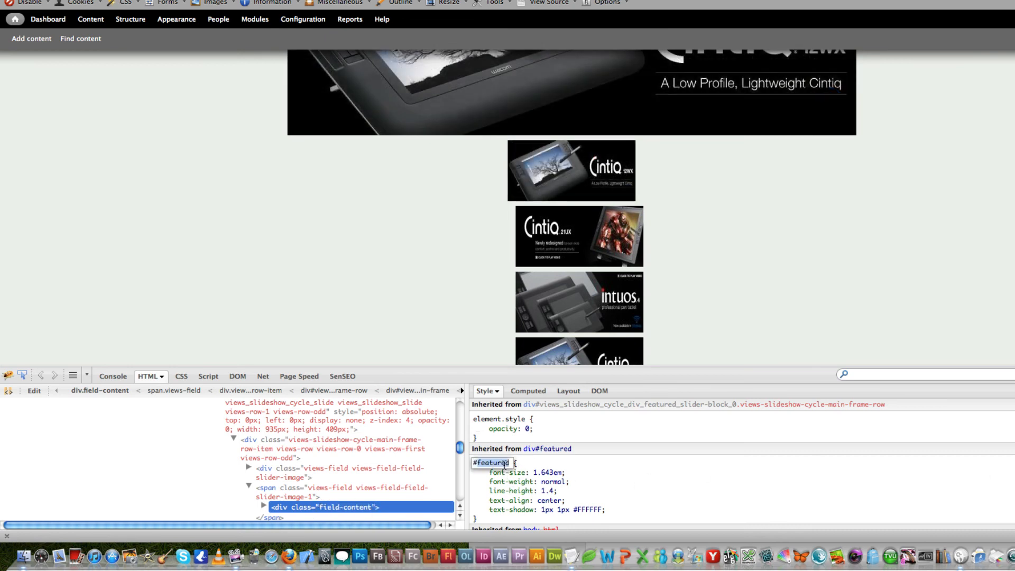
click(515, 434)
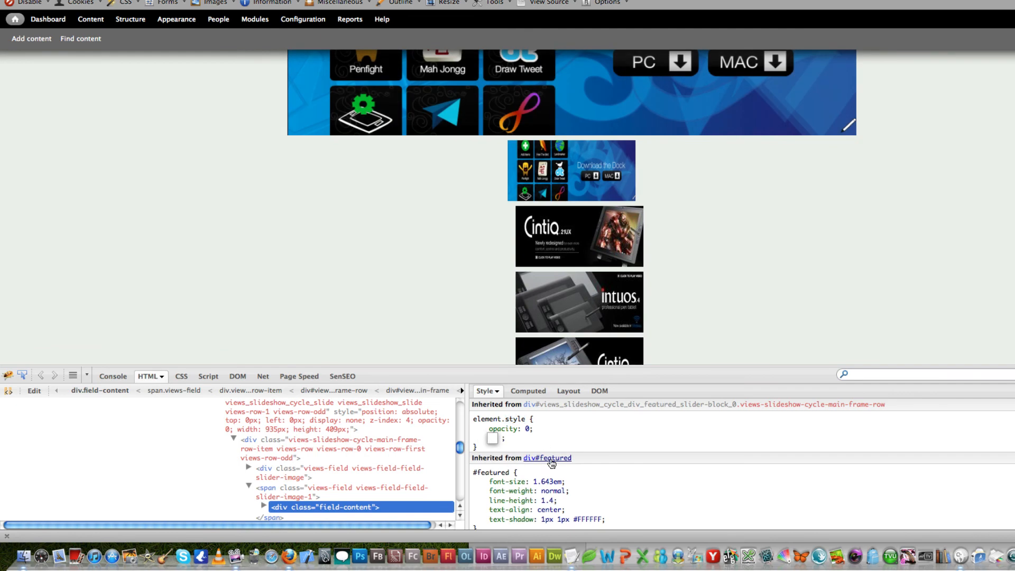
scroll(551, 464, down, 3)
click(527, 486)
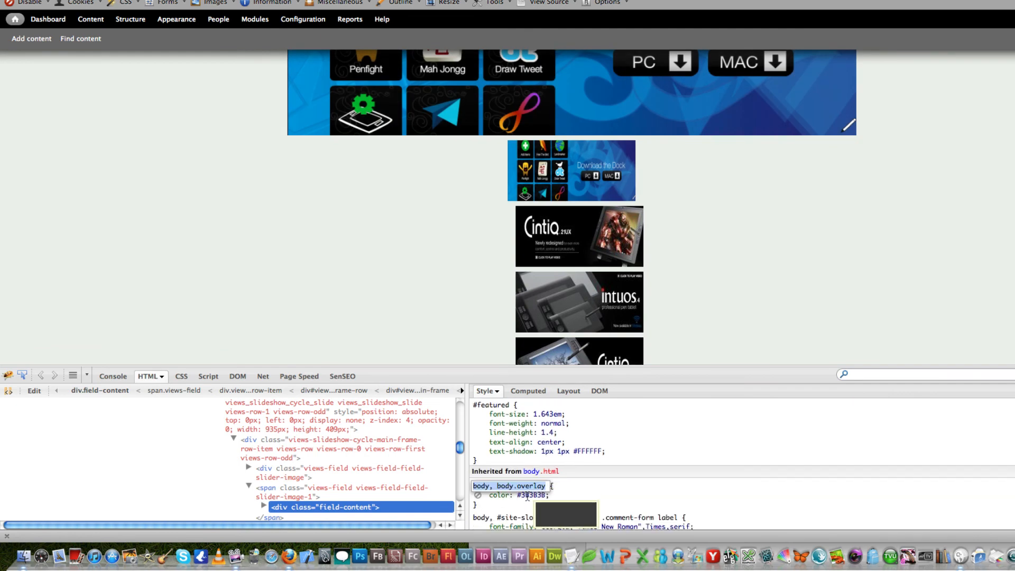
text(field-content)
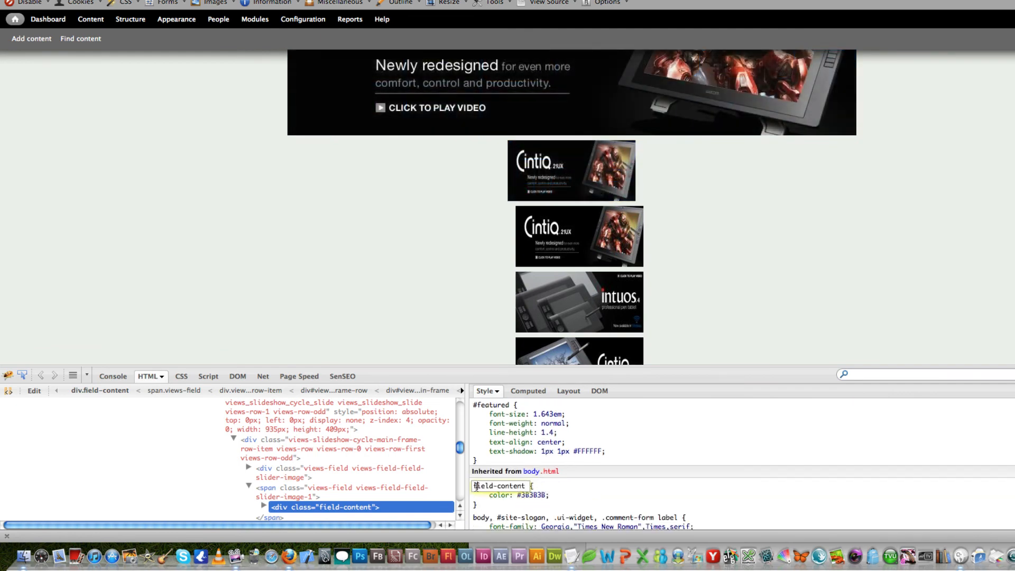
click(475, 486)
text(.)
click(497, 495)
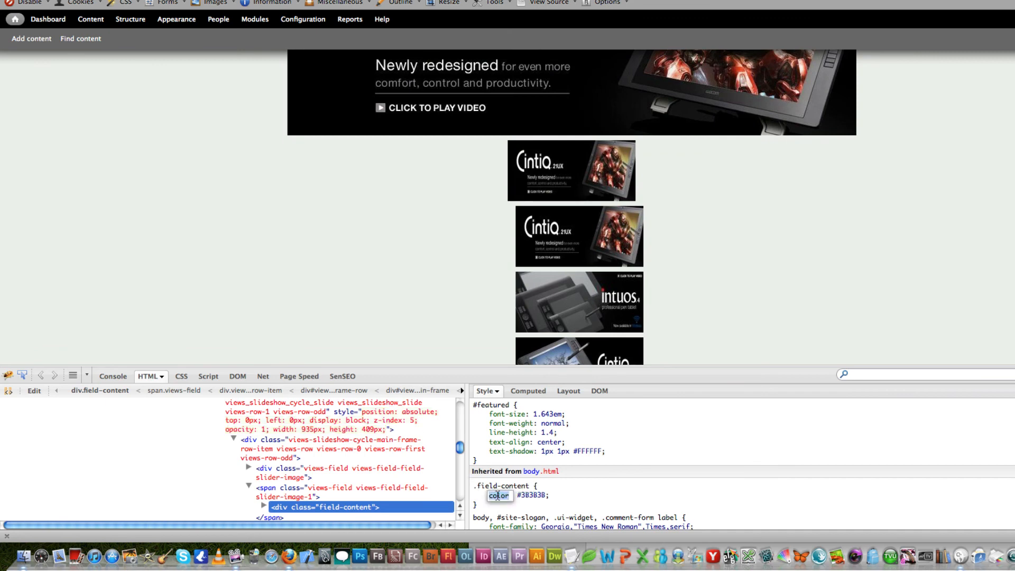
text(padding)
key(Return)
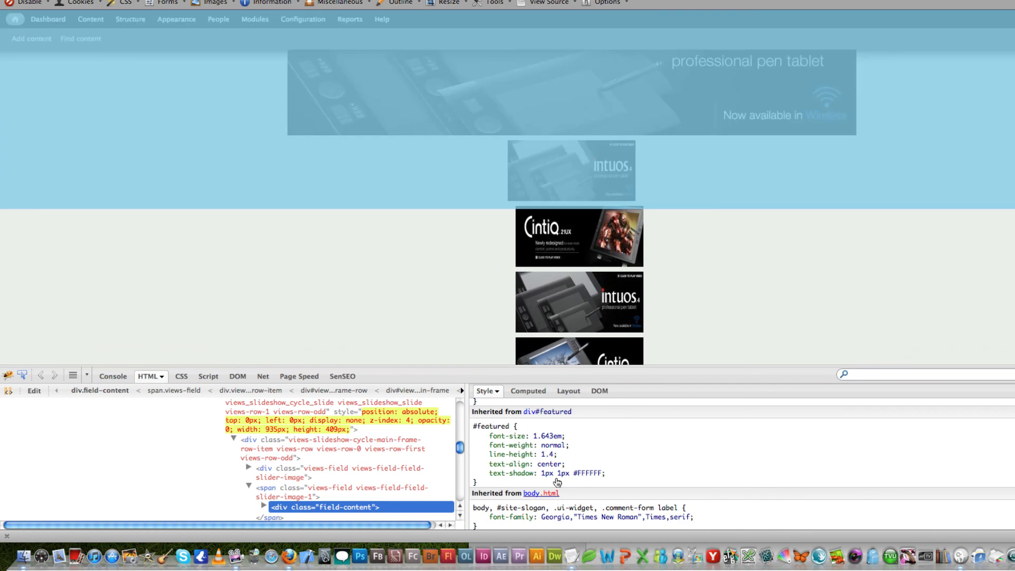
- Add display: inline to the .field-content rule in Firebug
scroll(553, 418, up, 3)
click(550, 407)
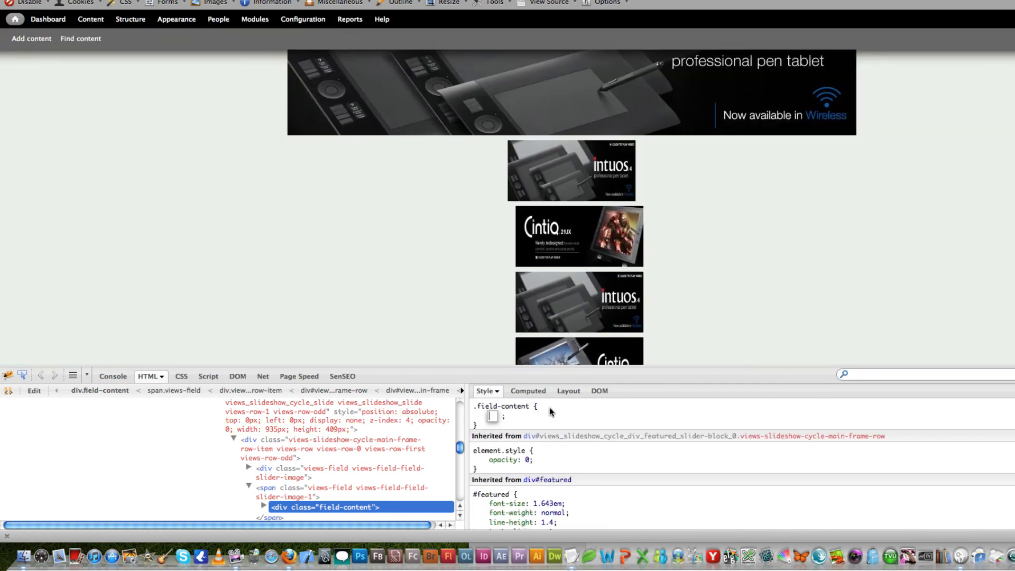
text(display)
key(Tab)
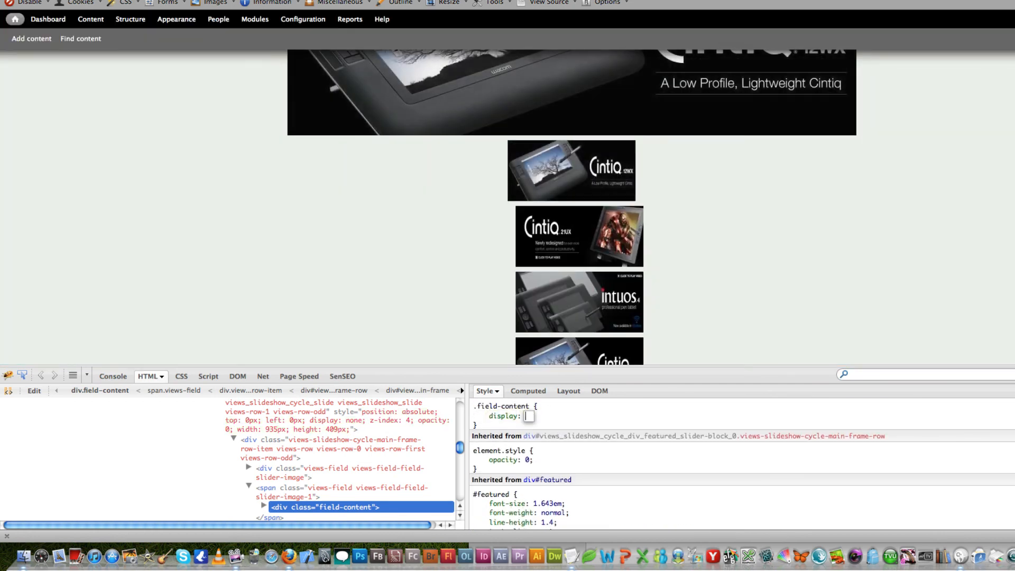
text(inline)
key(Return)
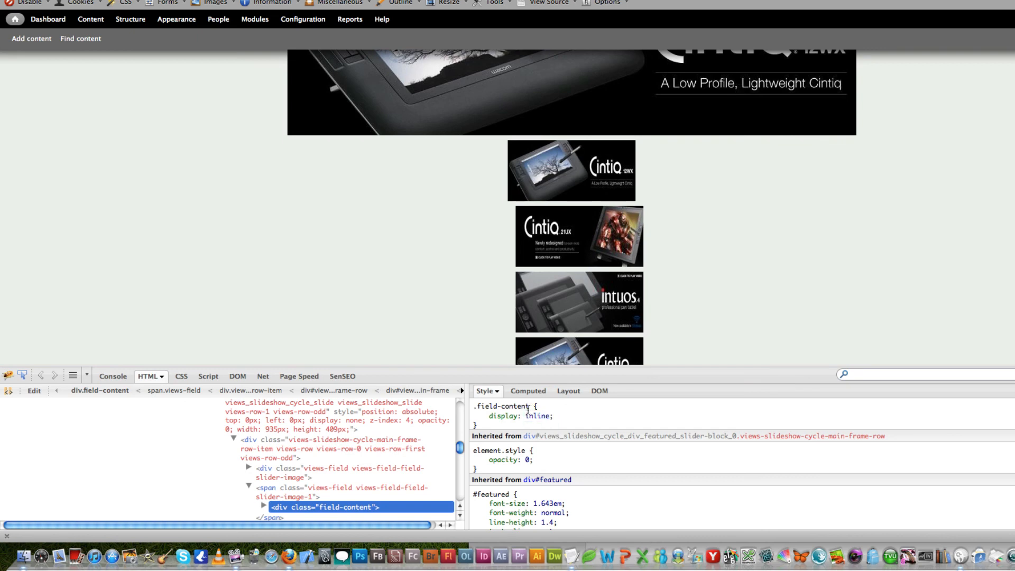
- Change the rule's selector in Firebug to .field-content img
click(525, 406)
click(527, 406)
text(img)
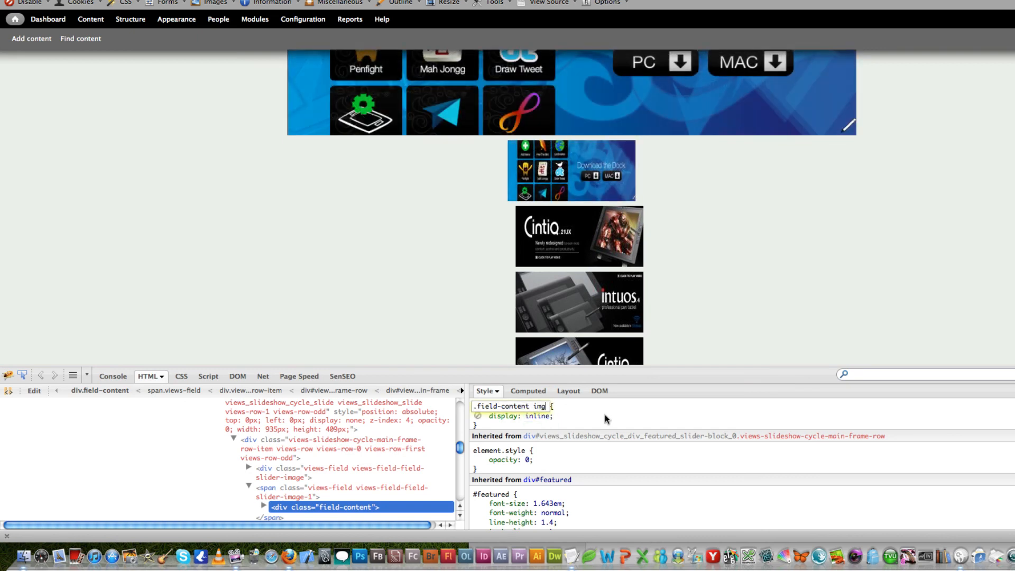
key(Return)
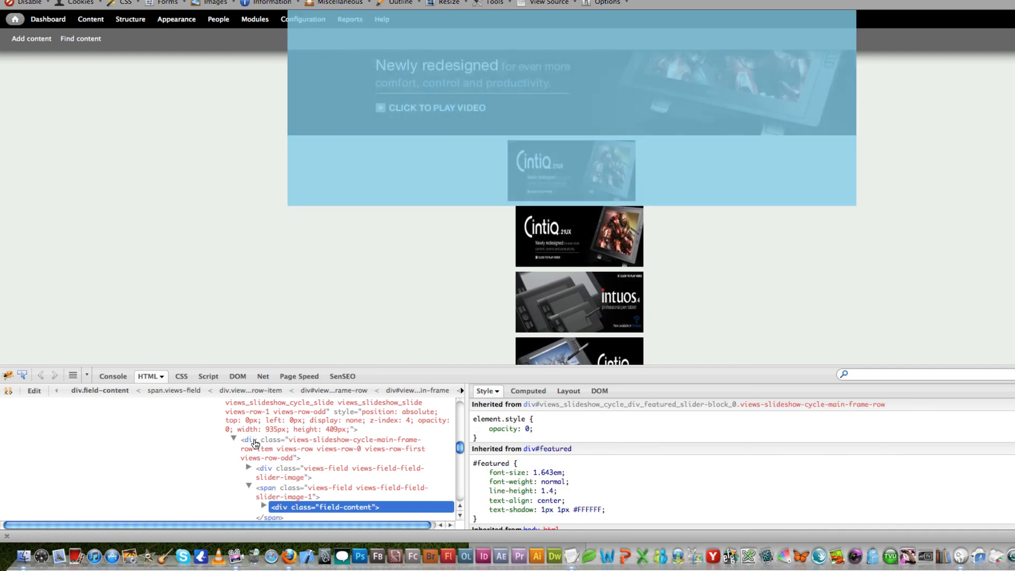
- Inspect the span wrapping the thumbnail's field-content div in the page markup, and close Firebug
scroll(255, 443, down, 3)
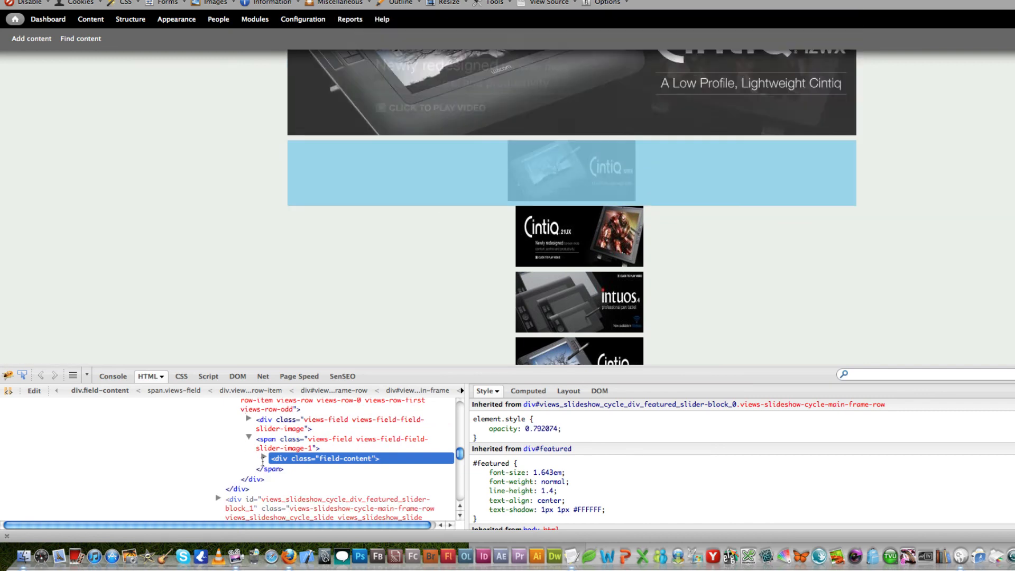
click(268, 442)
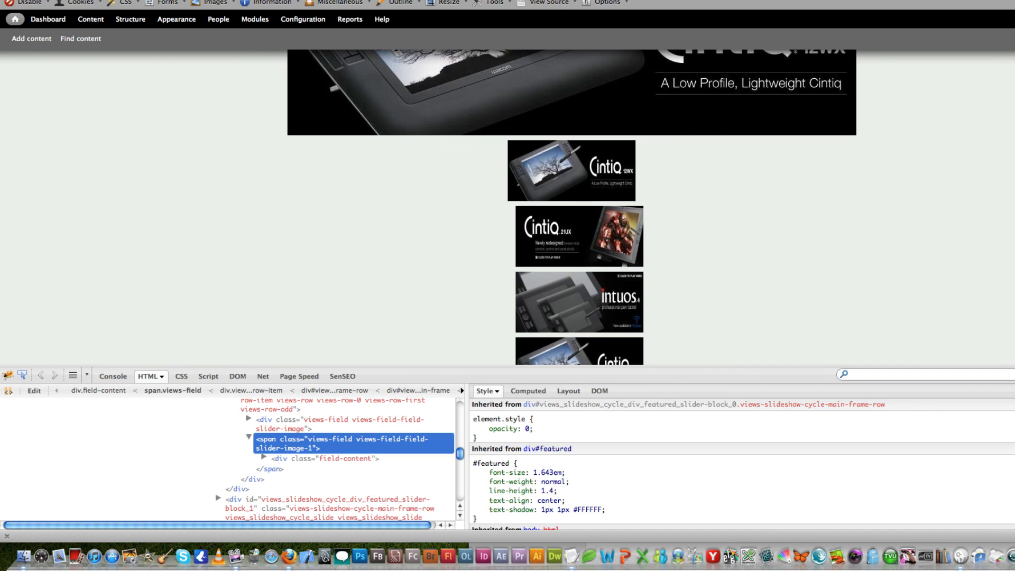
key(F12)
- Open the Featured Slider view for editing from the slider block on the front page
scroll(507, 285, up, 5)
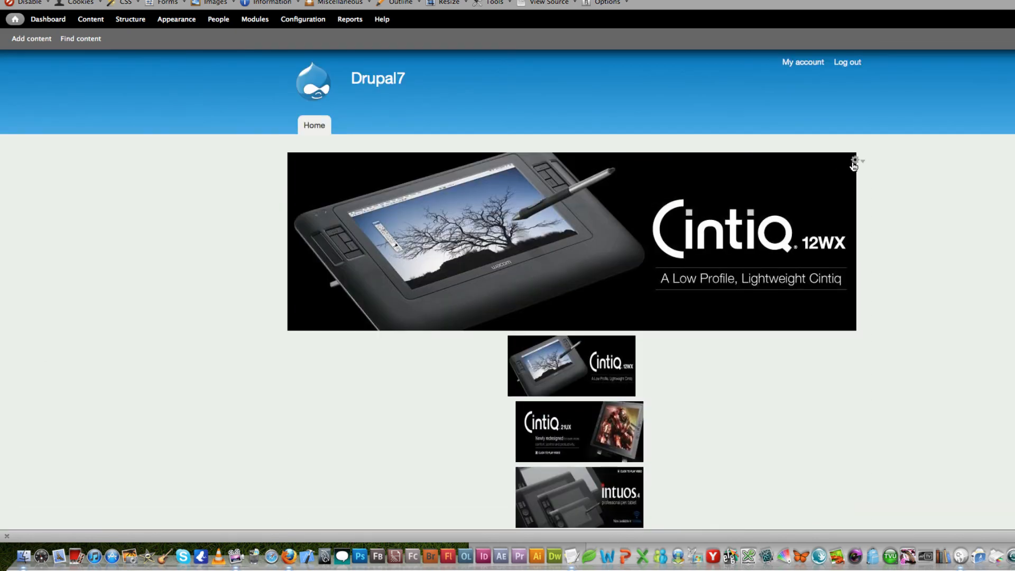
click(857, 162)
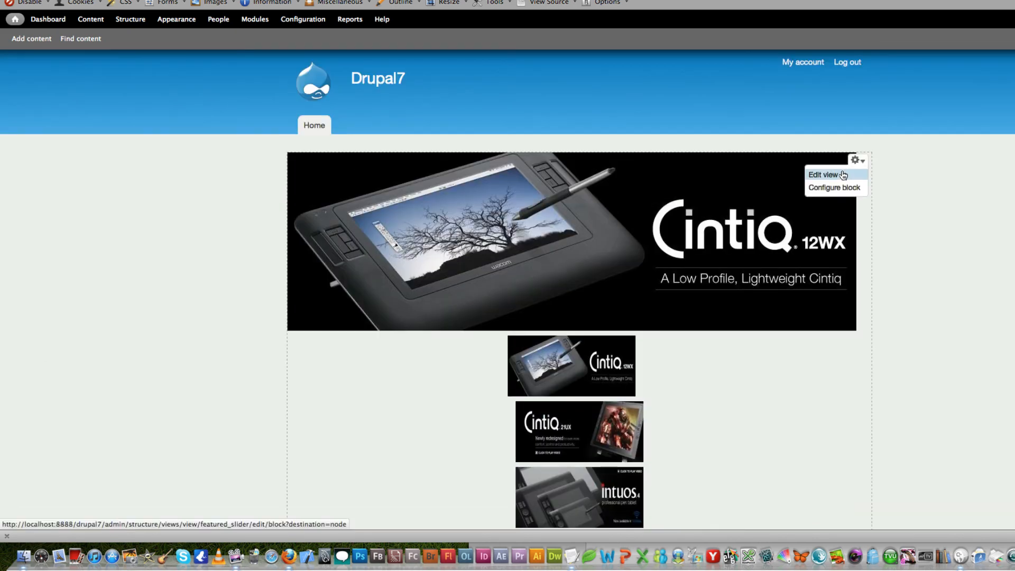
click(825, 174)
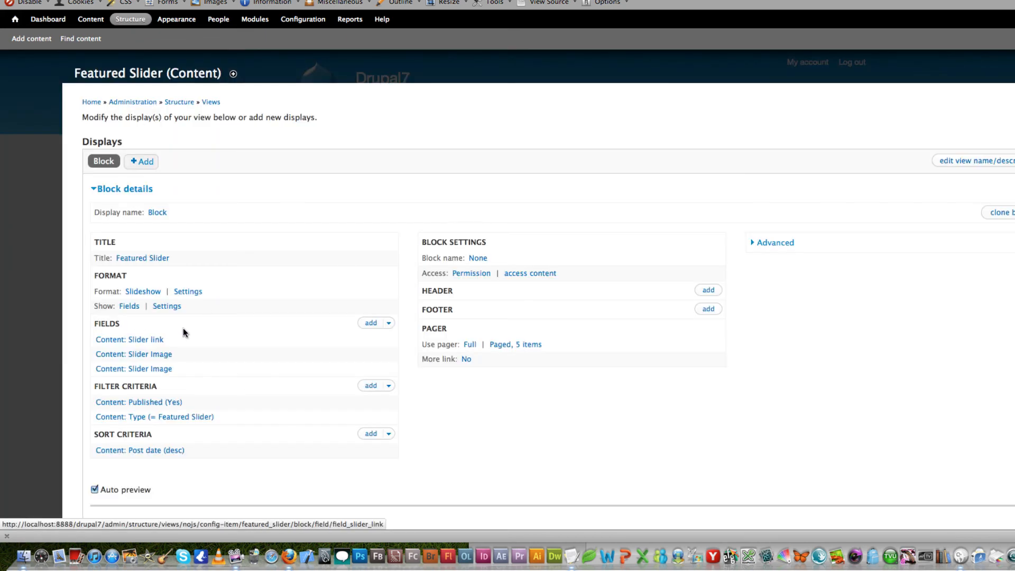
- Examine the style settings of the thumb_size Slider Image field, enabling Wrap field in HTML to look over the available HTML elements
scroll(183, 331, down, 1)
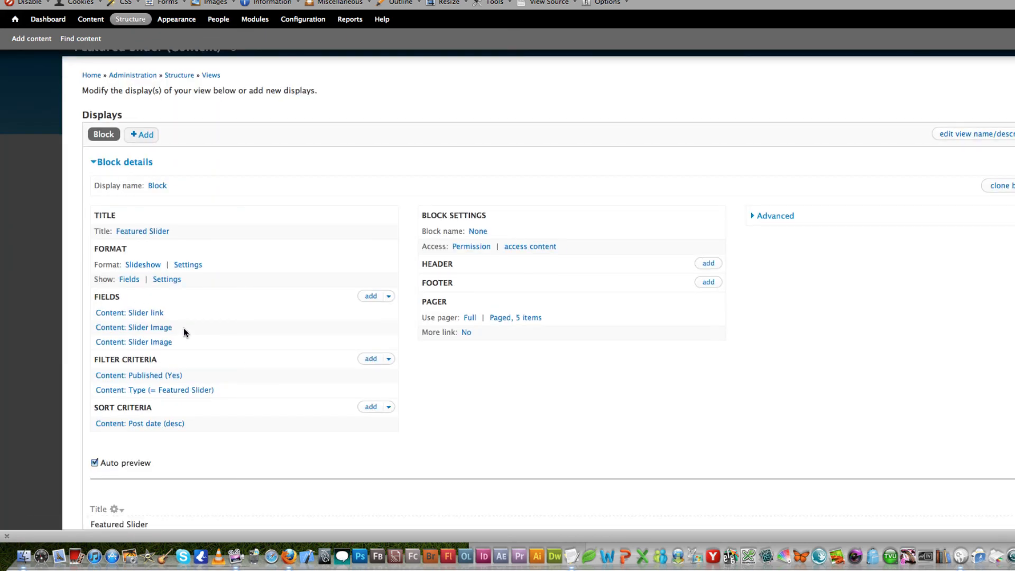
click(156, 342)
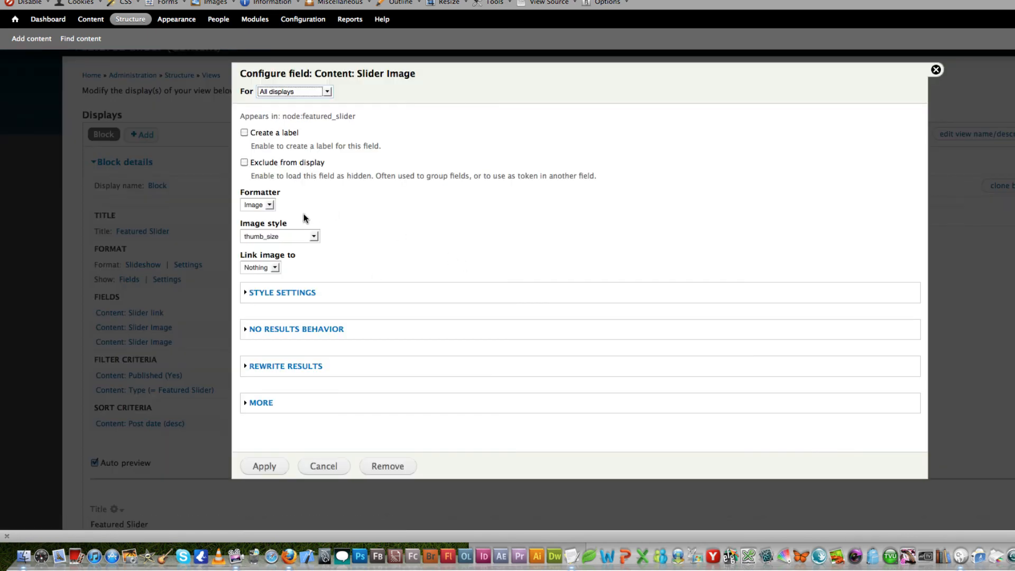
click(297, 292)
scroll(401, 264, down, 1)
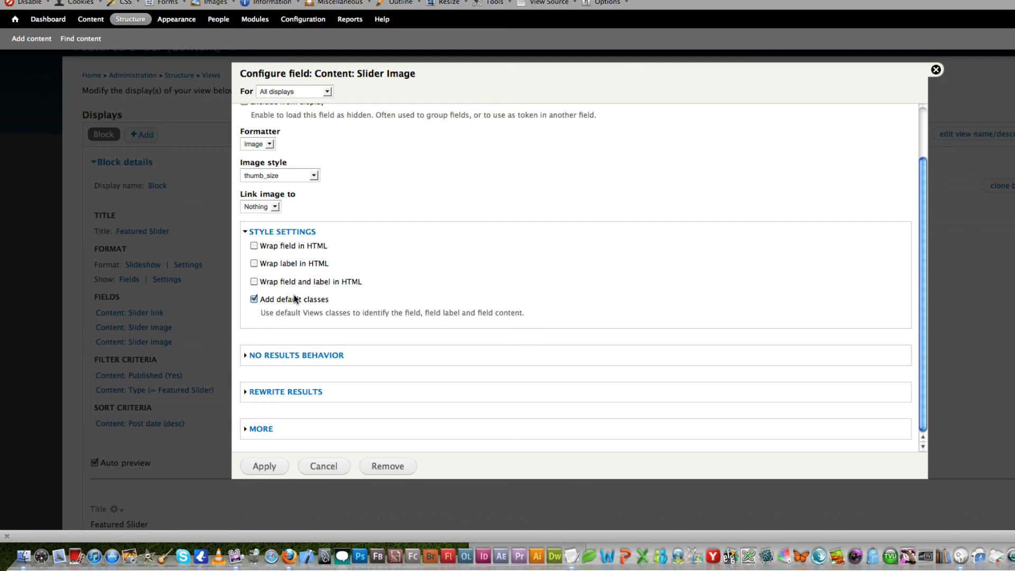
scroll(294, 299, down, 3)
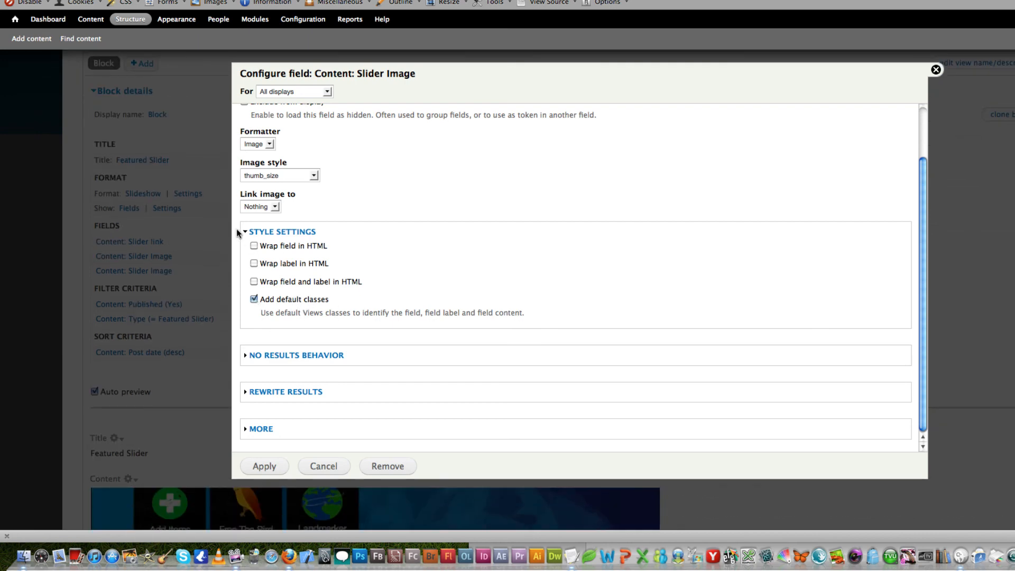
click(254, 246)
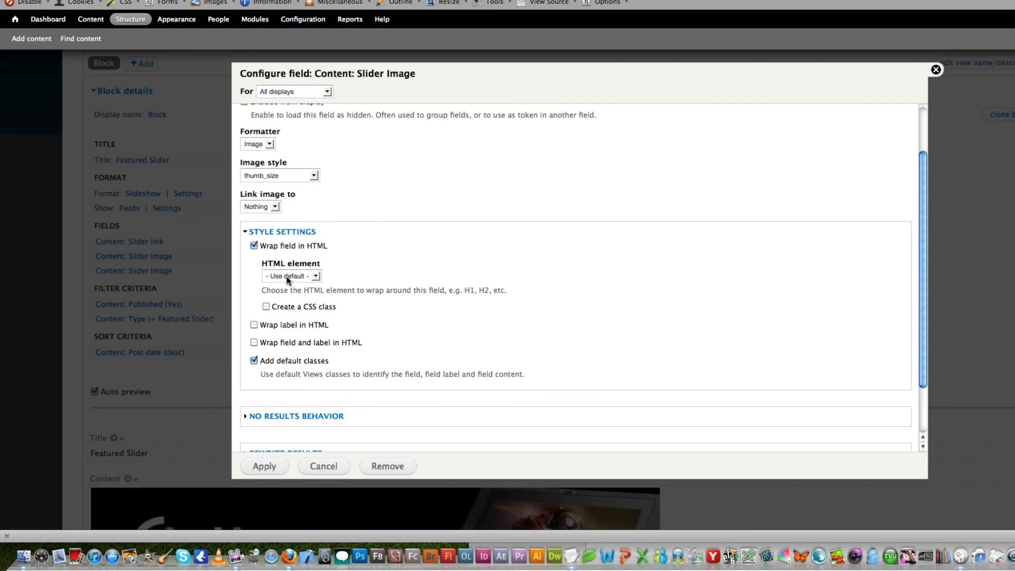
click(314, 276)
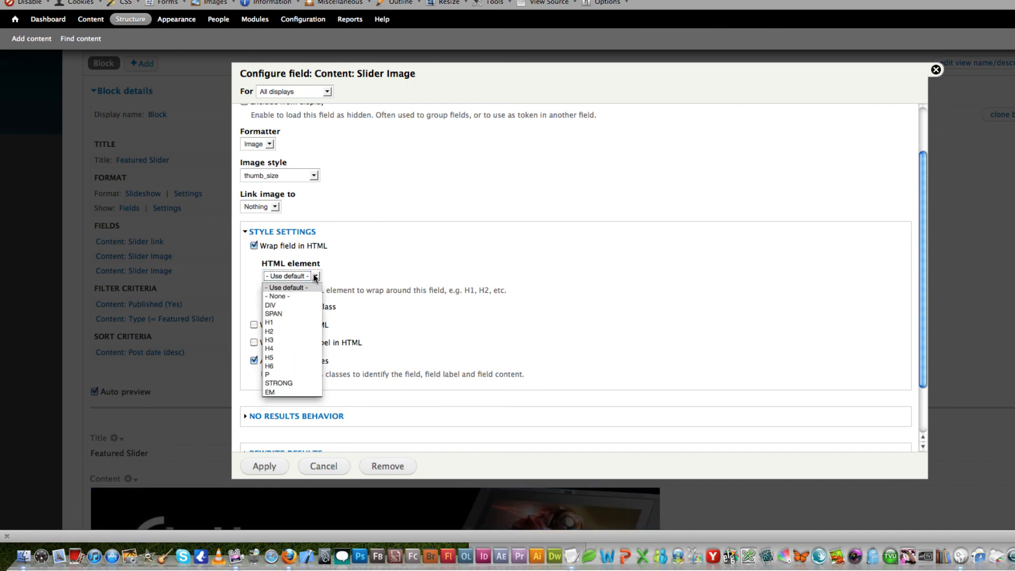
click(388, 284)
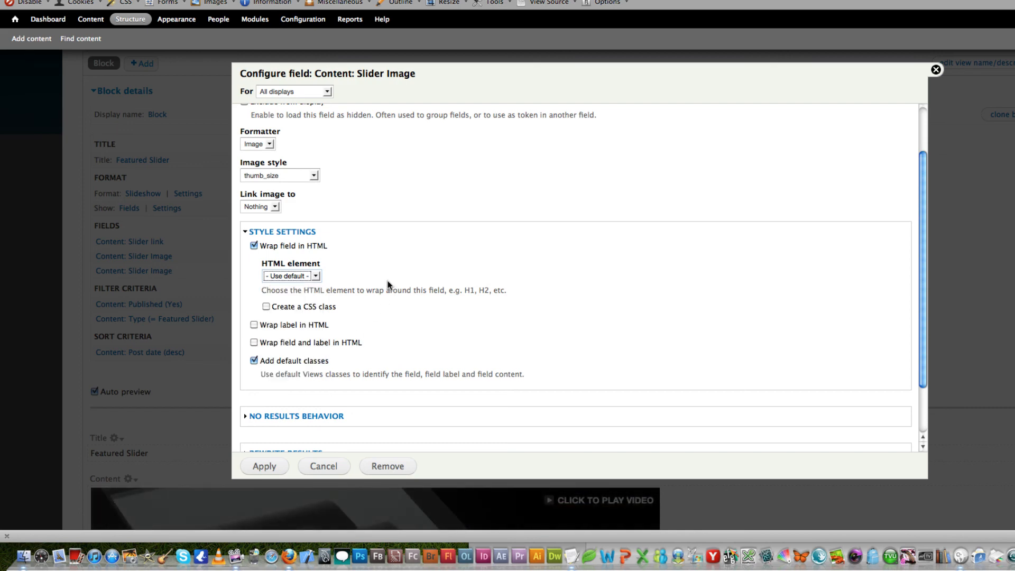
- Try the Create a CSS class option for the field's HTML wrapper, and cancel the field configuration
click(267, 307)
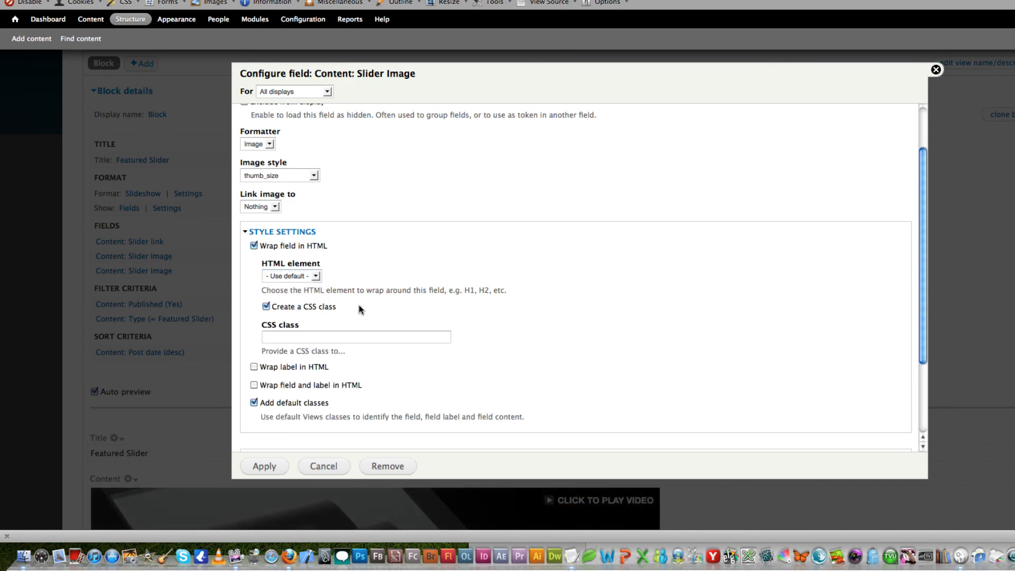
click(305, 338)
scroll(349, 292, down, 1)
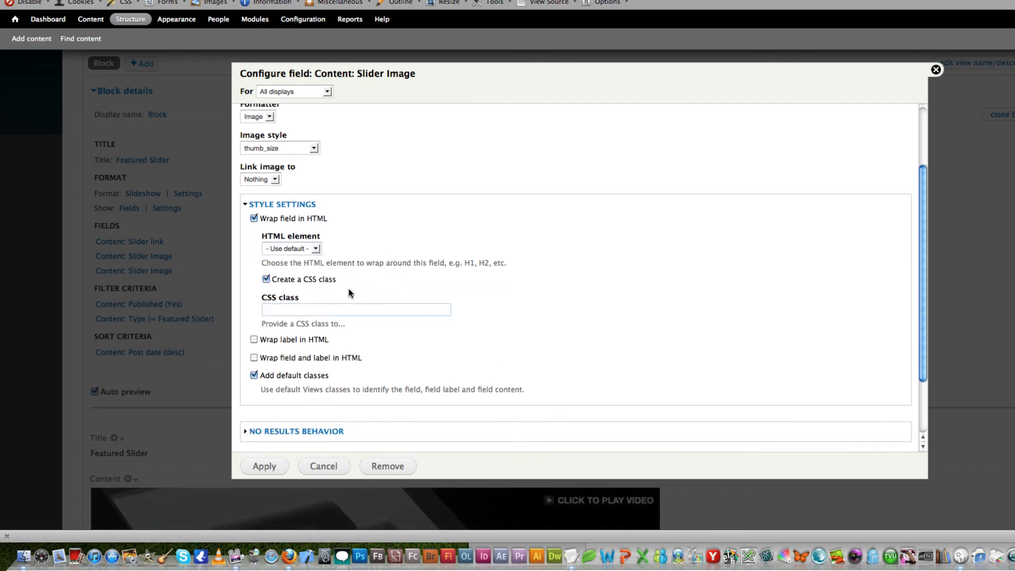
scroll(348, 288, down, 1)
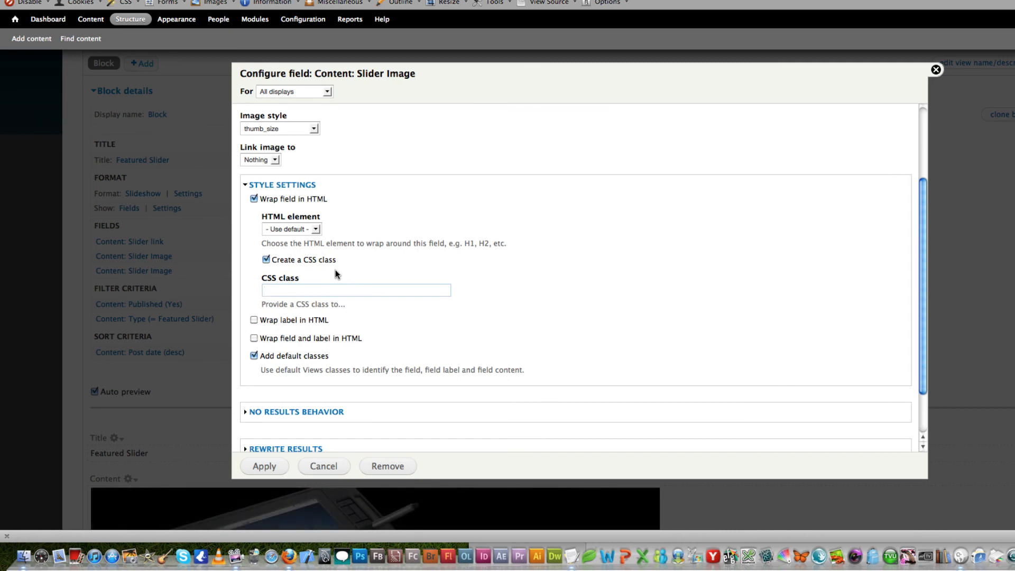
click(334, 470)
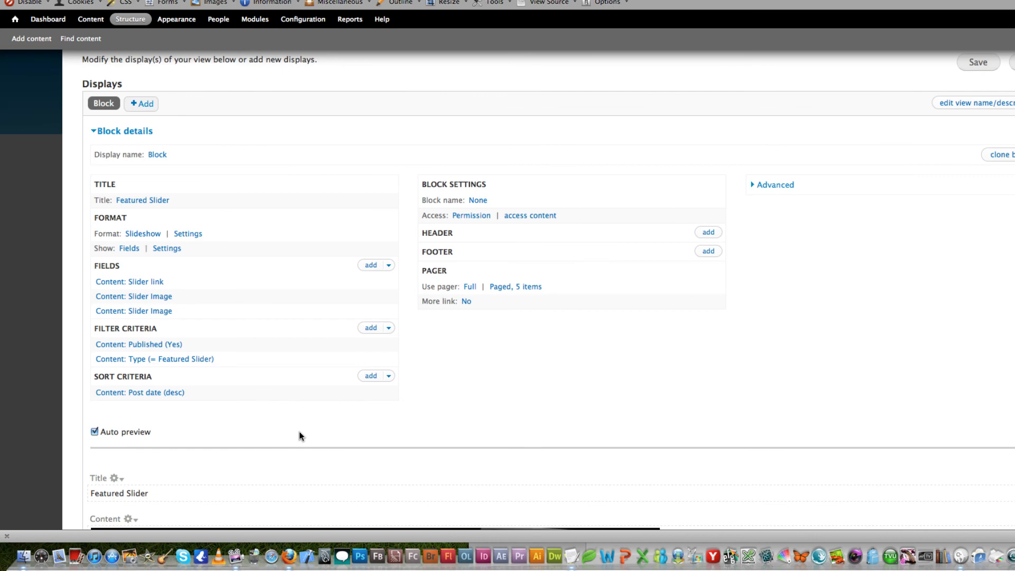
- Go to the site's front page, test the link on the large Cintiq 21UX slide, and return to the front page
scroll(437, 439, up, 5)
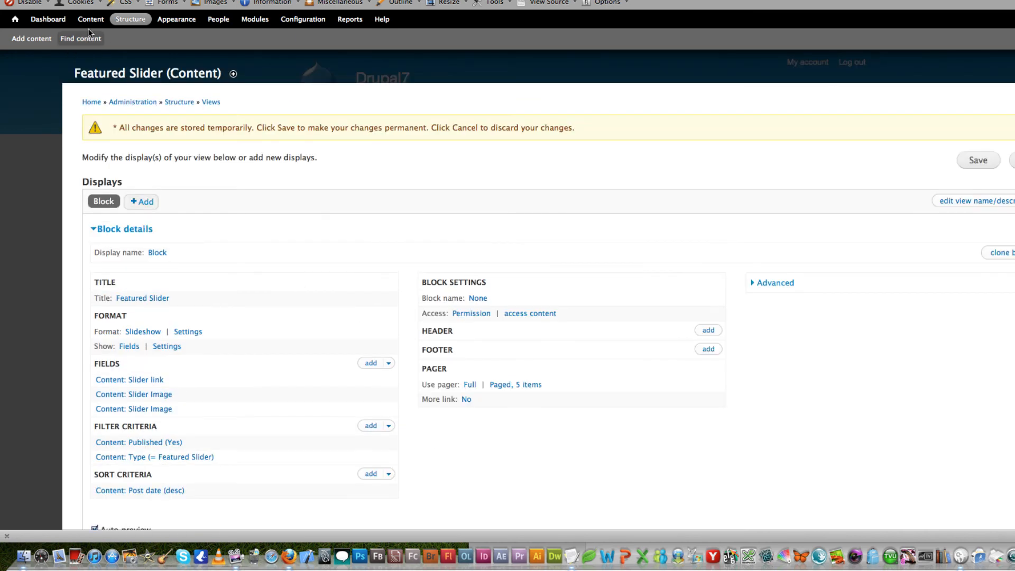
click(15, 19)
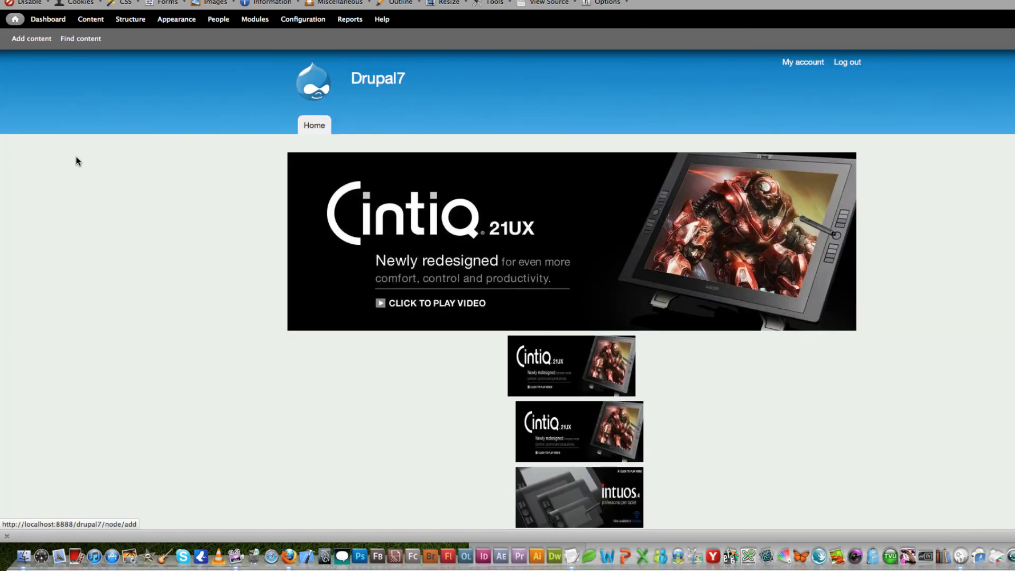
click(343, 206)
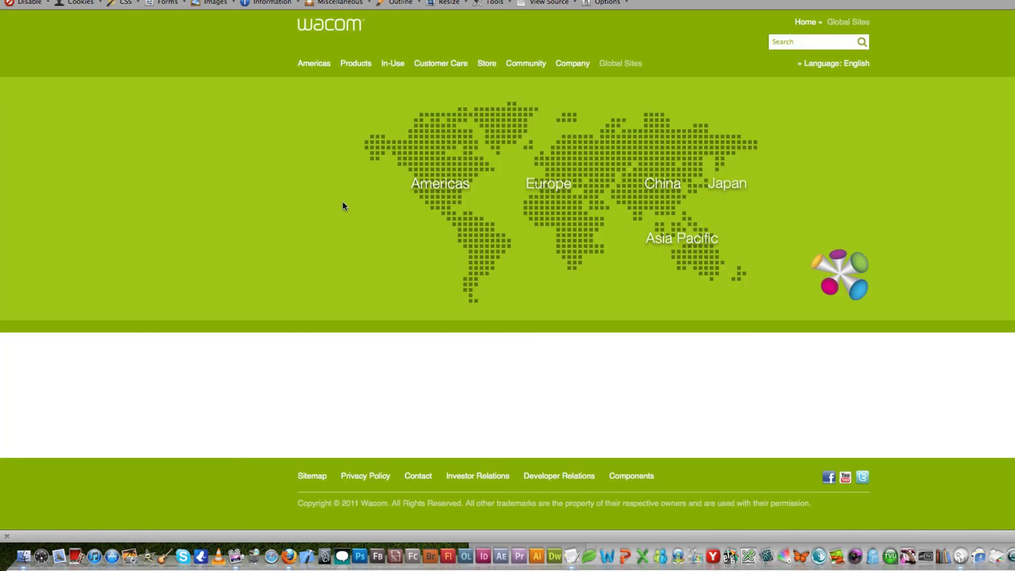
key(super+Left)
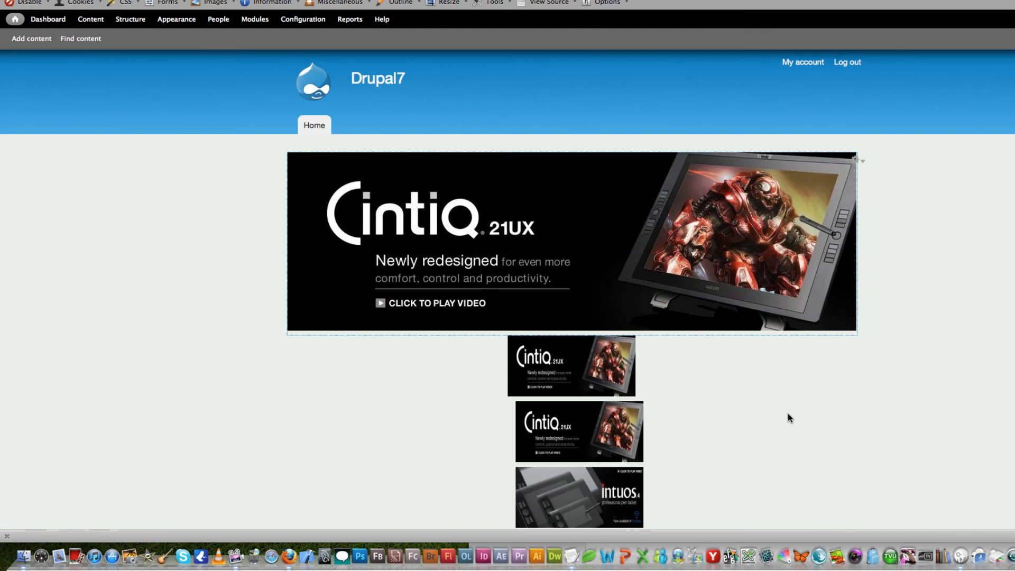
- Test the link on the Download the Dock pager thumbnail, return to the front page, and check the slider with its thumbnails
scroll(712, 367, down, 10)
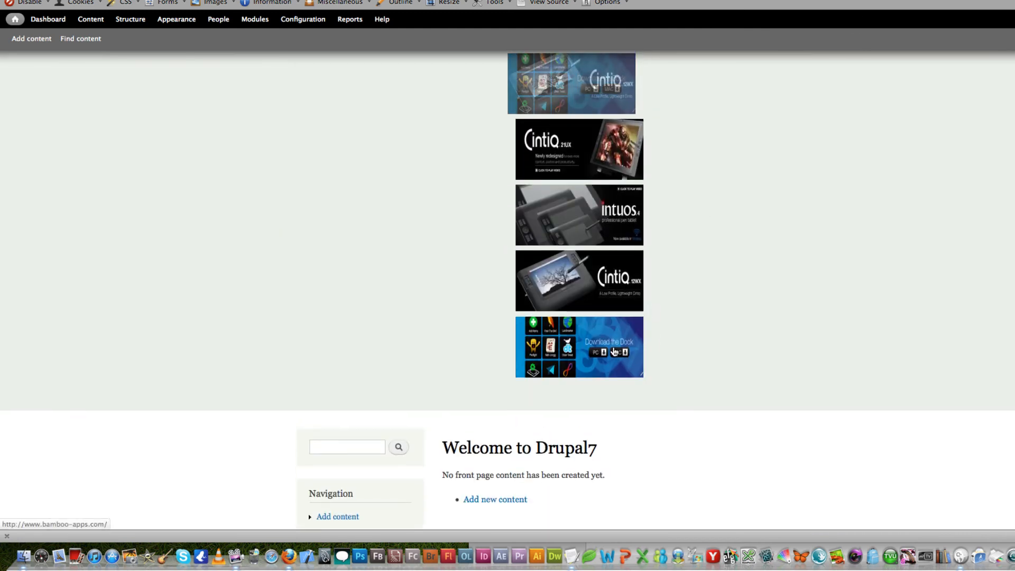
click(614, 352)
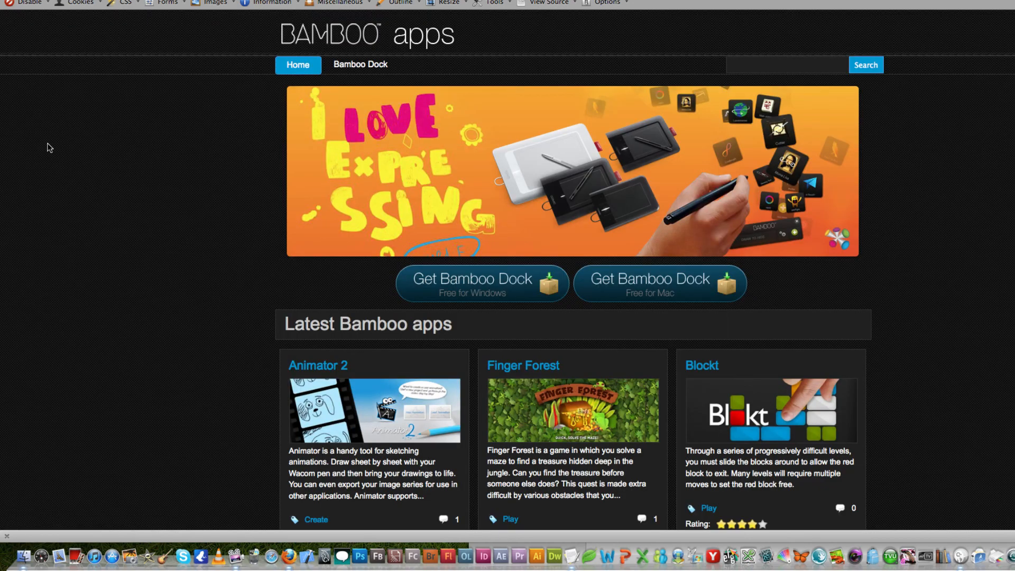
scroll(48, 149, down, 10)
scroll(48, 149, up, 5)
scroll(47, 149, up, 5)
key(super+Left)
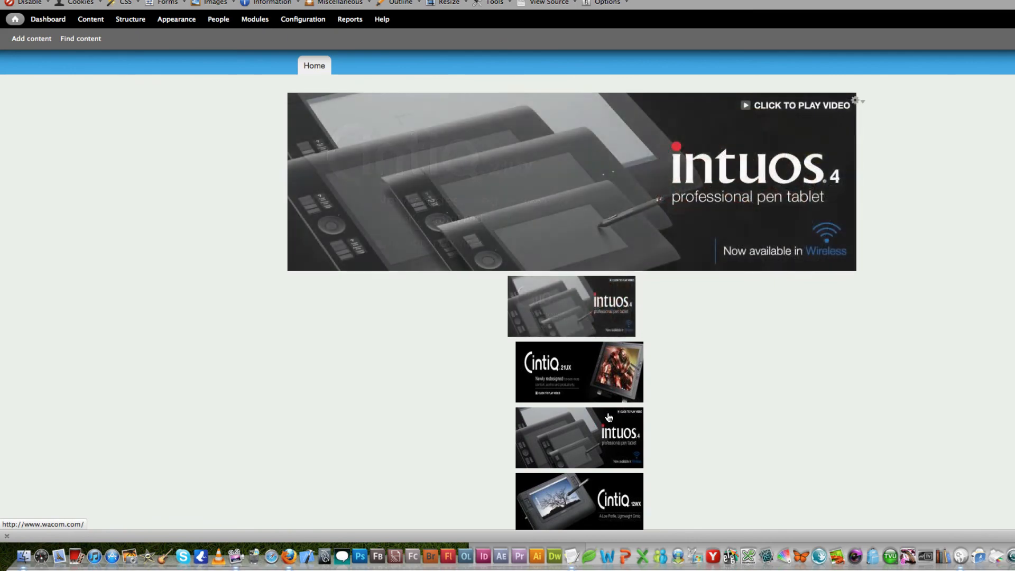
scroll(607, 423, down, 2)
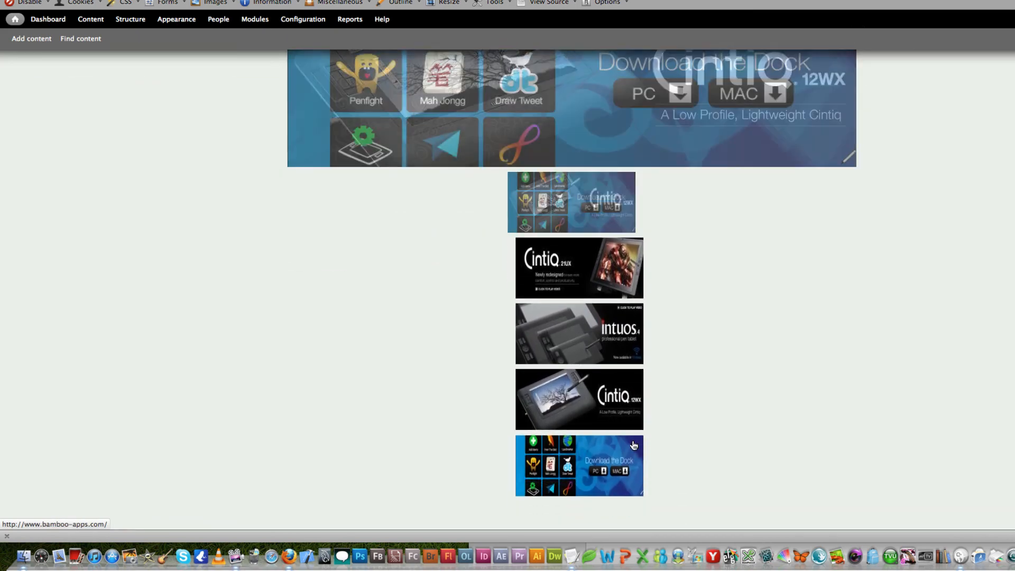
scroll(913, 263, up, 3)
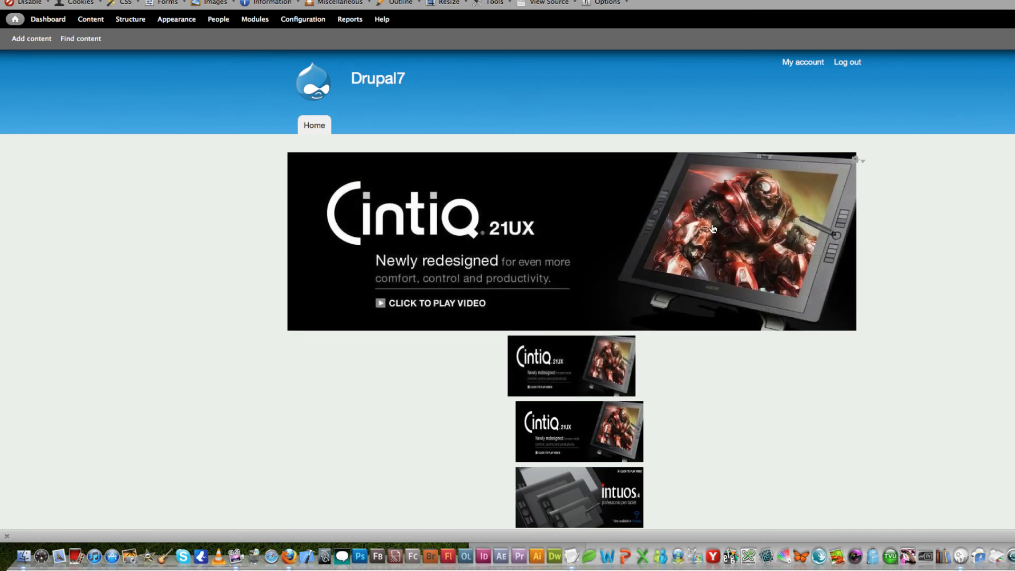